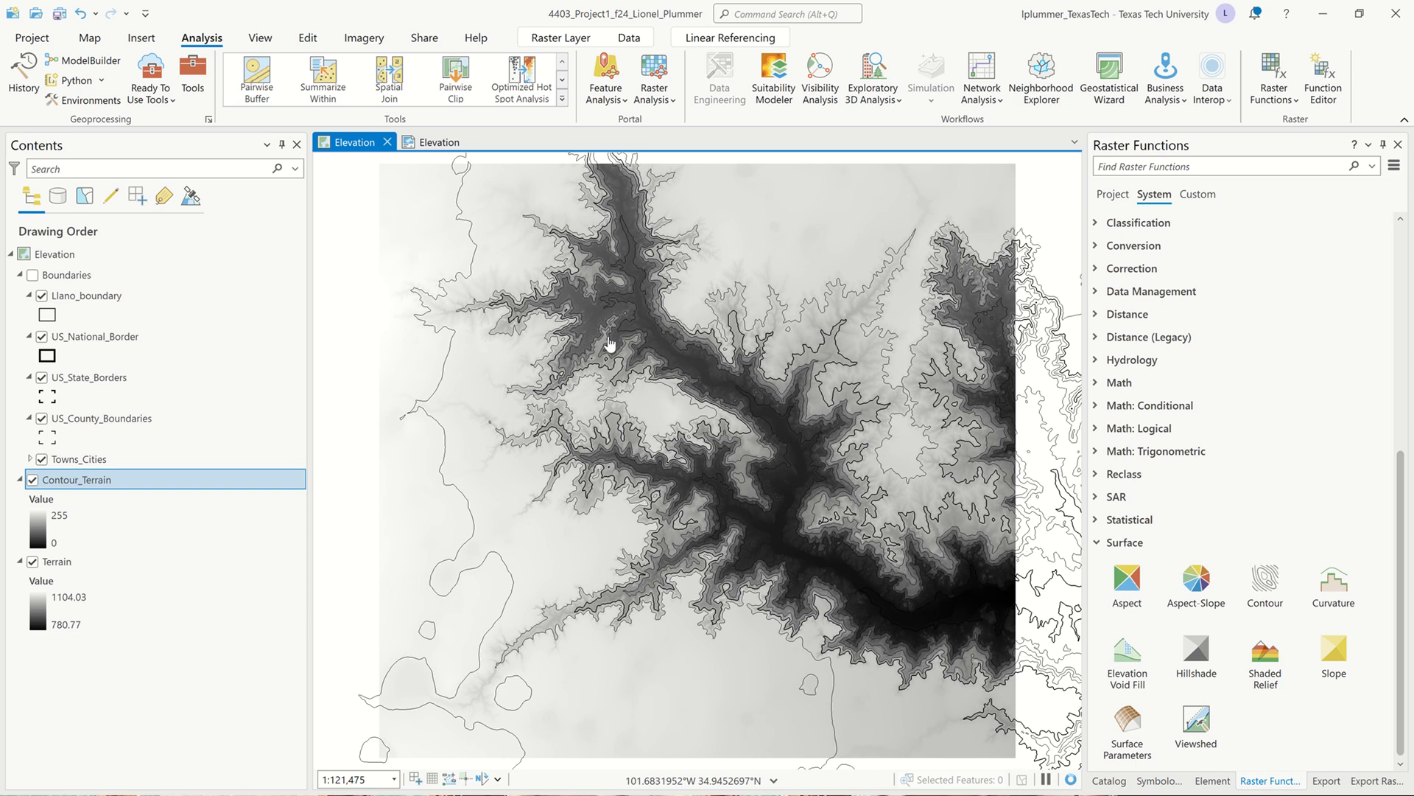
Step: Remove the Contour_Terrain and Terrain layers from the Elevation map
{"action": "left_click", "coordinate": [84, 561], "text": "ctrl"}
{"action": "right_click", "coordinate": [85, 557]}
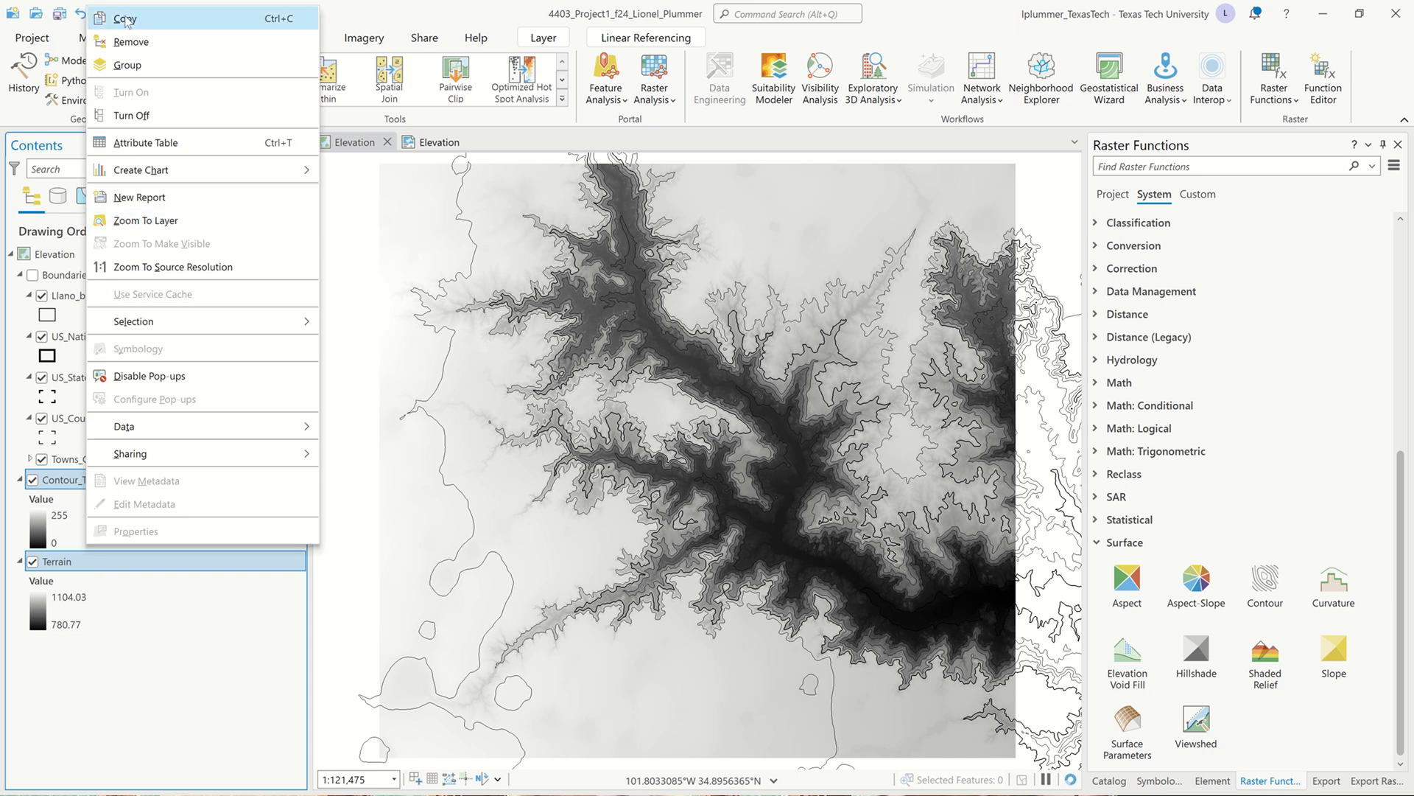
{"action": "left_click", "coordinate": [127, 46]}
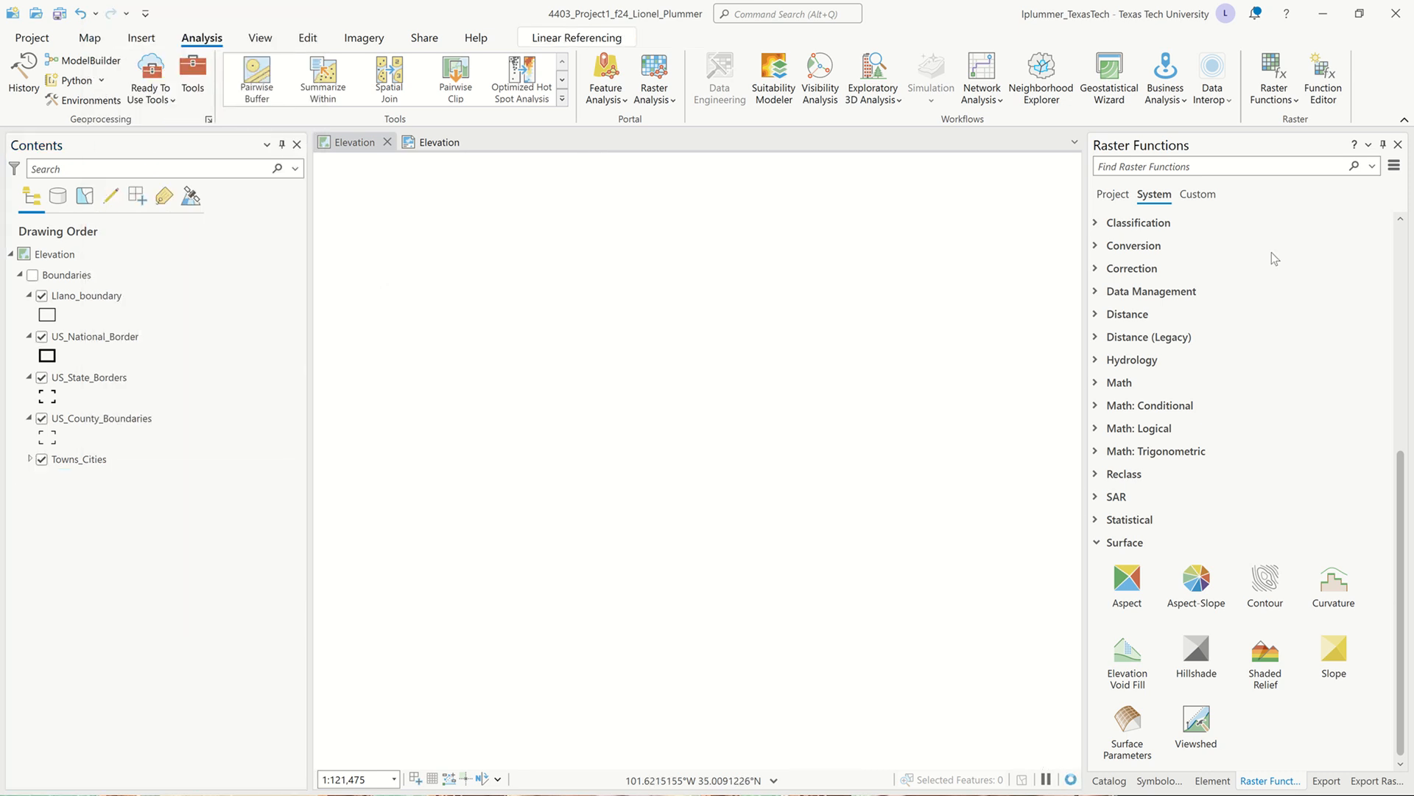
Step: Collapse the Surface and Analysis categories in the system raster functions list
{"action": "left_click", "coordinate": [1098, 543]}
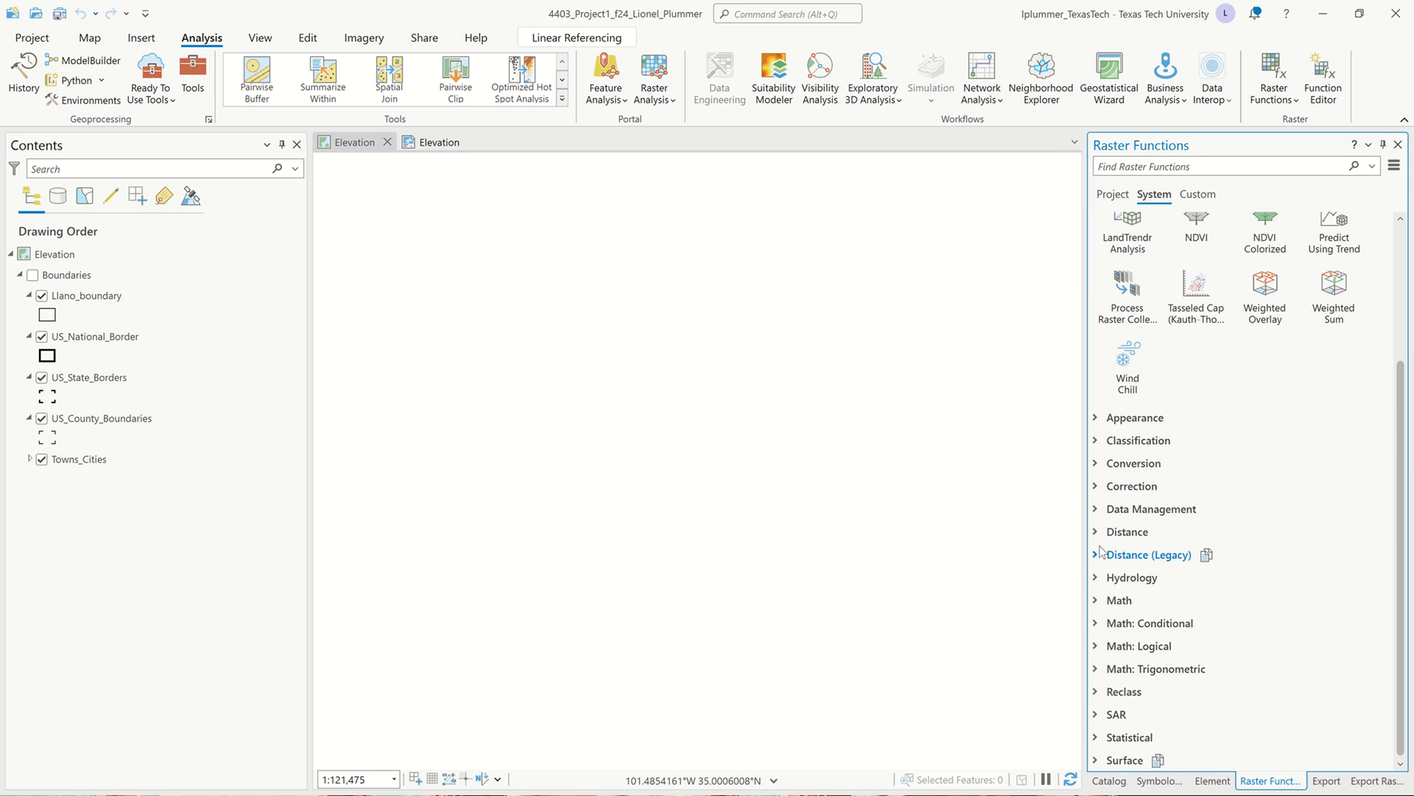
{"action": "scroll", "coordinate": [1100, 551], "scroll_direction": "up", "scroll_amount": 3}
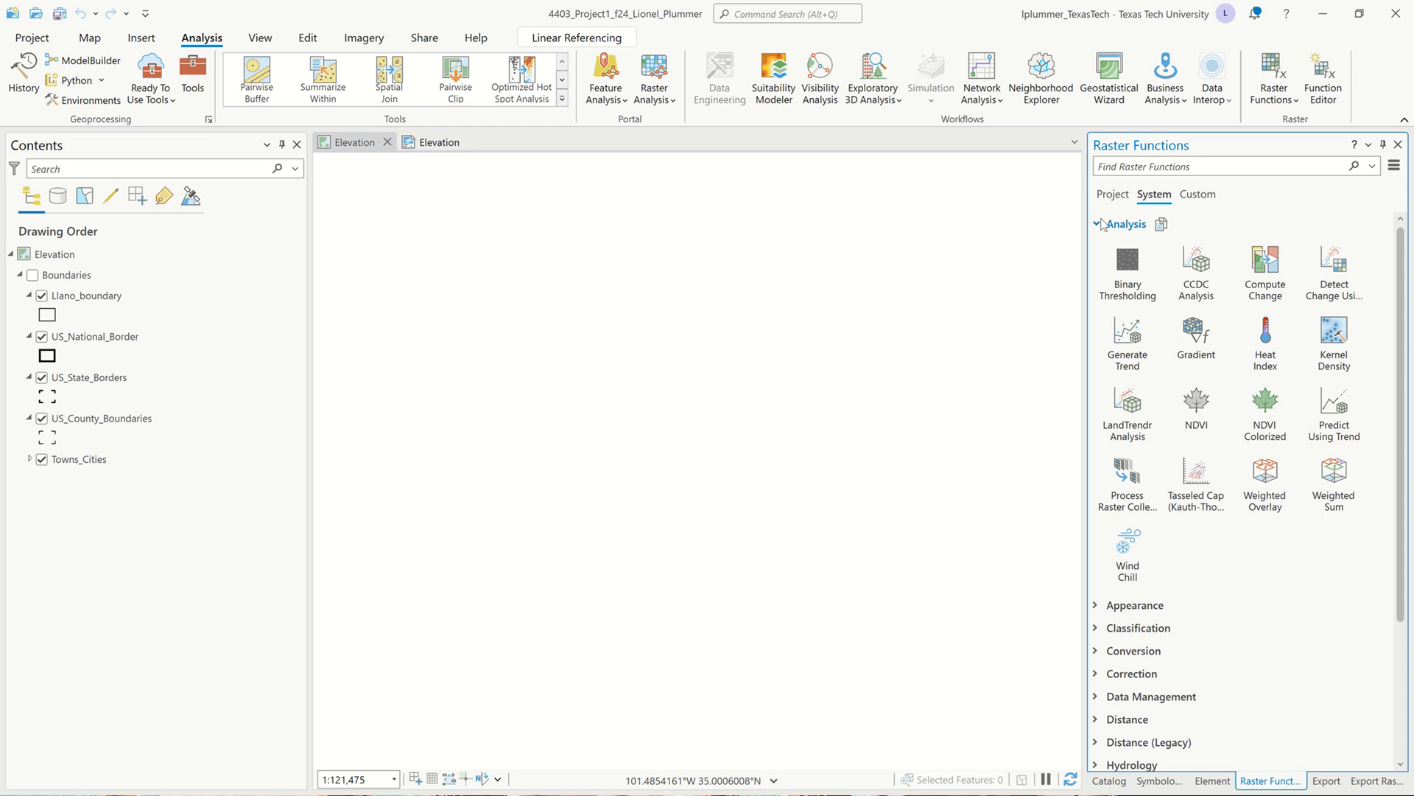
{"action": "left_click", "coordinate": [1098, 223]}
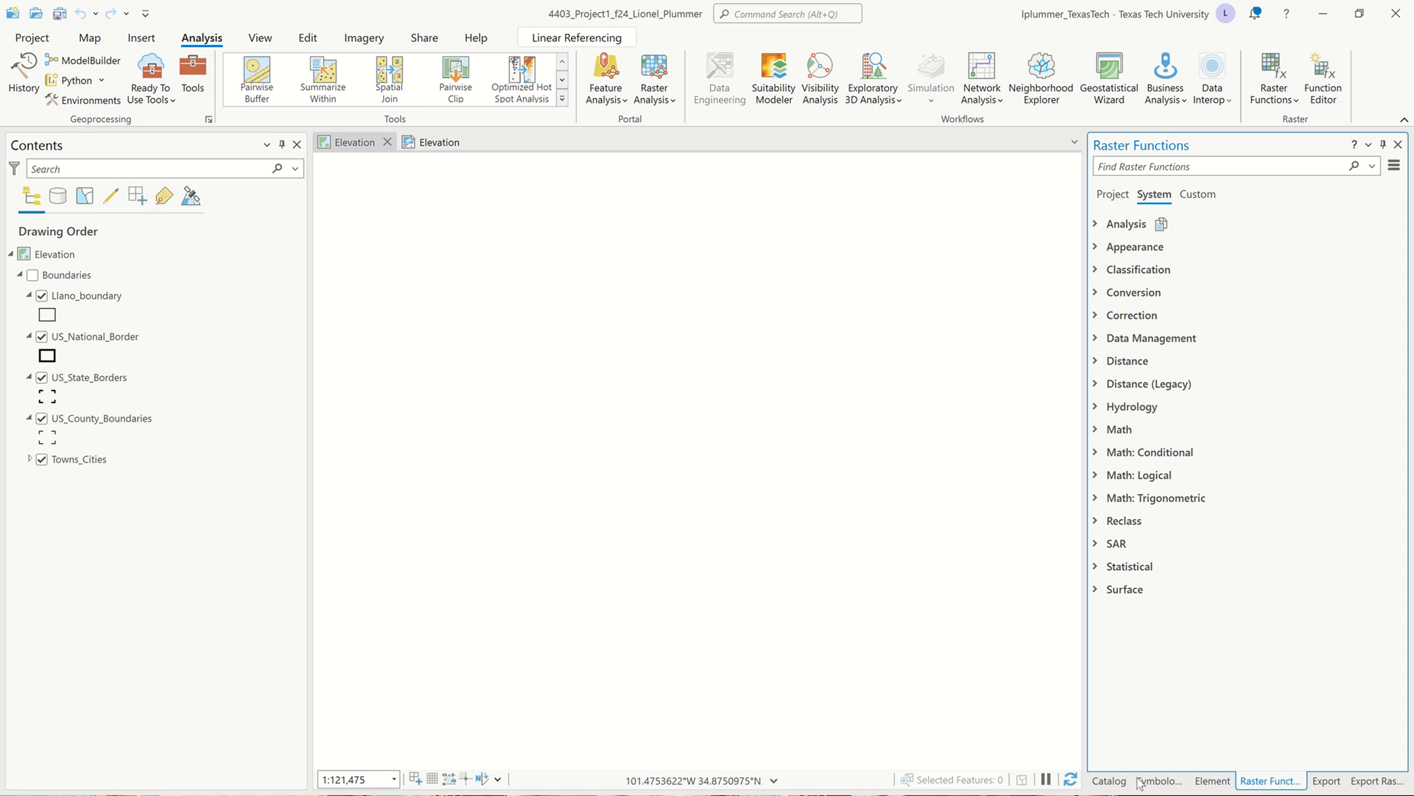
Step: Add the CONUS_DEM raster from CONUS.gdb in the project's GIS Data folder to the current map
{"action": "left_click", "coordinate": [1113, 781]}
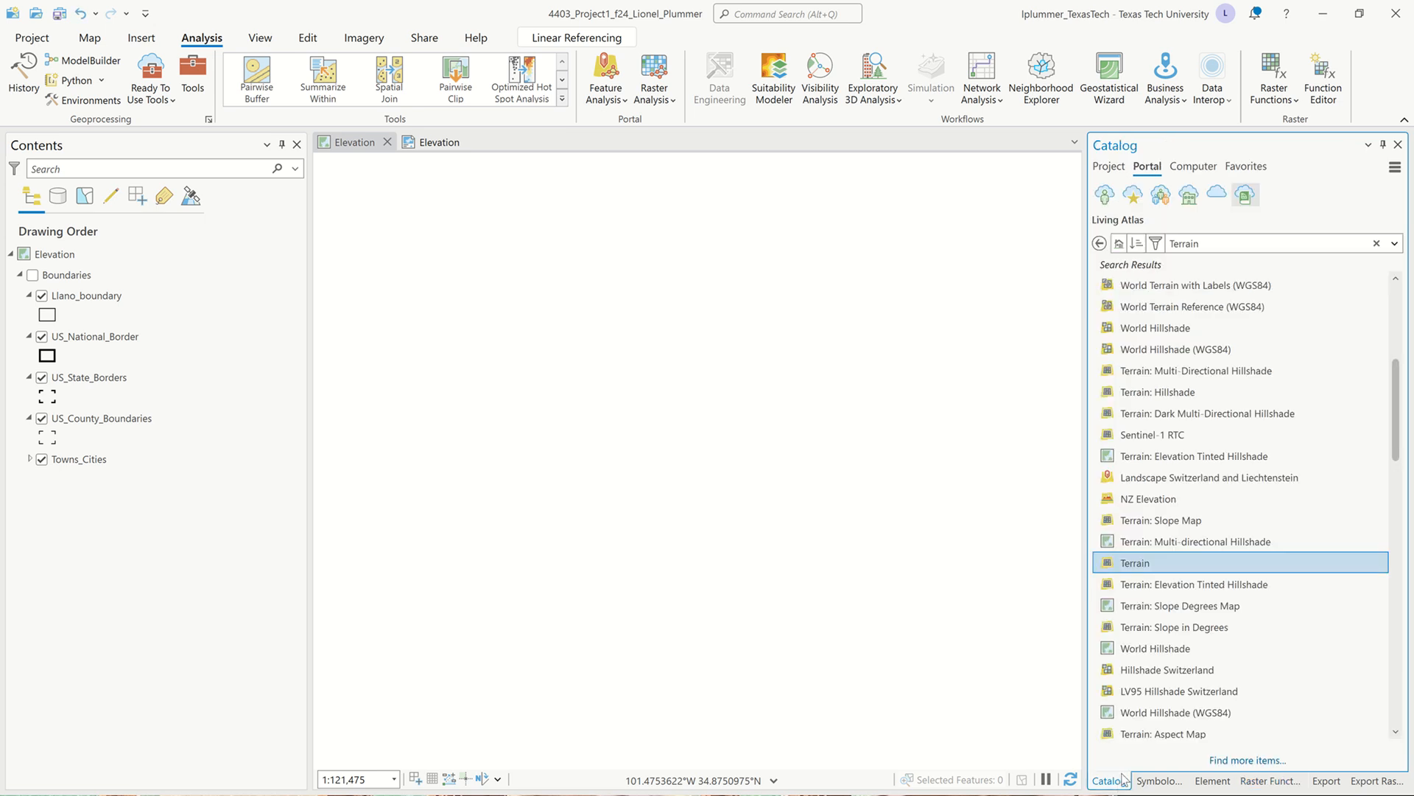
{"action": "left_click", "coordinate": [1109, 168]}
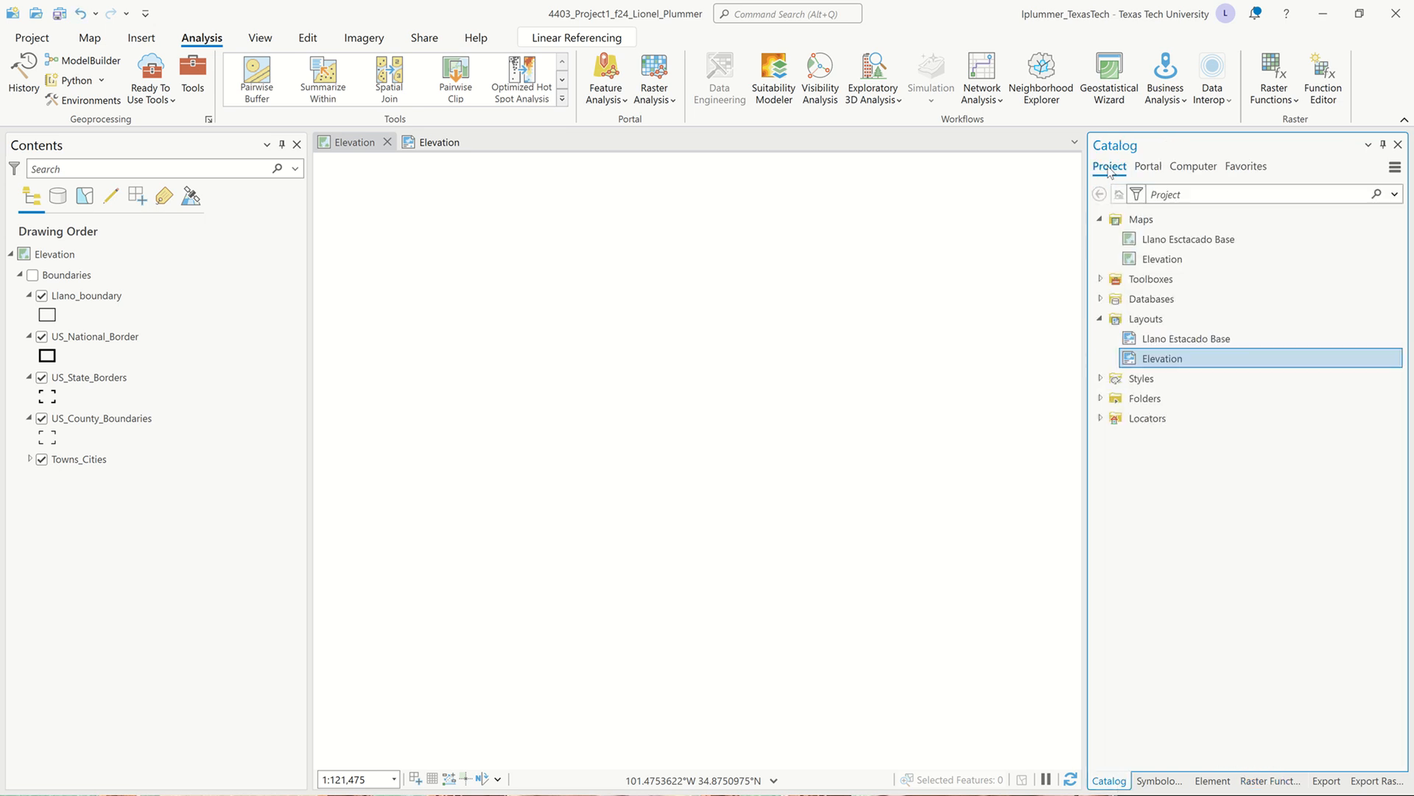
{"action": "left_click", "coordinate": [1100, 398]}
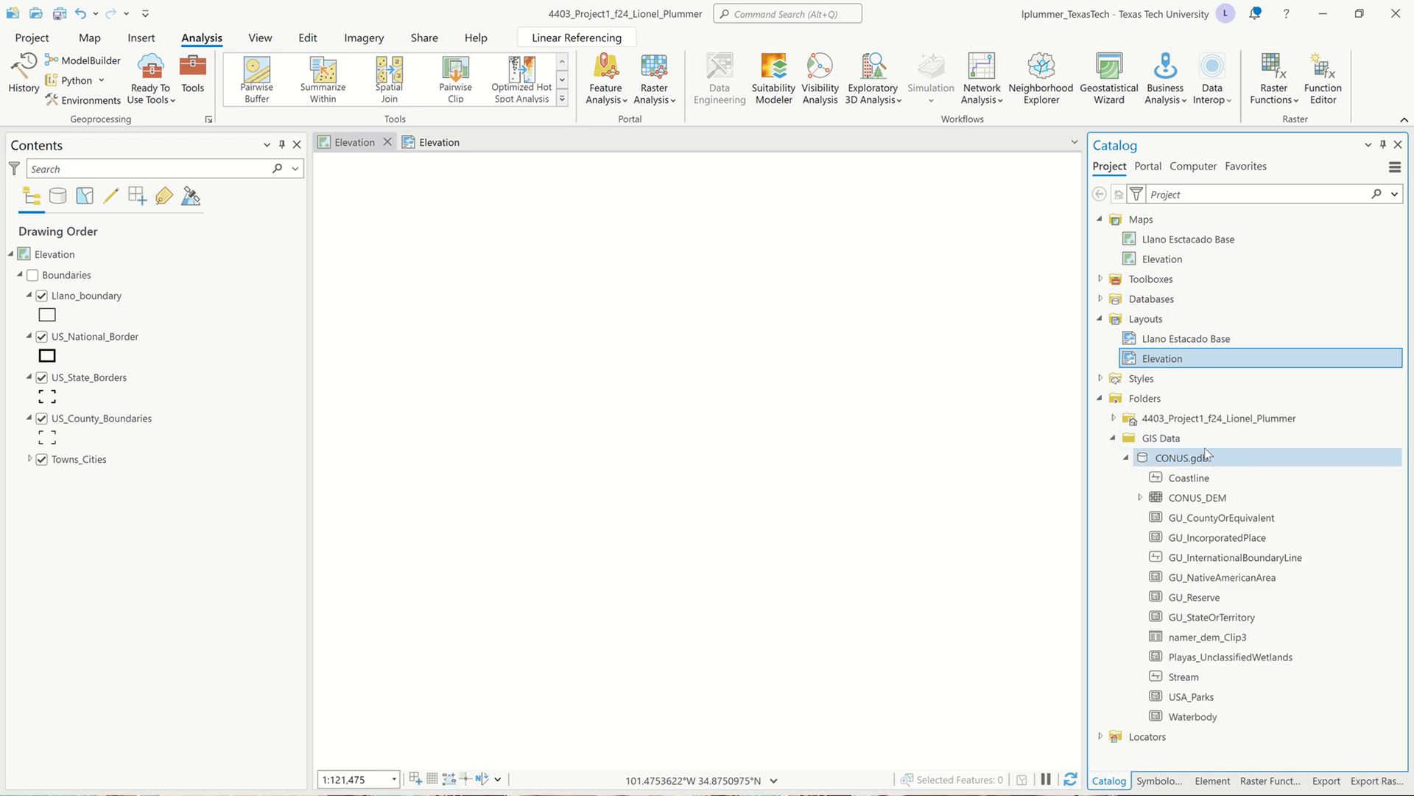
{"action": "mouse_move", "coordinate": [1206, 455]}
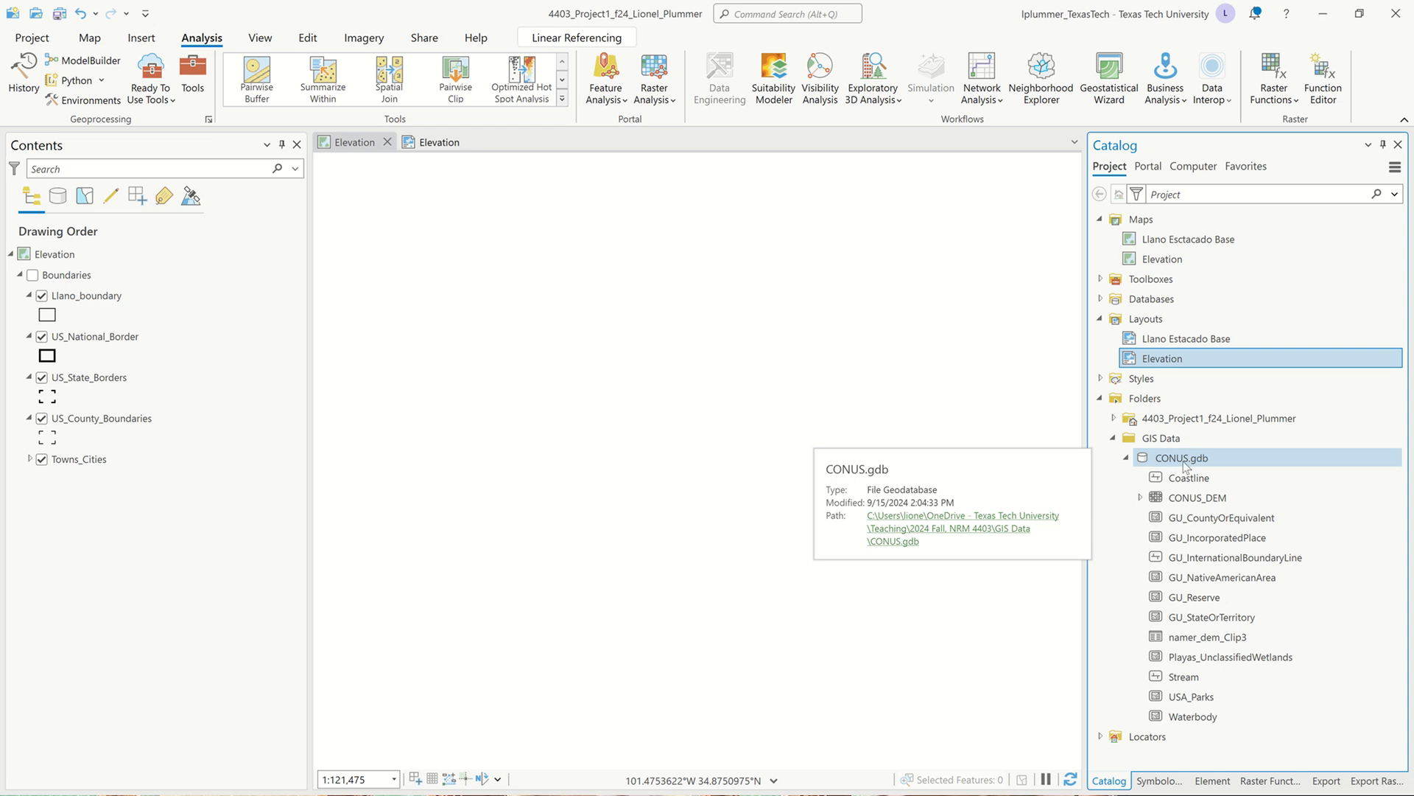
{"action": "mouse_move", "coordinate": [1181, 501]}
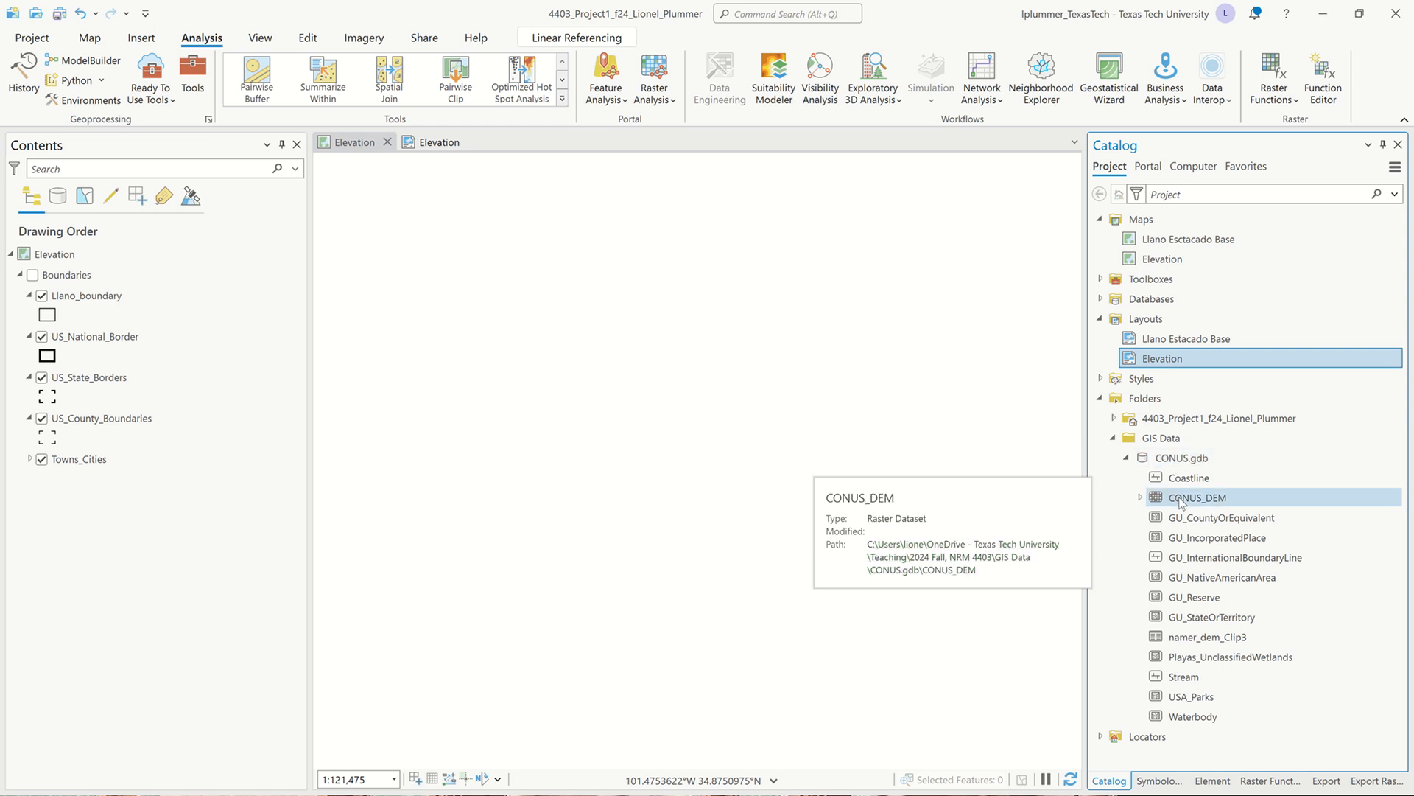
{"action": "right_click", "coordinate": [1181, 501]}
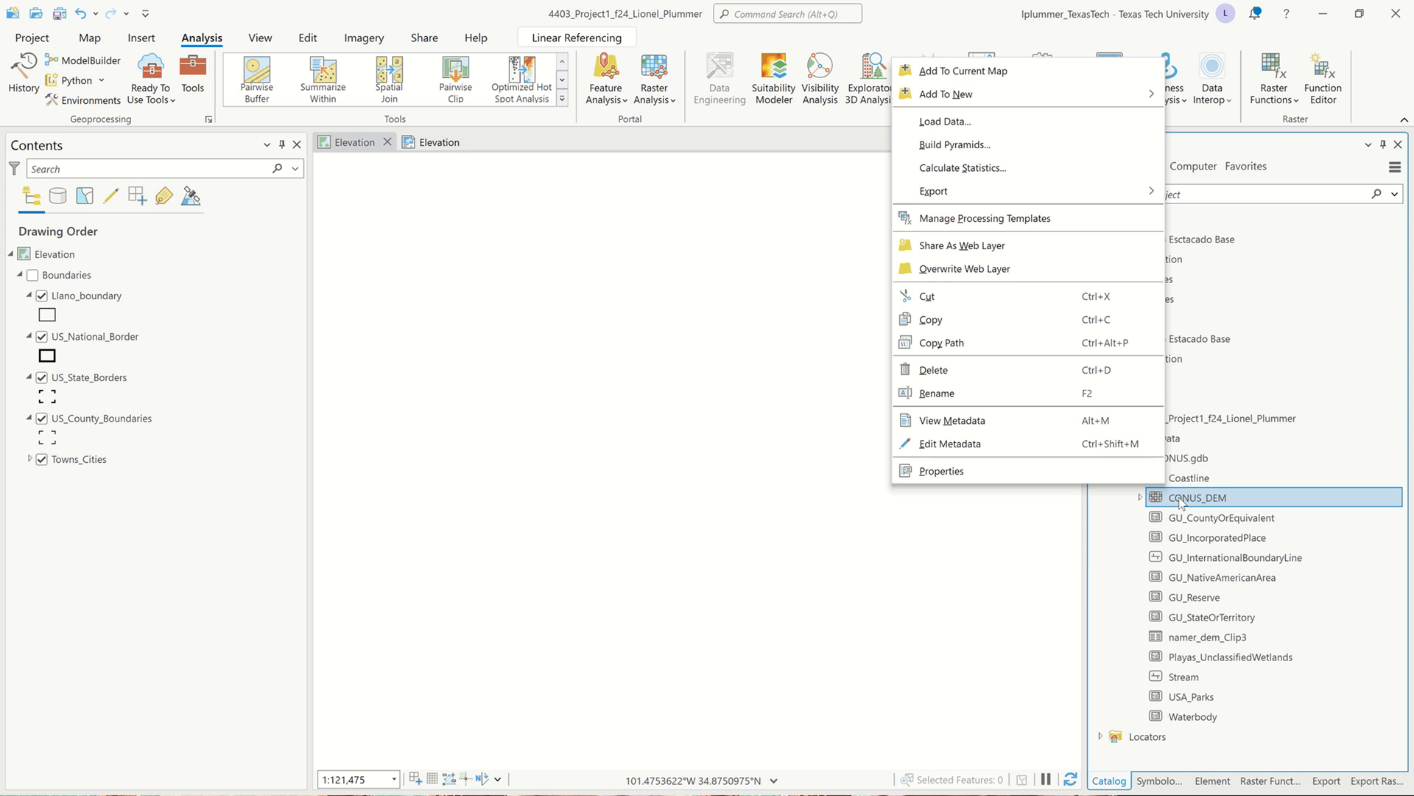
{"action": "left_click", "coordinate": [958, 71]}
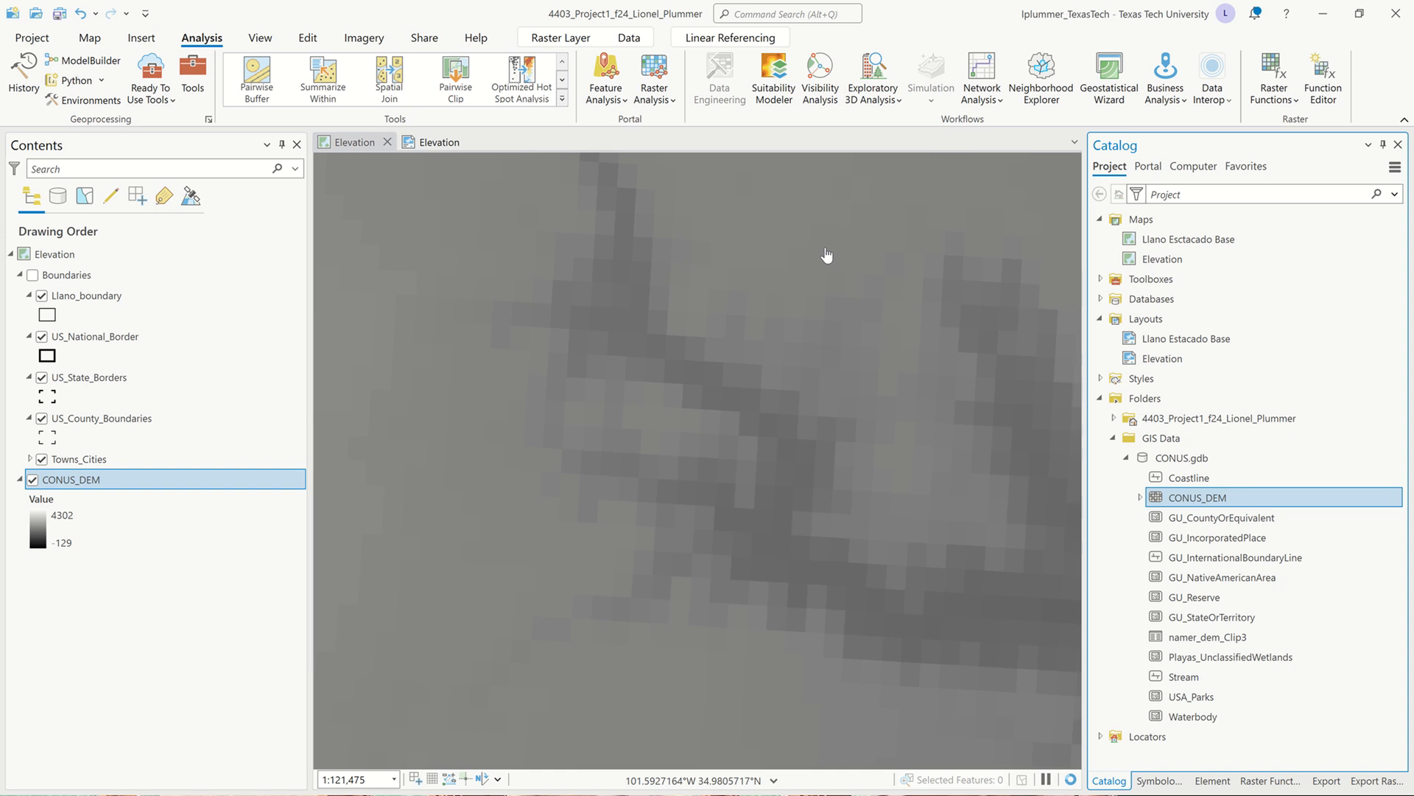
Step: Examine the full extent of the CONUS_DEM layer and its terrain detail around west Texas
{"action": "right_click", "coordinate": [71, 480]}
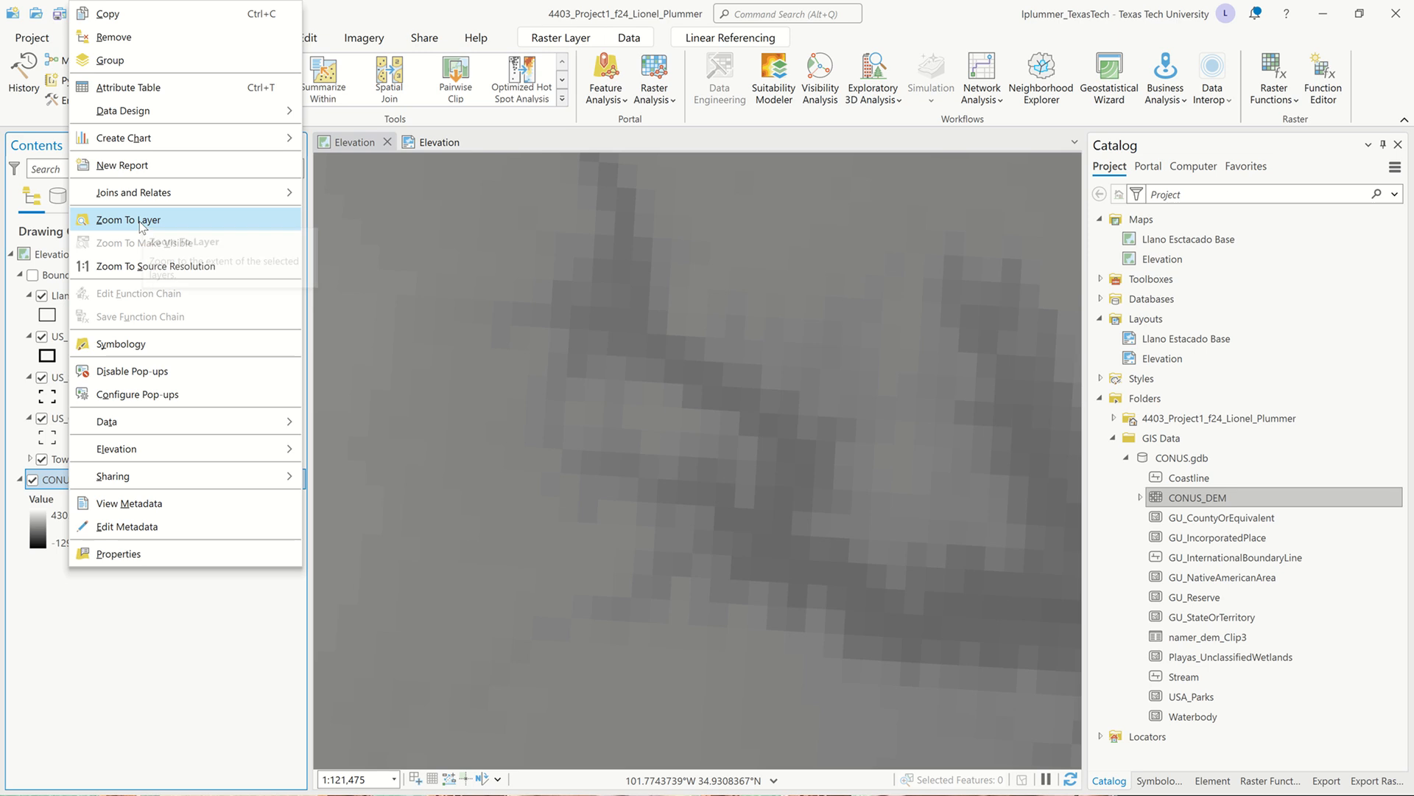
{"action": "left_click", "coordinate": [140, 221]}
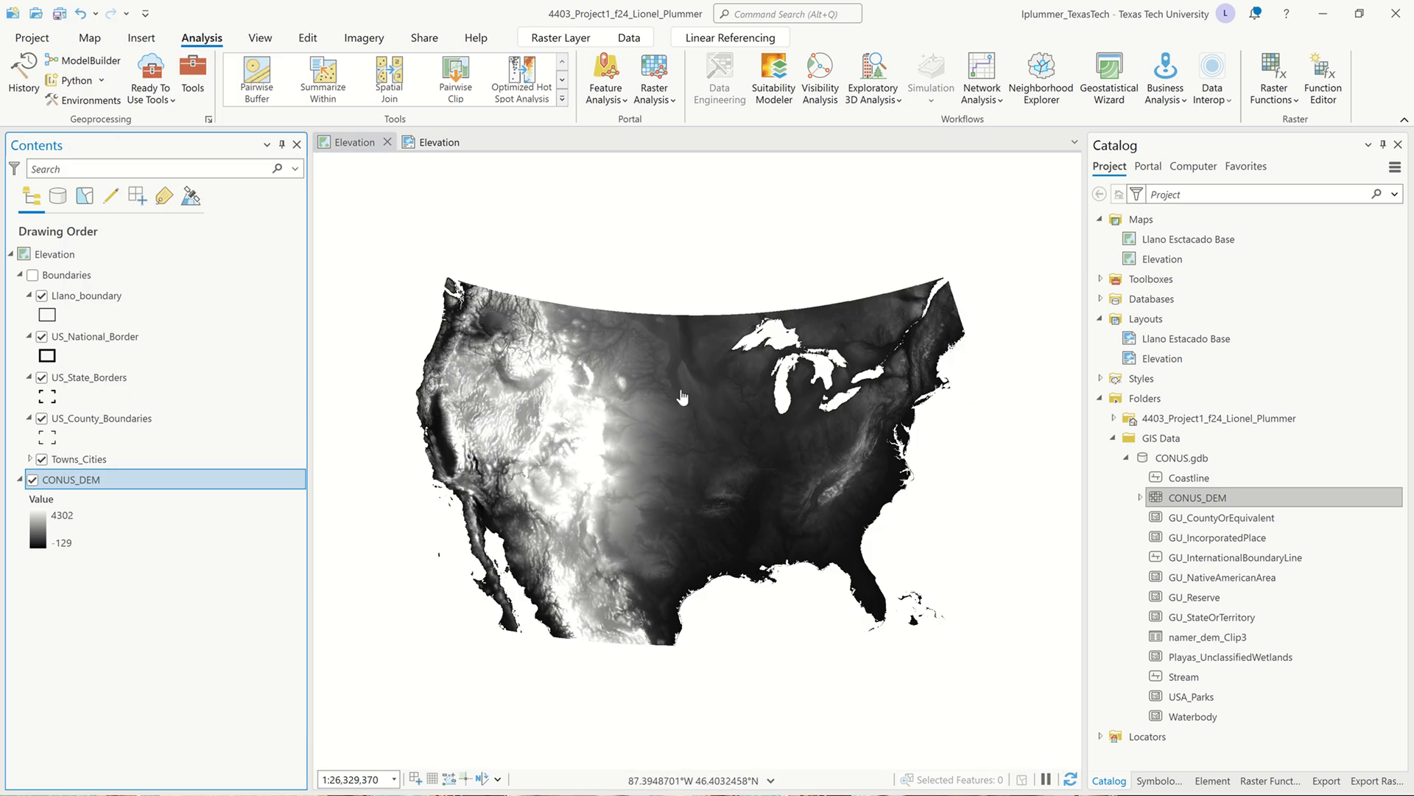
{"action": "scroll", "coordinate": [643, 543], "scroll_direction": "up", "scroll_amount": 2}
{"action": "scroll", "coordinate": [644, 542], "scroll_direction": "up", "scroll_amount": 8}
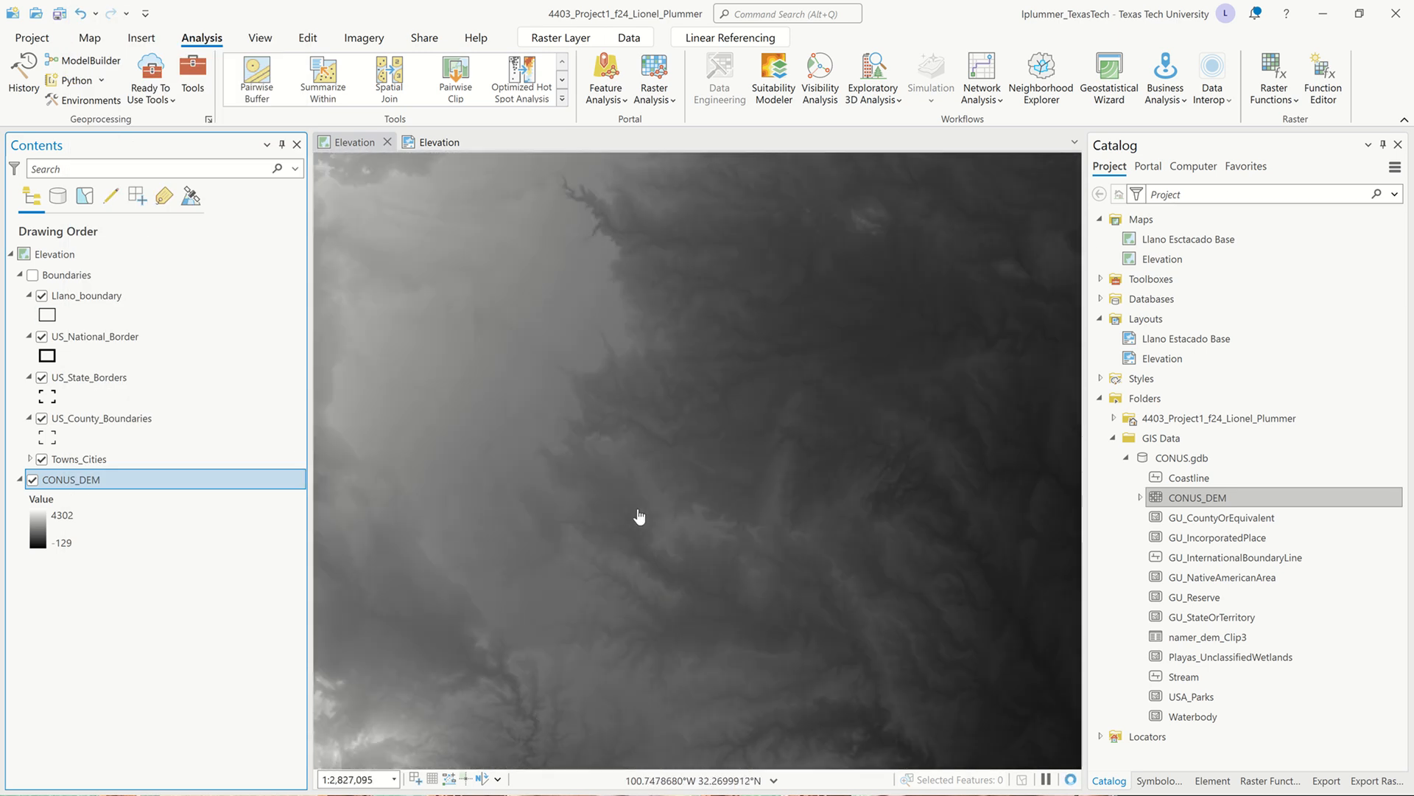
{"action": "scroll", "coordinate": [648, 435], "scroll_direction": "up", "scroll_amount": 8}
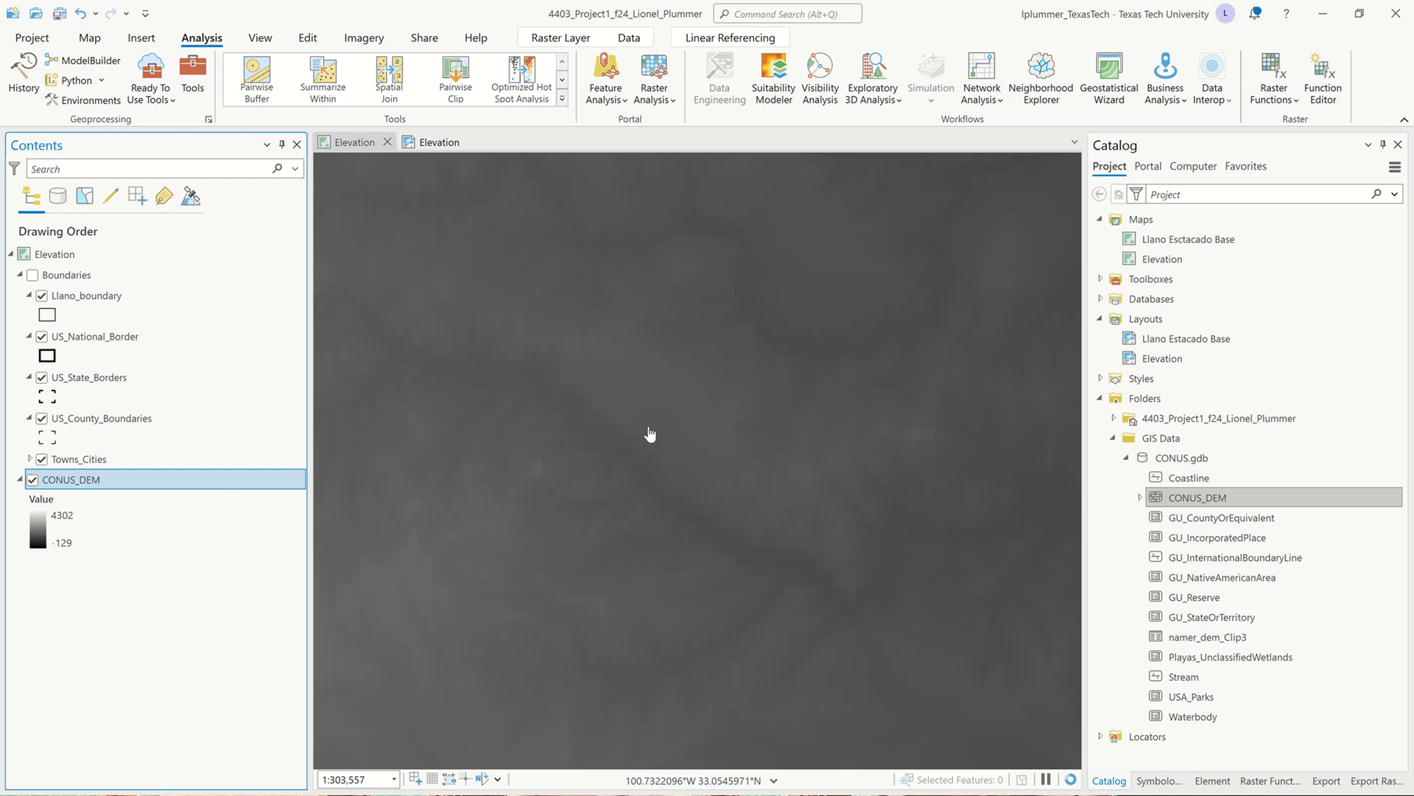
{"action": "scroll", "coordinate": [650, 435], "scroll_direction": "down", "scroll_amount": 2}
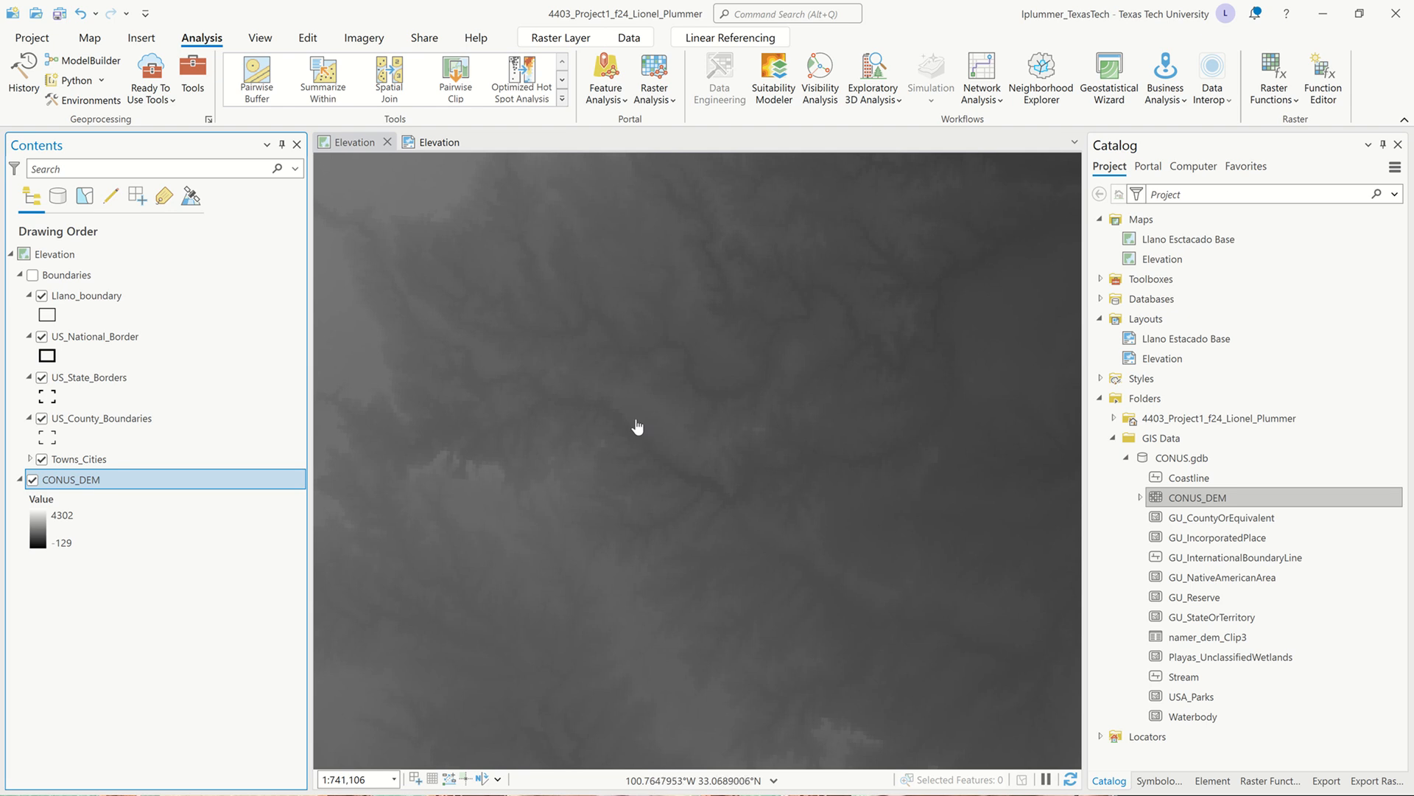
{"action": "left_click_drag", "start_coordinate": [654, 405], "coordinate": [736, 480]}
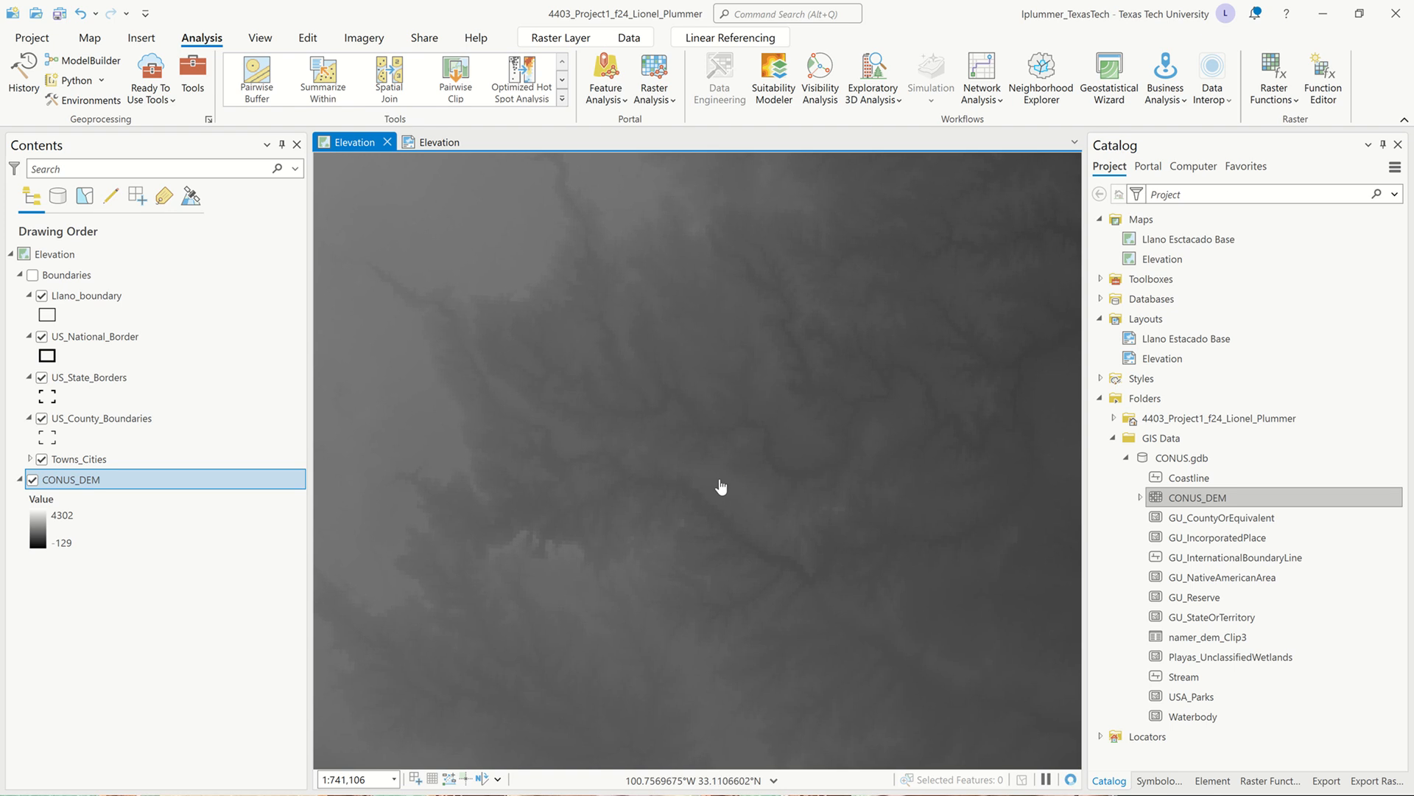
{"action": "scroll", "coordinate": [722, 479], "scroll_direction": "down", "scroll_amount": 4}
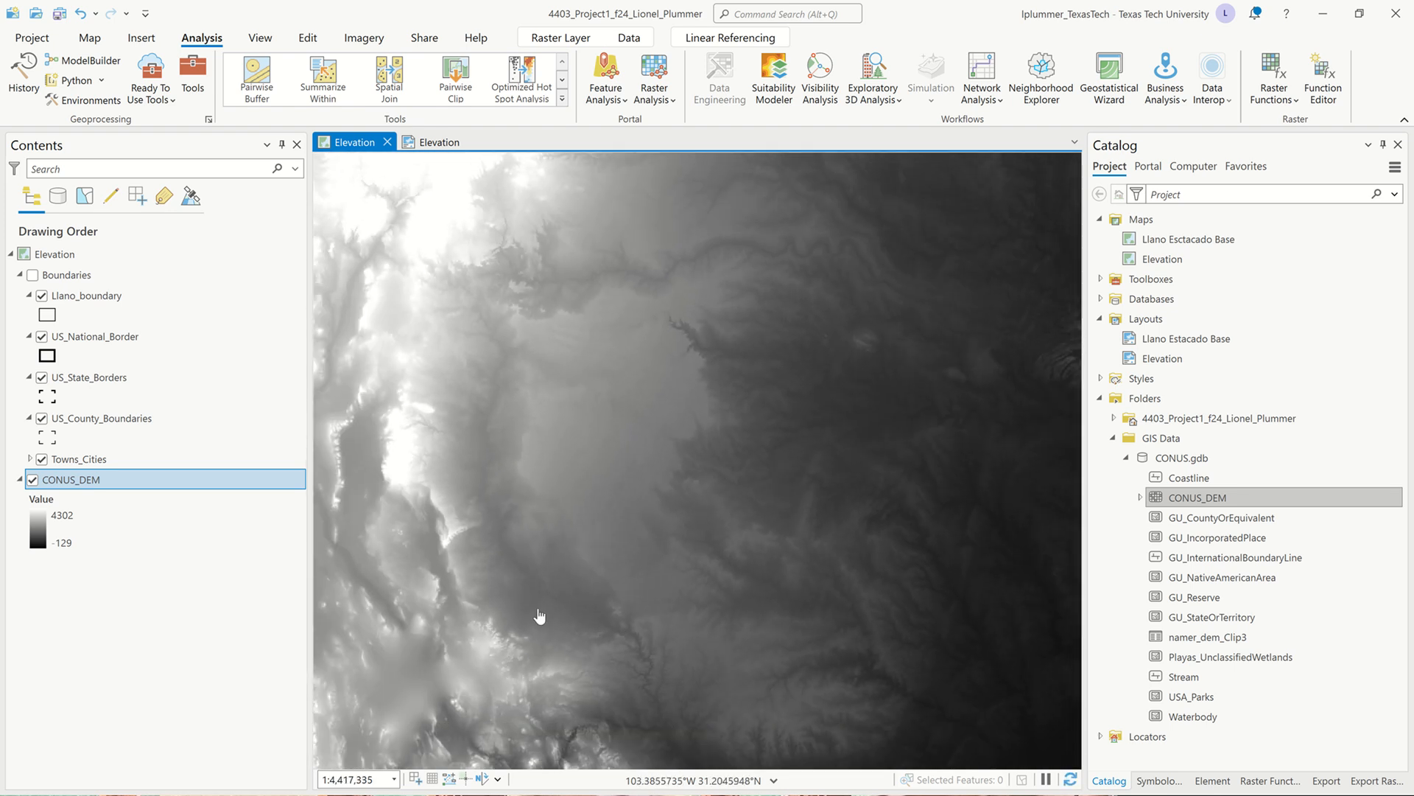
{"action": "left_click_drag", "start_coordinate": [909, 580], "coordinate": [833, 571]}
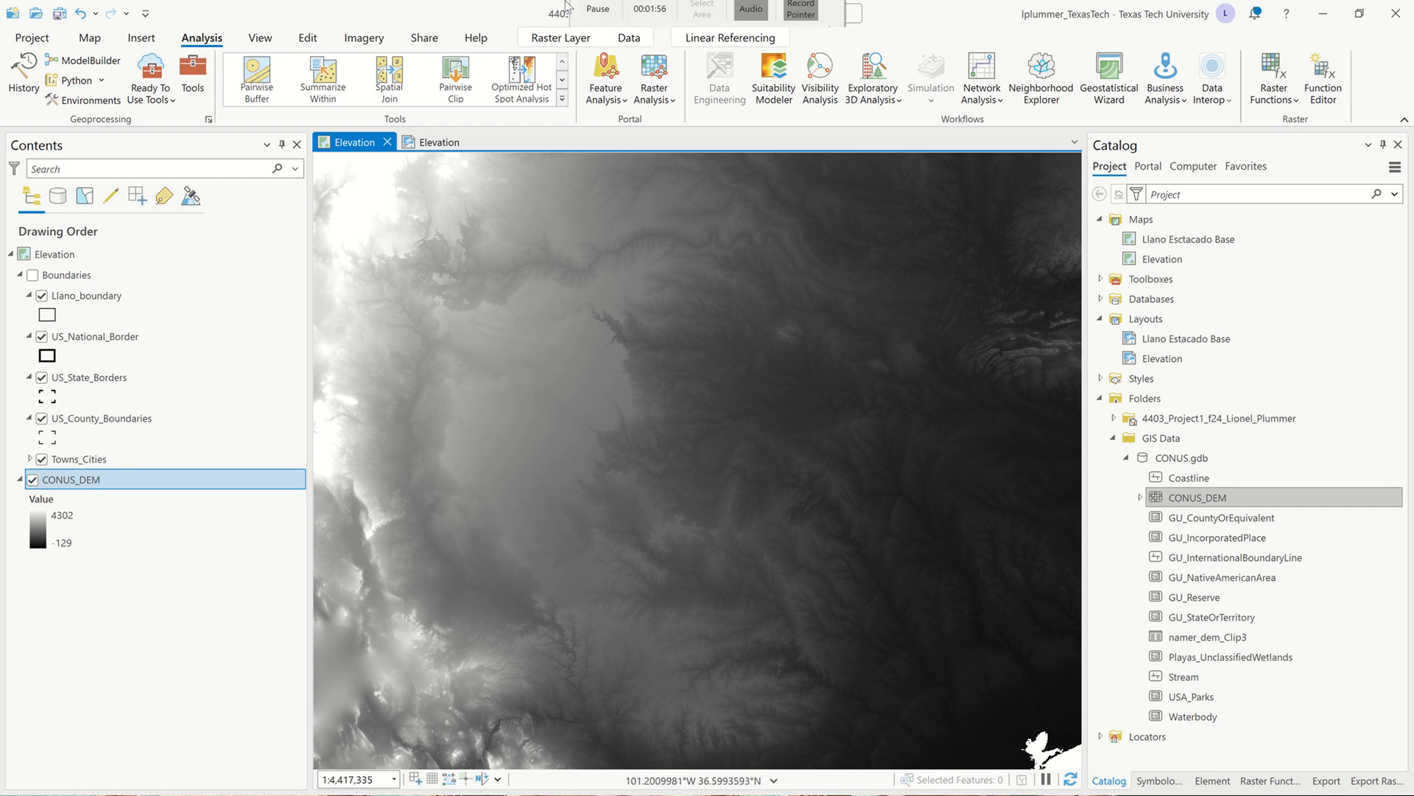
Step: Review the elevation raster against the boundary layers around the Llano in the Elevation map view
{"action": "left_click", "coordinate": [606, 33]}
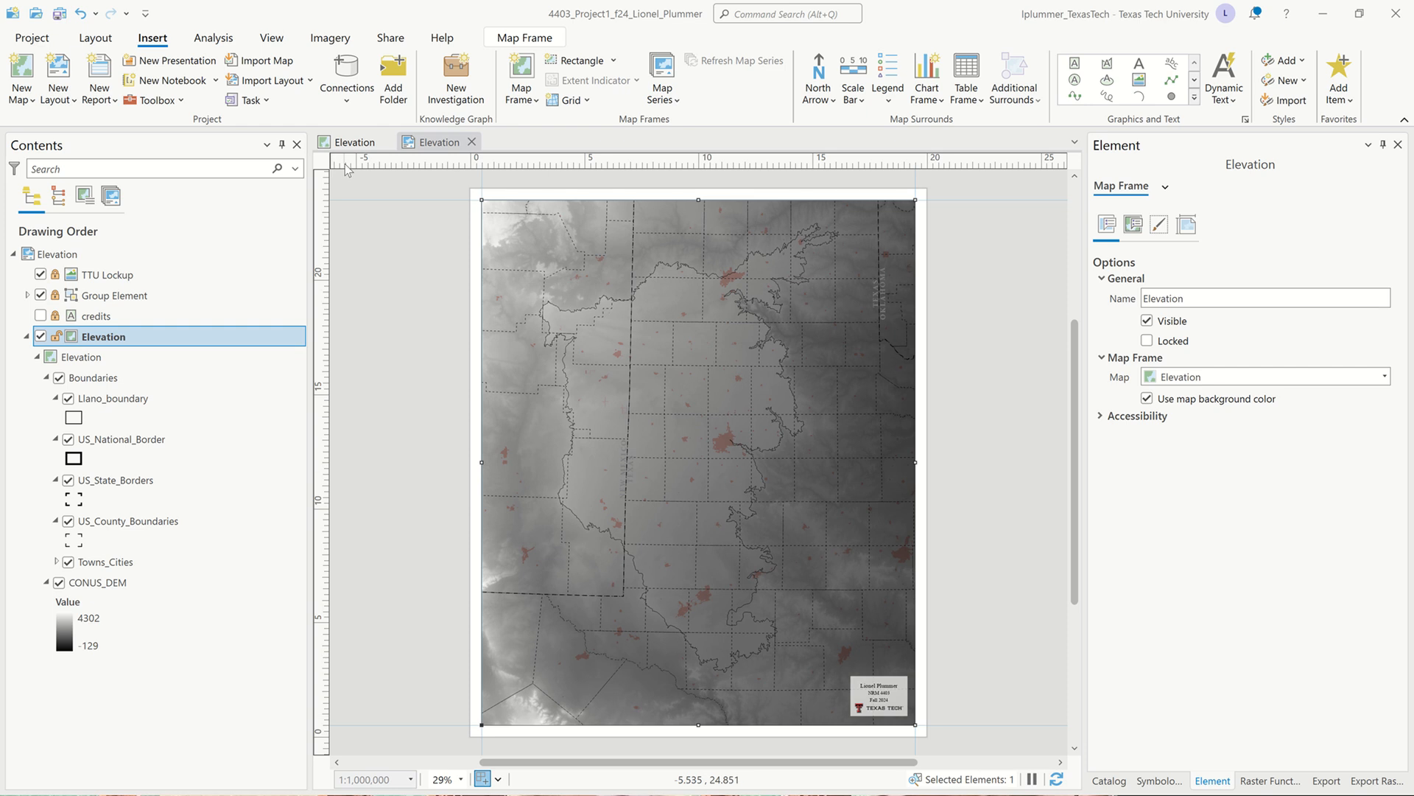
{"action": "left_click", "coordinate": [355, 143]}
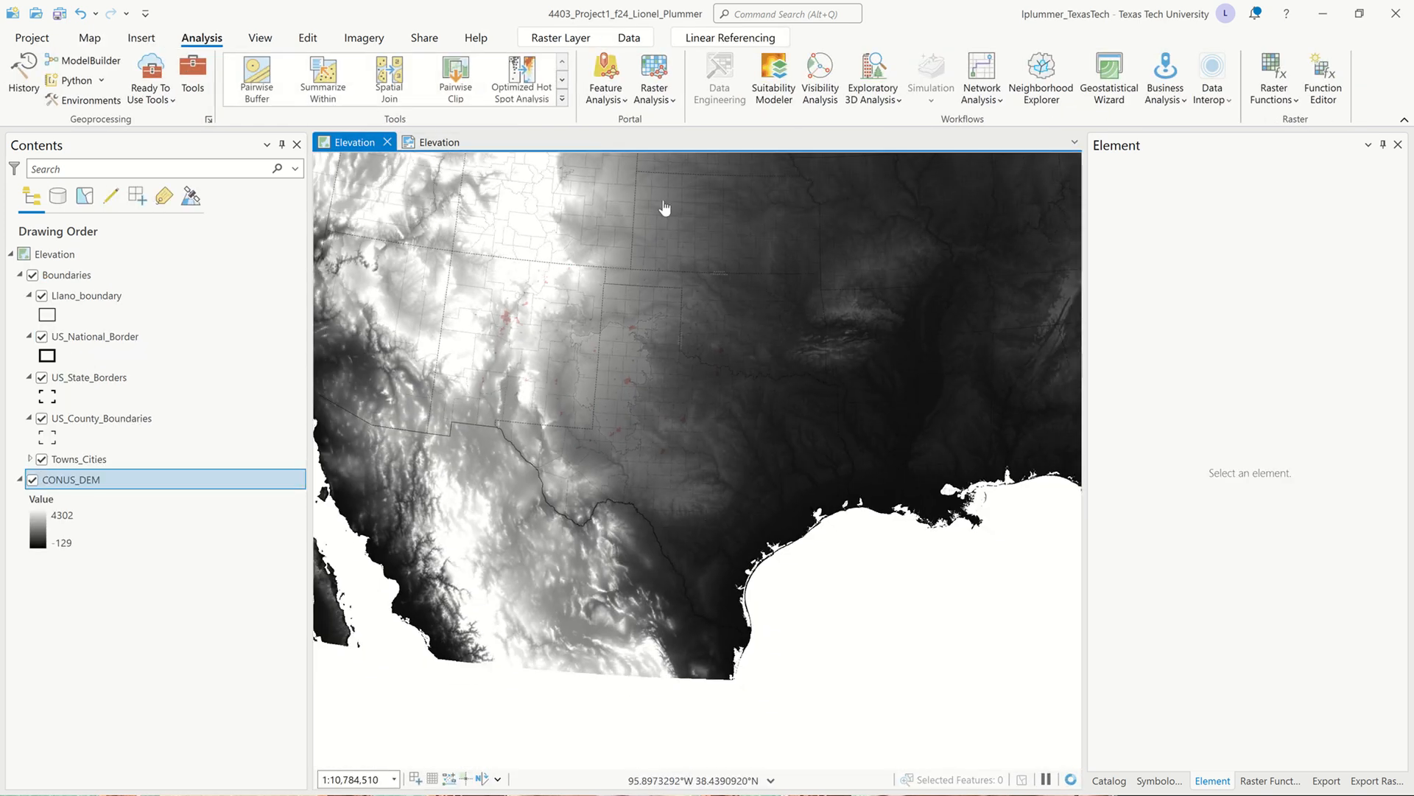
{"action": "scroll", "coordinate": [616, 357], "scroll_direction": "up", "scroll_amount": 3}
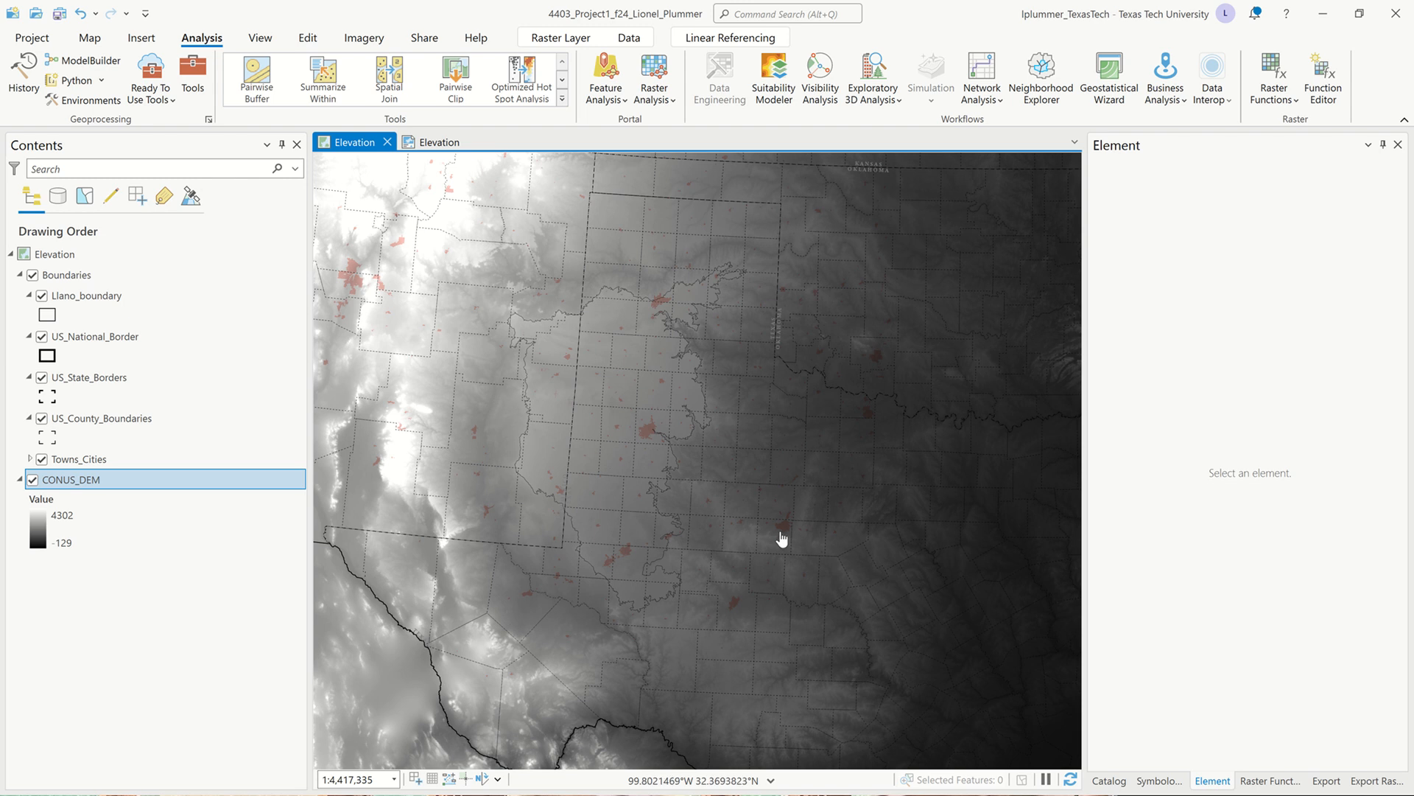
{"action": "scroll", "coordinate": [781, 538], "scroll_direction": "down", "scroll_amount": 2}
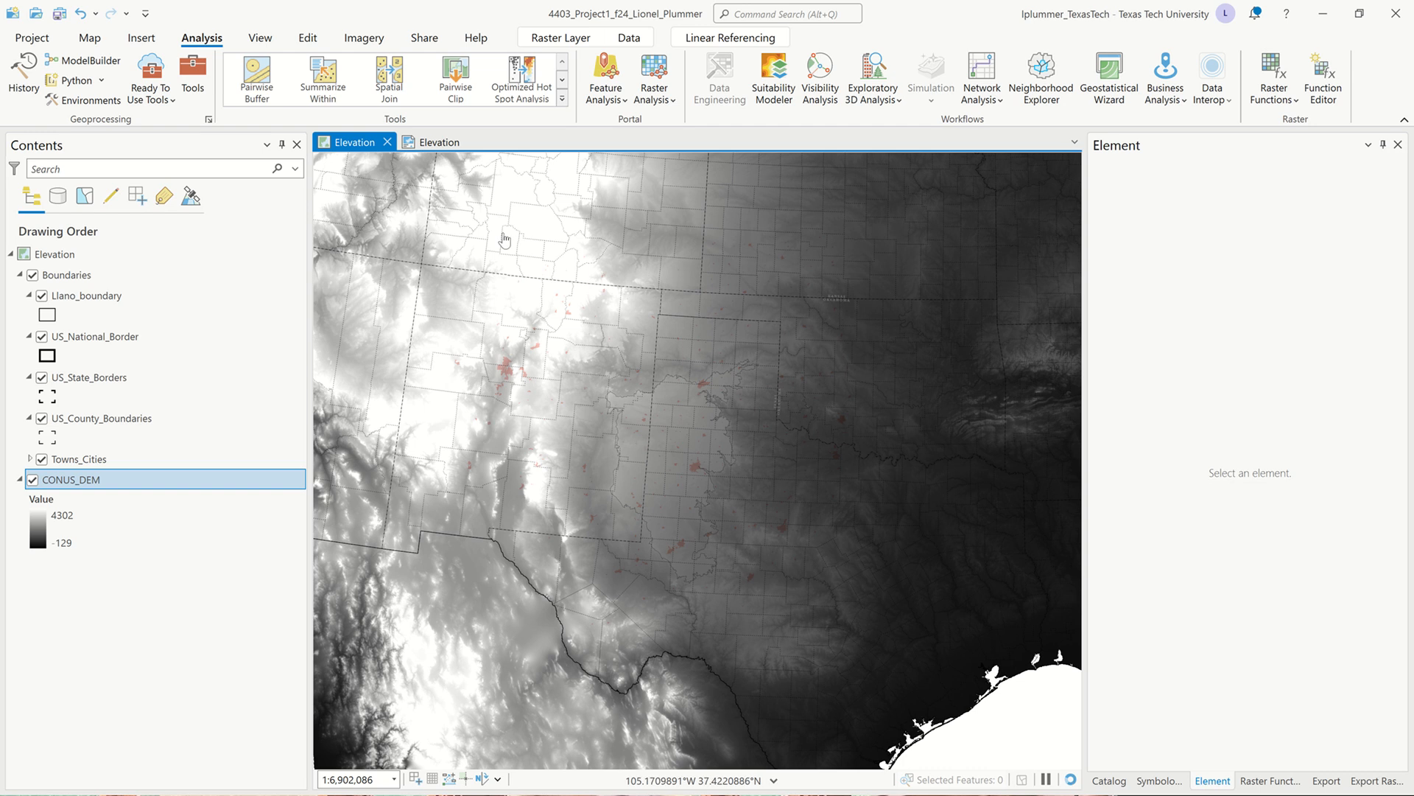
Step: In the Elevation layout, set the Elevation map frame's display constraint to None
{"action": "left_click", "coordinate": [431, 141]}
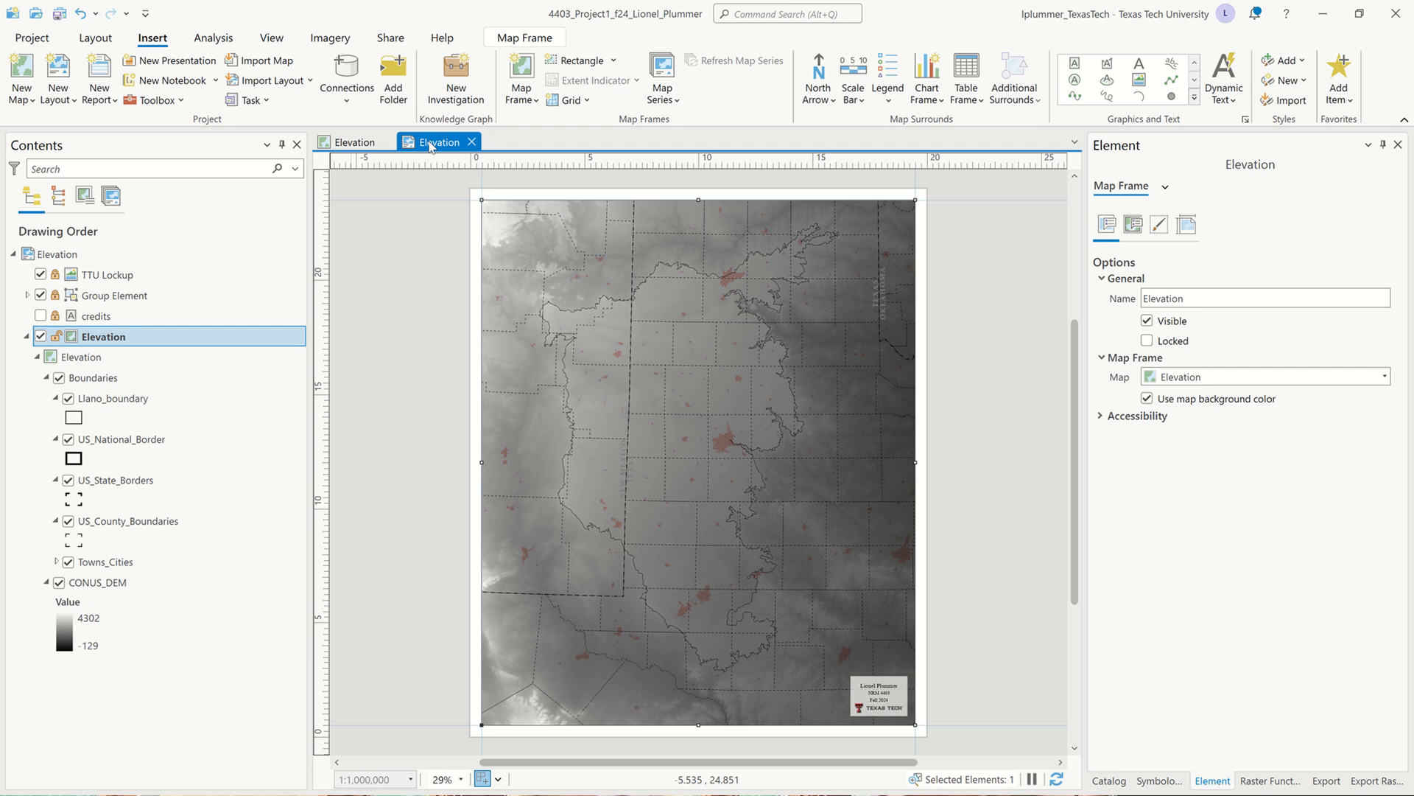
{"action": "left_click", "coordinate": [72, 341]}
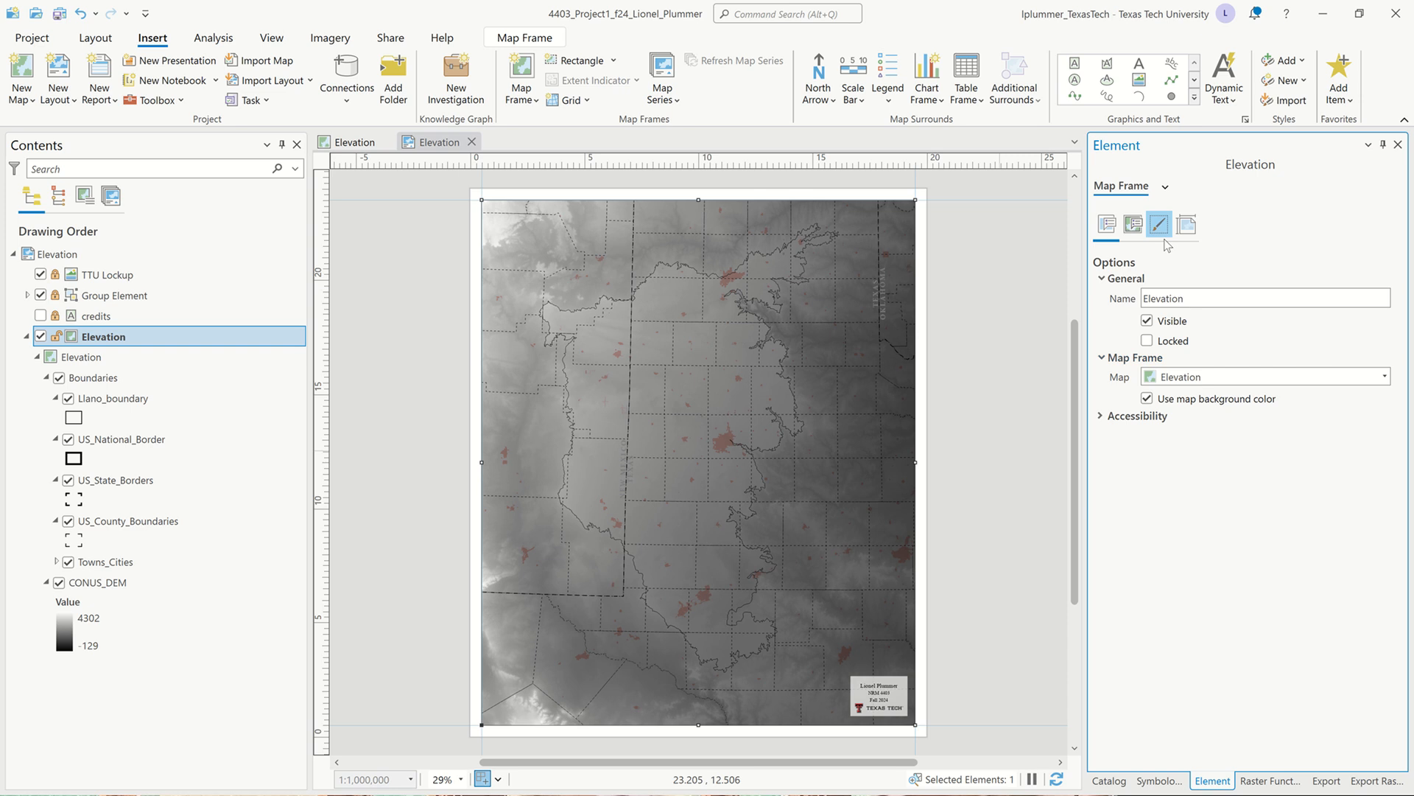
{"action": "left_click", "coordinate": [1134, 224]}
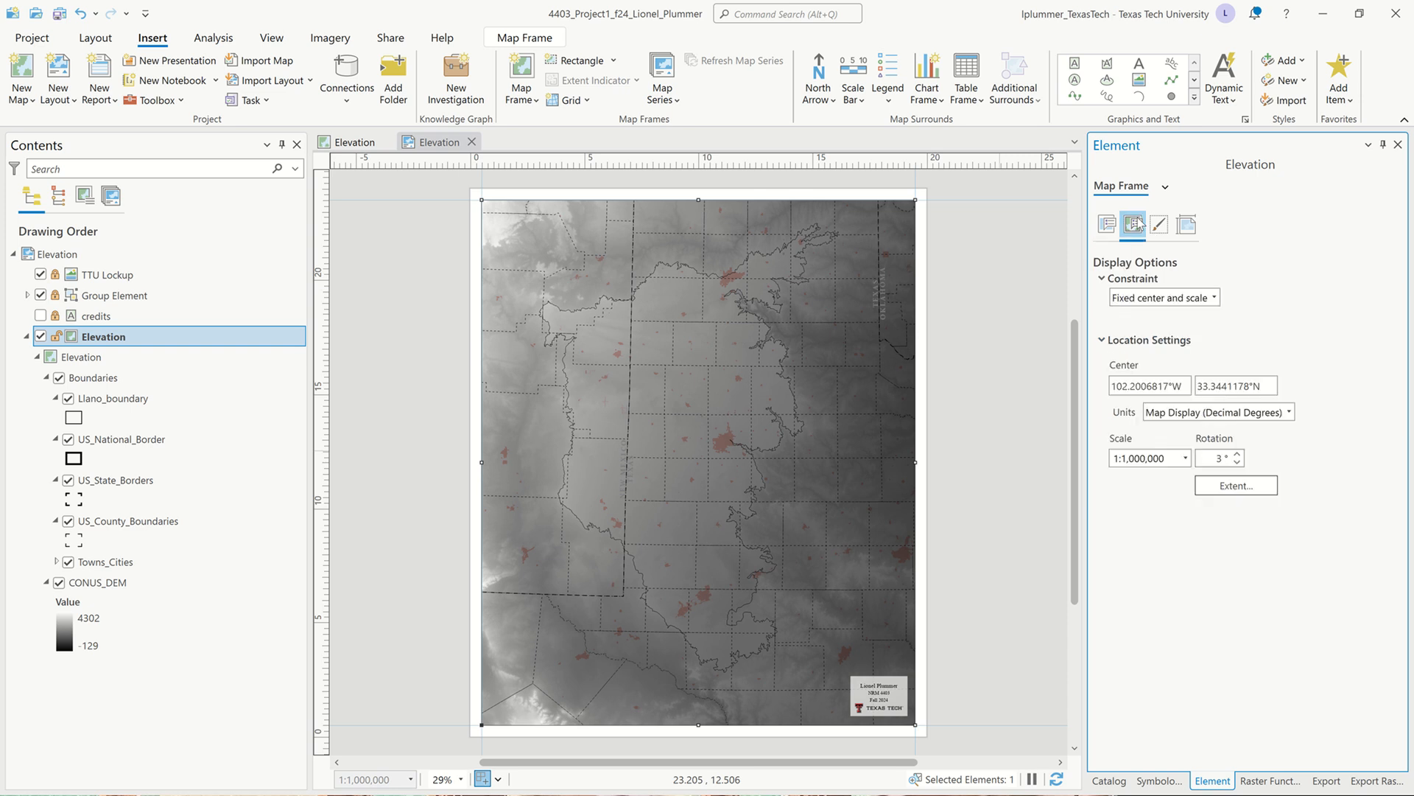
{"action": "left_click", "coordinate": [1215, 298]}
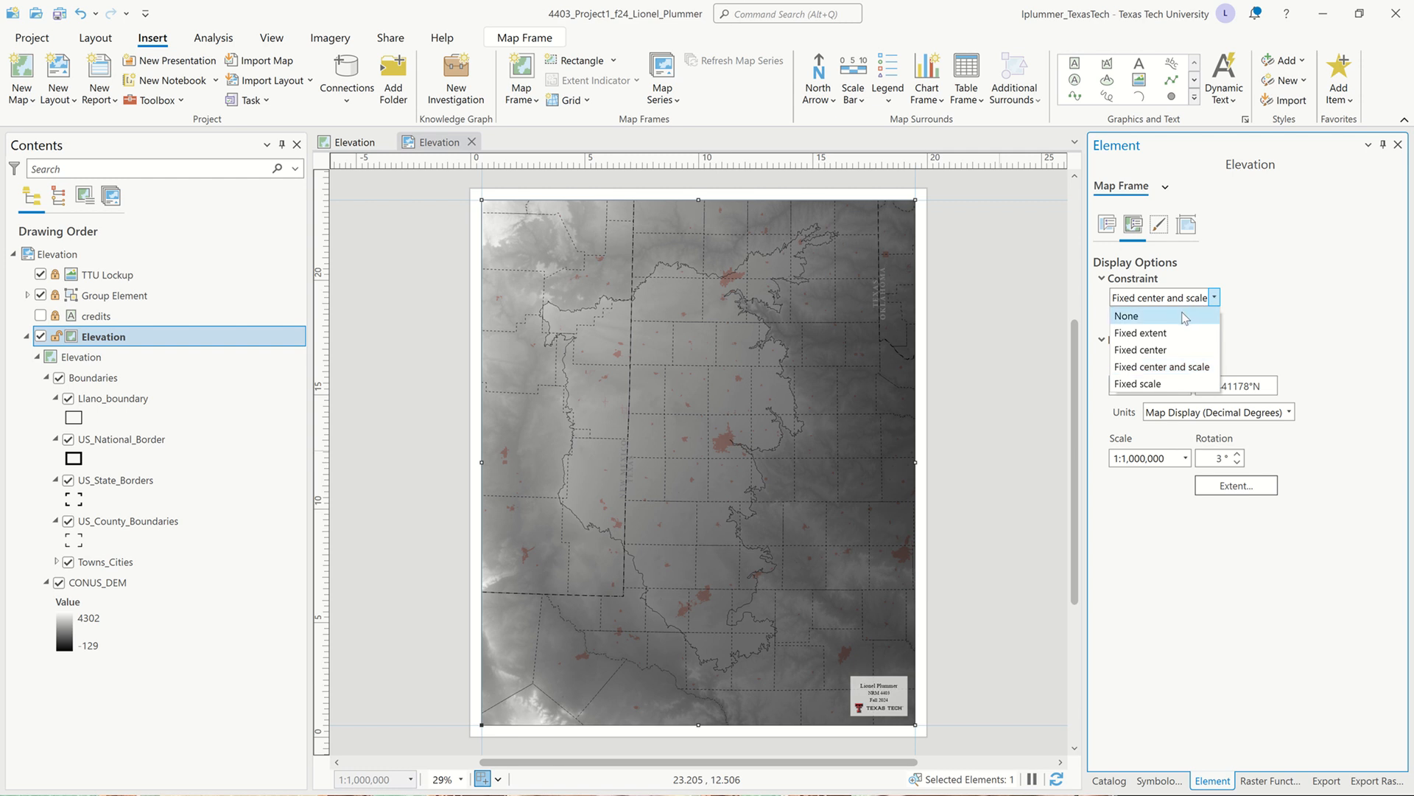
{"action": "left_click", "coordinate": [1185, 317]}
{"action": "left_click", "coordinate": [1243, 288]}
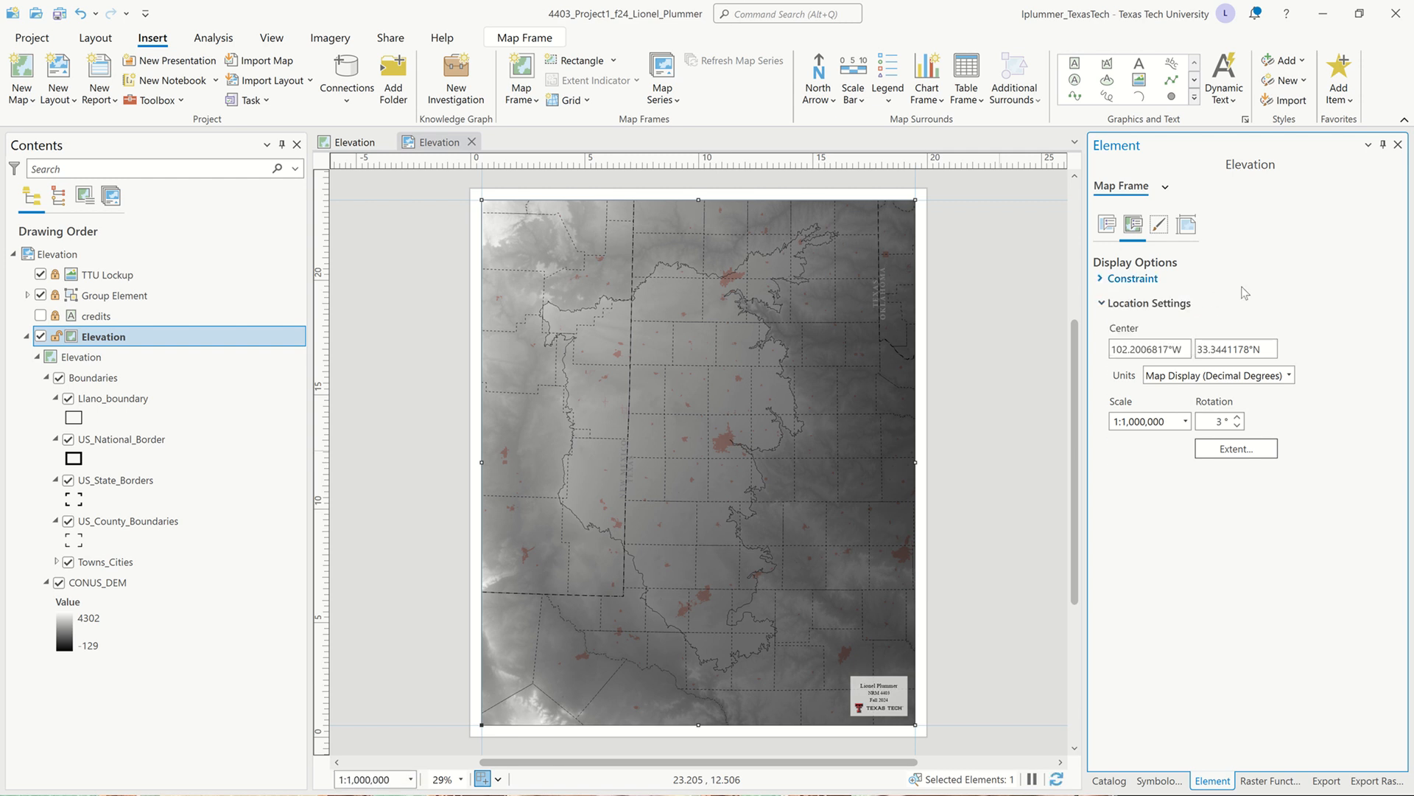
{"action": "left_click", "coordinate": [1245, 292]}
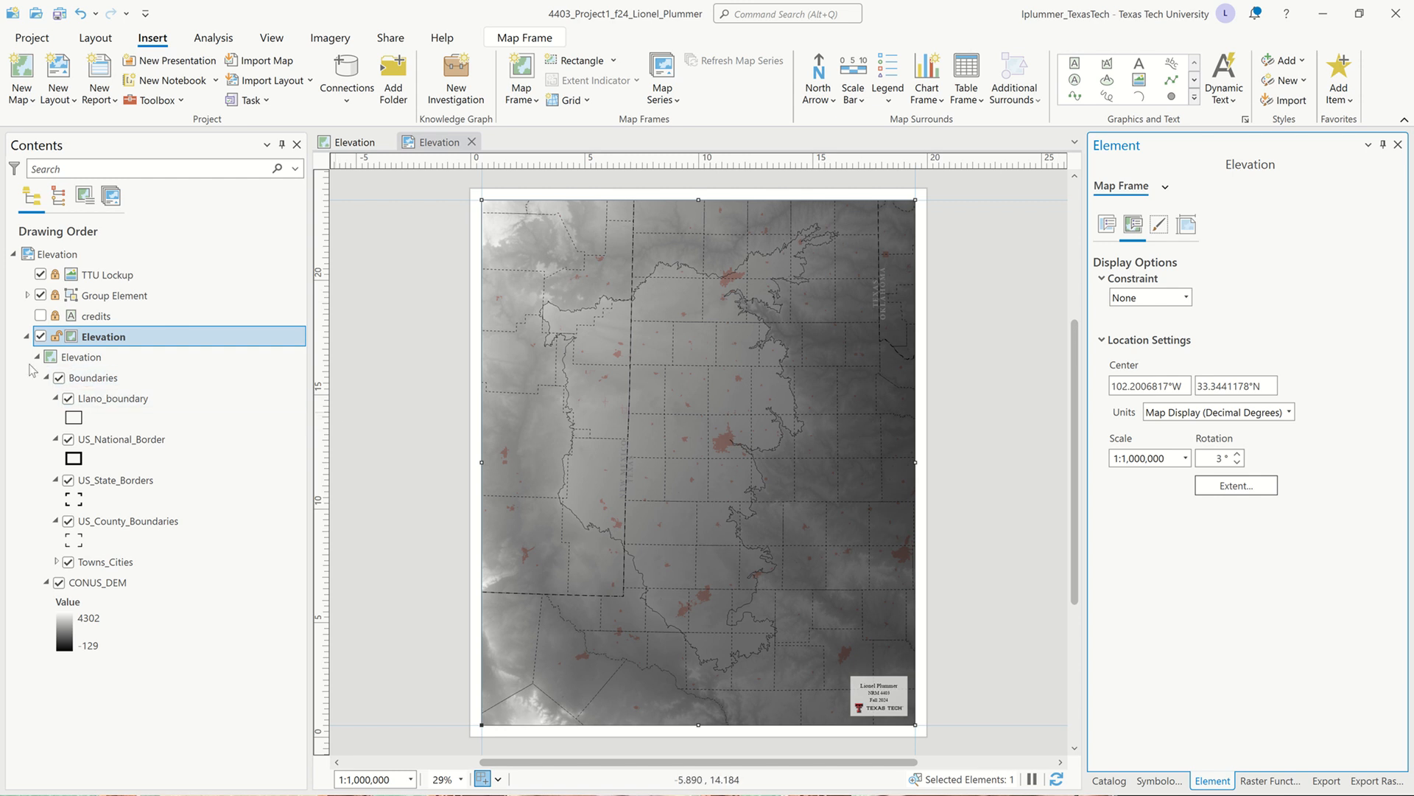
Step: Clip the Elevation map's layers to a custom extent taken from the current visible extent
{"action": "double_click", "coordinate": [53, 359]}
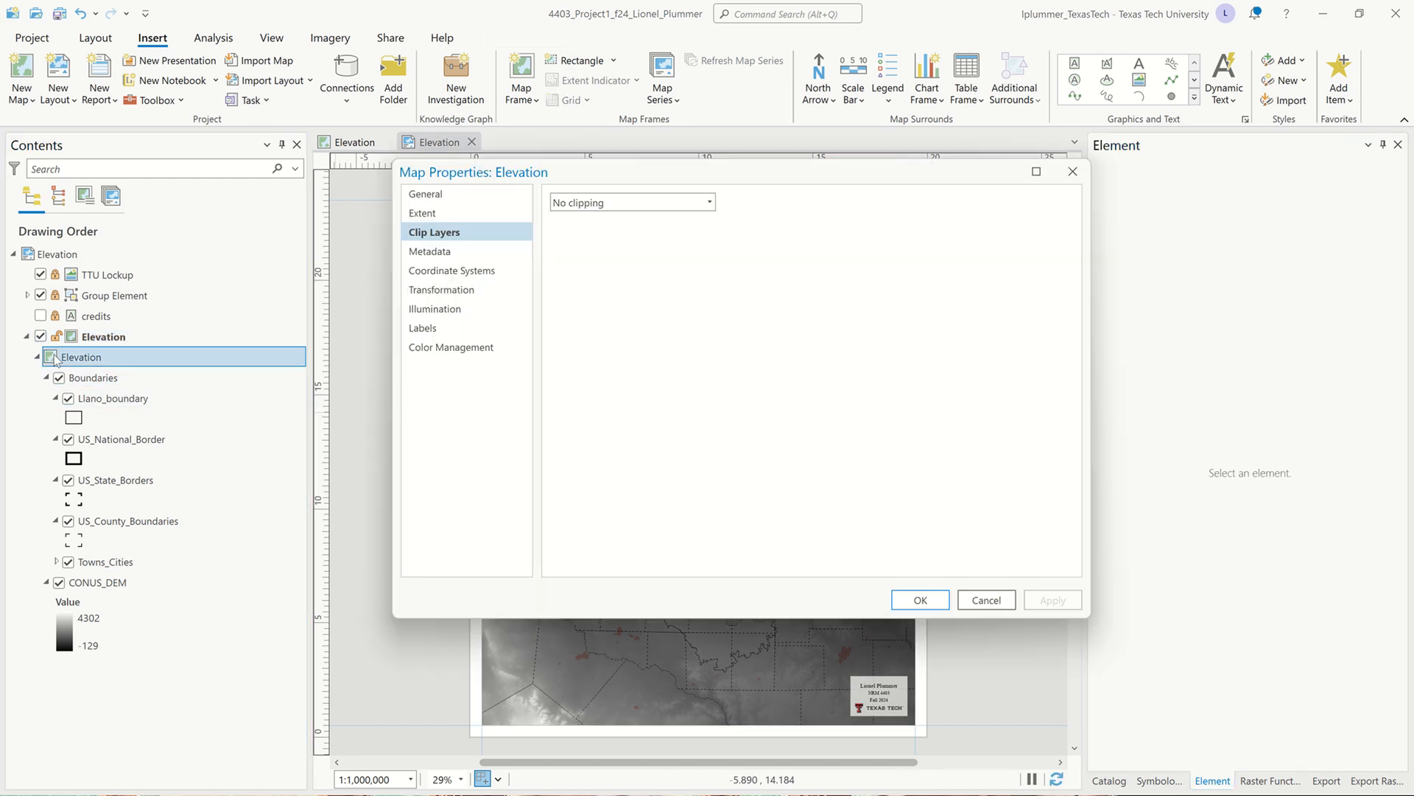
{"action": "left_click", "coordinate": [709, 204]}
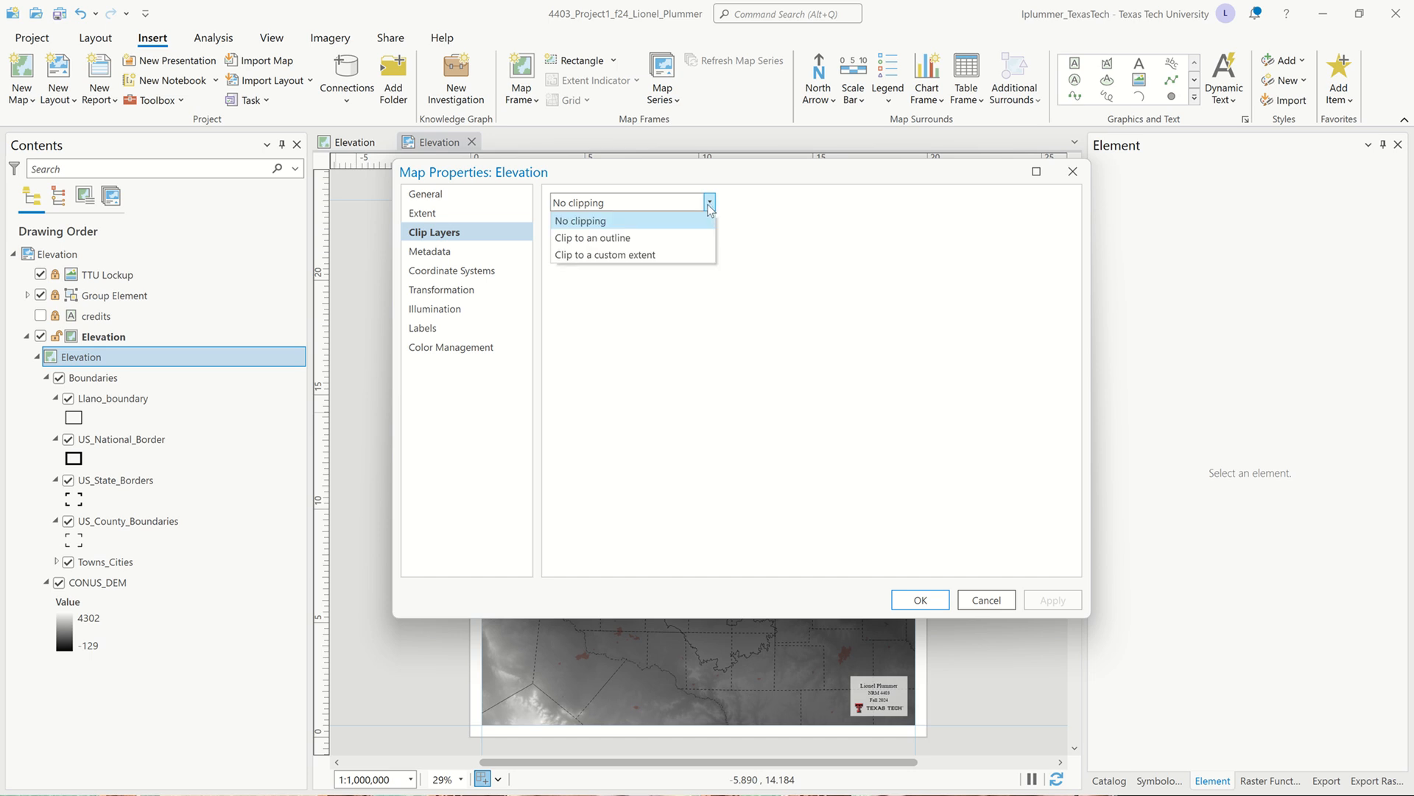
{"action": "left_click", "coordinate": [653, 255]}
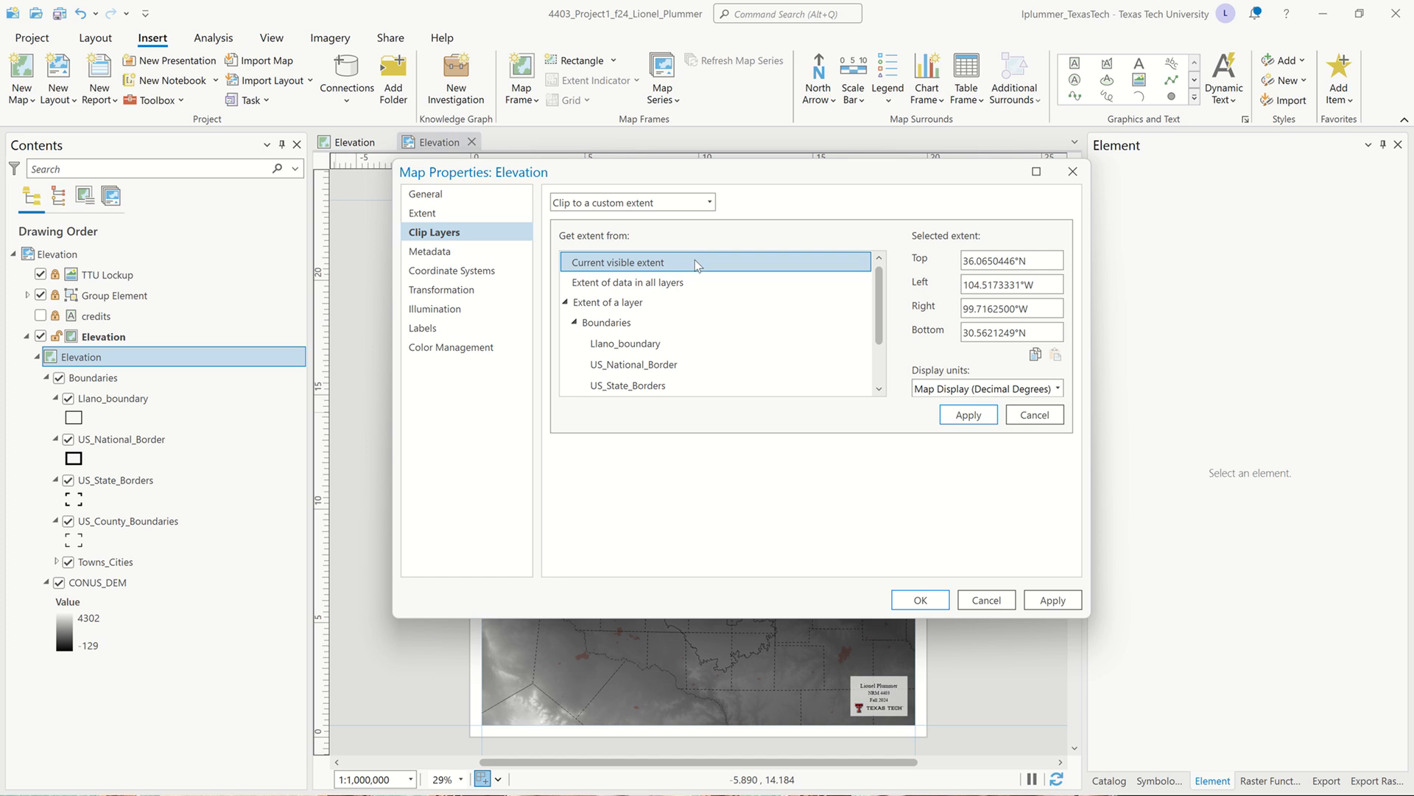
{"action": "left_click", "coordinate": [820, 301]}
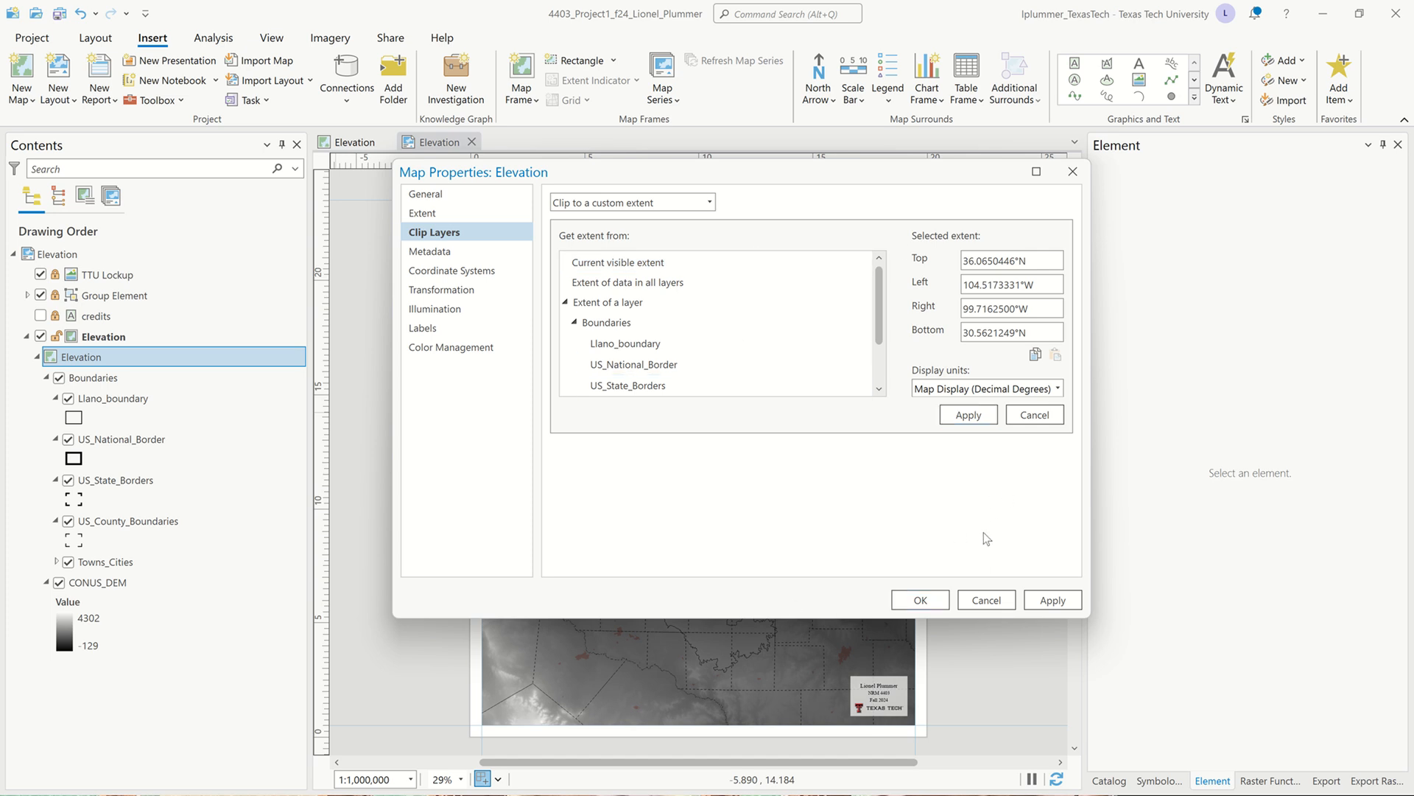
{"action": "left_click", "coordinate": [921, 599]}
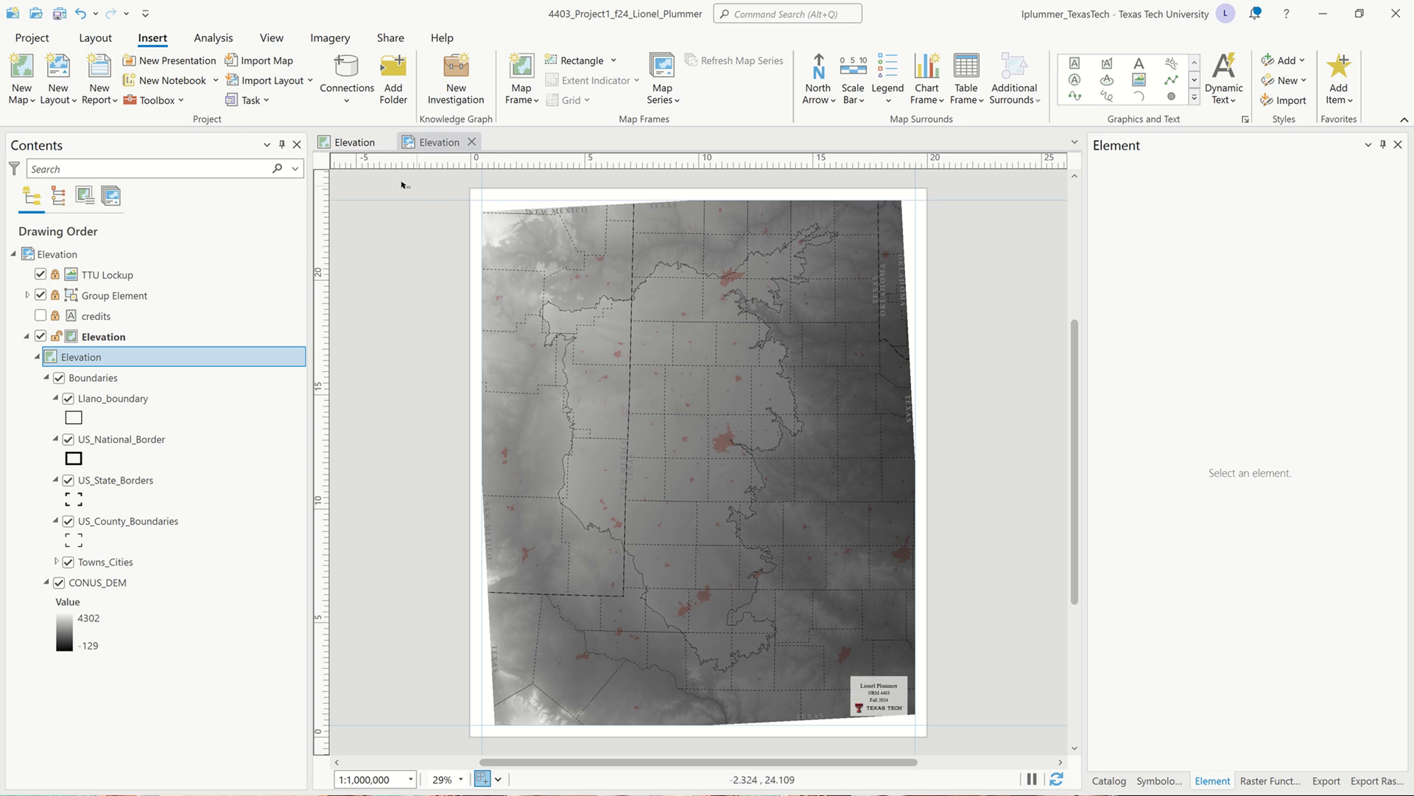
Step: In the Elevation map, start a new polygon feature class in the project geodatabase, named Clip with the alias clippy
{"action": "left_click", "coordinate": [351, 141]}
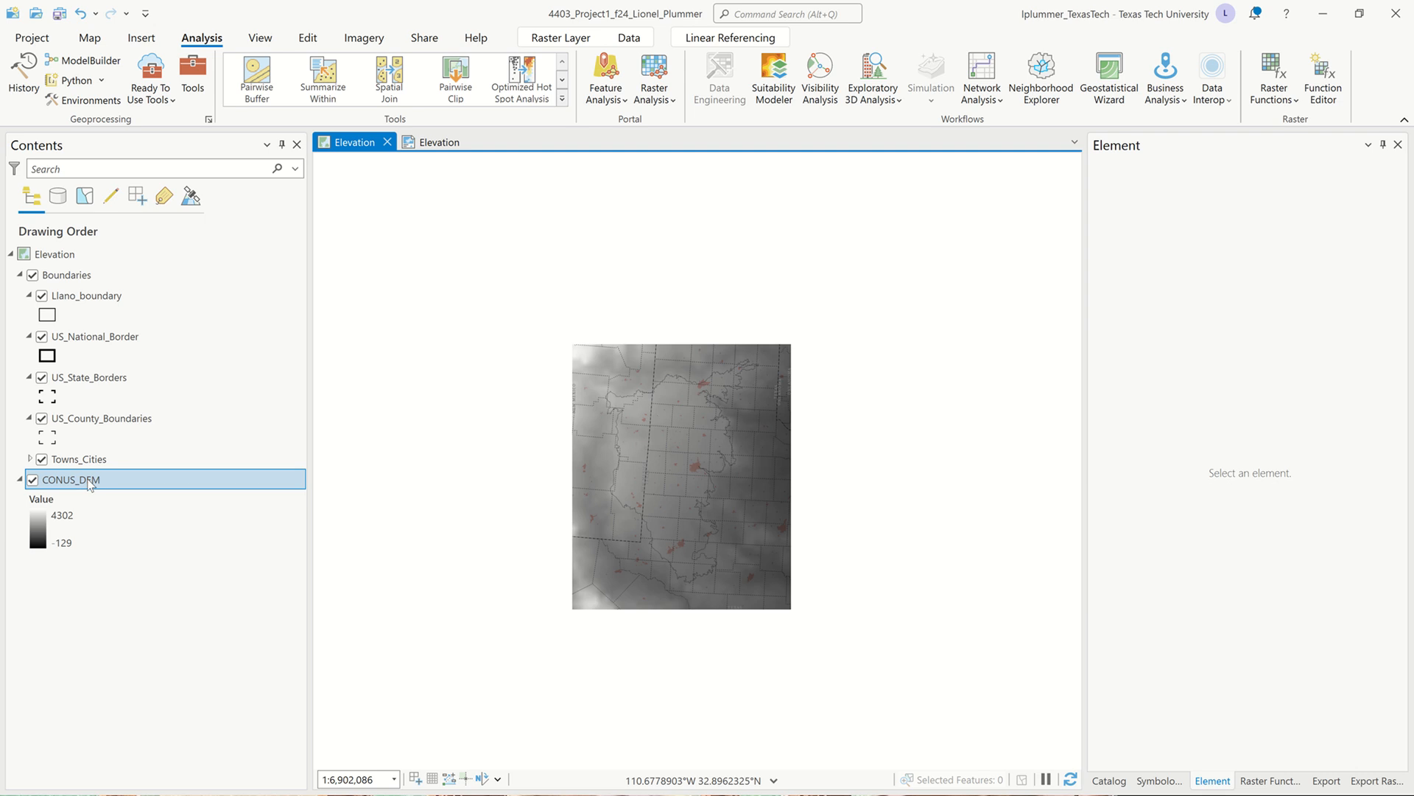
{"action": "left_click", "coordinate": [1109, 781]}
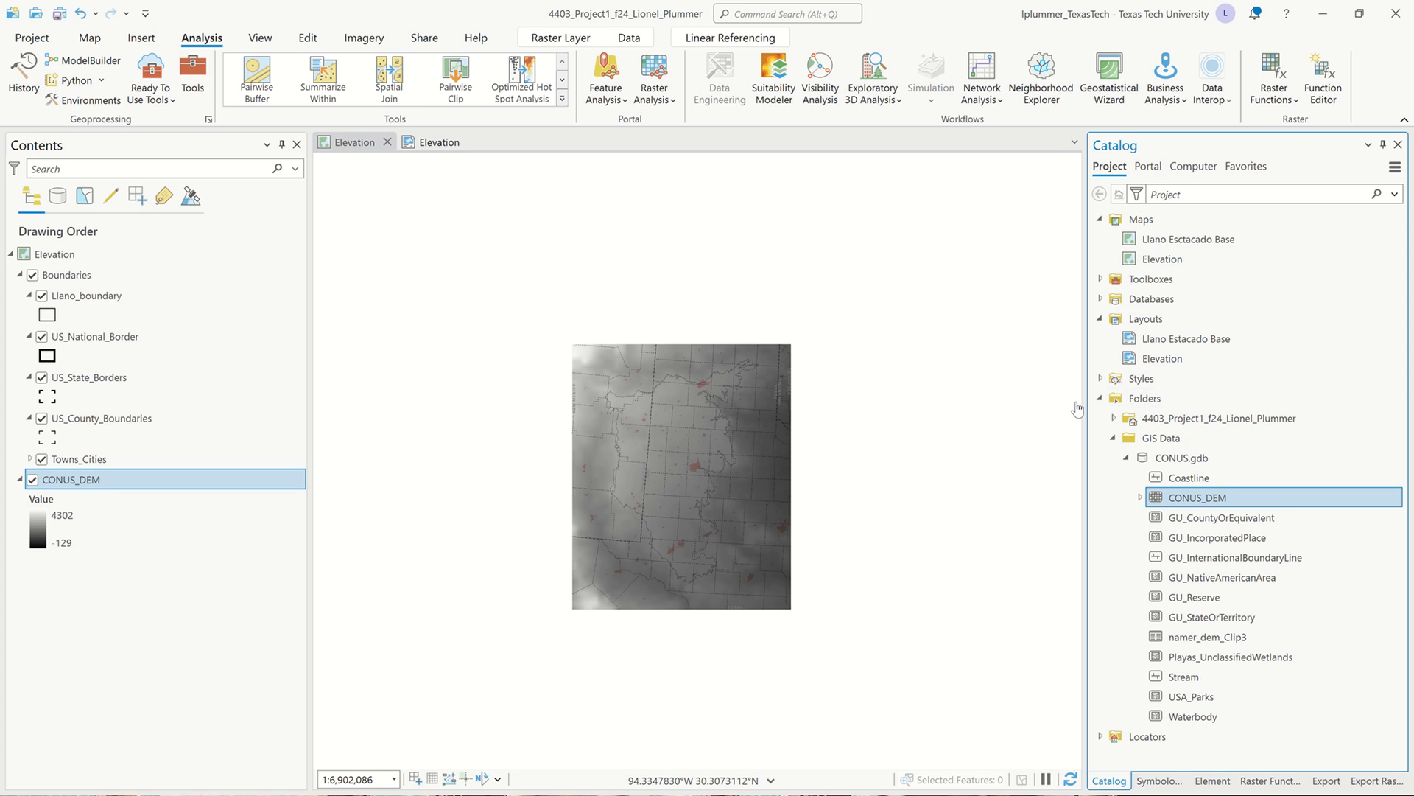
{"action": "left_click", "coordinate": [1100, 398]}
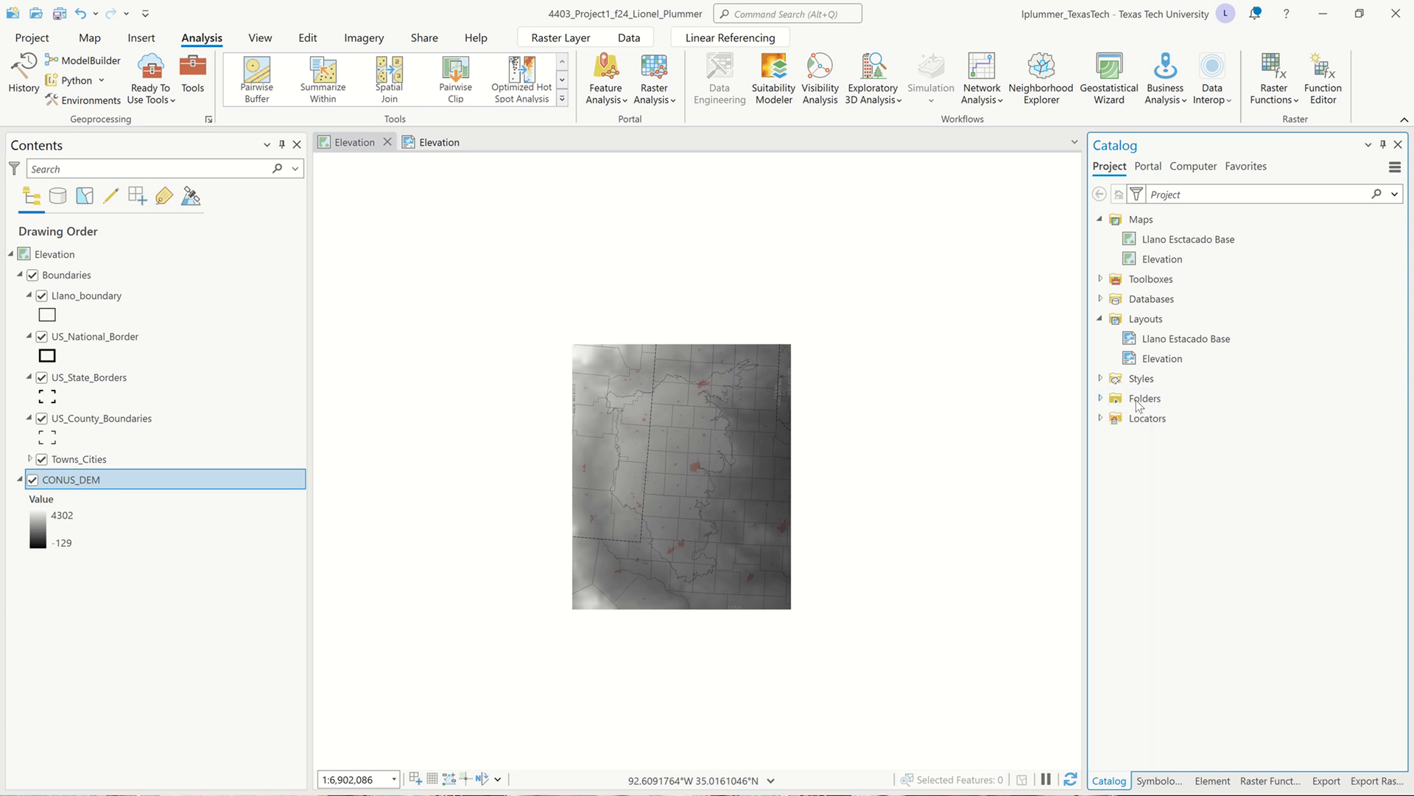
{"action": "left_click", "coordinate": [1100, 299]}
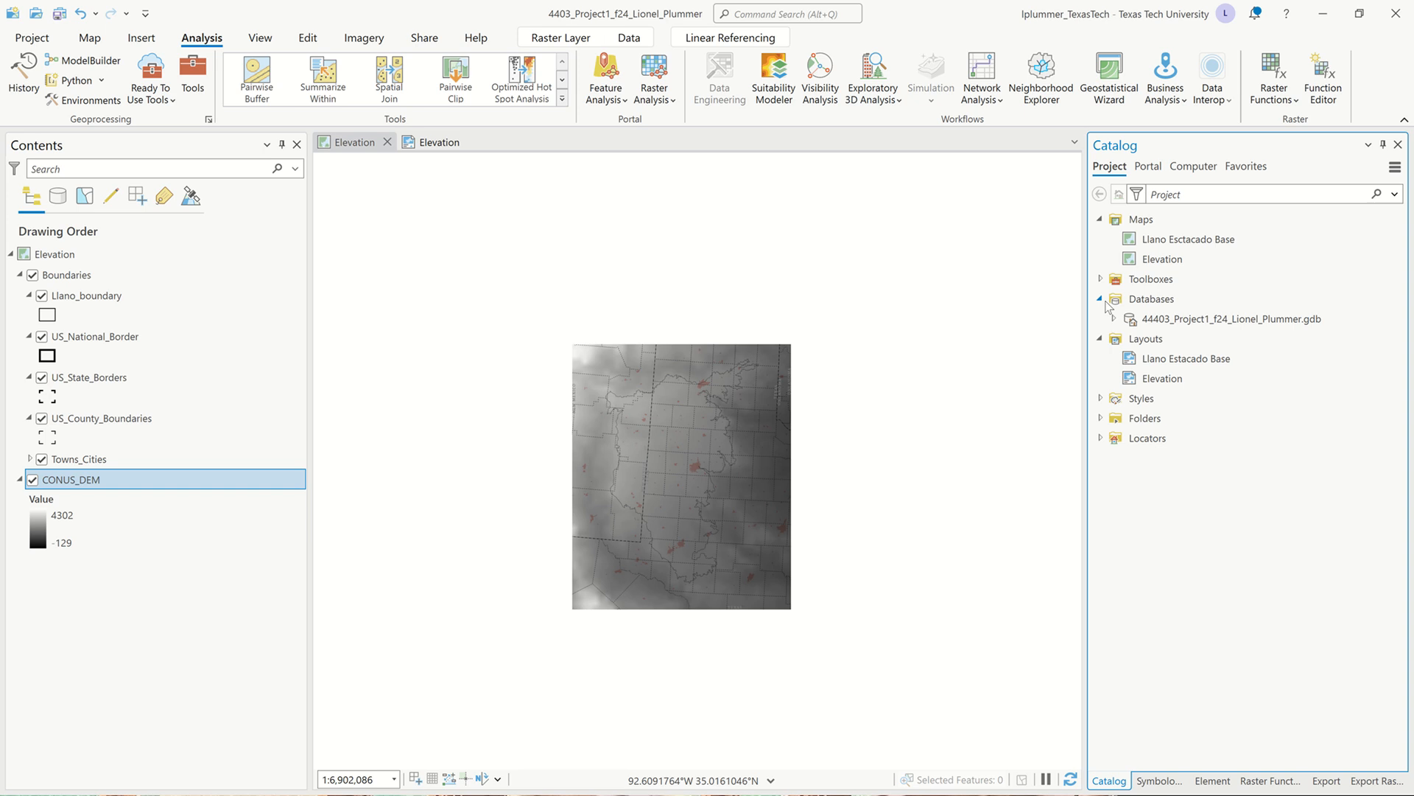
{"action": "right_click", "coordinate": [1183, 317]}
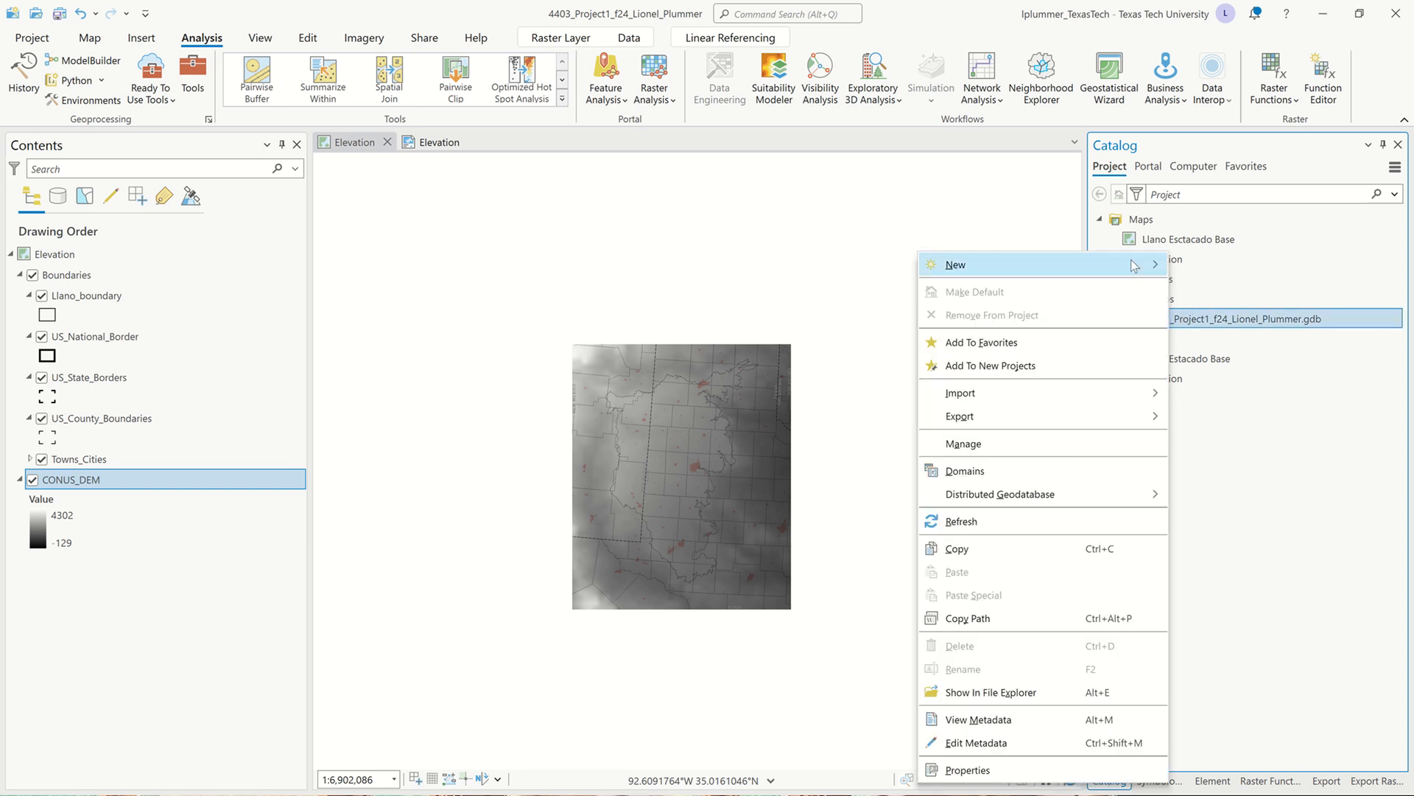
{"action": "mouse_move", "coordinate": [1134, 266]}
{"action": "left_click", "coordinate": [1200, 293]}
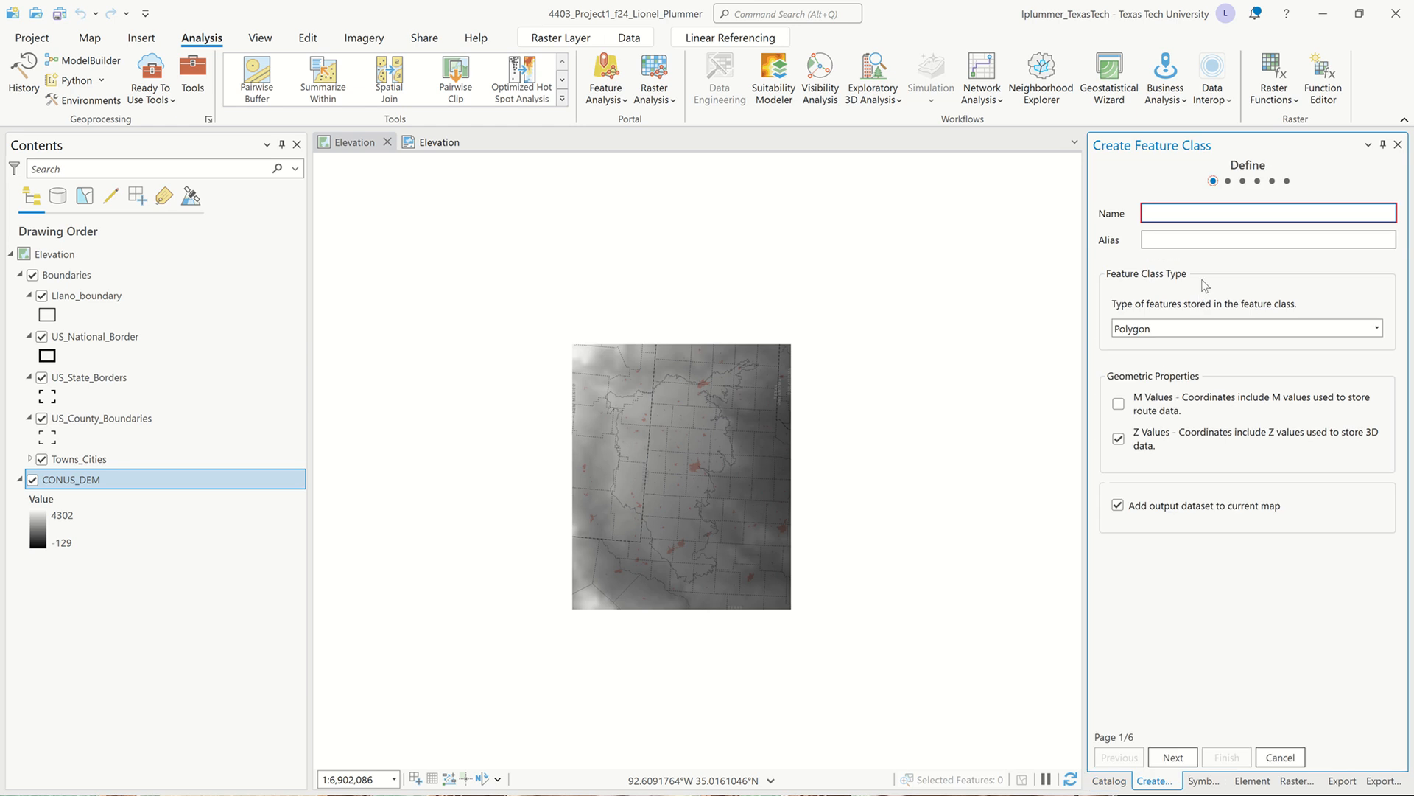
{"action": "type", "text": "C"}
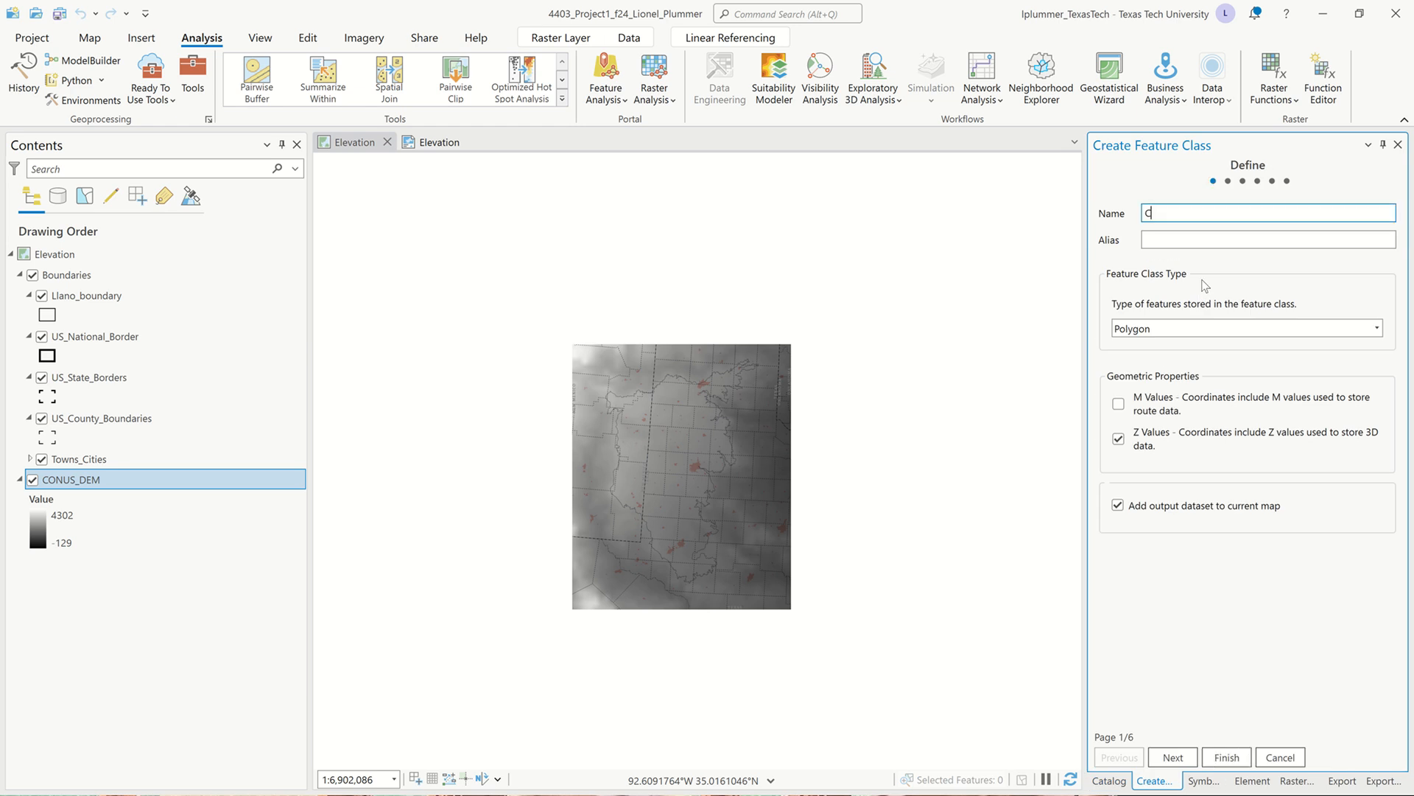
{"action": "type", "text": "lip"}
{"action": "key", "text": "Tab"}
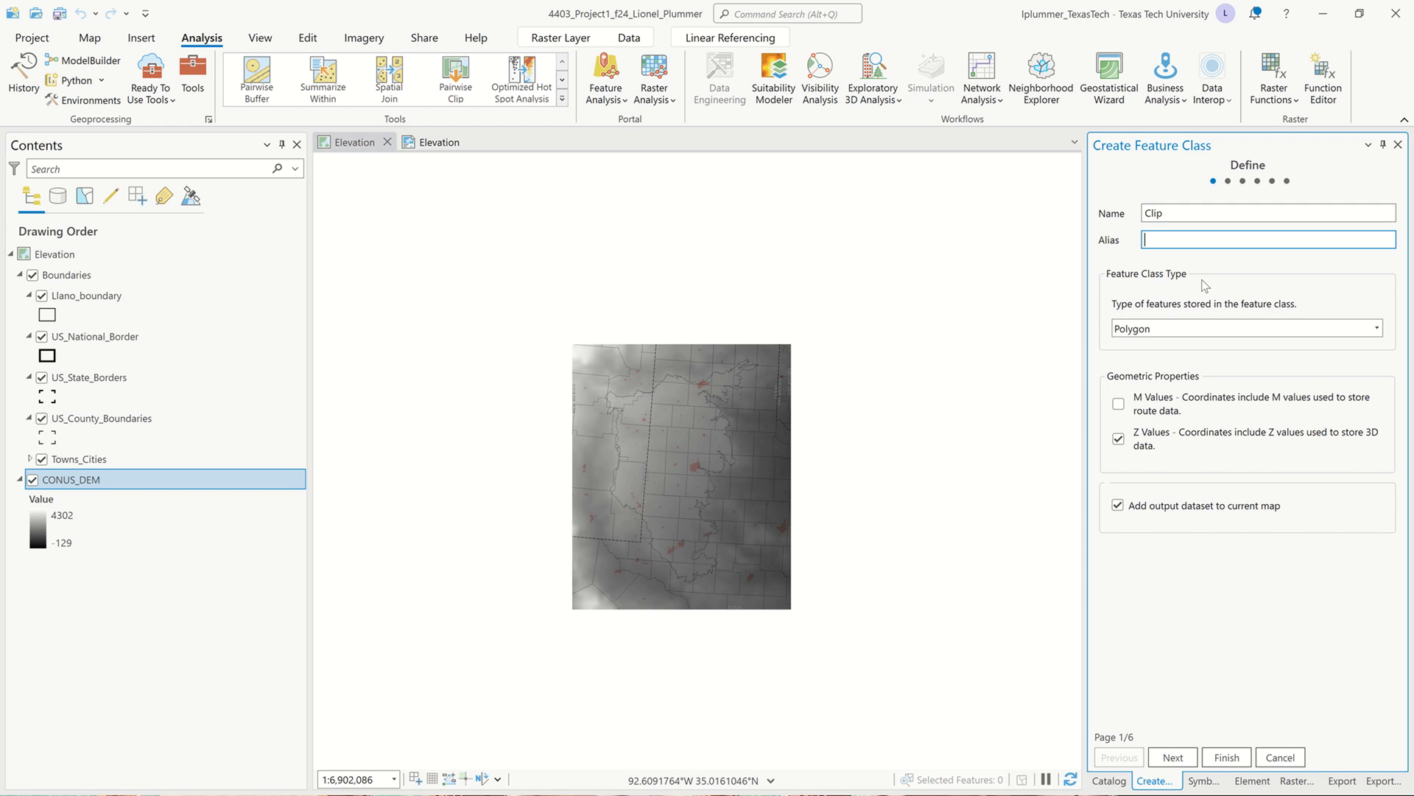
{"action": "type", "text": "clippy"}
{"action": "key", "text": "Tab"}
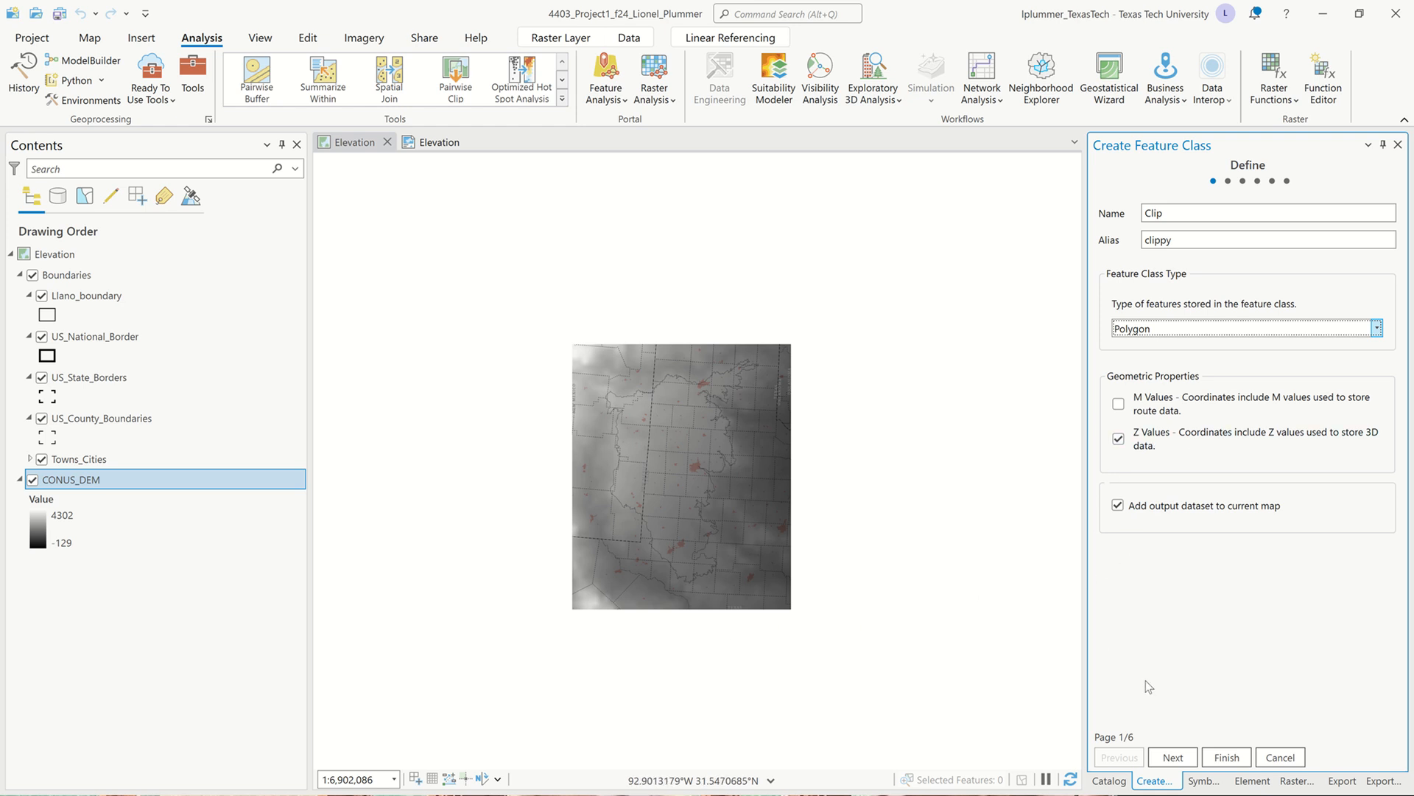
Step: Create the feature class with the USA Contiguous Albers Equal Area Conic coordinate system and default tolerances, and expand the project geodatabase
{"action": "left_click", "coordinate": [1177, 758]}
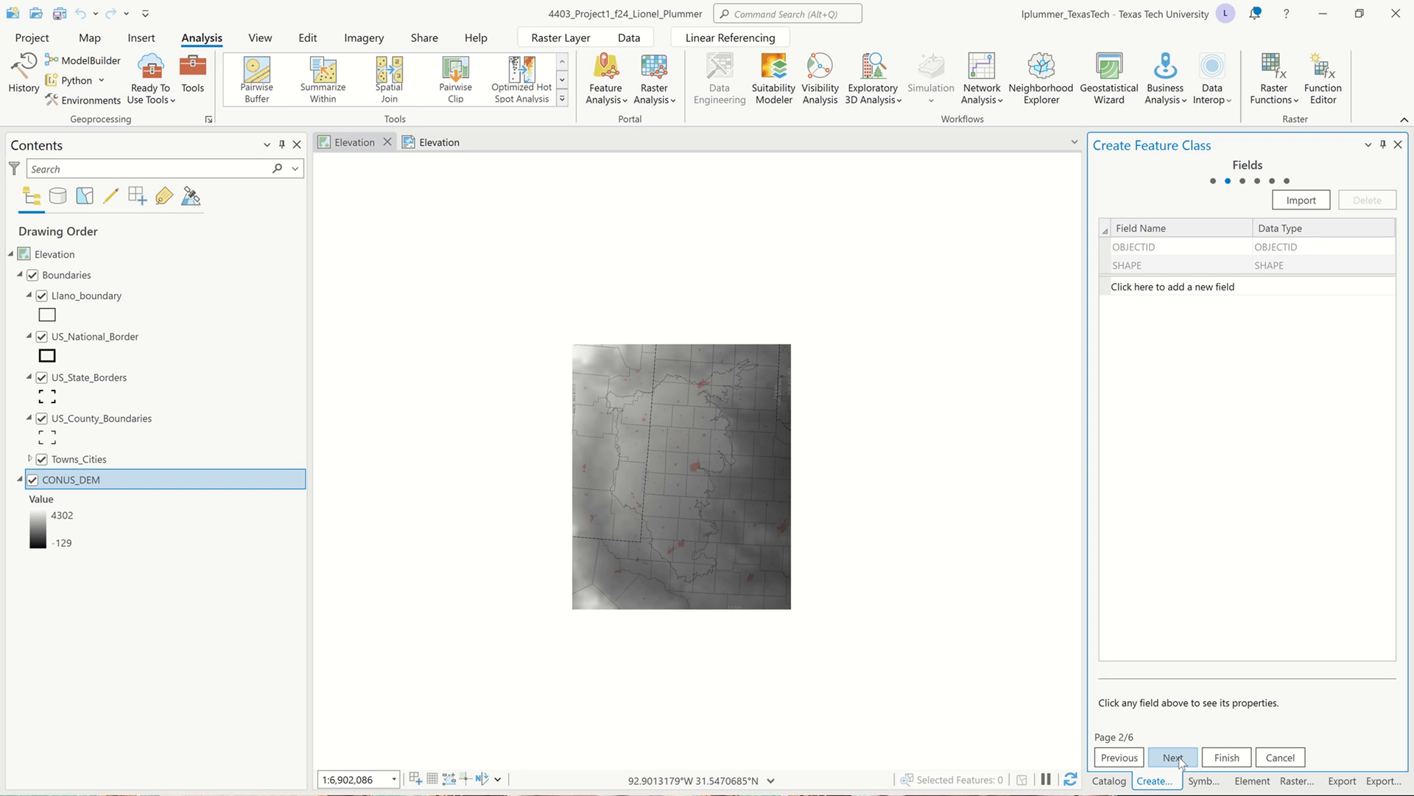
{"action": "left_click", "coordinate": [1177, 758]}
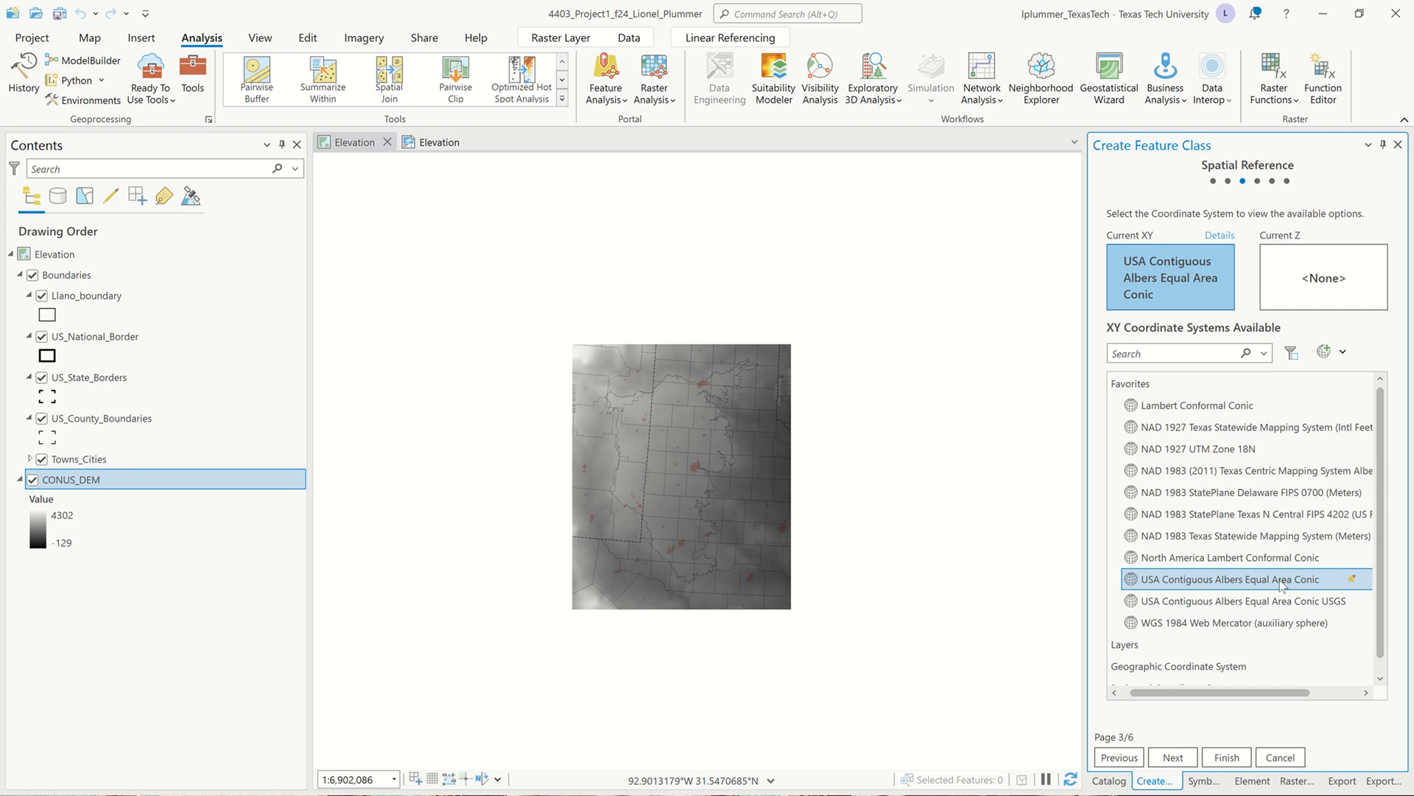
{"action": "left_click", "coordinate": [1171, 758]}
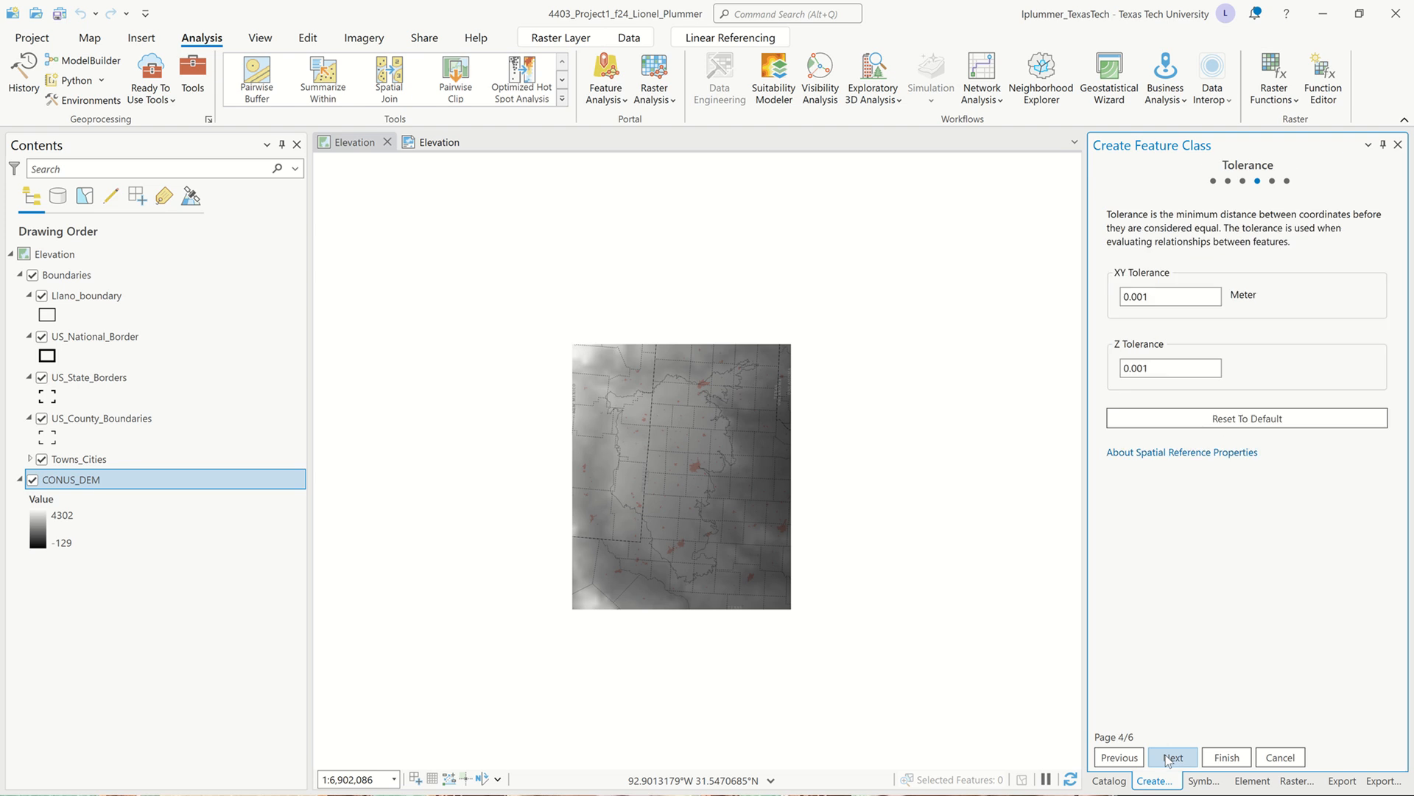
{"action": "left_click", "coordinate": [1228, 757]}
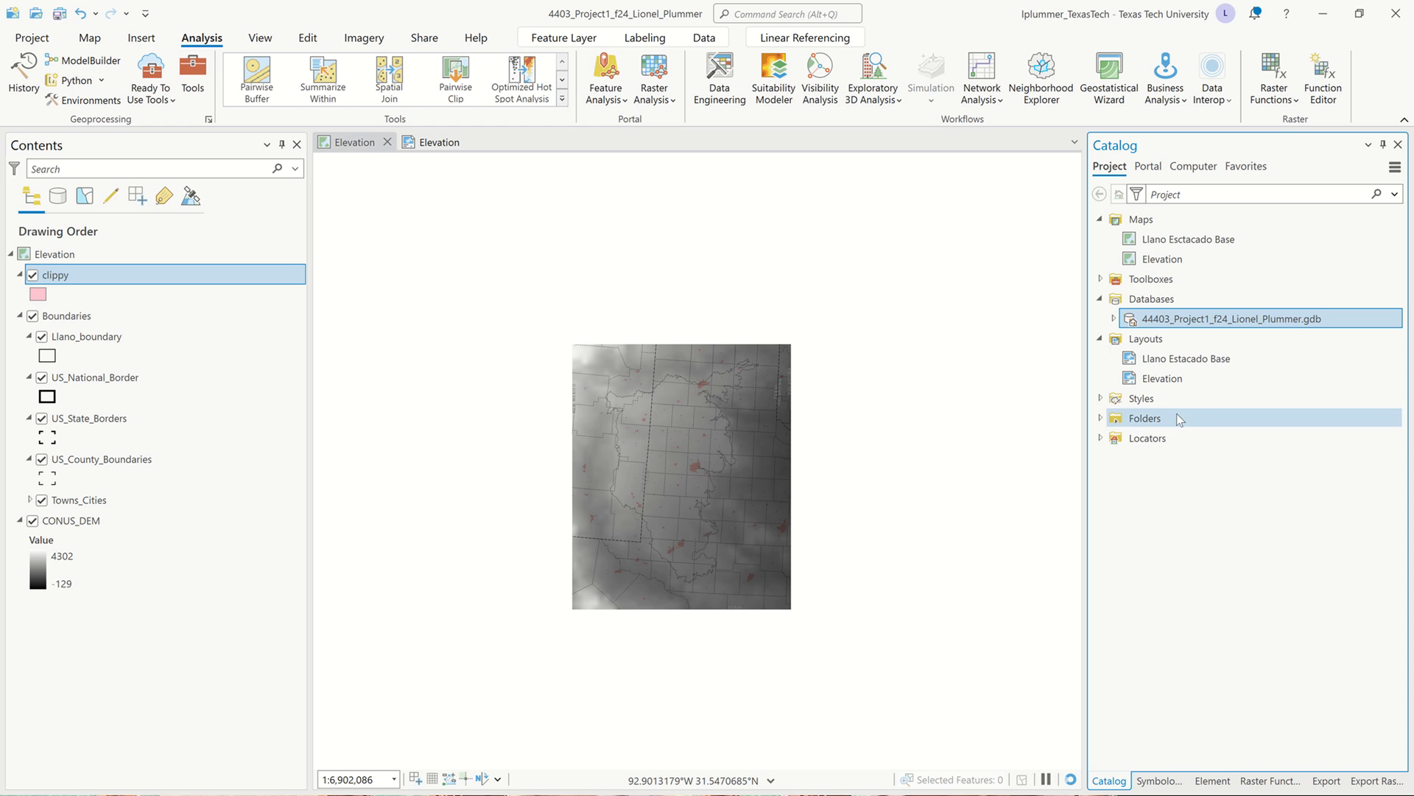
{"action": "left_click", "coordinate": [1115, 318]}
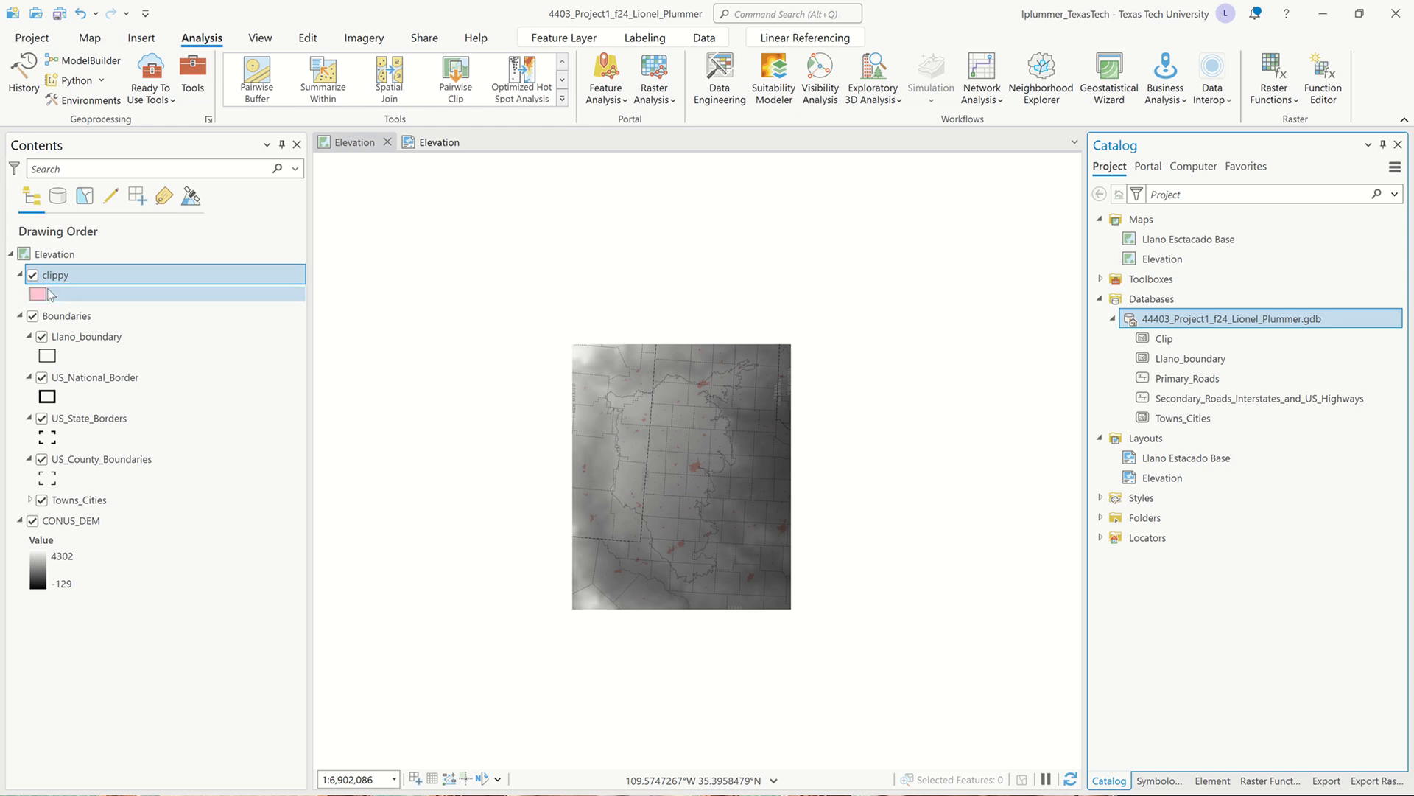
Step: Draw a rectangular clippy feature slightly beyond all edges of the visible DEM, save the edits and end feature creation
{"action": "left_click", "coordinate": [306, 38]}
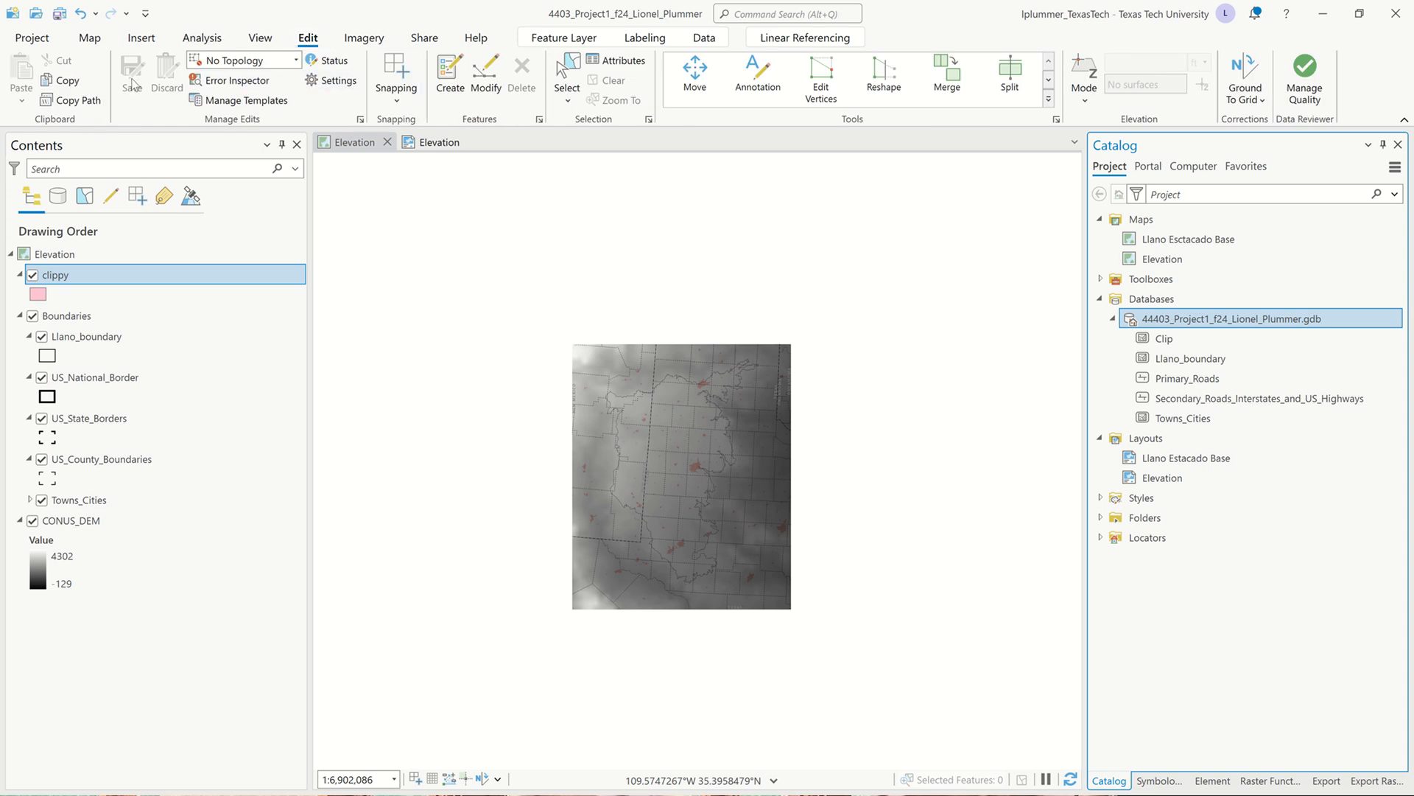
{"action": "left_click", "coordinate": [450, 77]}
{"action": "left_click", "coordinate": [451, 65]}
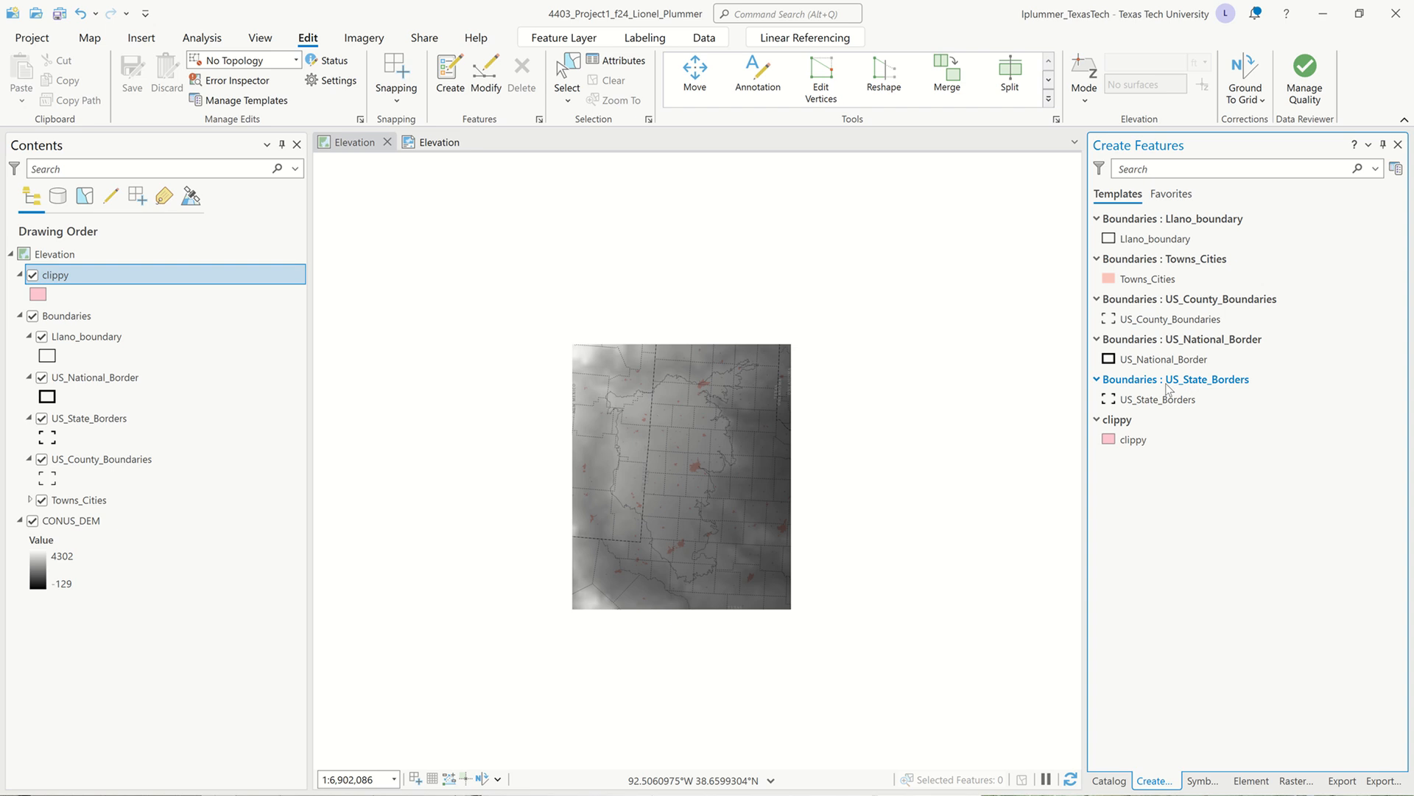
{"action": "left_click", "coordinate": [1135, 441]}
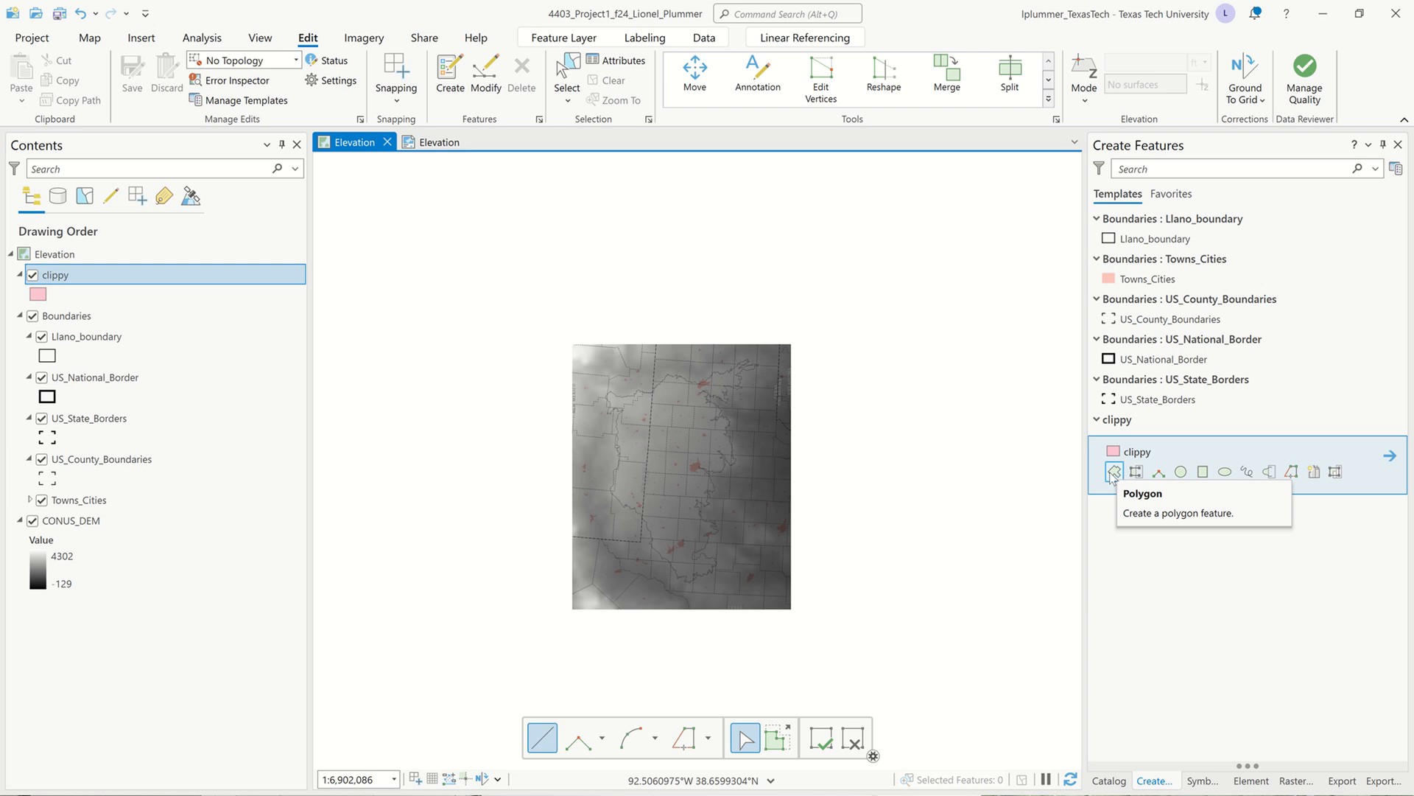
{"action": "left_click", "coordinate": [1204, 473]}
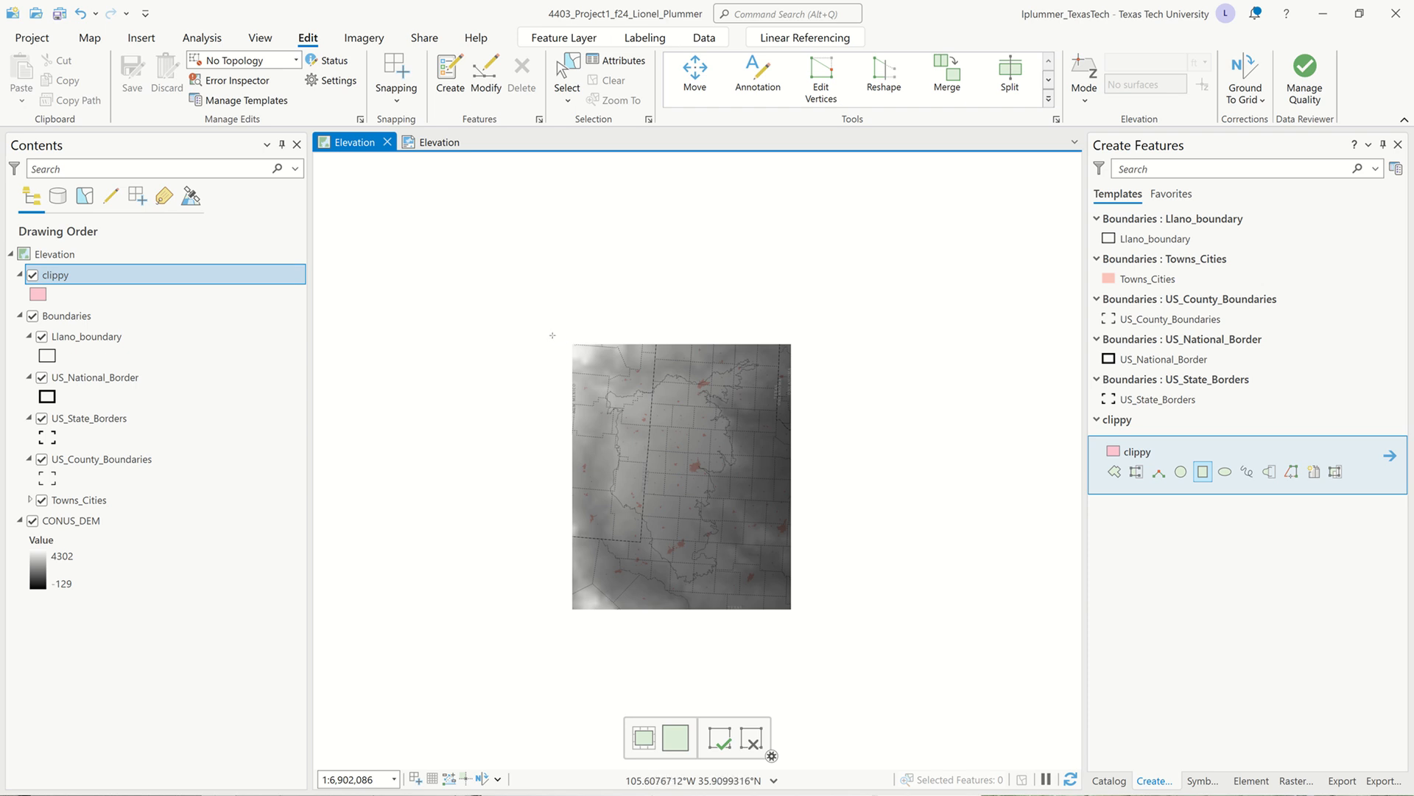
{"action": "left_click", "coordinate": [552, 335]}
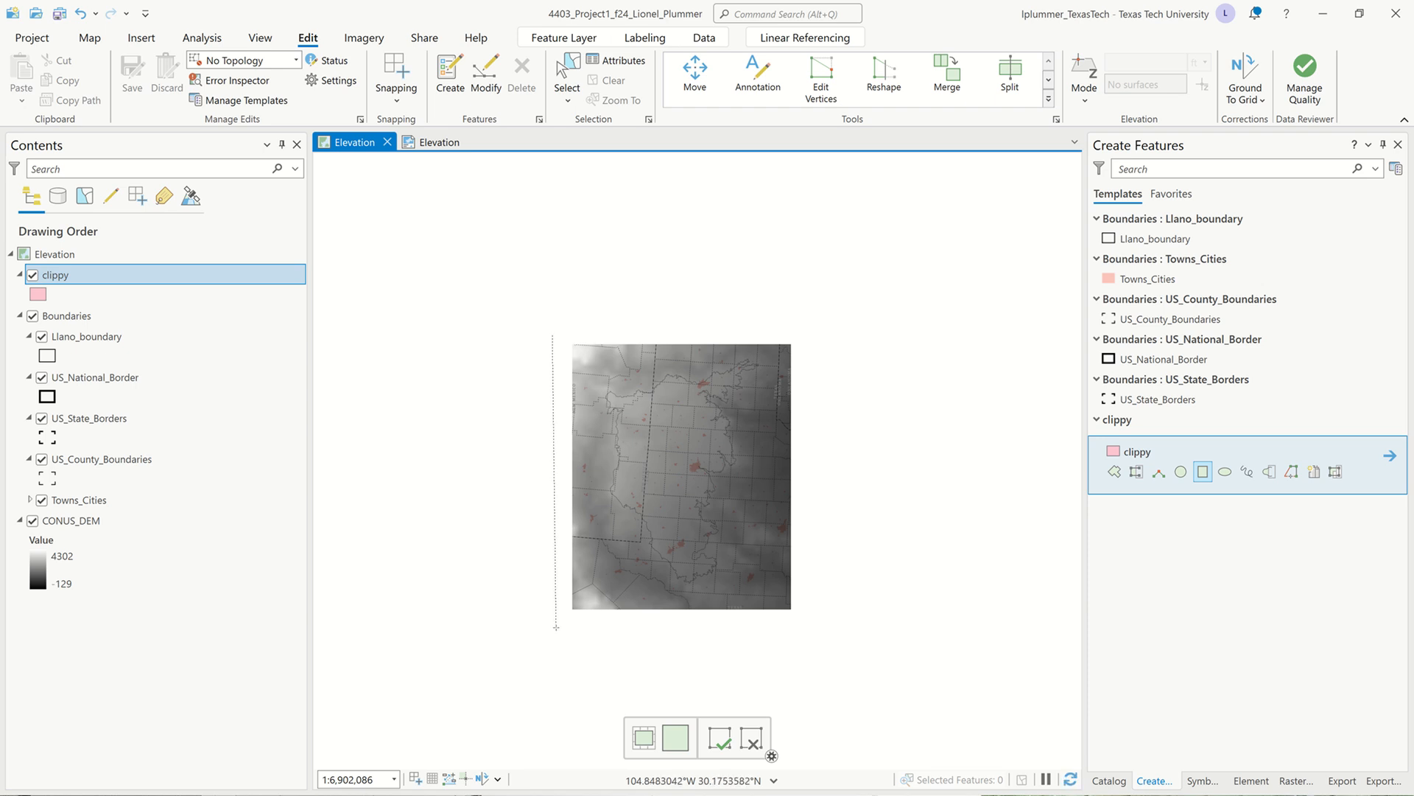
{"action": "left_click", "coordinate": [556, 627]}
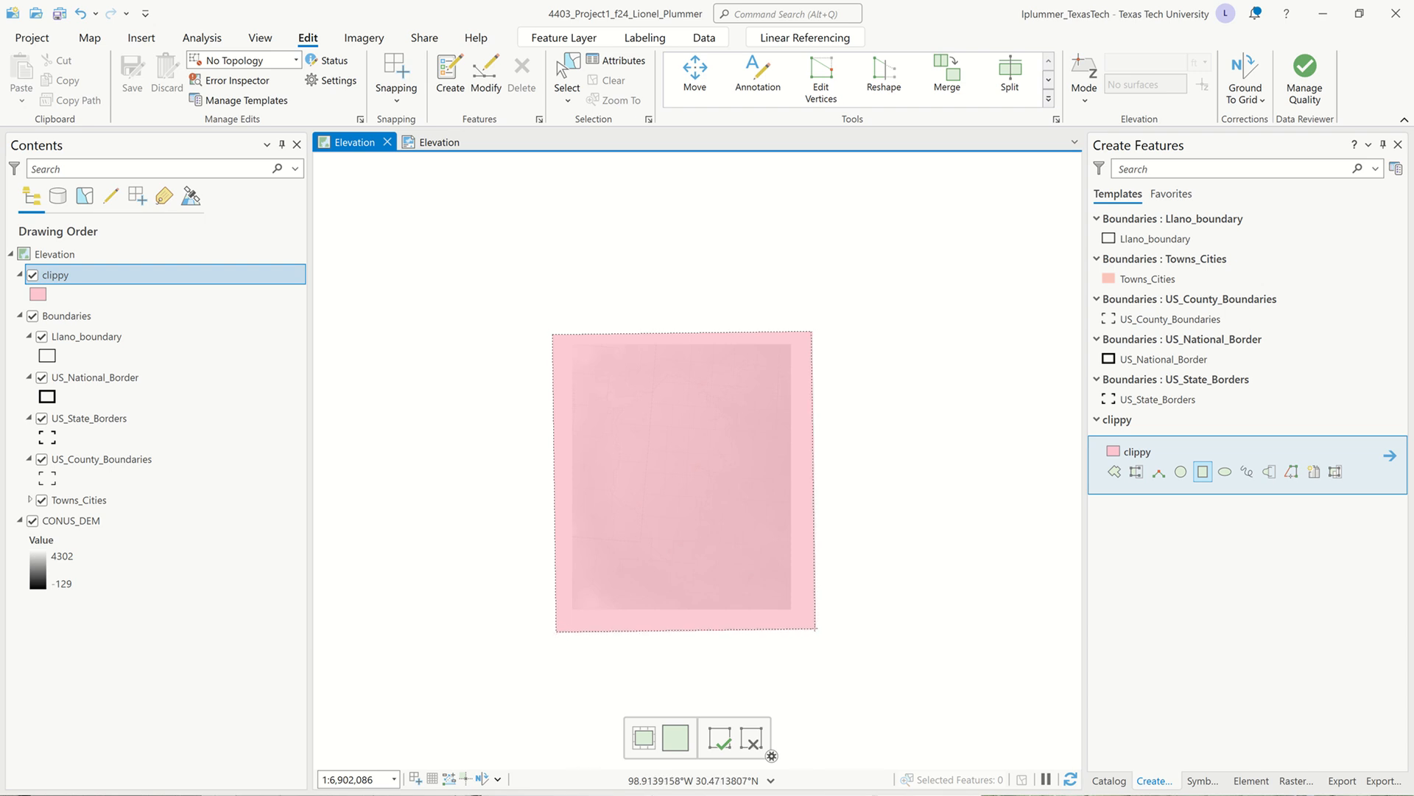
{"action": "left_click", "coordinate": [811, 626]}
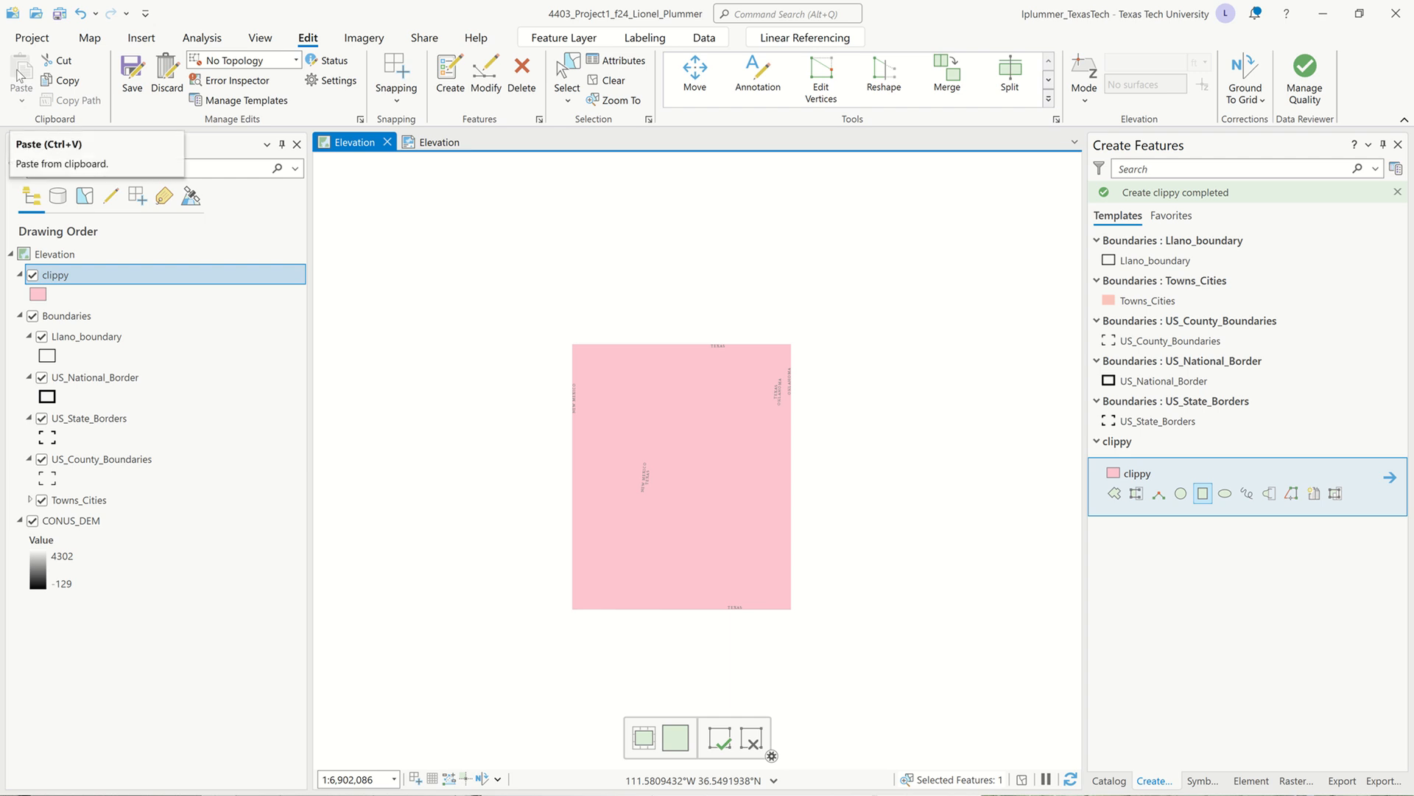
{"action": "left_click", "coordinate": [129, 72]}
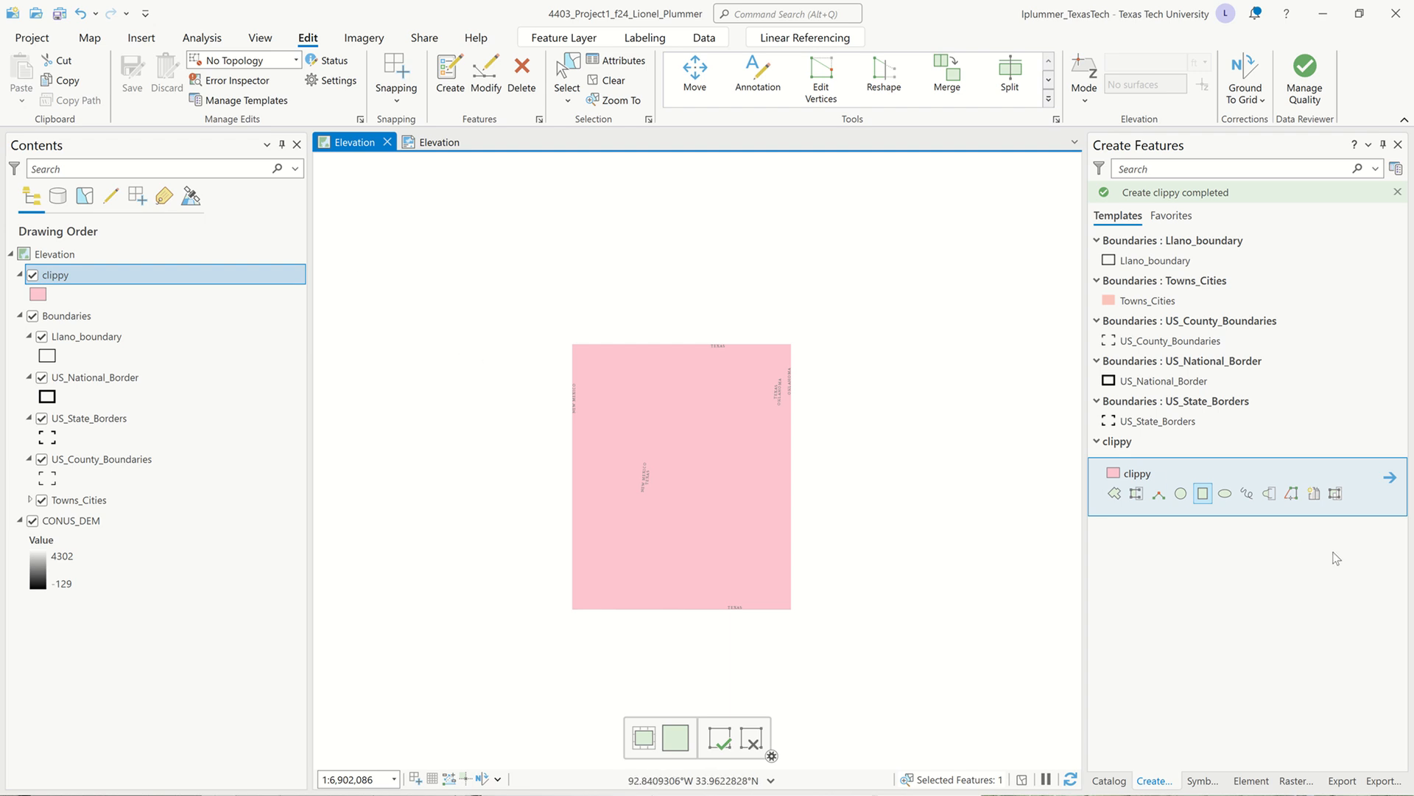
{"action": "left_click", "coordinate": [1399, 145]}
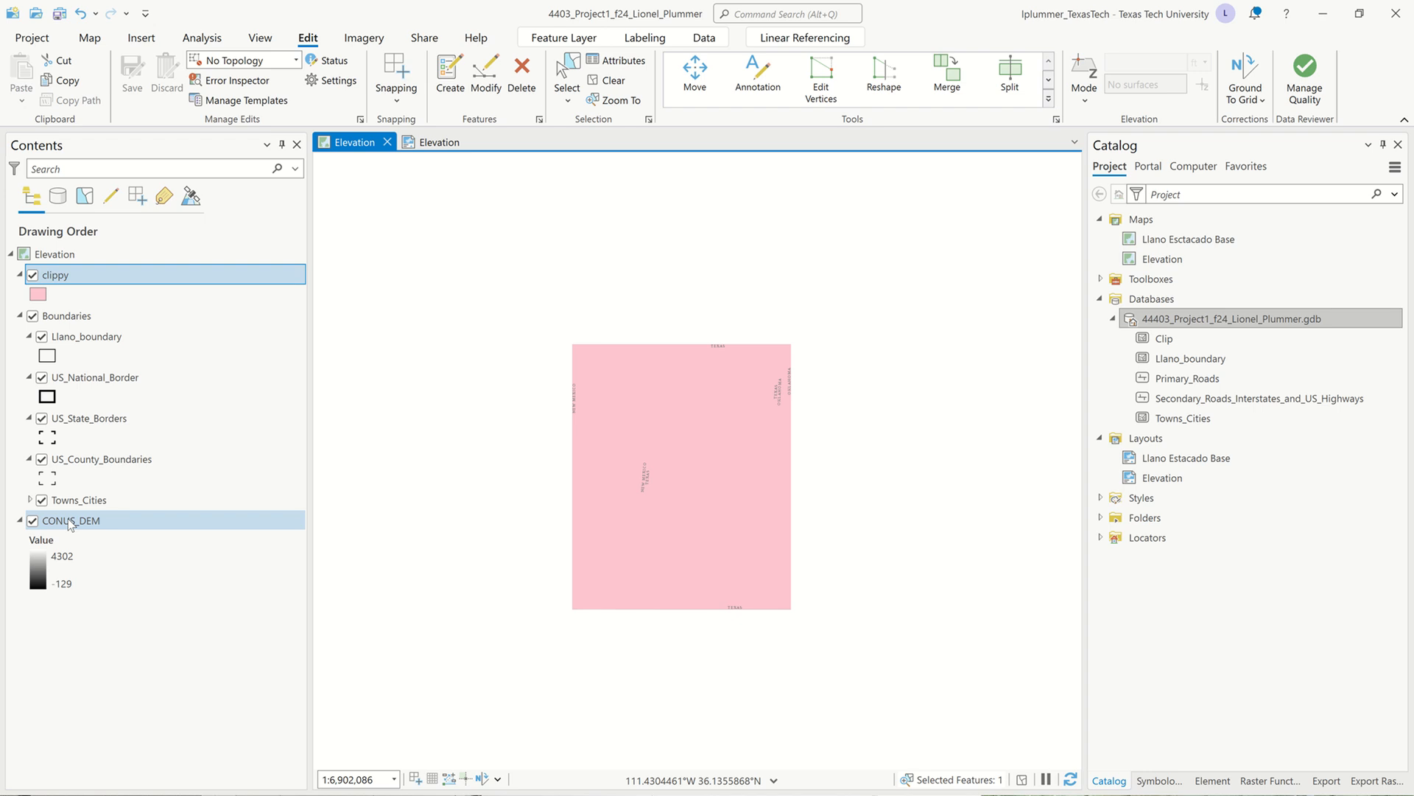
Step: Find the Clip Raster geoprocessing tool and set CONUS_DEM as its input raster
{"action": "left_click", "coordinate": [199, 40]}
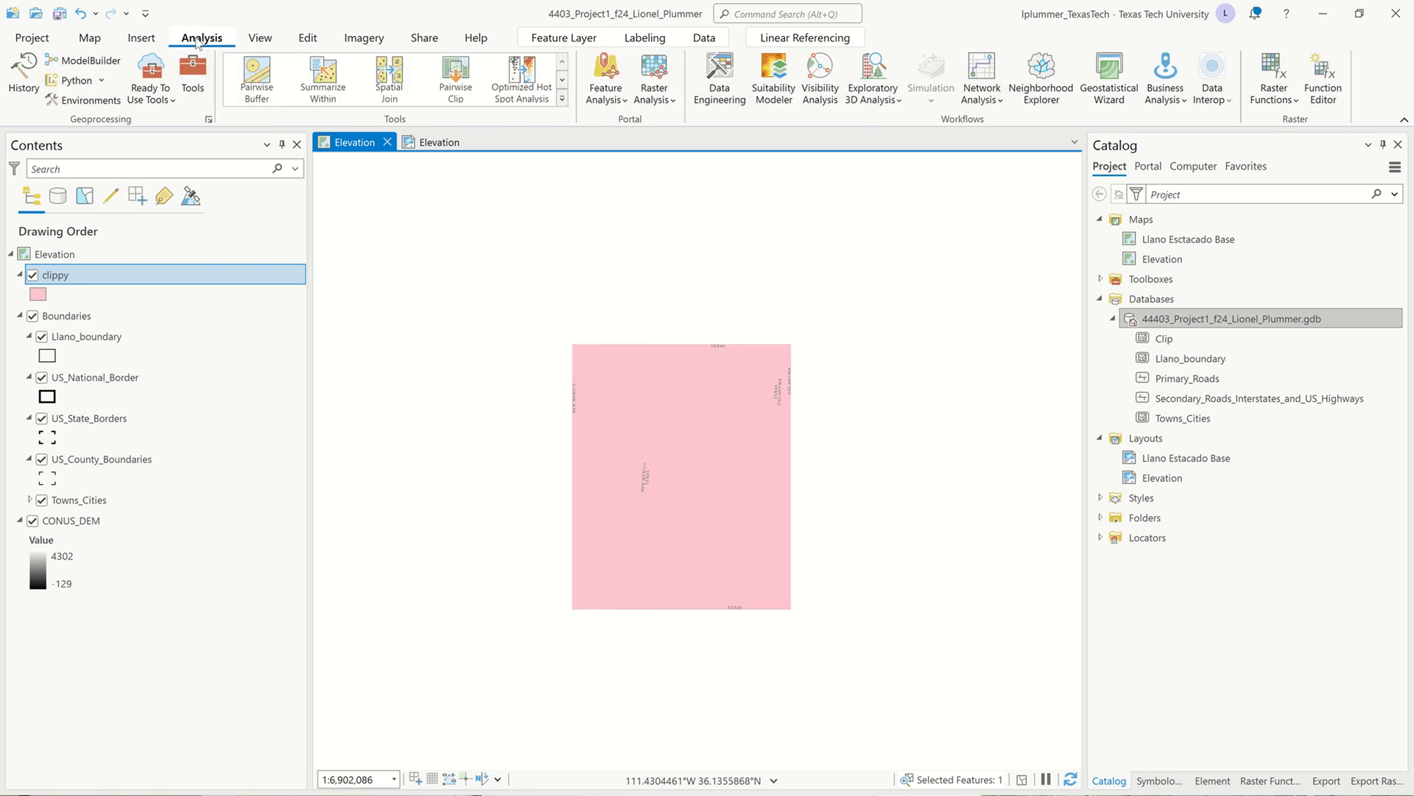
{"action": "left_click", "coordinate": [195, 63]}
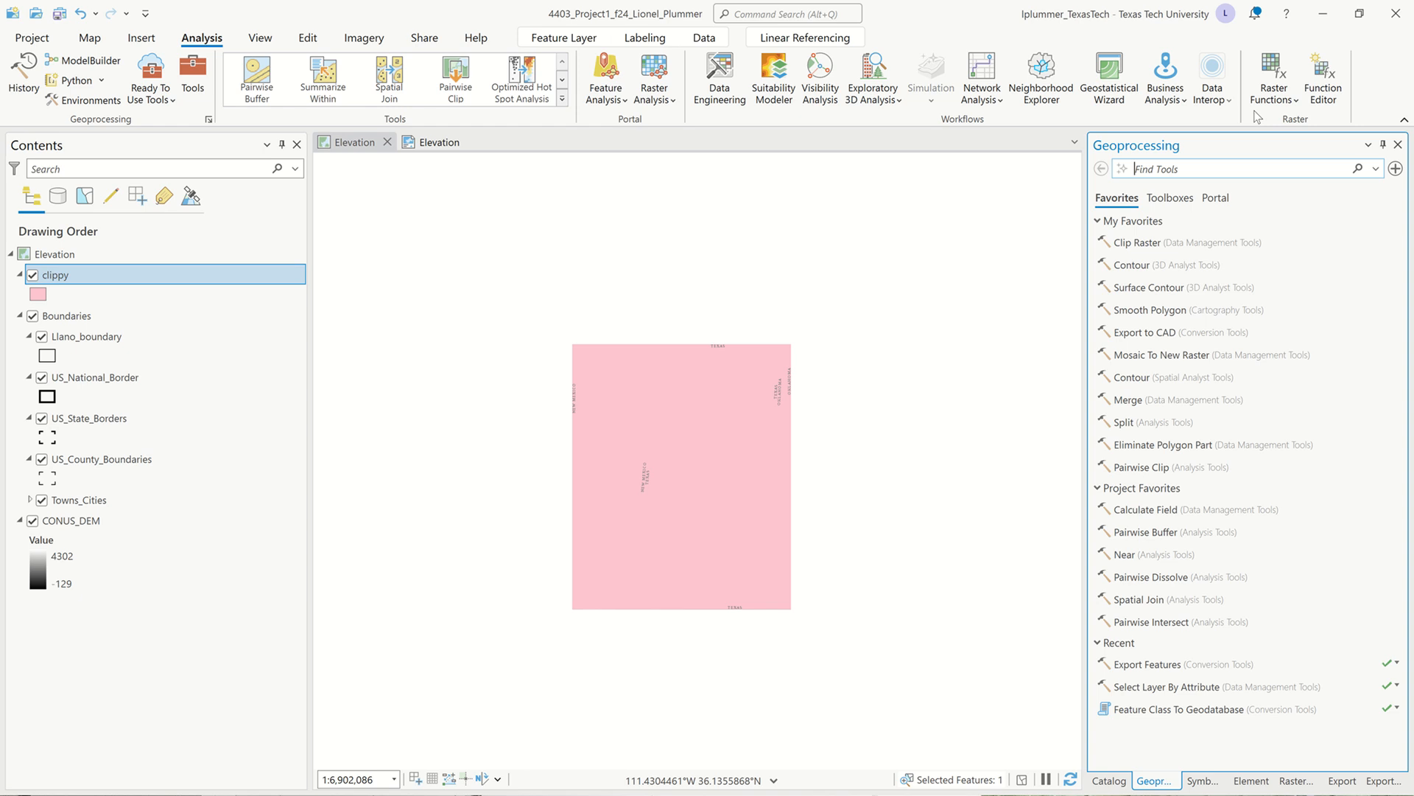
{"action": "type", "text": "clip"}
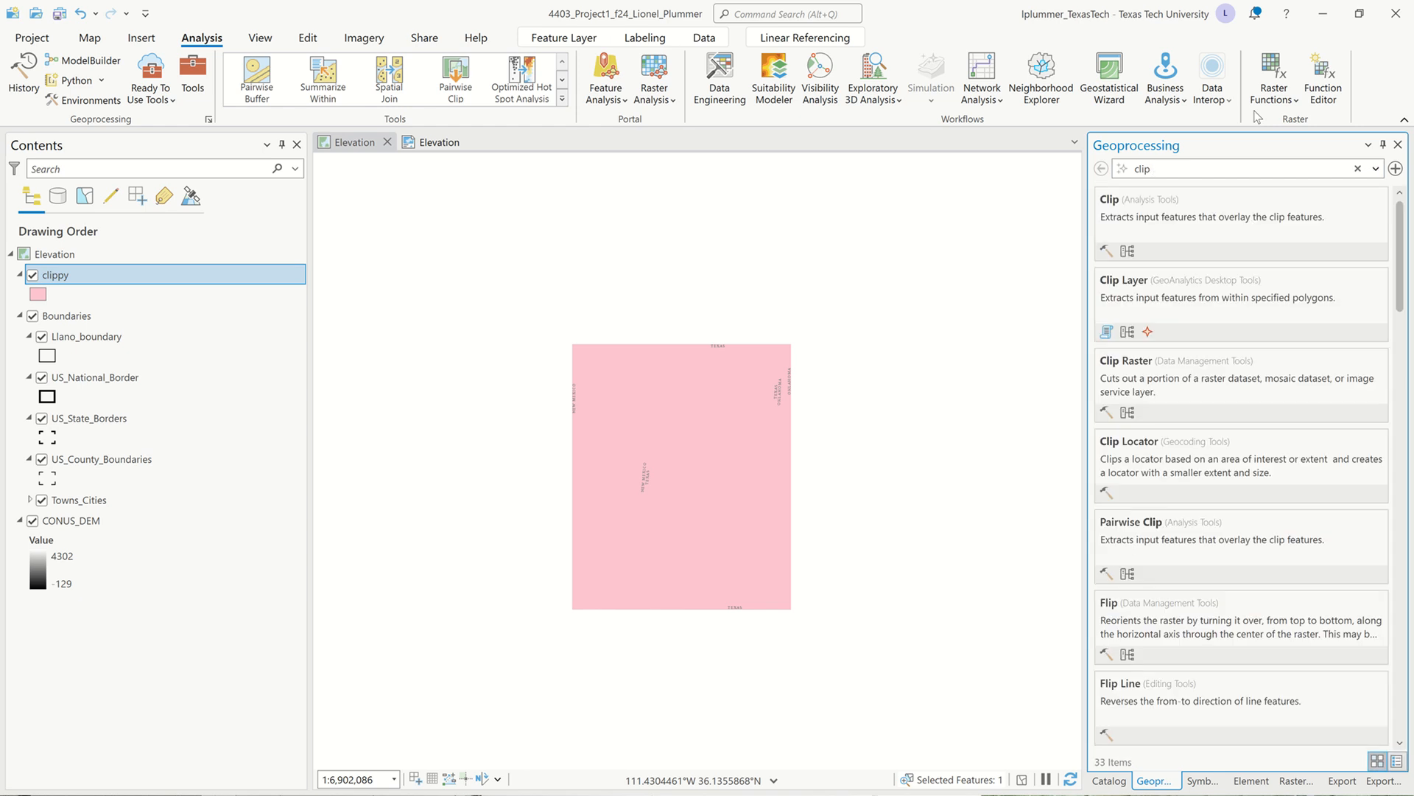
{"action": "type", "text": " raster"}
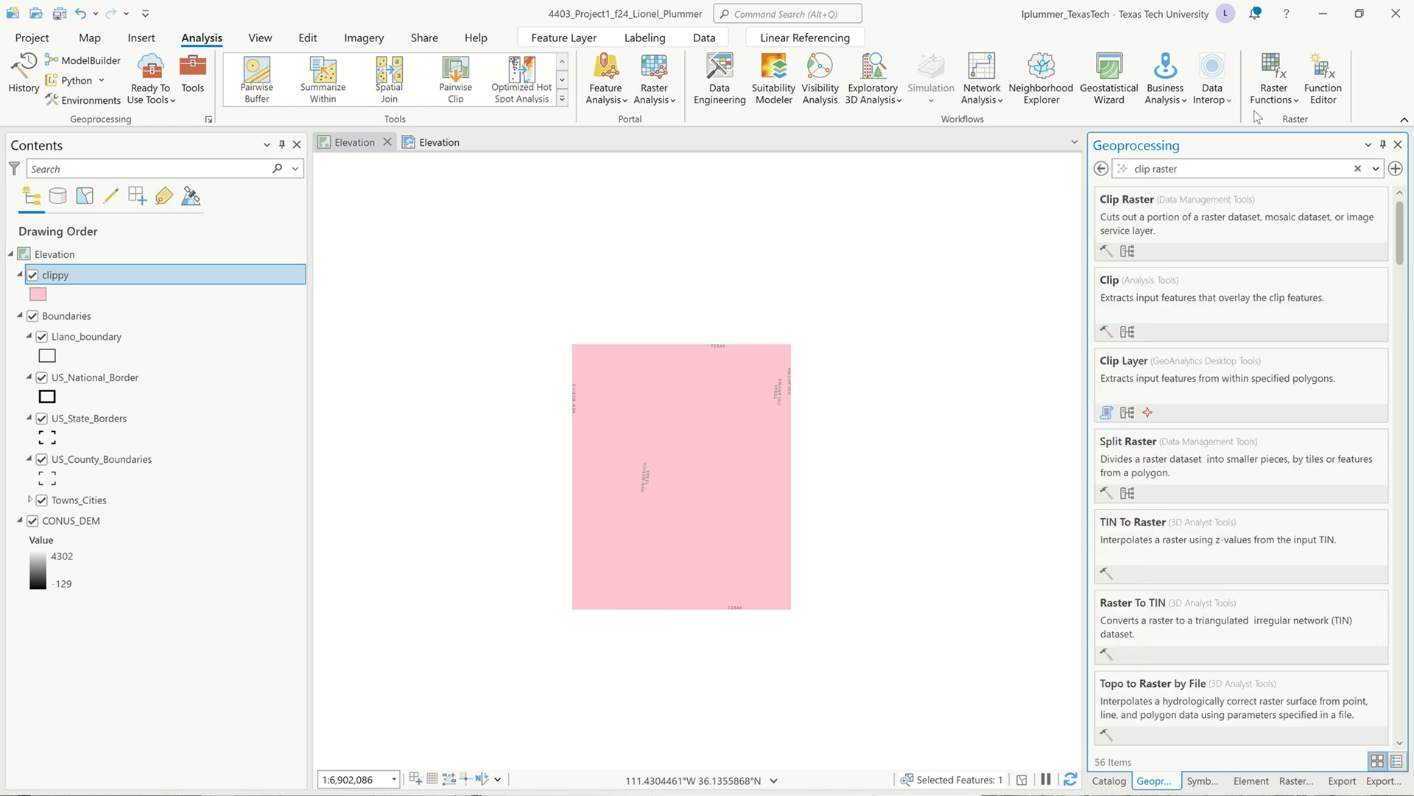
{"action": "left_click", "coordinate": [1195, 201]}
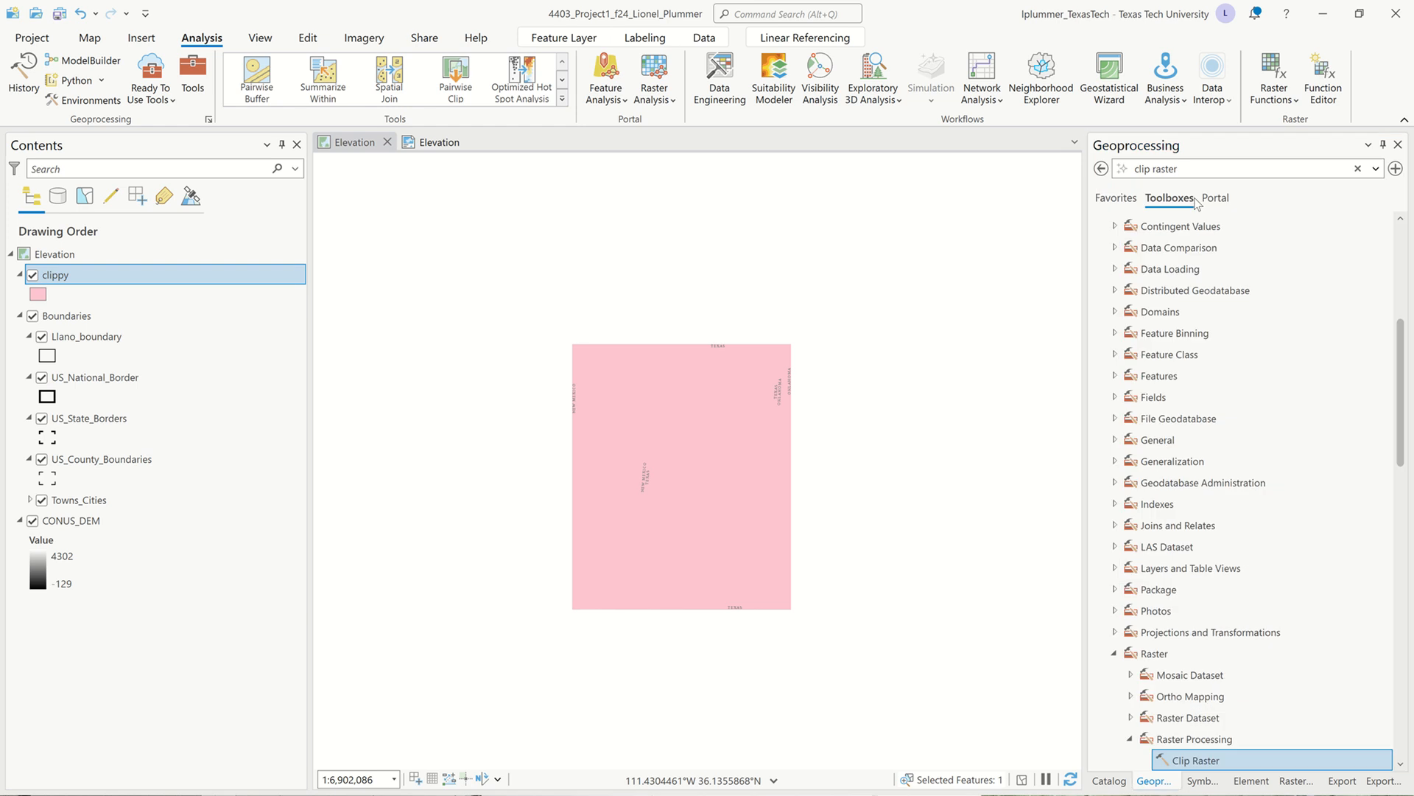
{"action": "double_click", "coordinate": [1231, 763]}
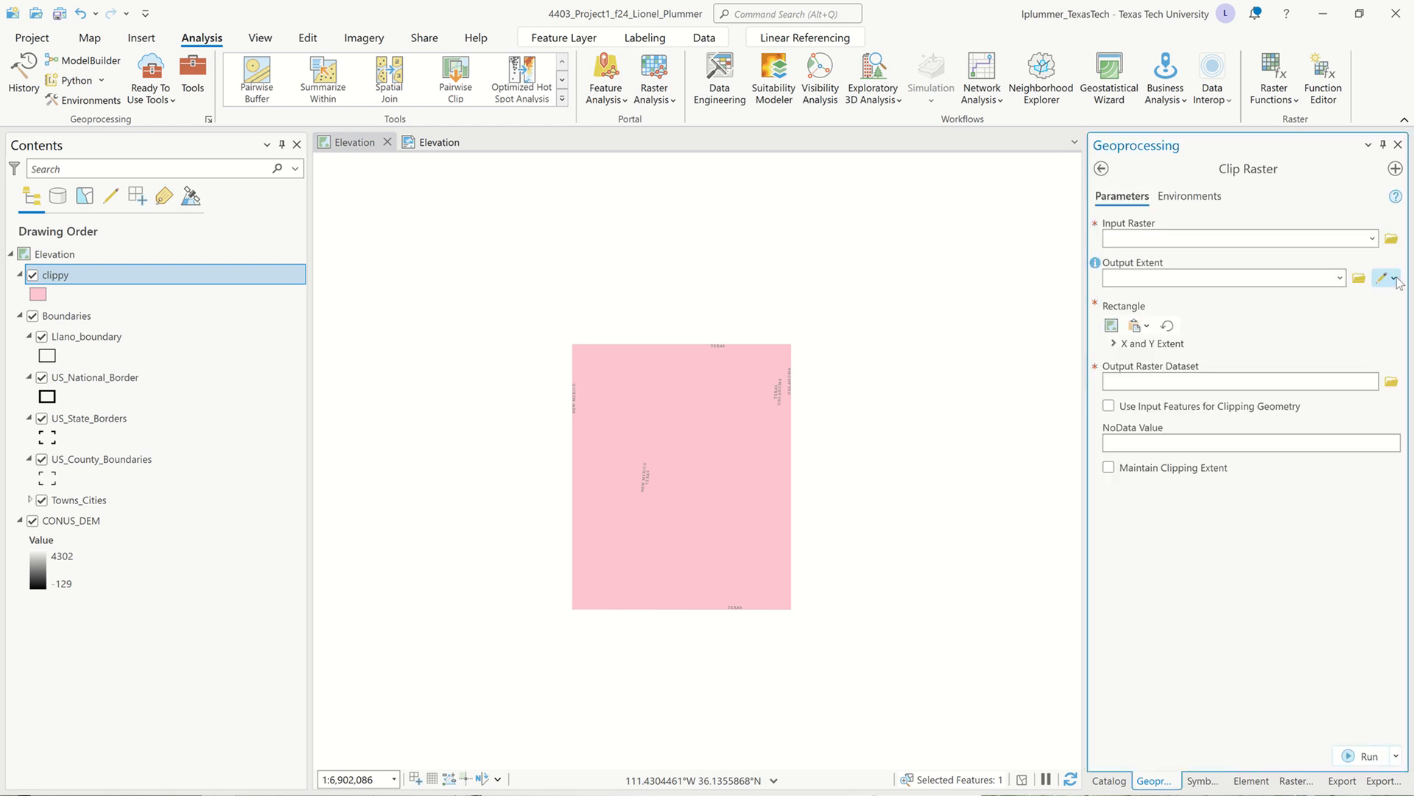
{"action": "left_click", "coordinate": [1373, 238]}
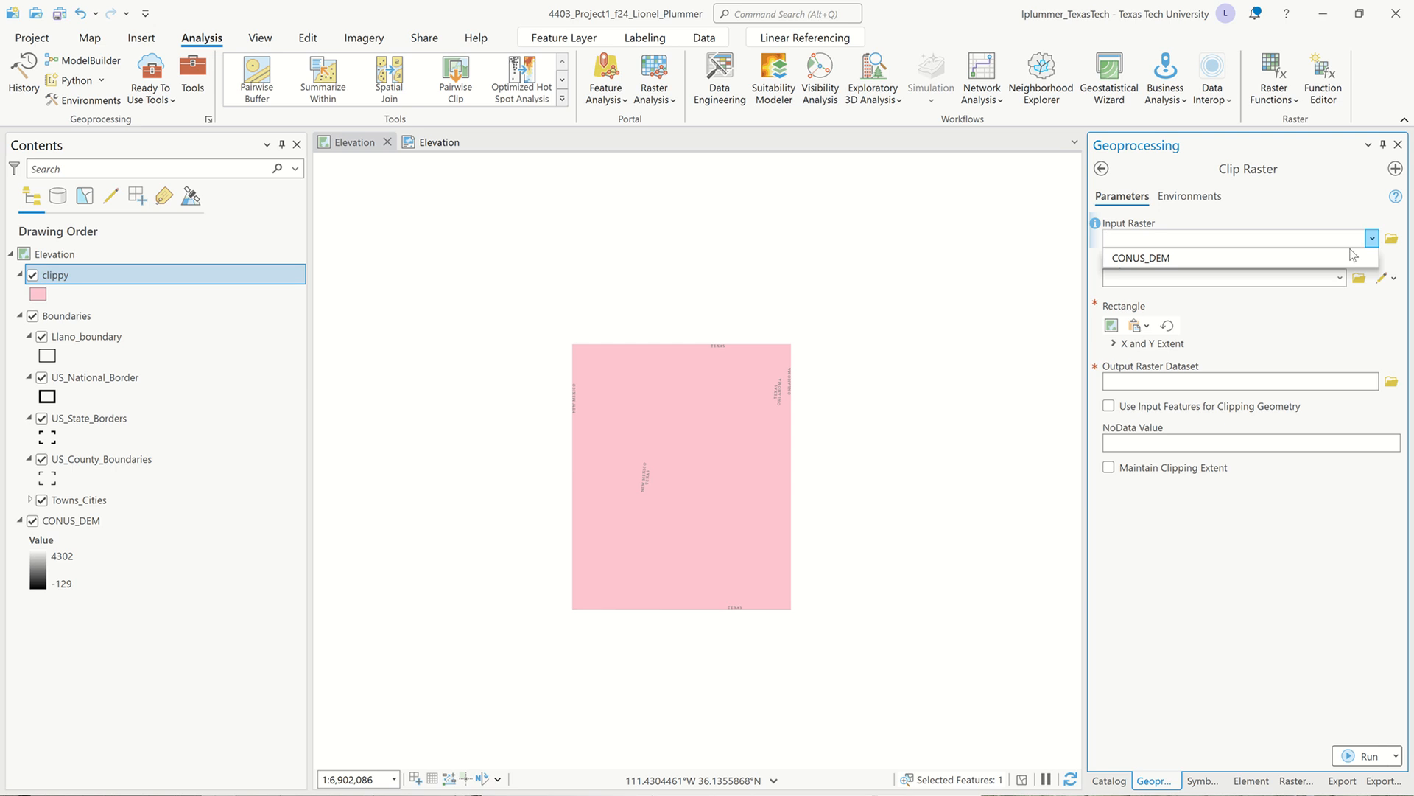
{"action": "left_click", "coordinate": [1350, 255]}
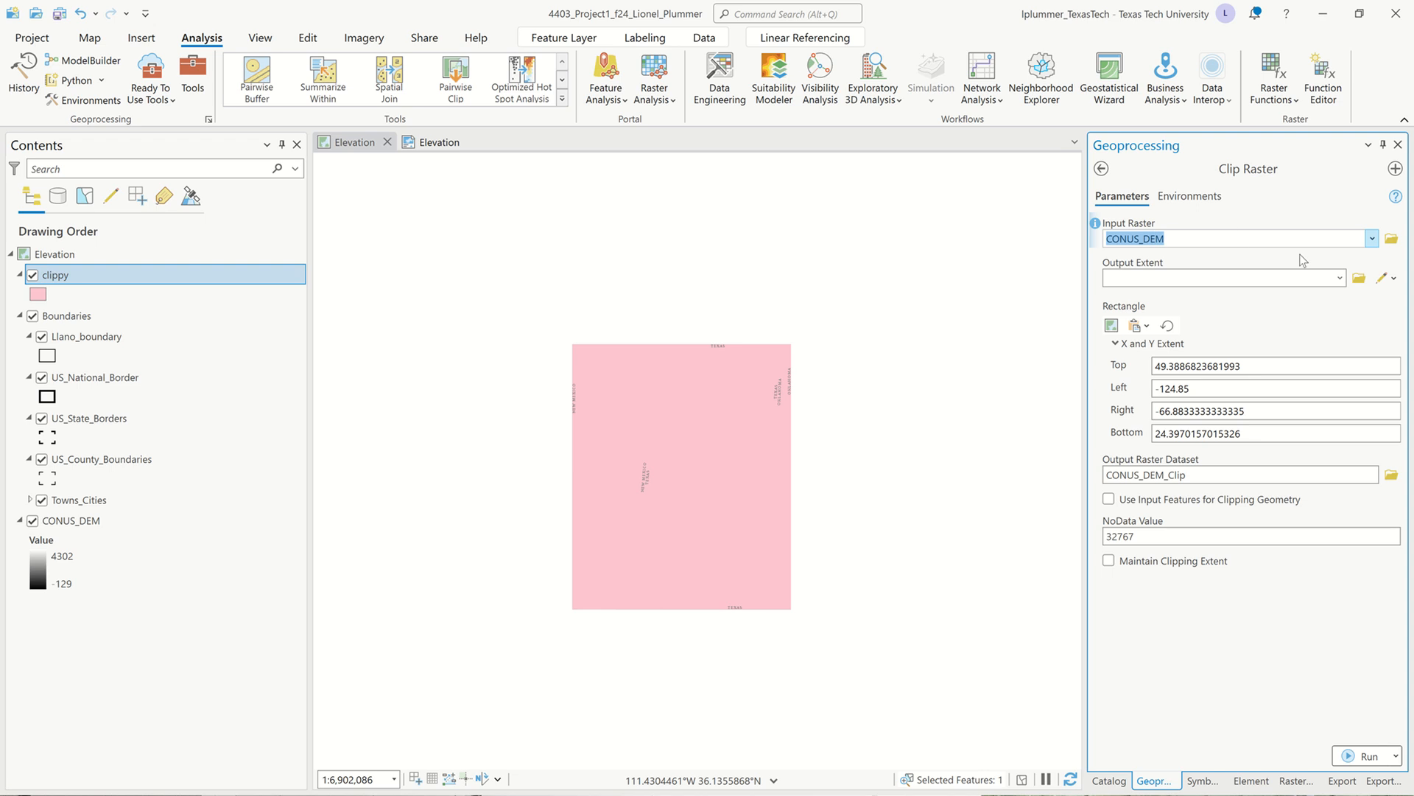
Step: Set clippy as the output extent, use the input features for clipping geometry, and open the tool's environment settings
{"action": "left_click", "coordinate": [1341, 278]}
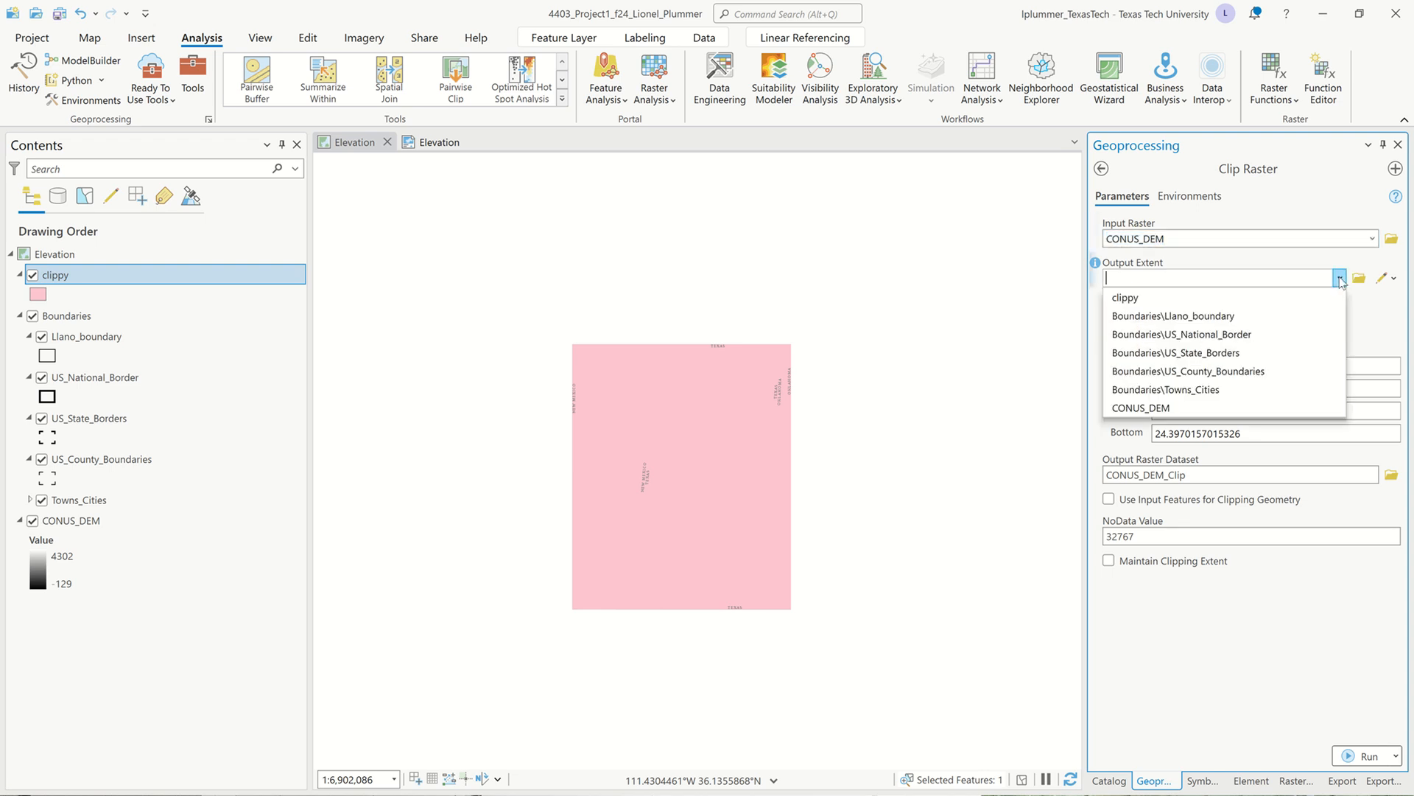
{"action": "left_click", "coordinate": [1294, 299]}
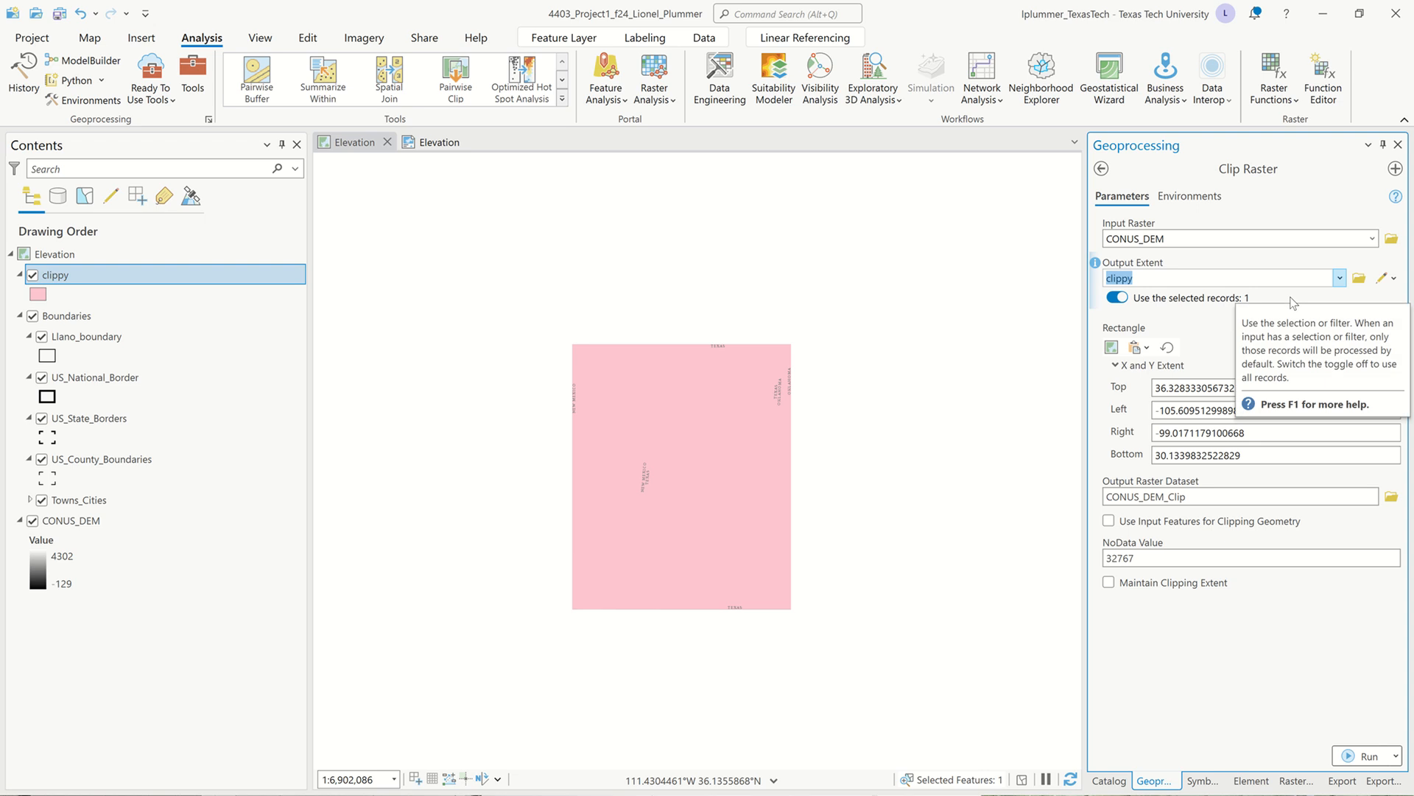
{"action": "left_click", "coordinate": [1110, 520]}
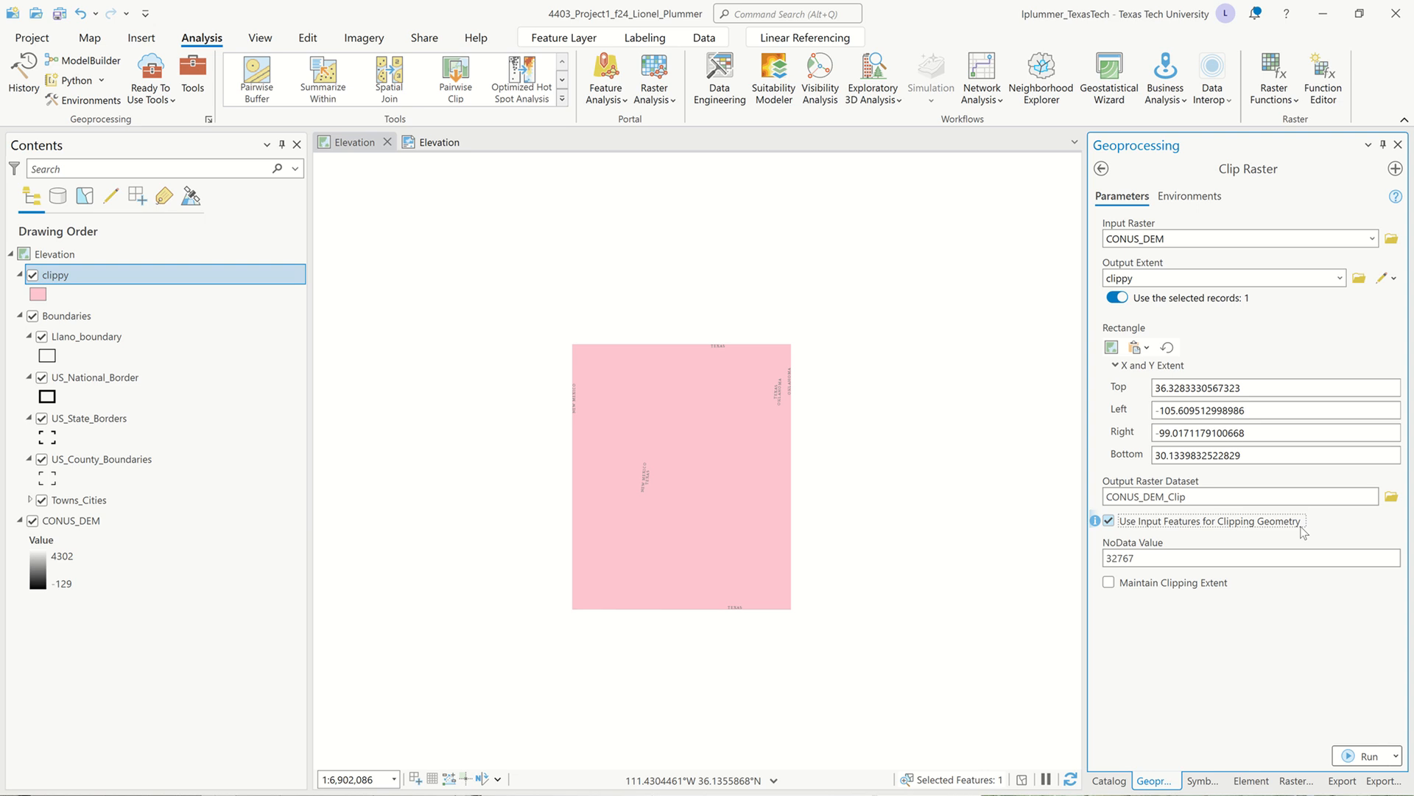
{"action": "left_click", "coordinate": [1212, 197]}
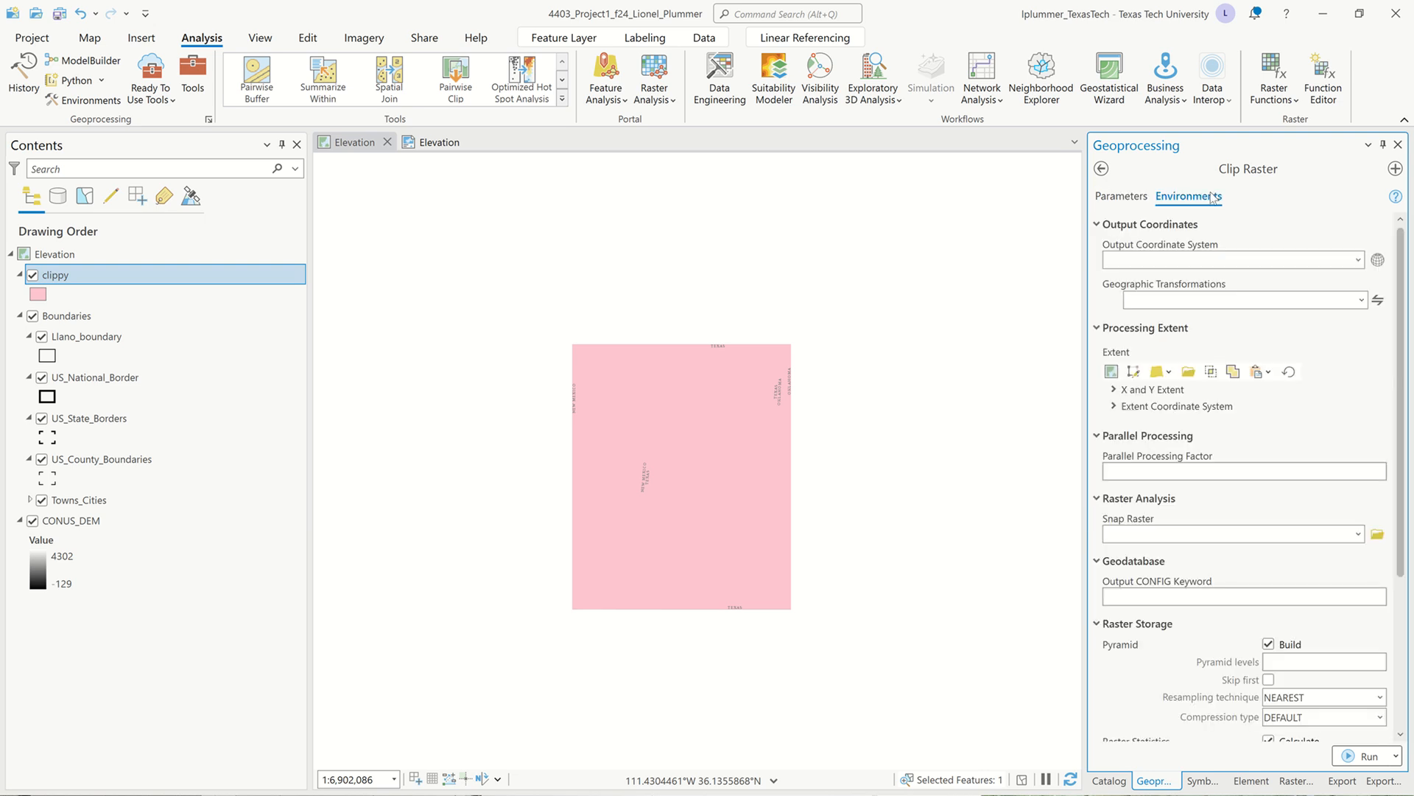
Step: Set the output coordinate system to that of the current Elevation map and the parallel processing factor to 100%
{"action": "left_click", "coordinate": [1359, 260]}
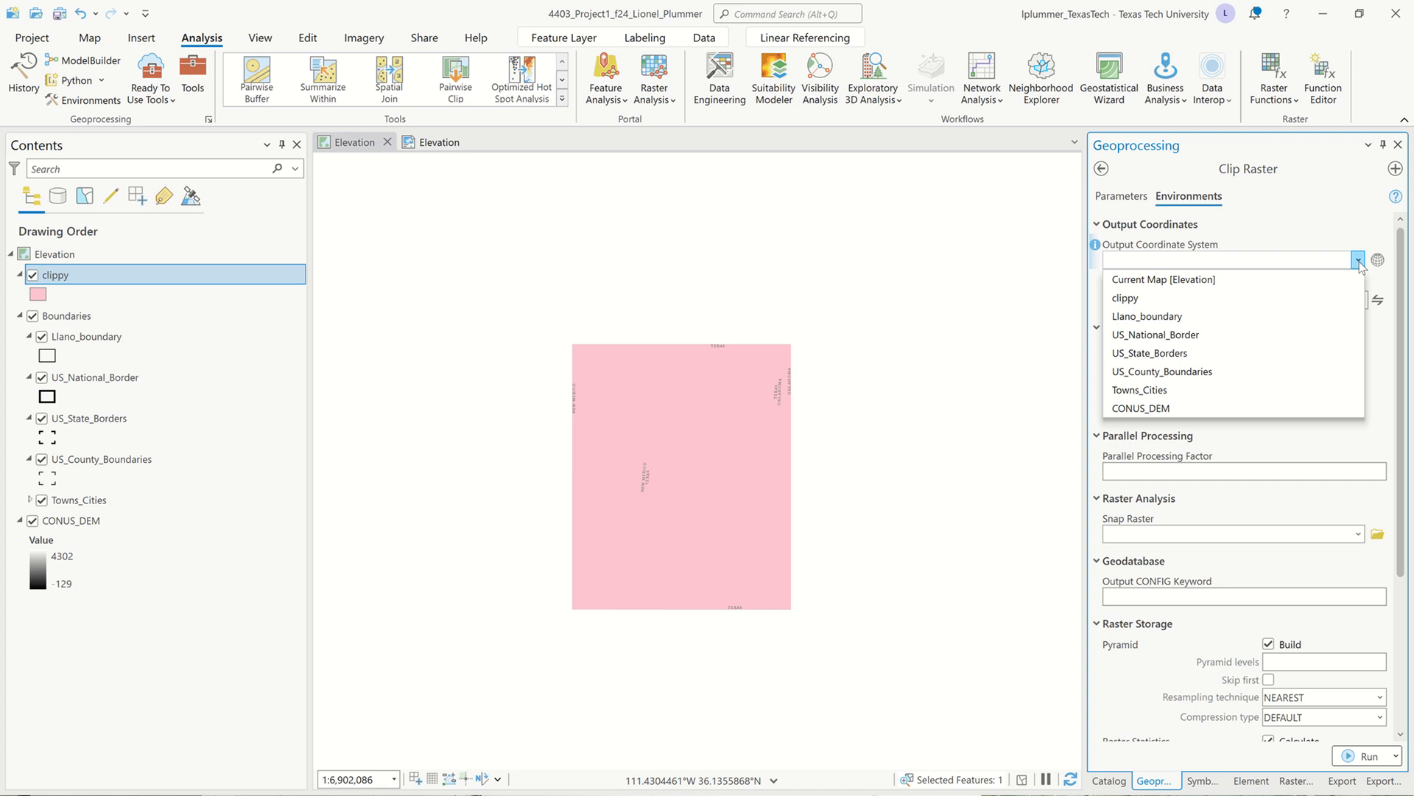
{"action": "left_click", "coordinate": [1272, 280]}
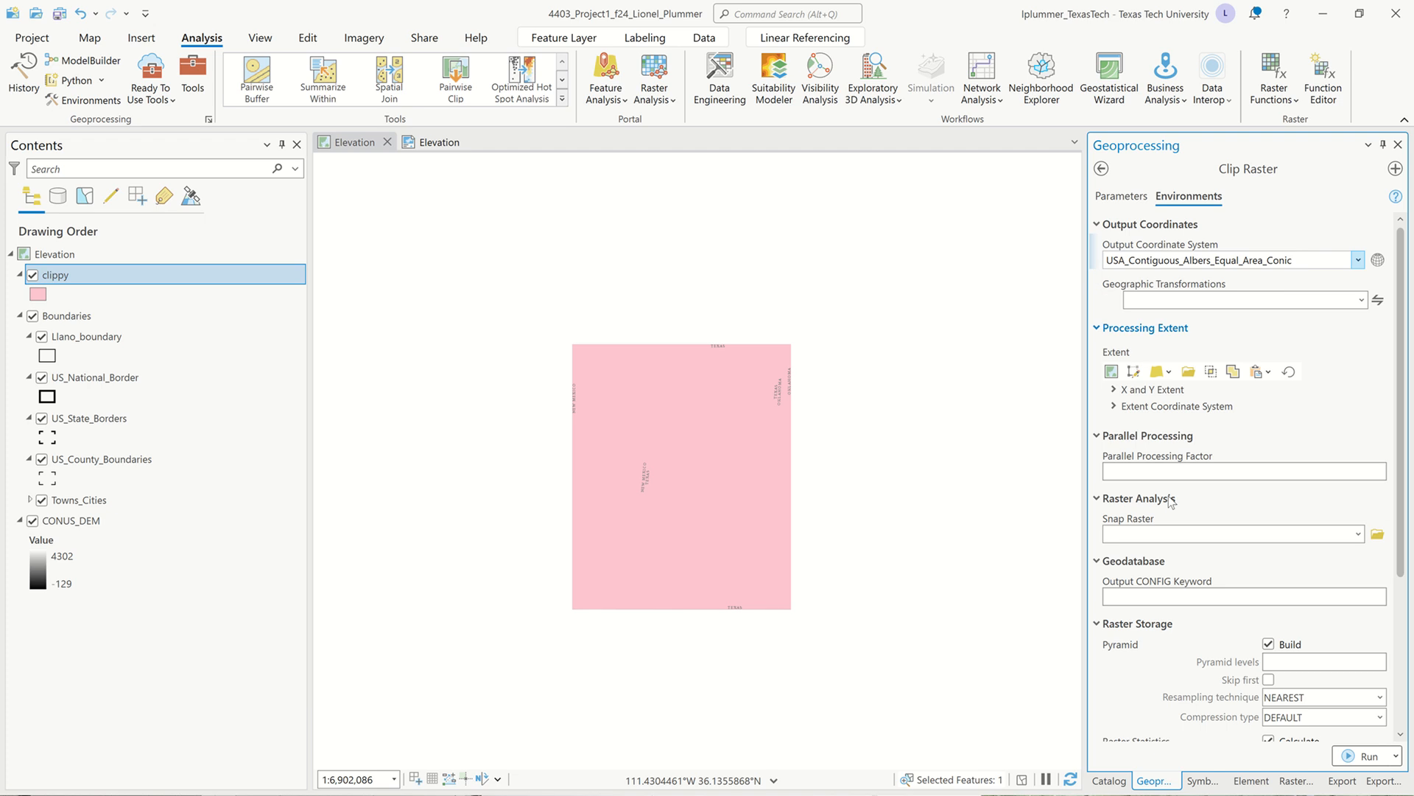
{"action": "left_click", "coordinate": [1170, 470]}
{"action": "type", "text": "1"}
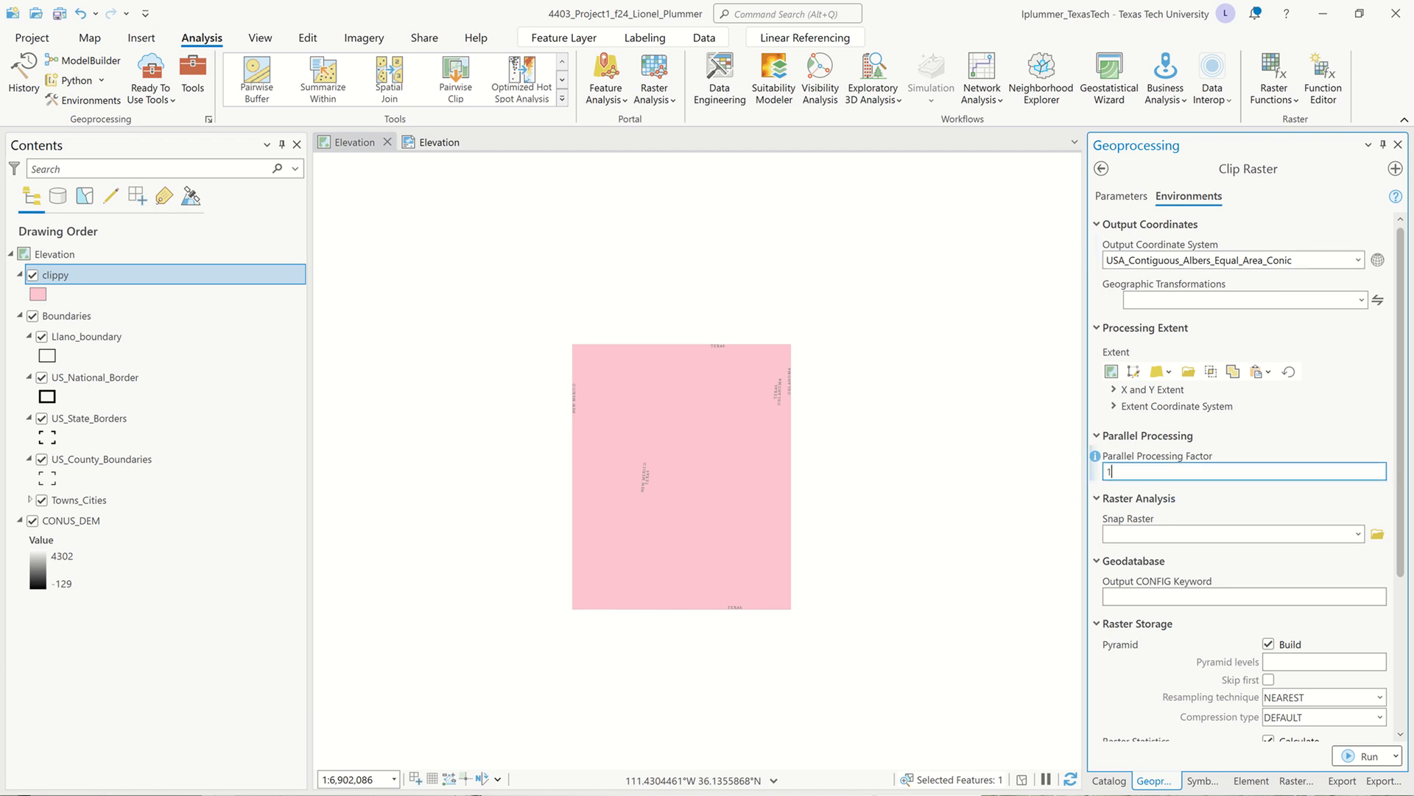
{"action": "type", "text": "00%"}
{"action": "left_click", "coordinate": [1367, 408]}
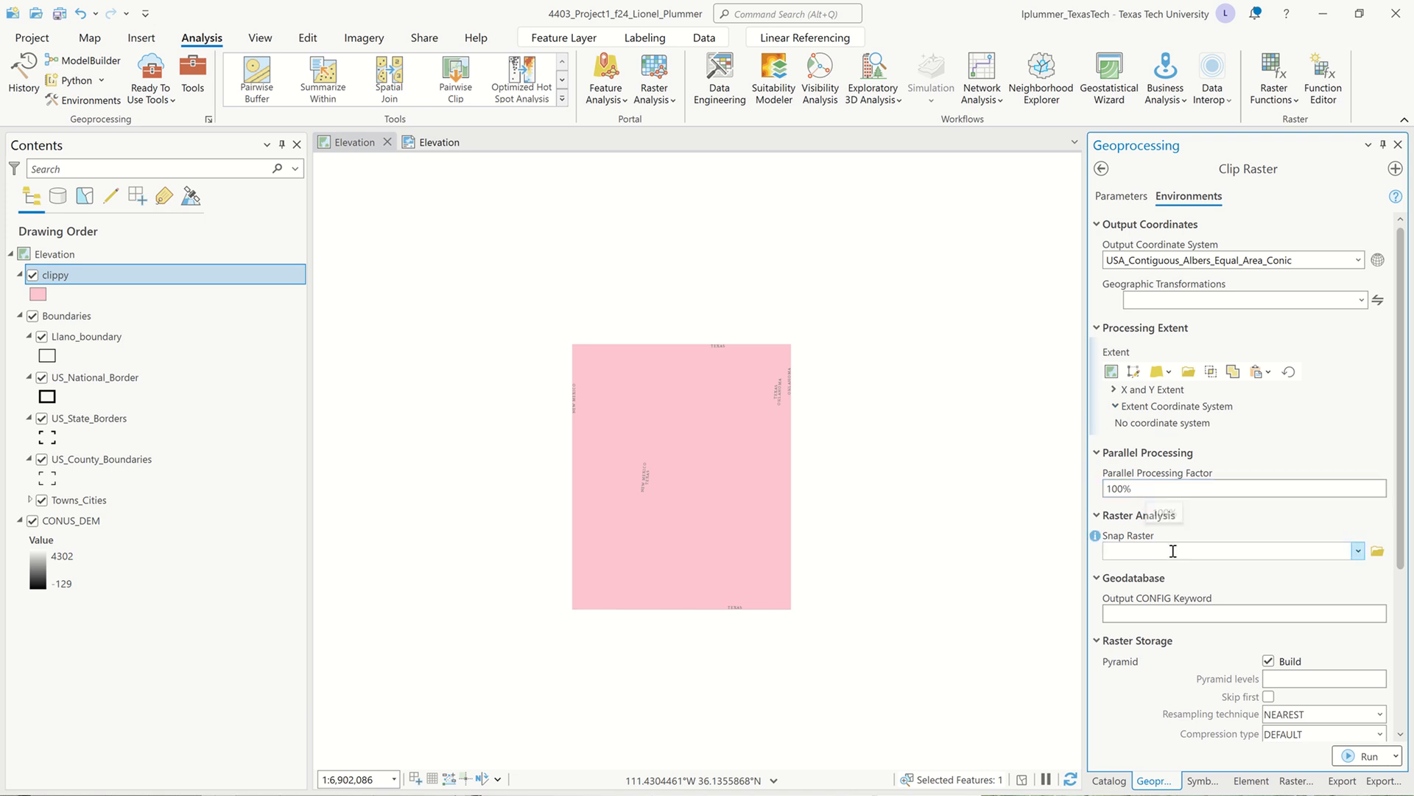
{"action": "scroll", "coordinate": [1174, 551], "scroll_direction": "down", "scroll_amount": 2}
{"action": "scroll", "coordinate": [1174, 552], "scroll_direction": "up", "scroll_amount": 2}
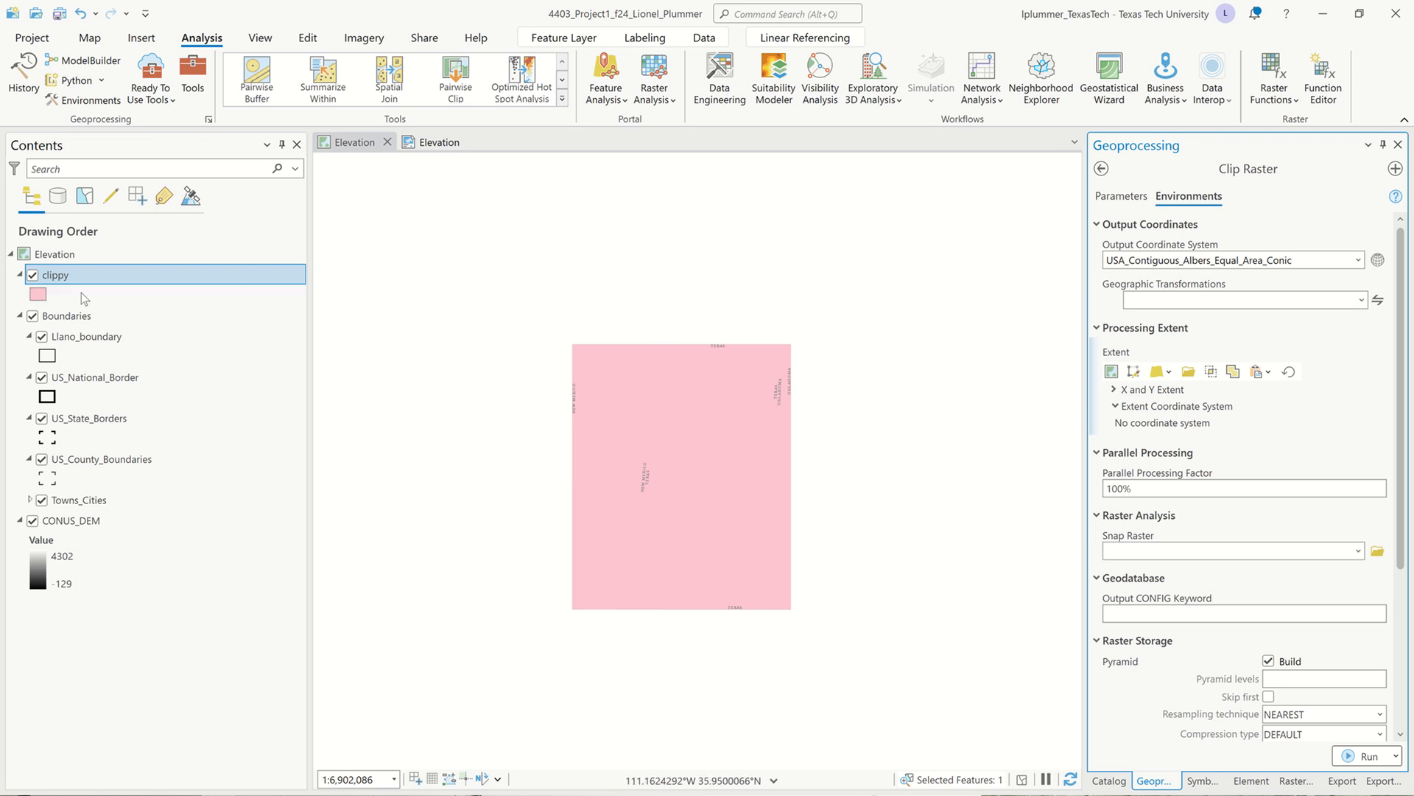
{"action": "left_click", "coordinate": [28, 255]}
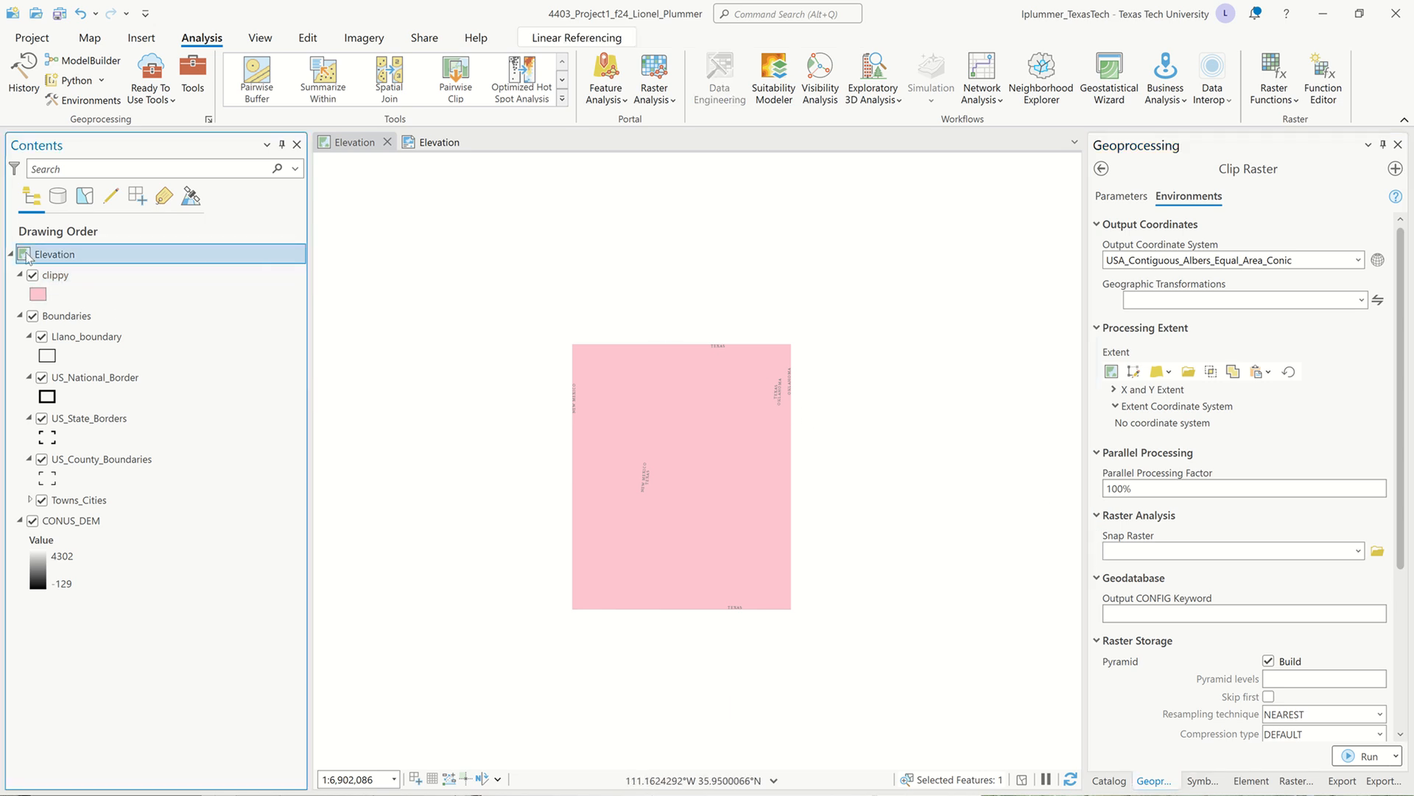
{"action": "double_click", "coordinate": [27, 255]}
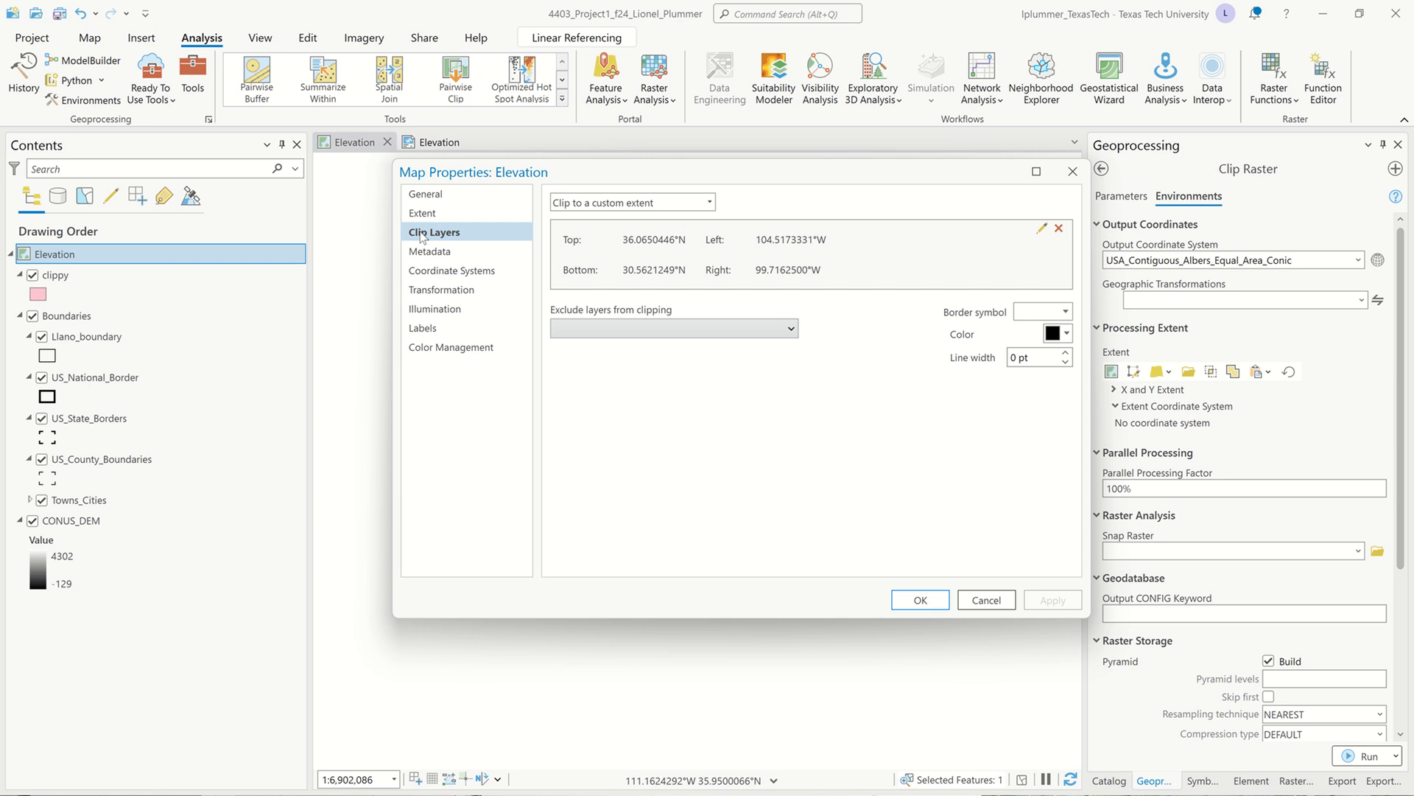
{"action": "left_click", "coordinate": [711, 203]}
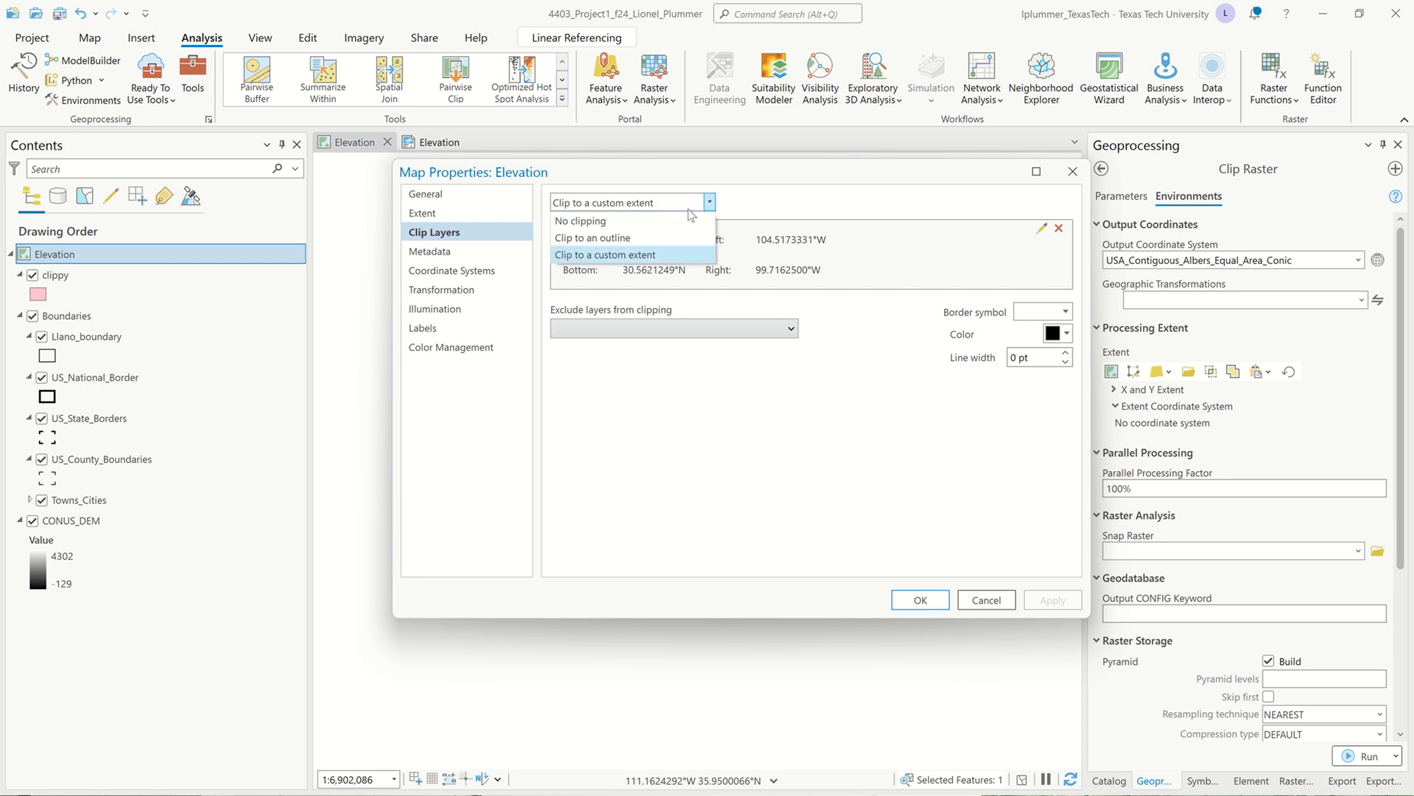
{"action": "left_click", "coordinate": [670, 220]}
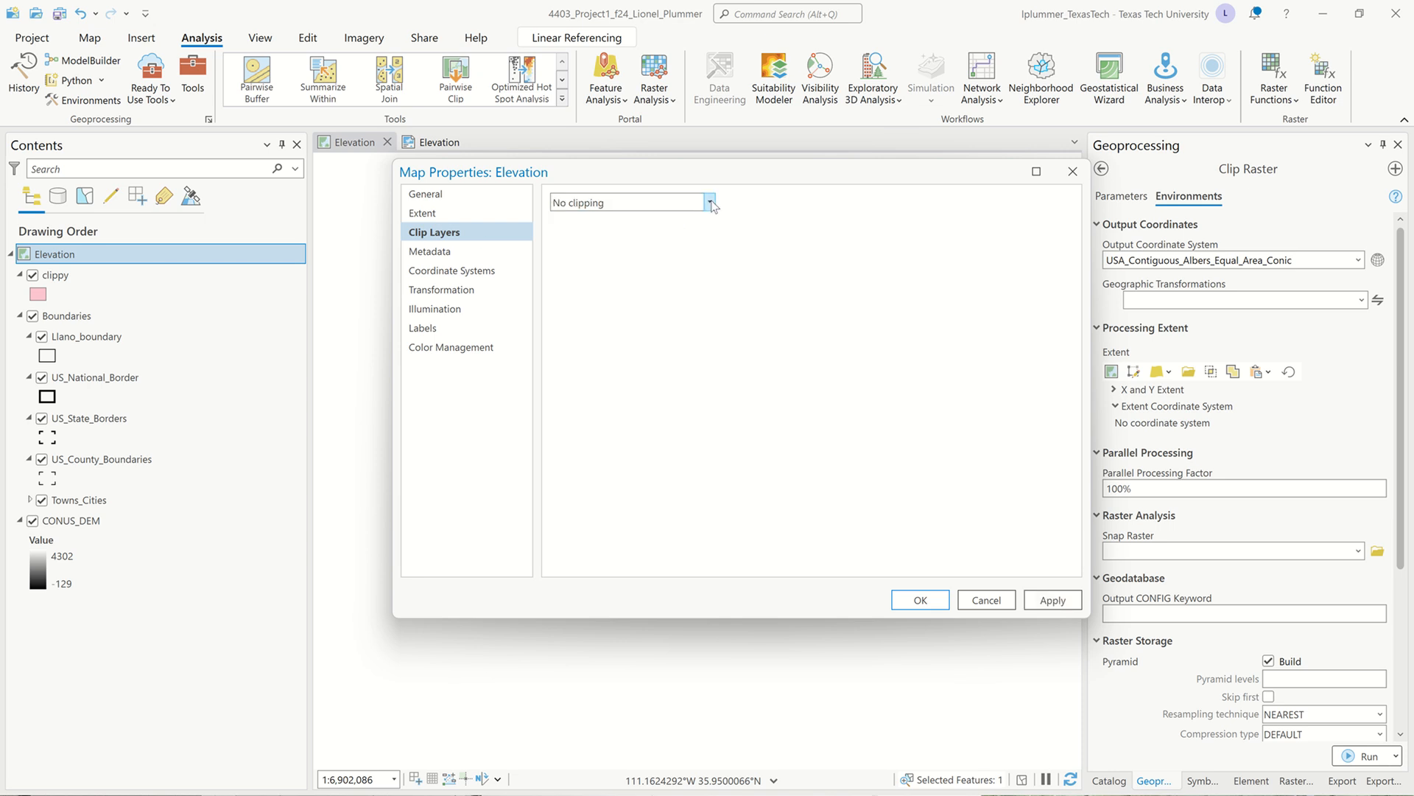
{"action": "left_click", "coordinate": [710, 203]}
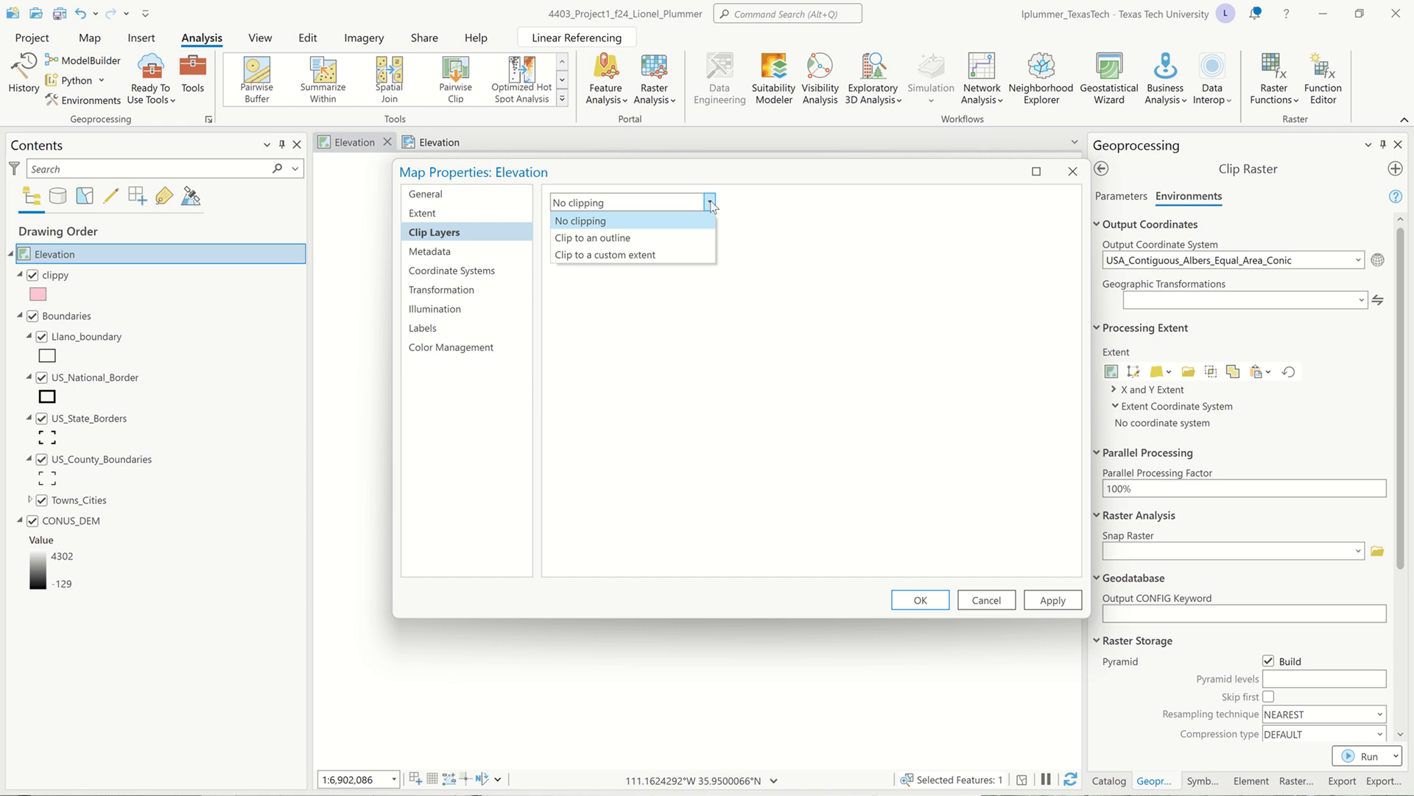
{"action": "left_click", "coordinate": [641, 236]}
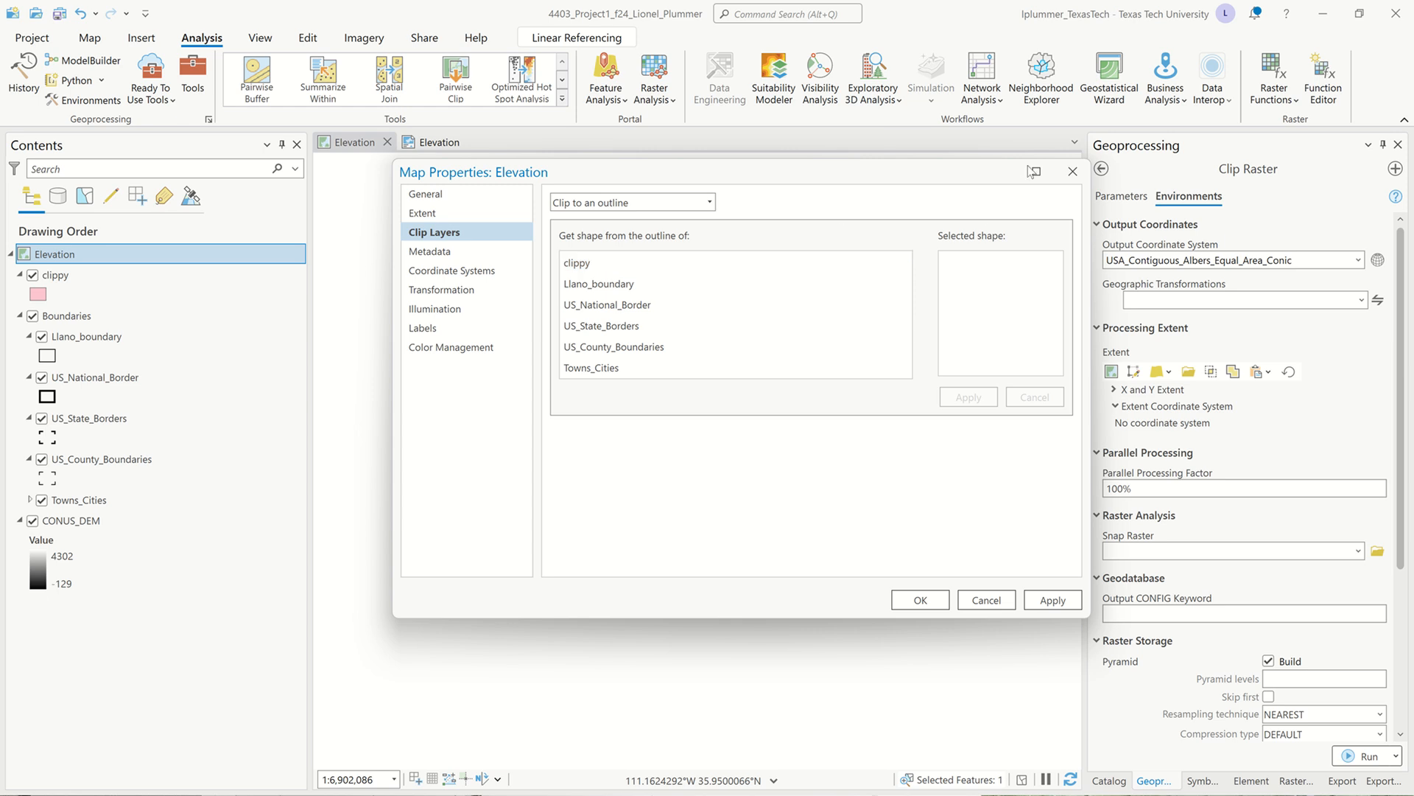
{"action": "left_click", "coordinate": [1070, 182]}
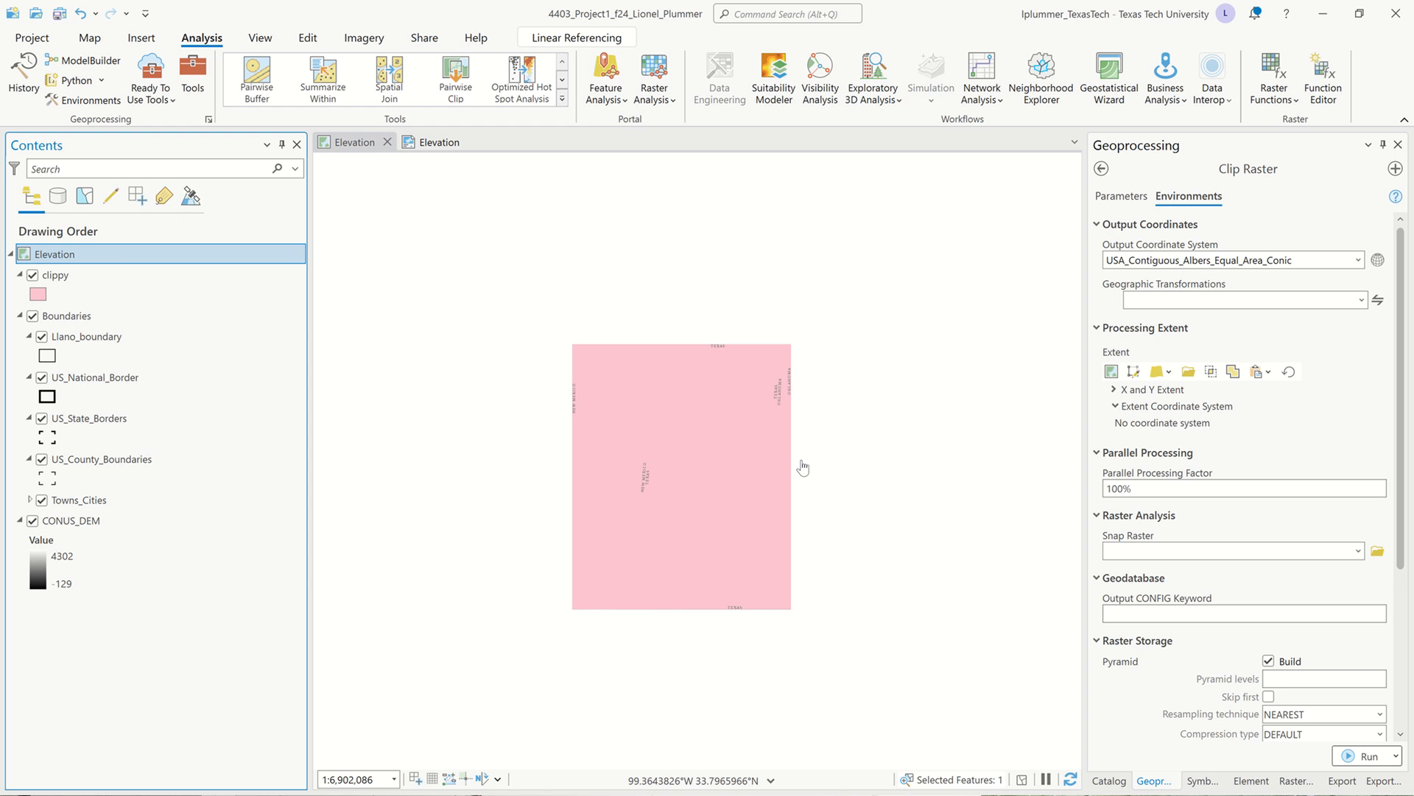
Step: Try to clip CONUS_DEM to the clippy polygon, keeping the default raster storage settings
{"action": "scroll", "coordinate": [1249, 571], "scroll_direction": "down", "scroll_amount": 3}
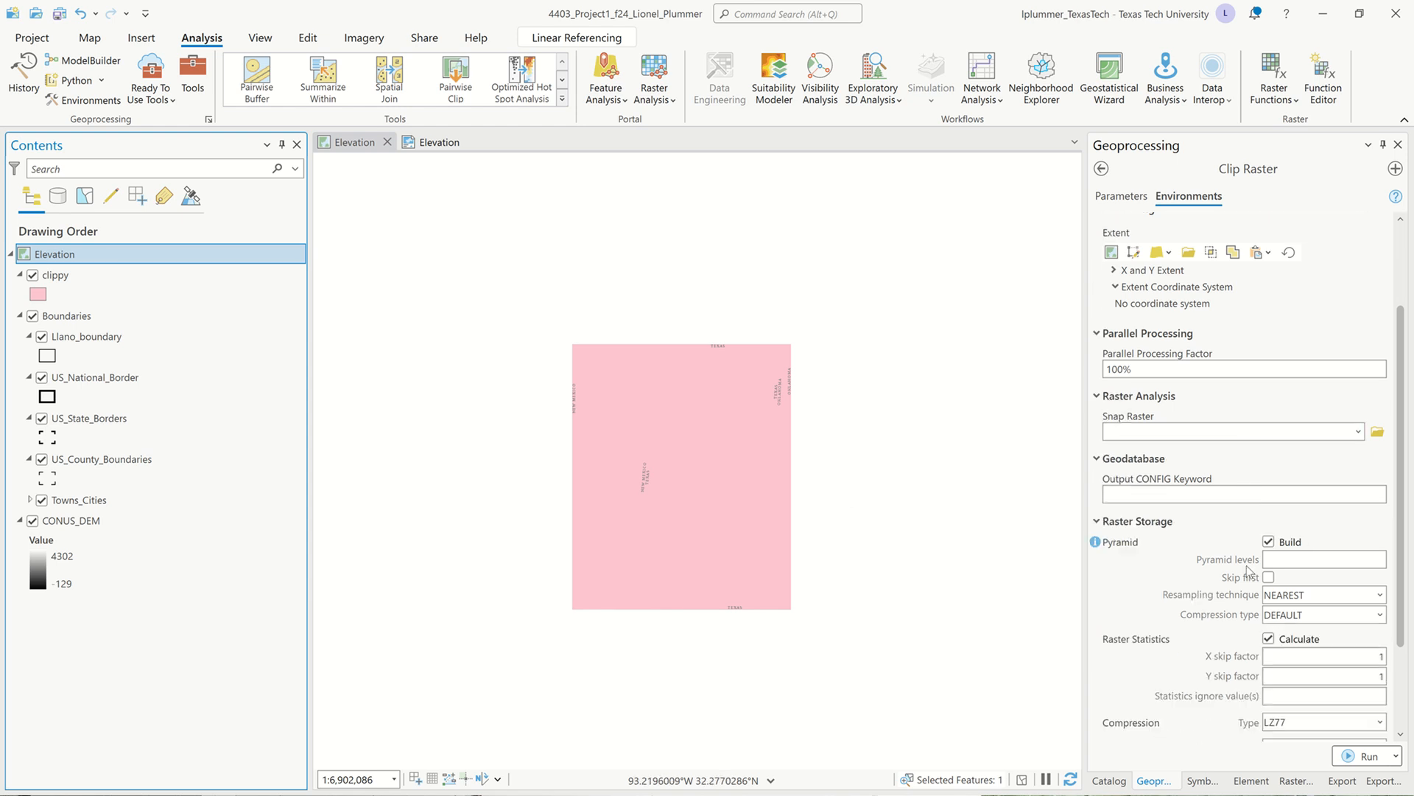
{"action": "scroll", "coordinate": [1248, 571], "scroll_direction": "down", "scroll_amount": 3}
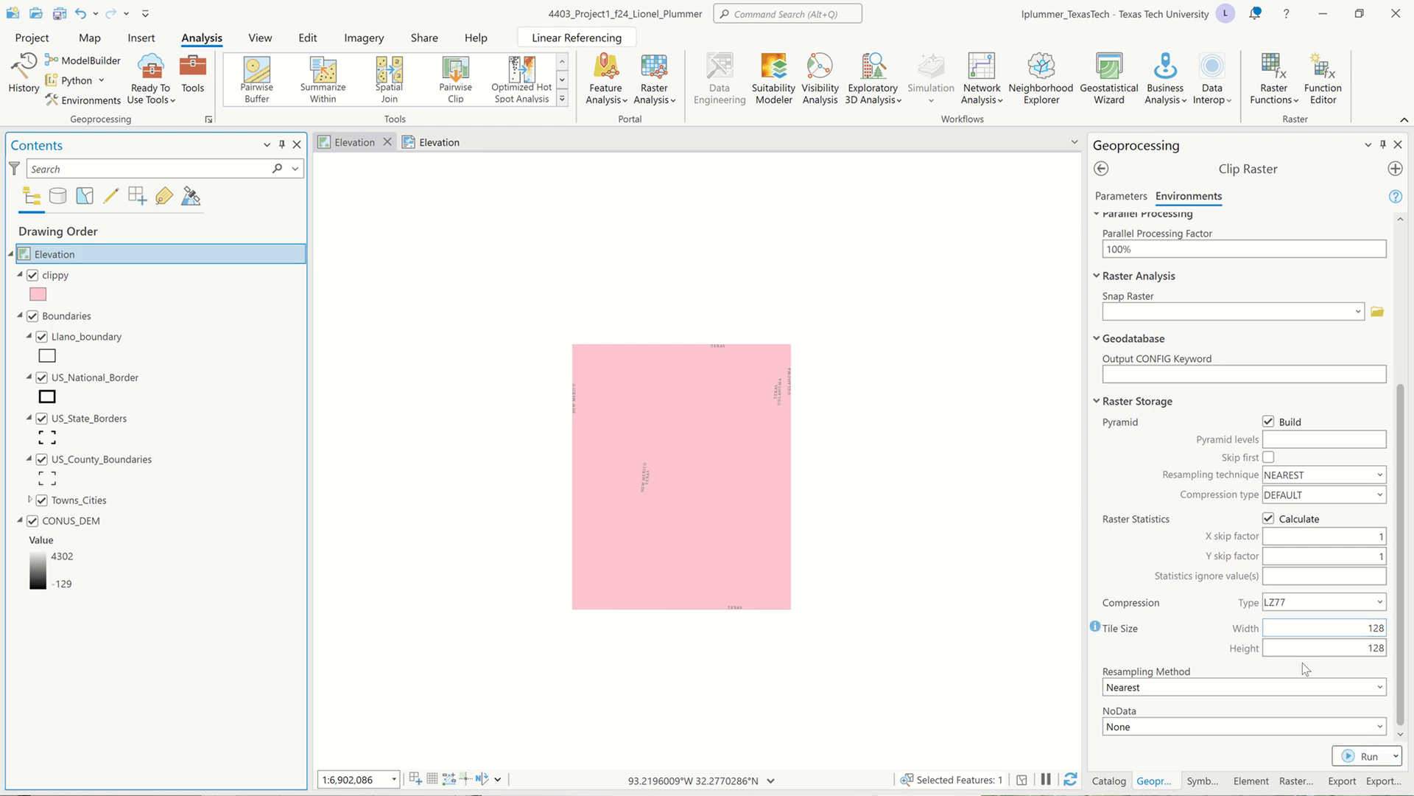
{"action": "left_click", "coordinate": [1361, 757]}
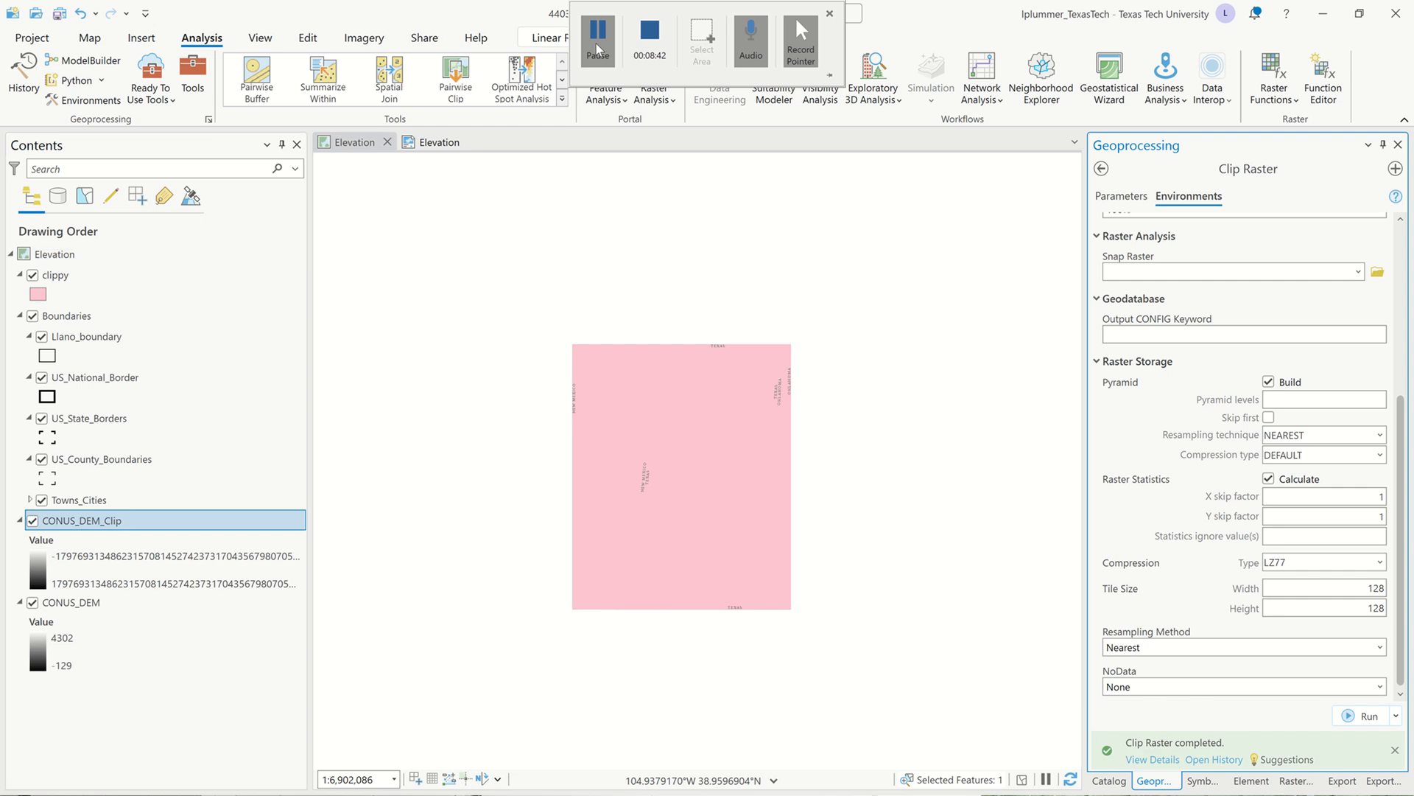
{"action": "left_click", "coordinate": [599, 51]}
{"action": "left_click", "coordinate": [599, 51]}
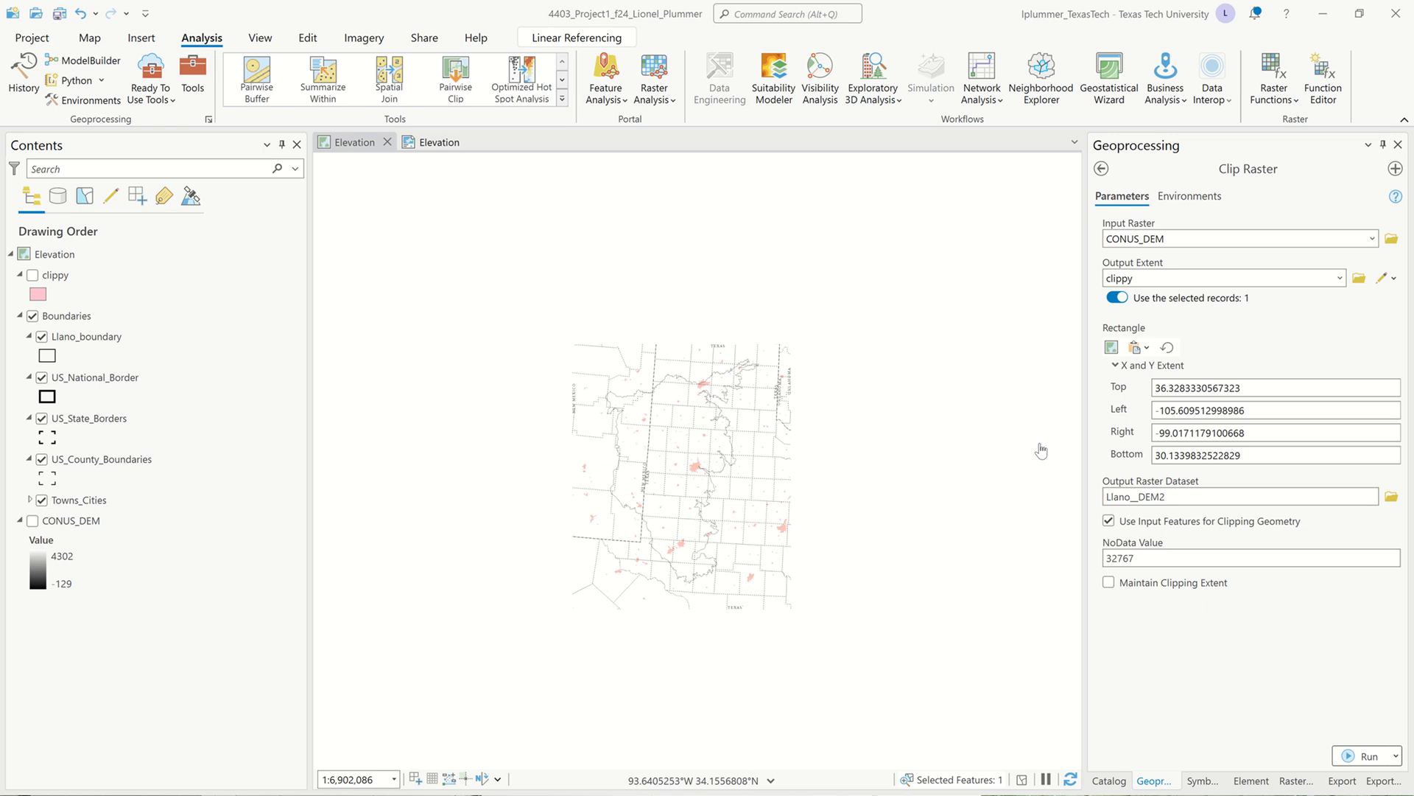
Step: Use CONUS_DEM as the input raster and set the output raster dataset to Llano__DEM2 in the project geodatabase
{"action": "left_click", "coordinate": [1372, 238]}
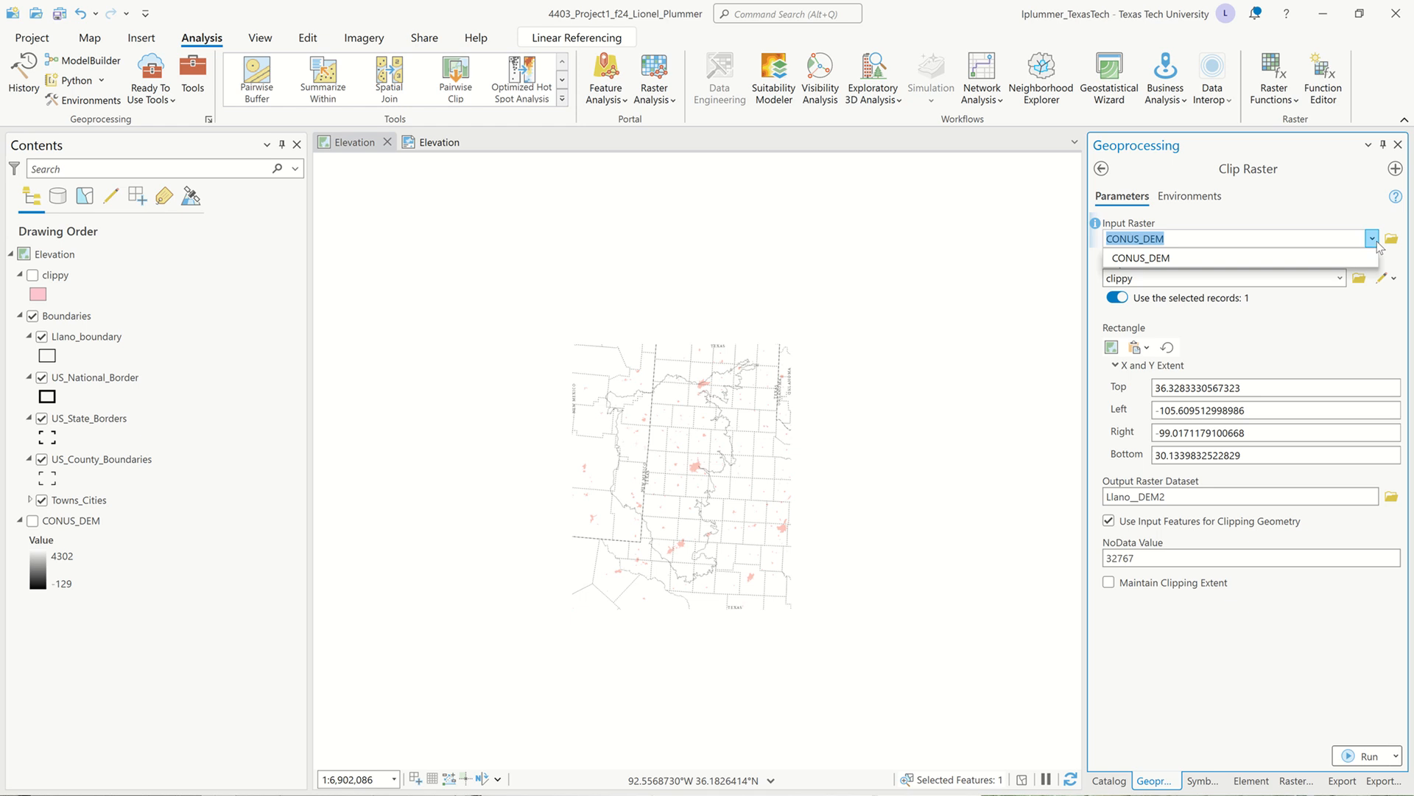
{"action": "left_click", "coordinate": [1338, 258]}
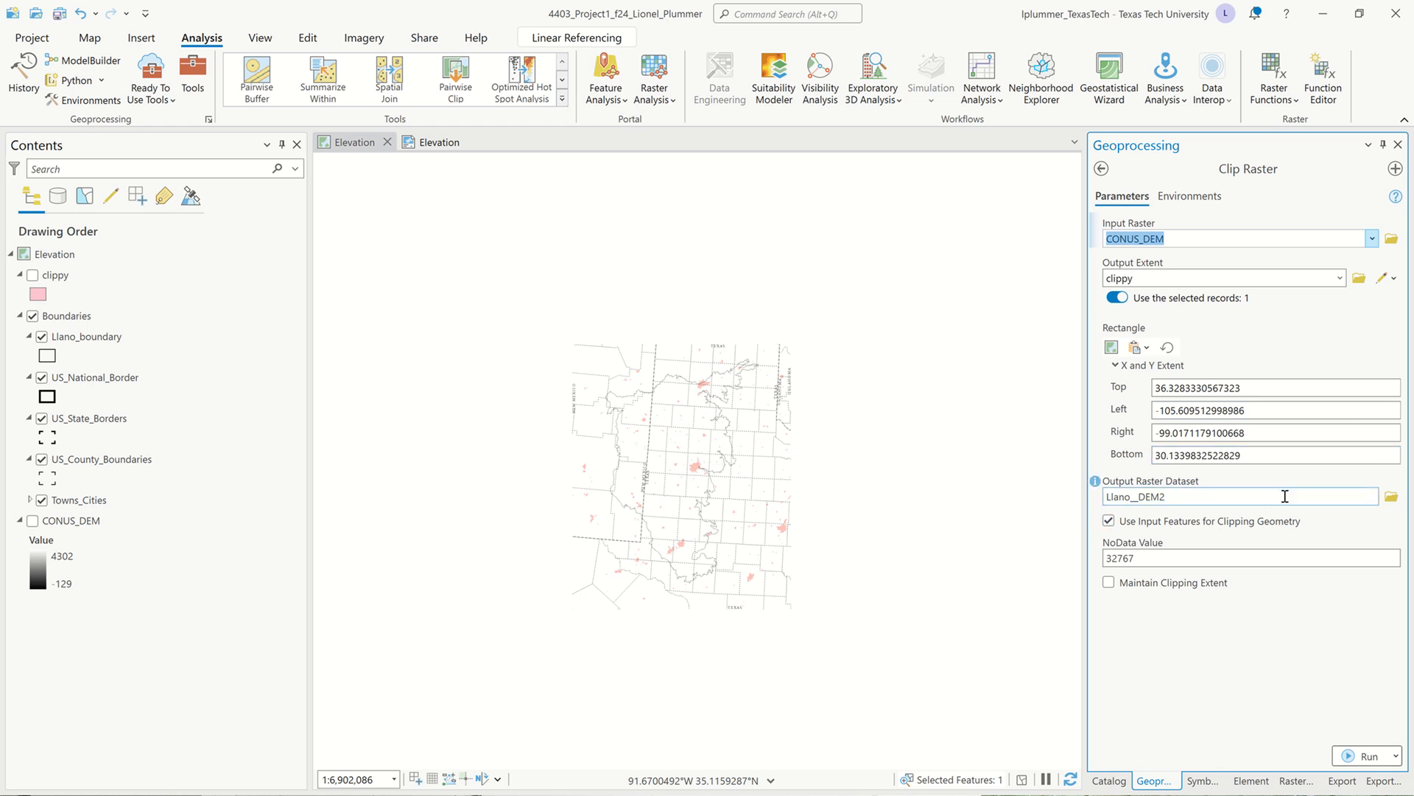
{"action": "left_click", "coordinate": [1393, 498]}
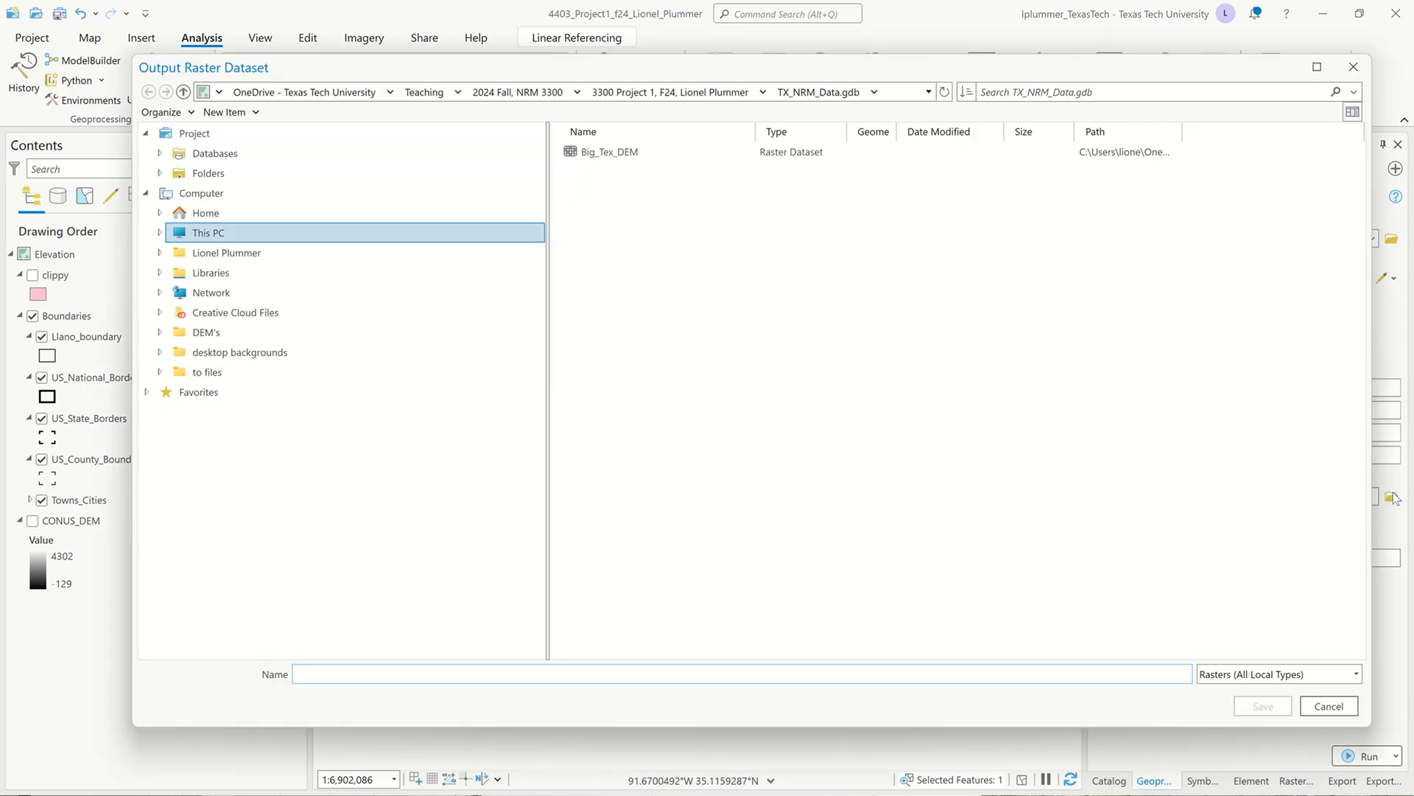
{"action": "left_click", "coordinate": [271, 138]}
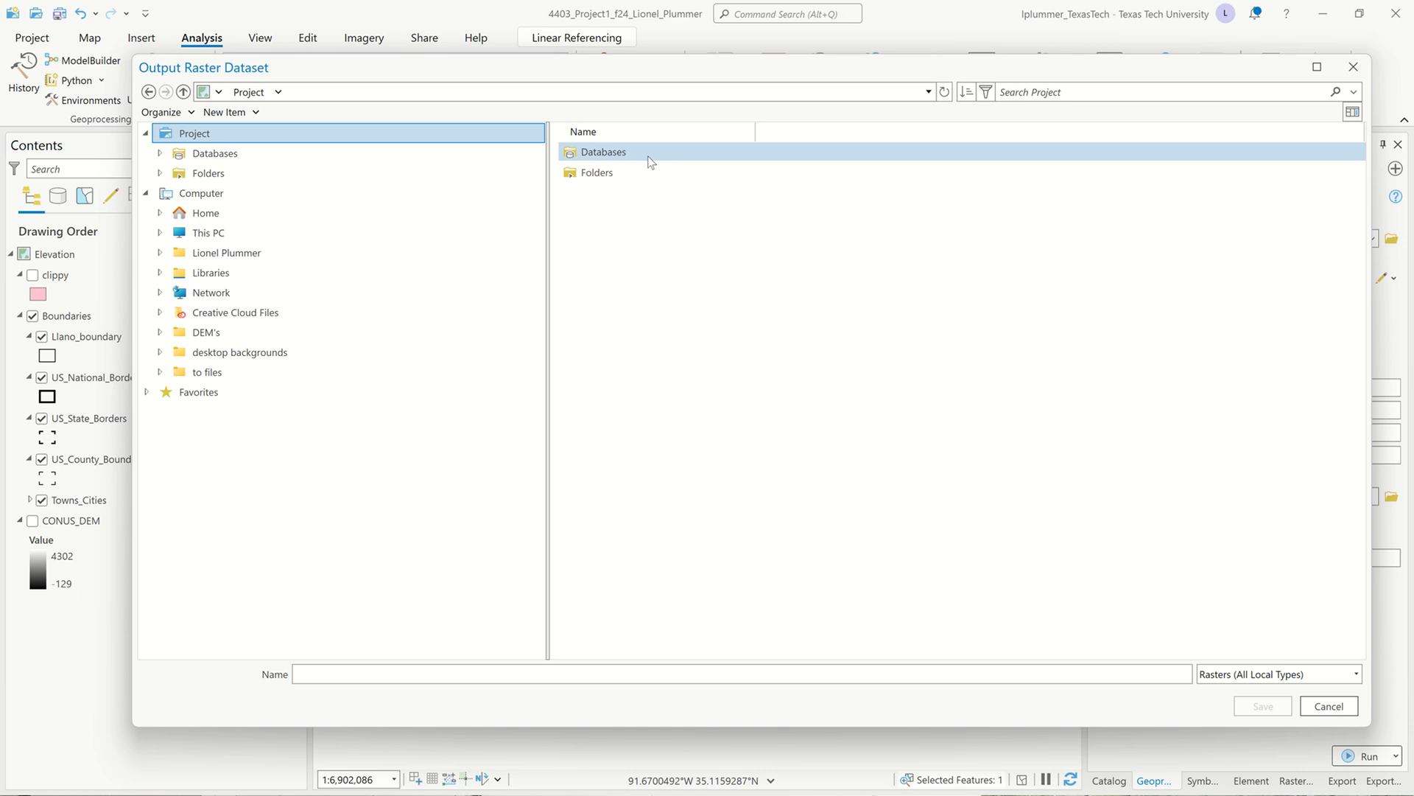
{"action": "double_click", "coordinate": [649, 156]}
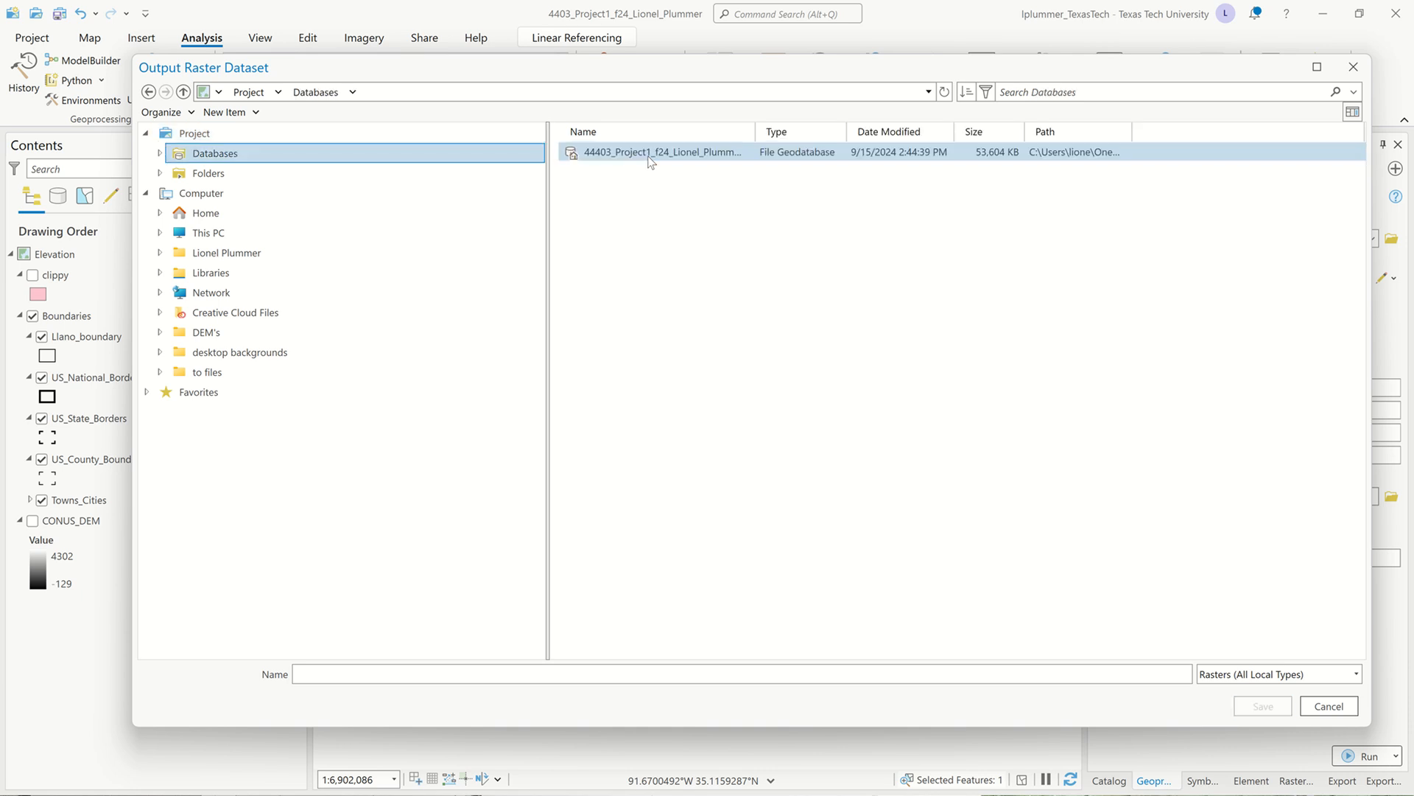
{"action": "double_click", "coordinate": [652, 154]}
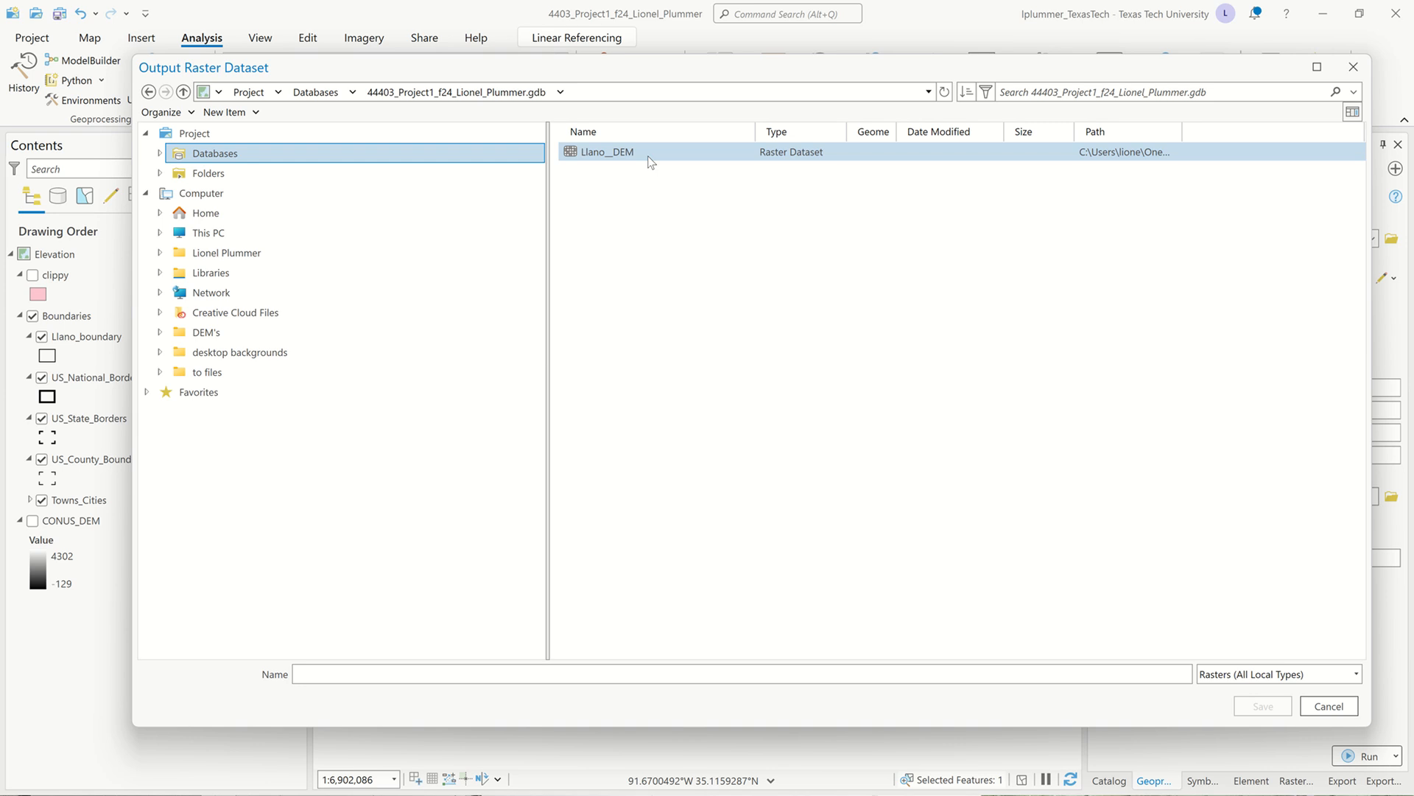
{"action": "left_click", "coordinate": [649, 153]}
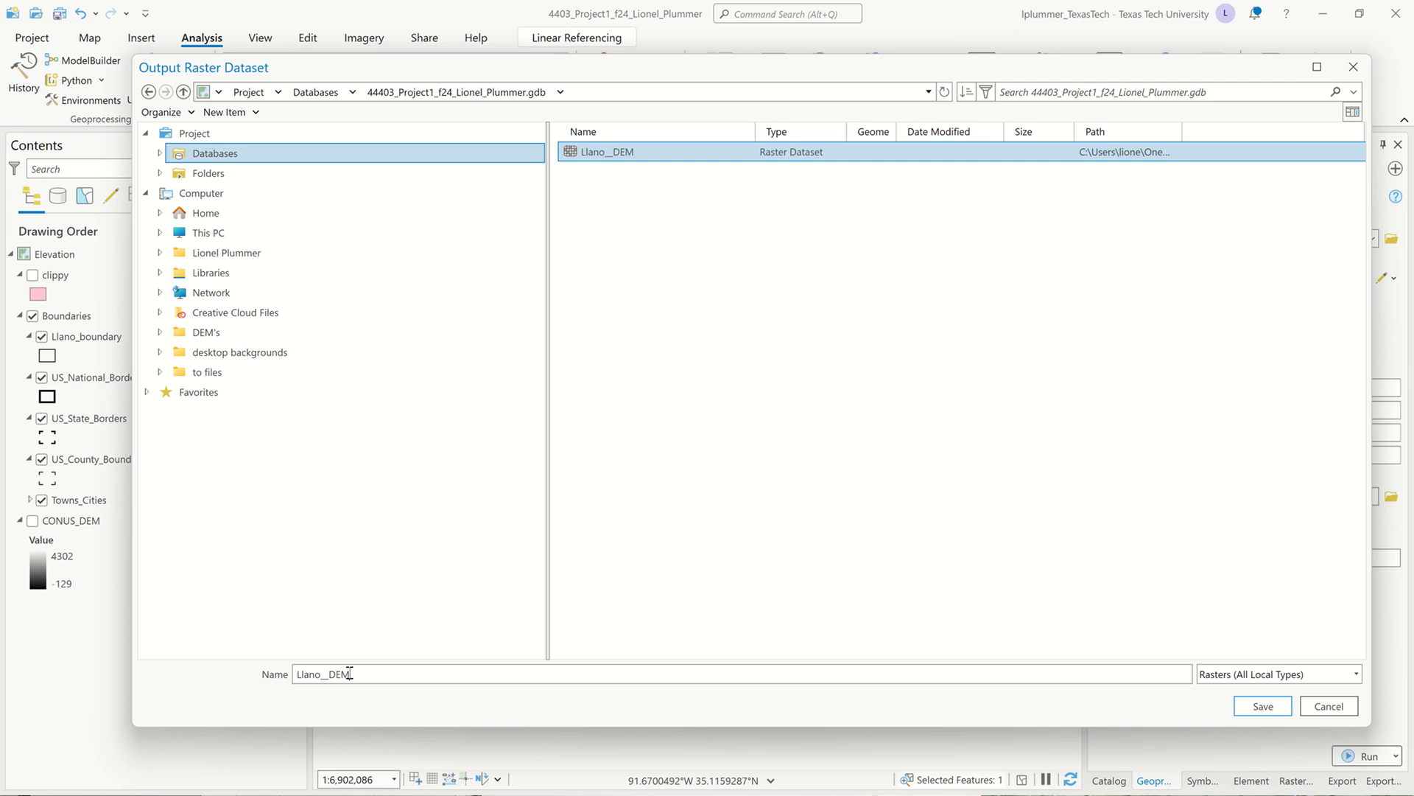
{"action": "type", "text": "2"}
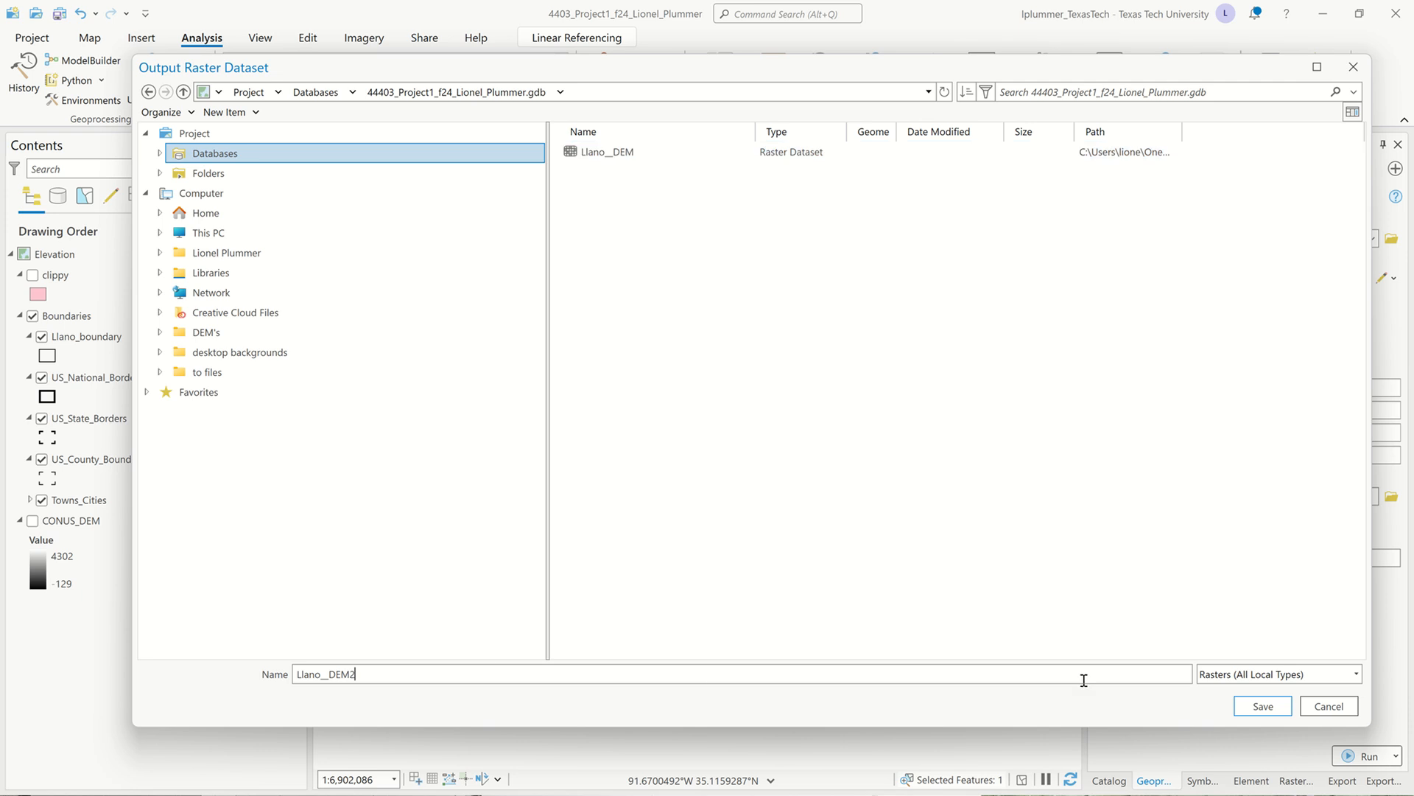
{"action": "left_click", "coordinate": [1264, 707]}
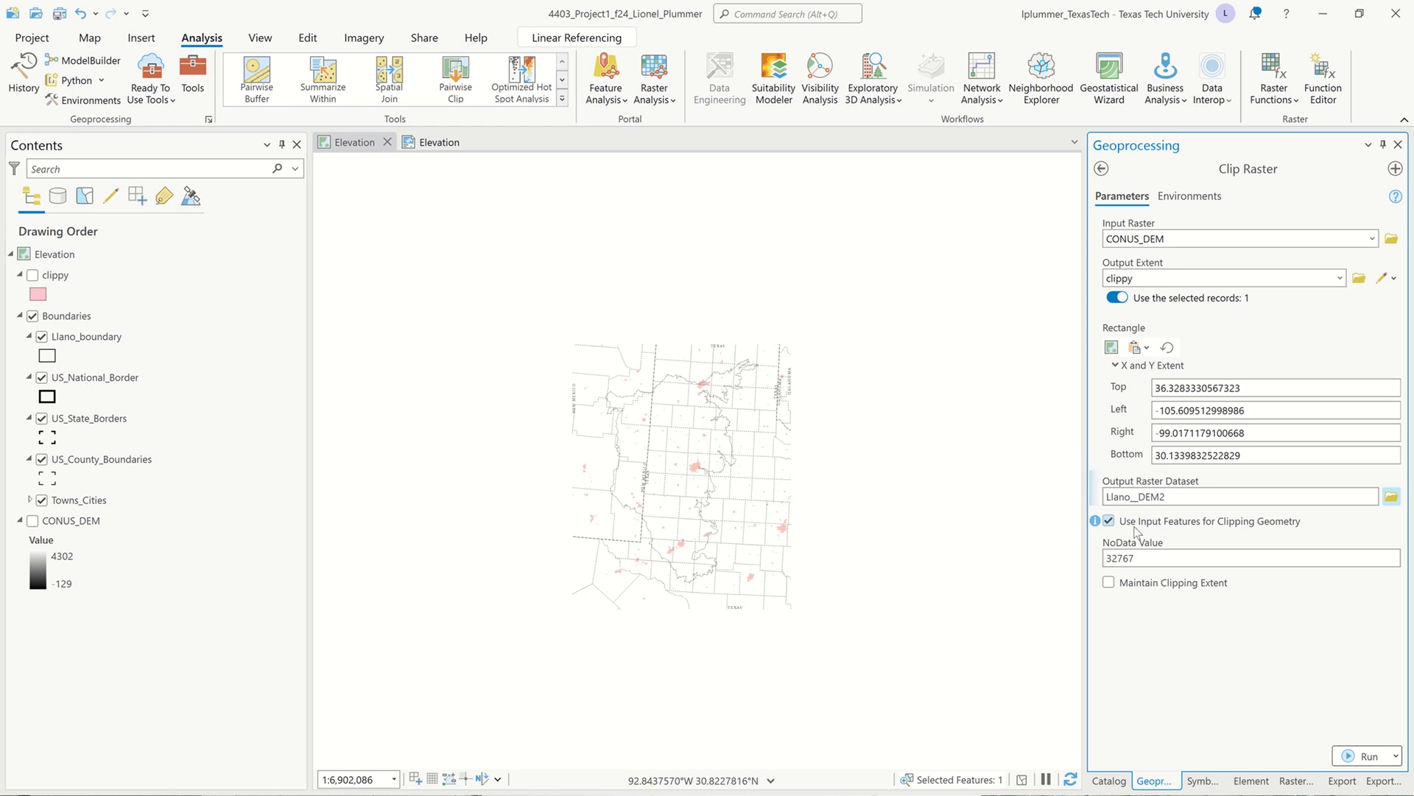
Step: Set the output coordinate system to that of CONUS_DEM in the tool's environments and run Clip Raster
{"action": "left_click", "coordinate": [1202, 200]}
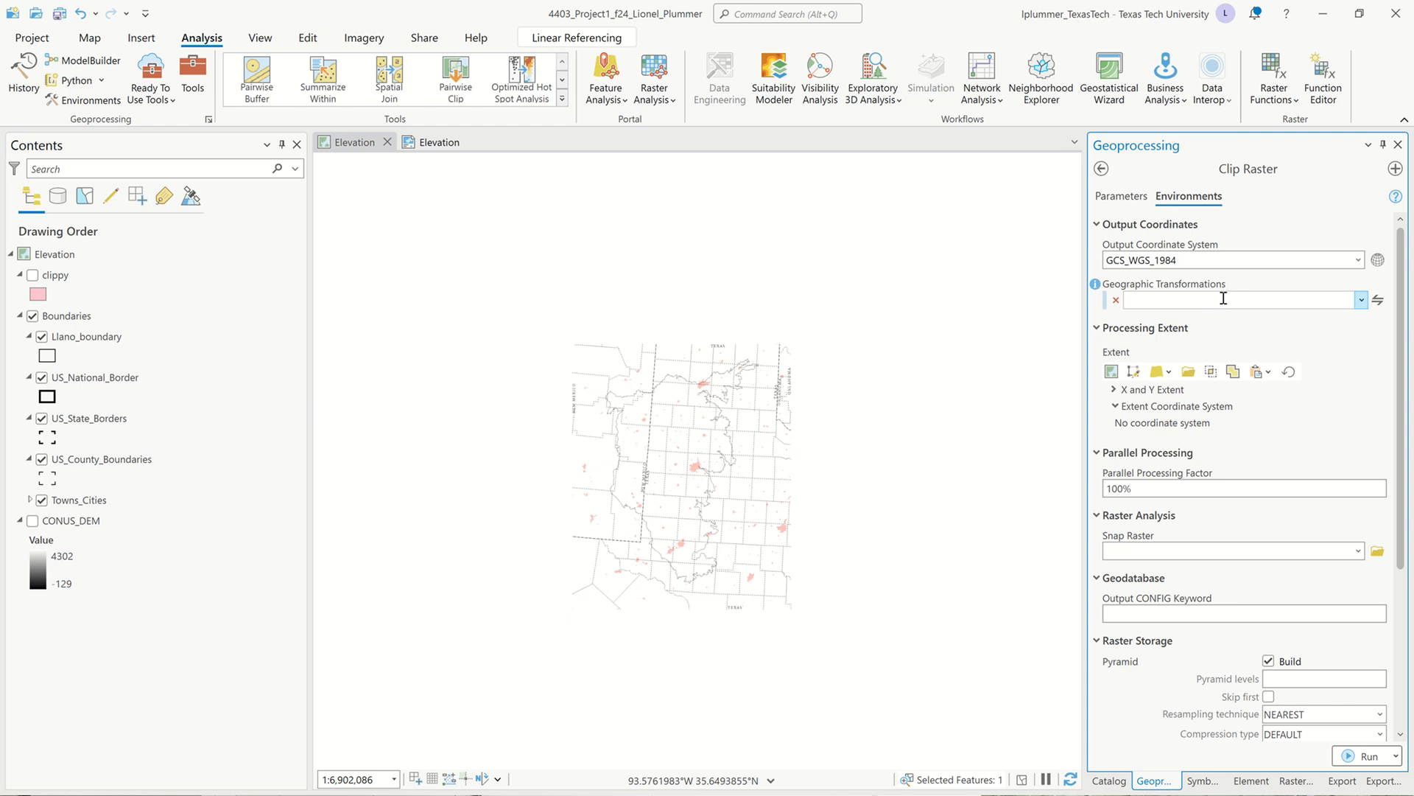
{"action": "left_click", "coordinate": [1359, 259]}
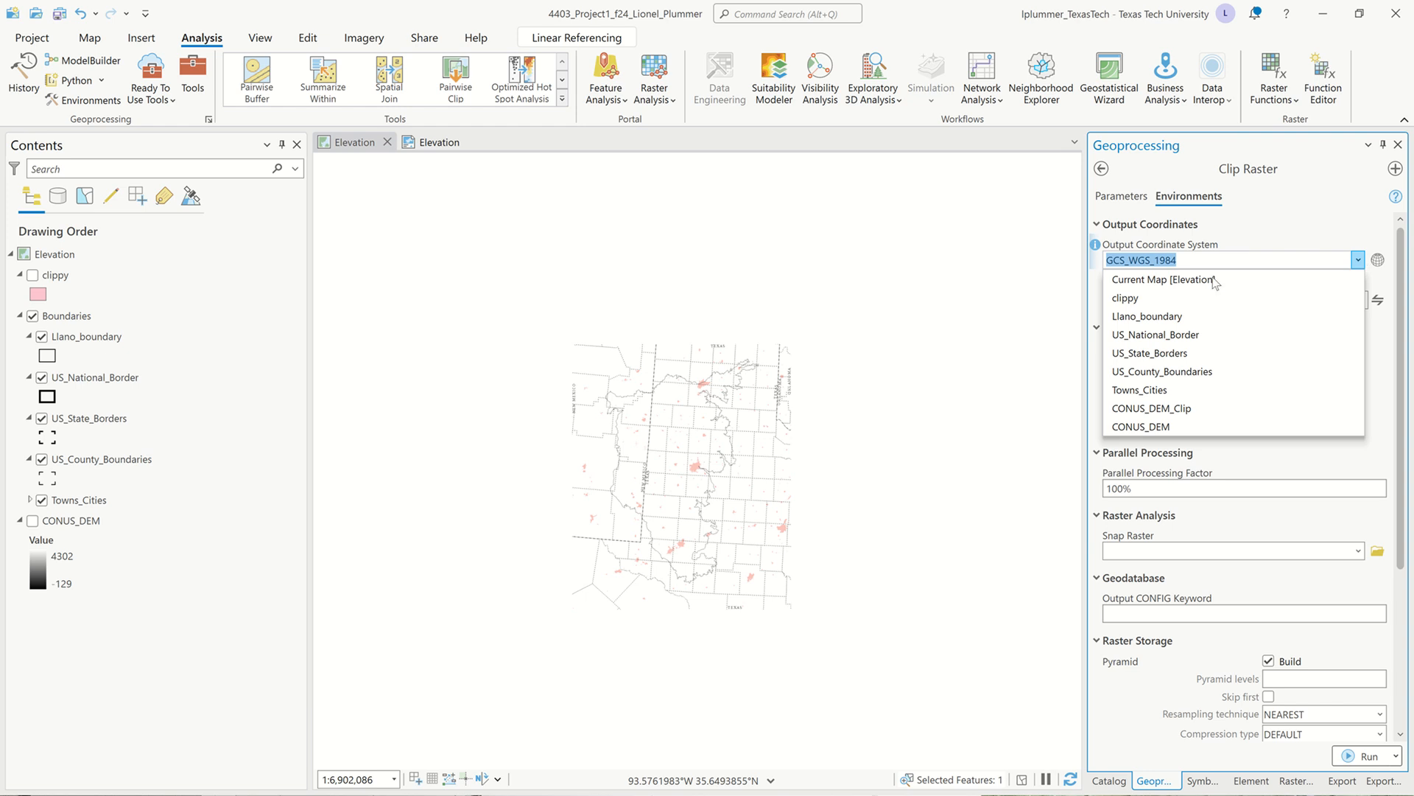
{"action": "left_click", "coordinate": [1176, 427]}
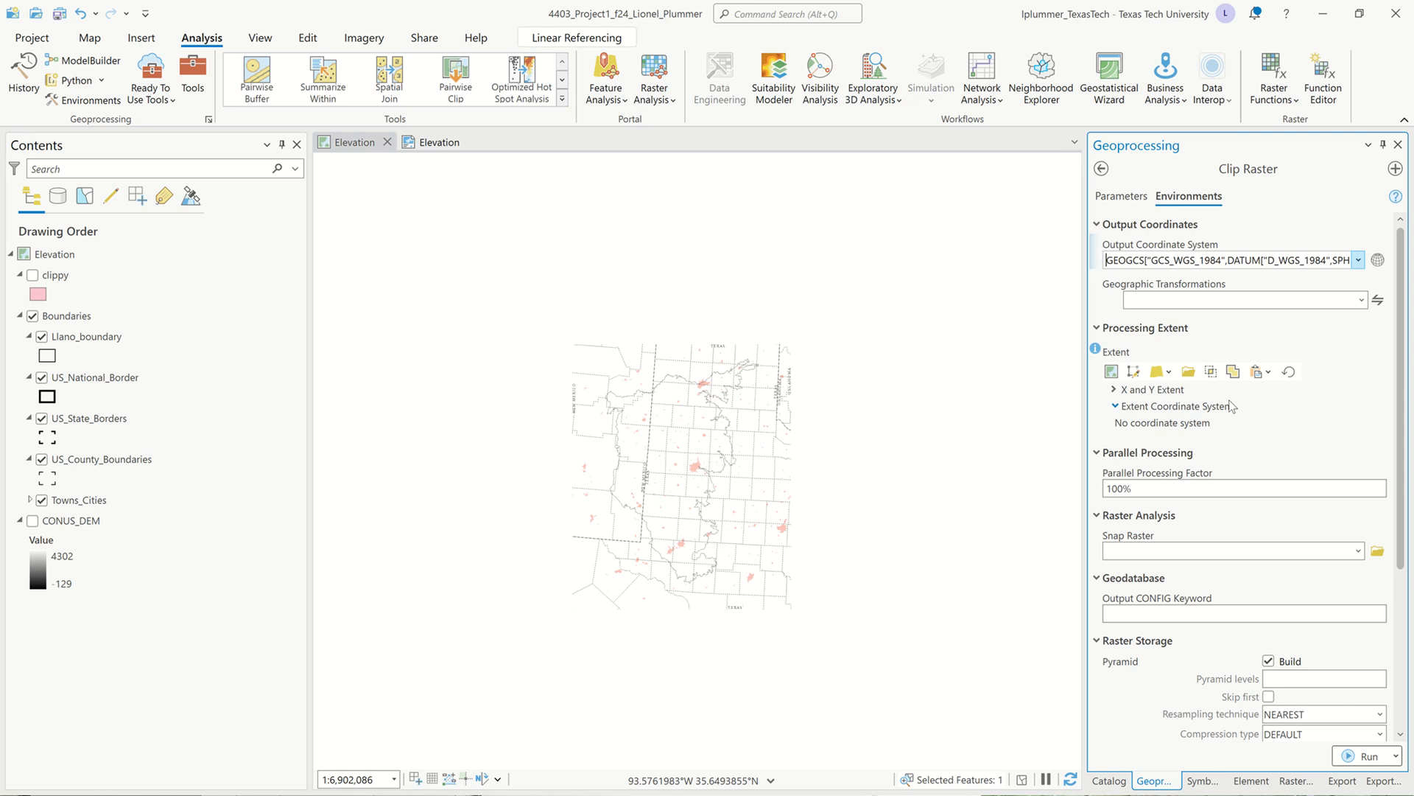
{"action": "left_click", "coordinate": [1339, 383]}
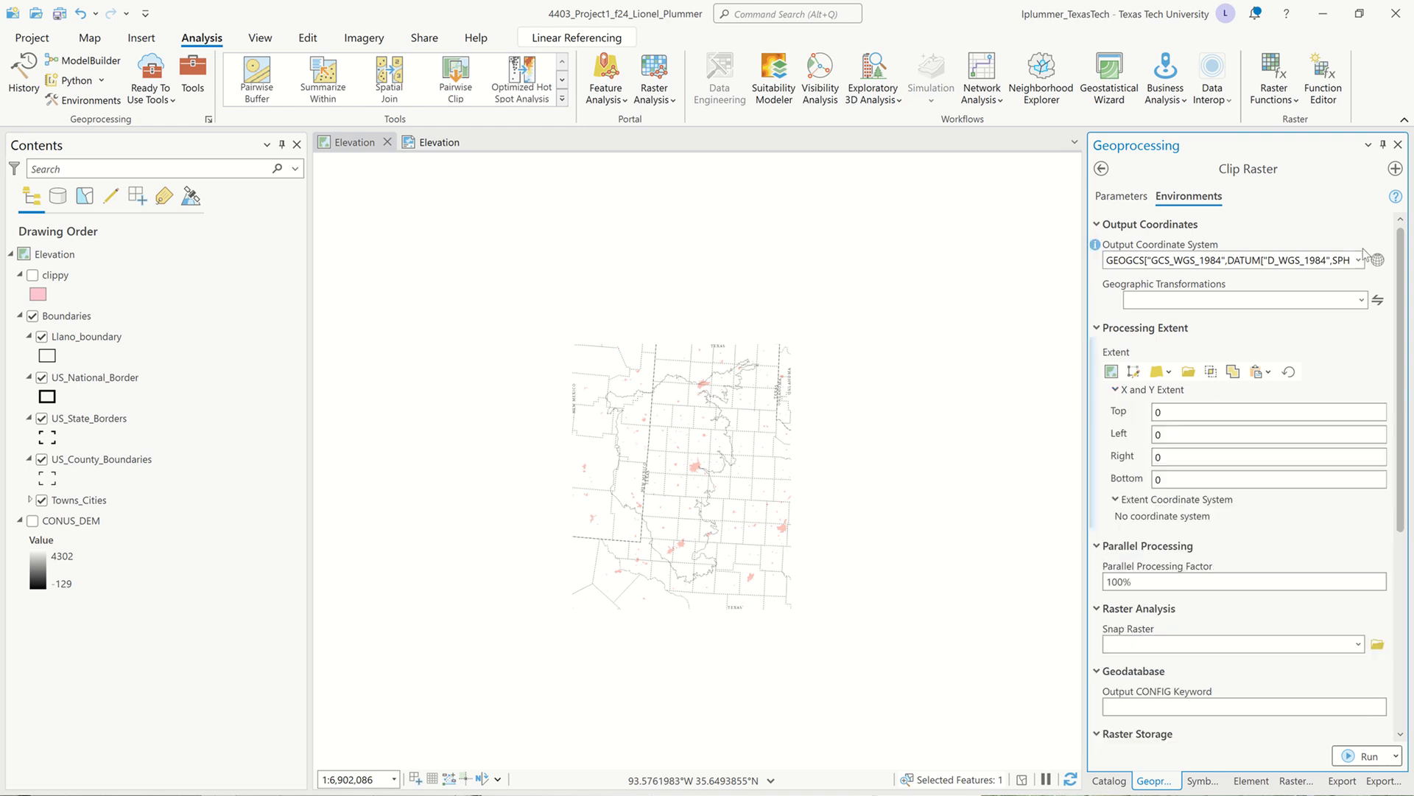
{"action": "left_click", "coordinate": [1359, 260]}
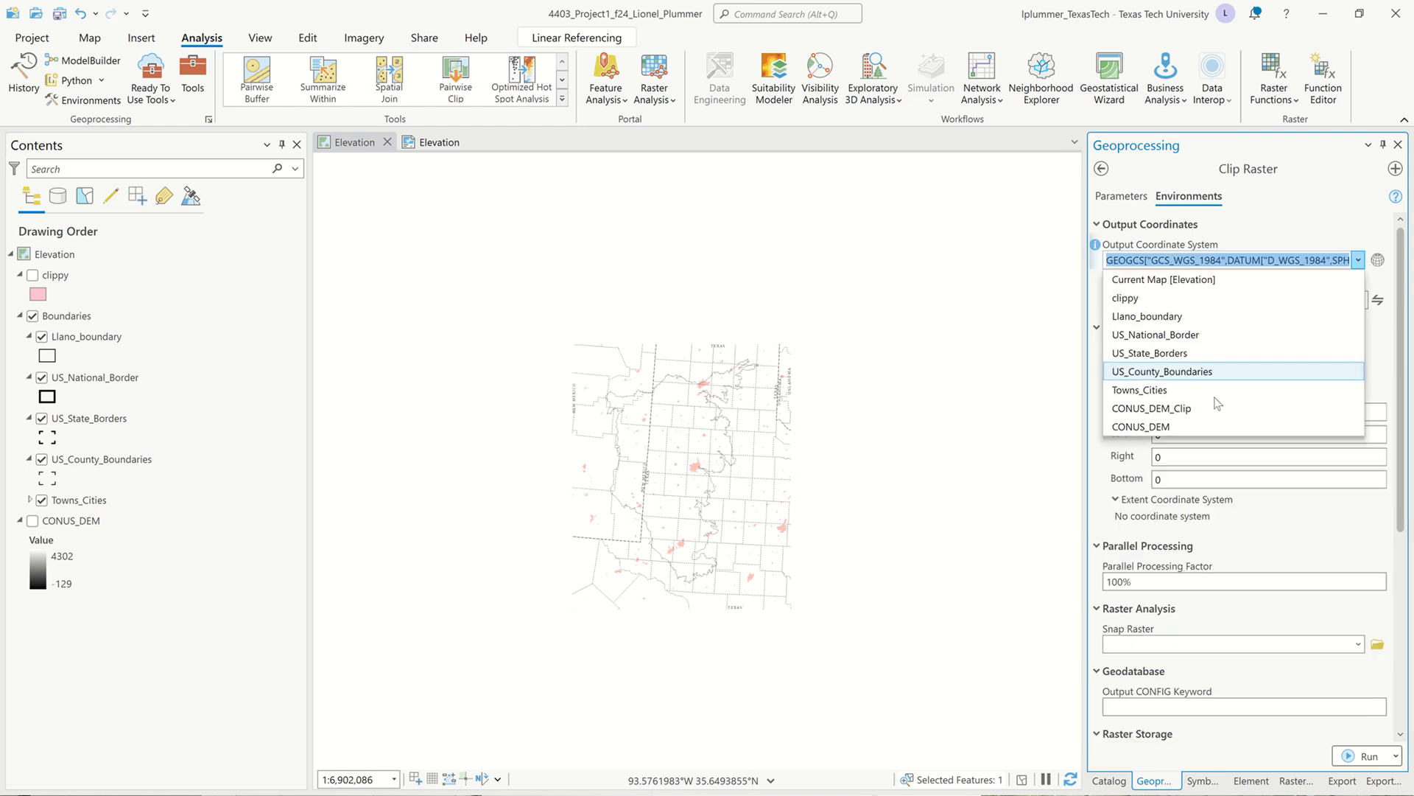
{"action": "left_click", "coordinate": [1169, 428]}
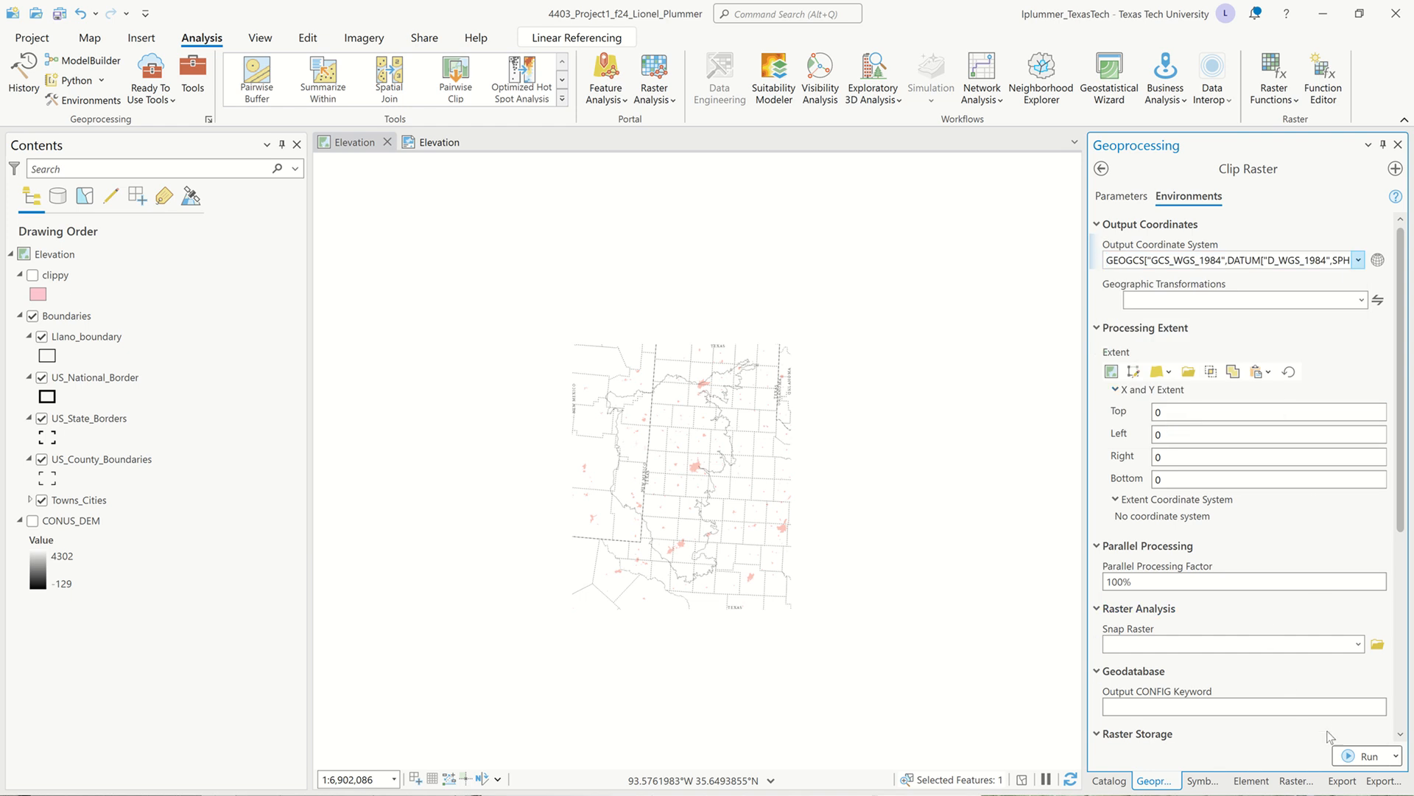
{"action": "left_click", "coordinate": [1349, 756]}
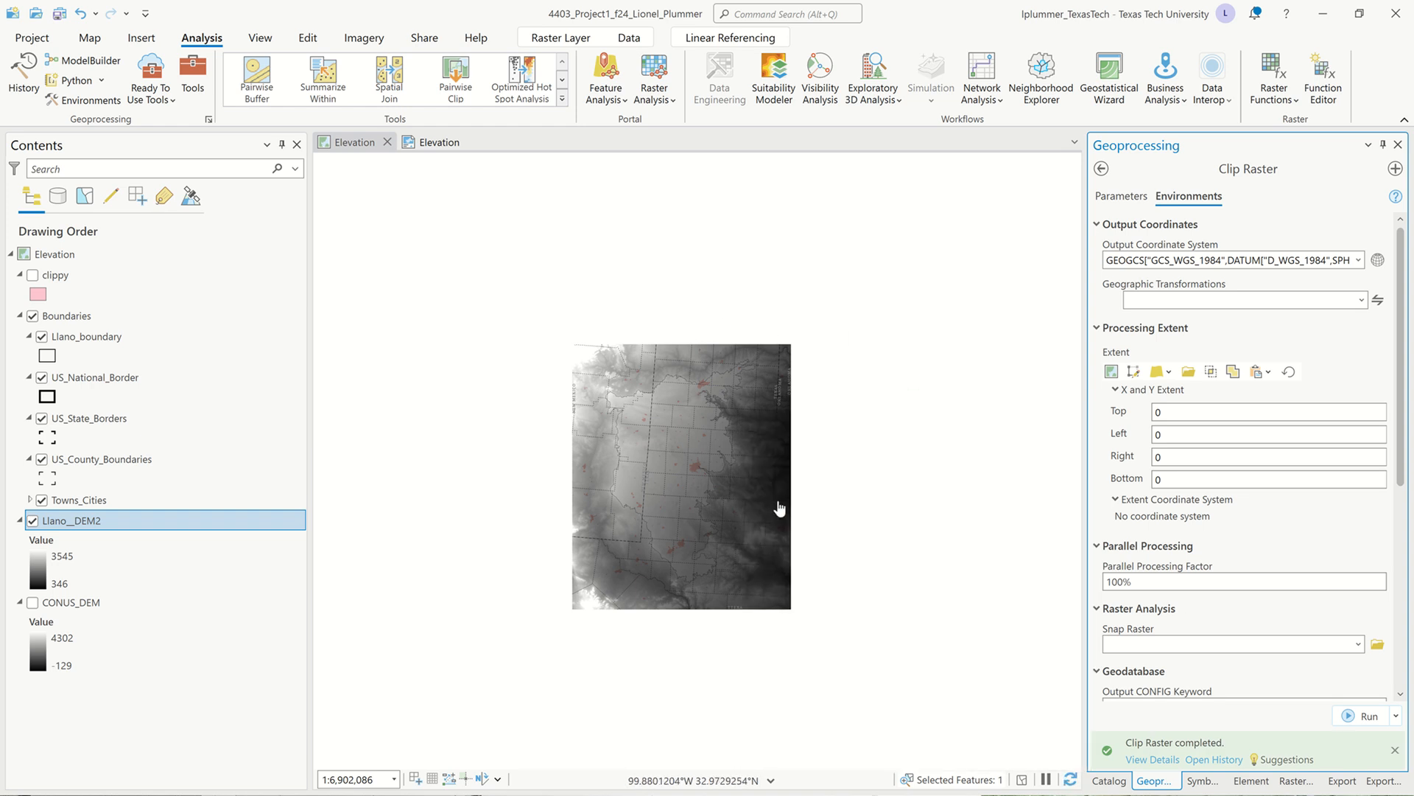
Step: Return to the tool's parameters, switch to the Elevation layout and open the properties of its Elevation map frame
{"action": "left_click", "coordinate": [1101, 195]}
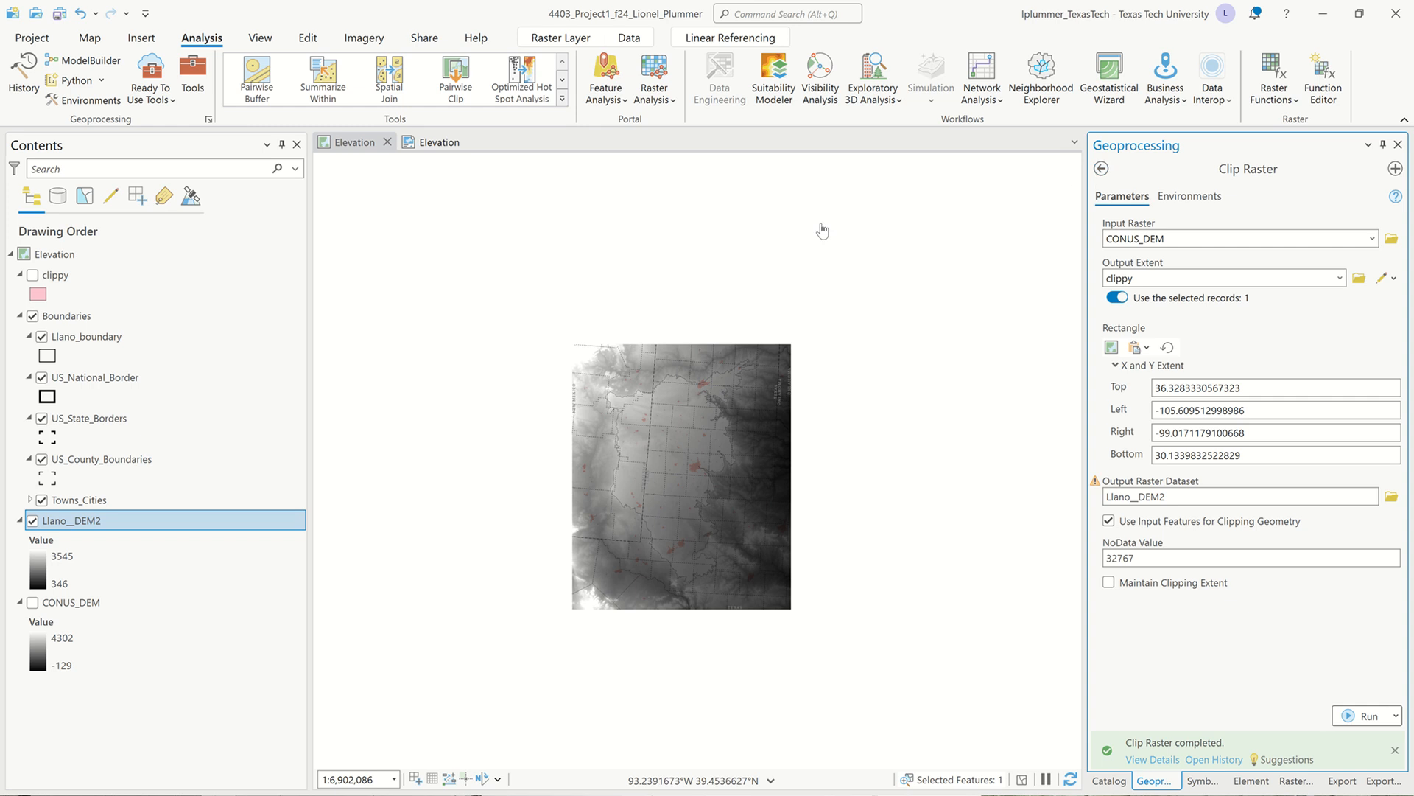
{"action": "left_click", "coordinate": [440, 142]}
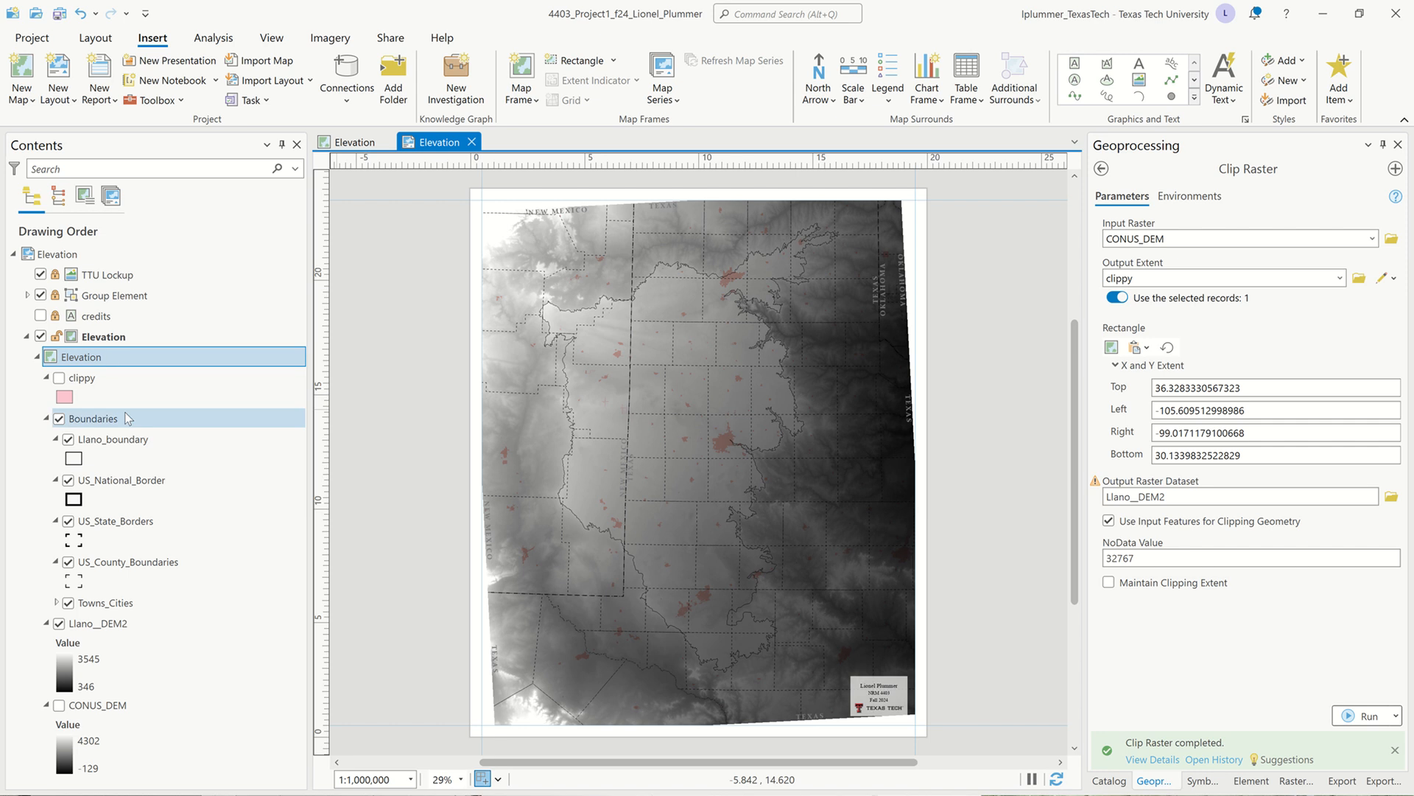
{"action": "double_click", "coordinate": [75, 339]}
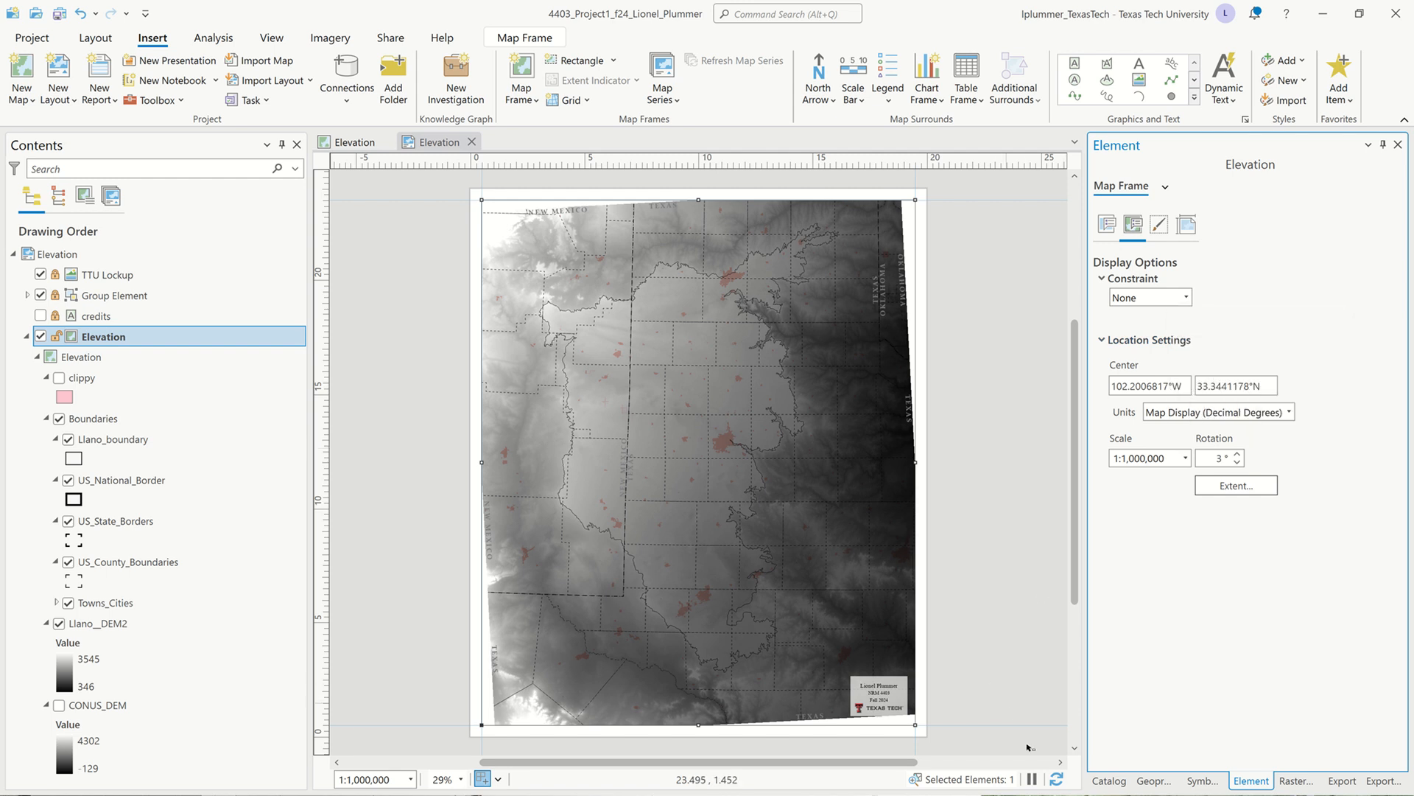
Step: Remove the custom clip extent in the Elevation map's properties so it uses no clipping, and save the project
{"action": "left_click", "coordinate": [1057, 779]}
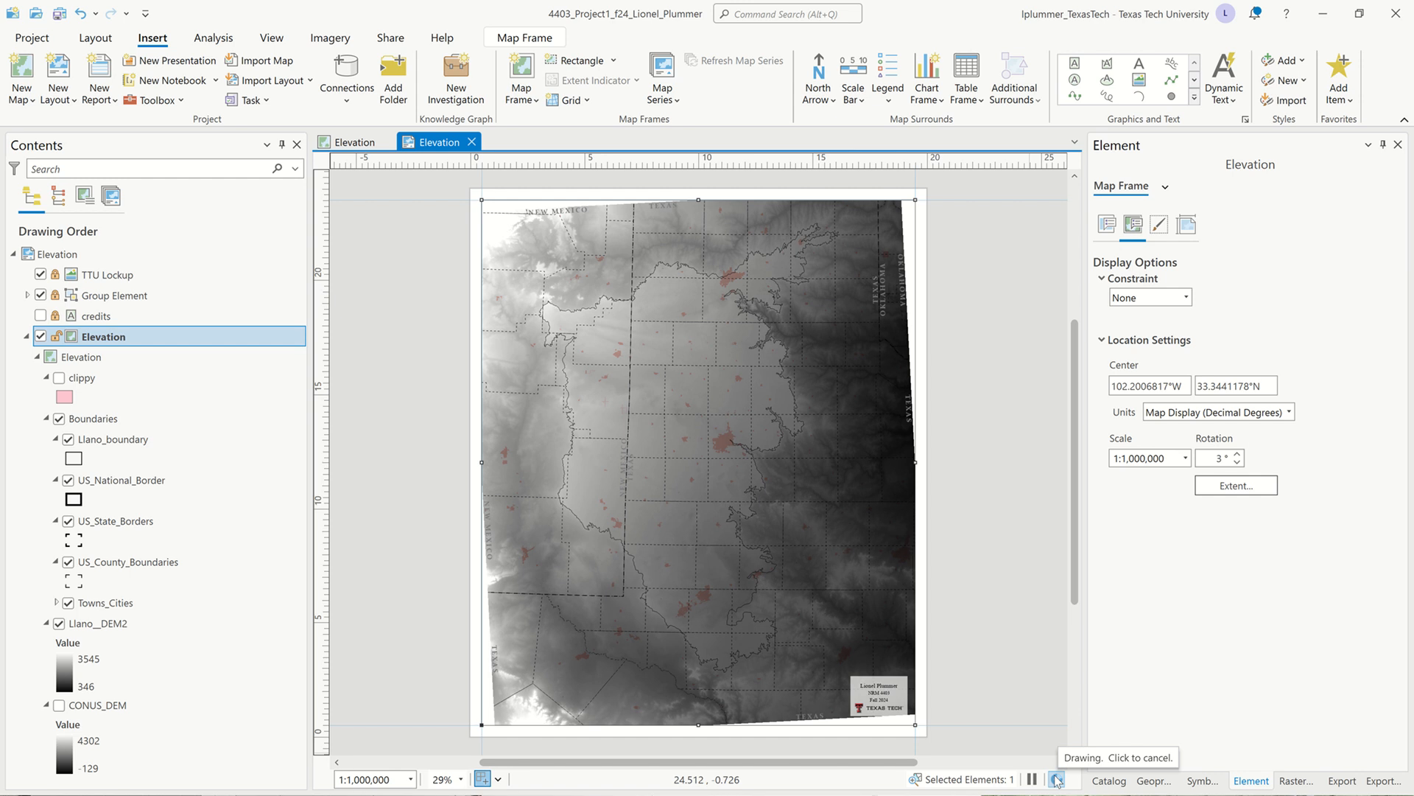
{"action": "mouse_move", "coordinate": [608, 31]}
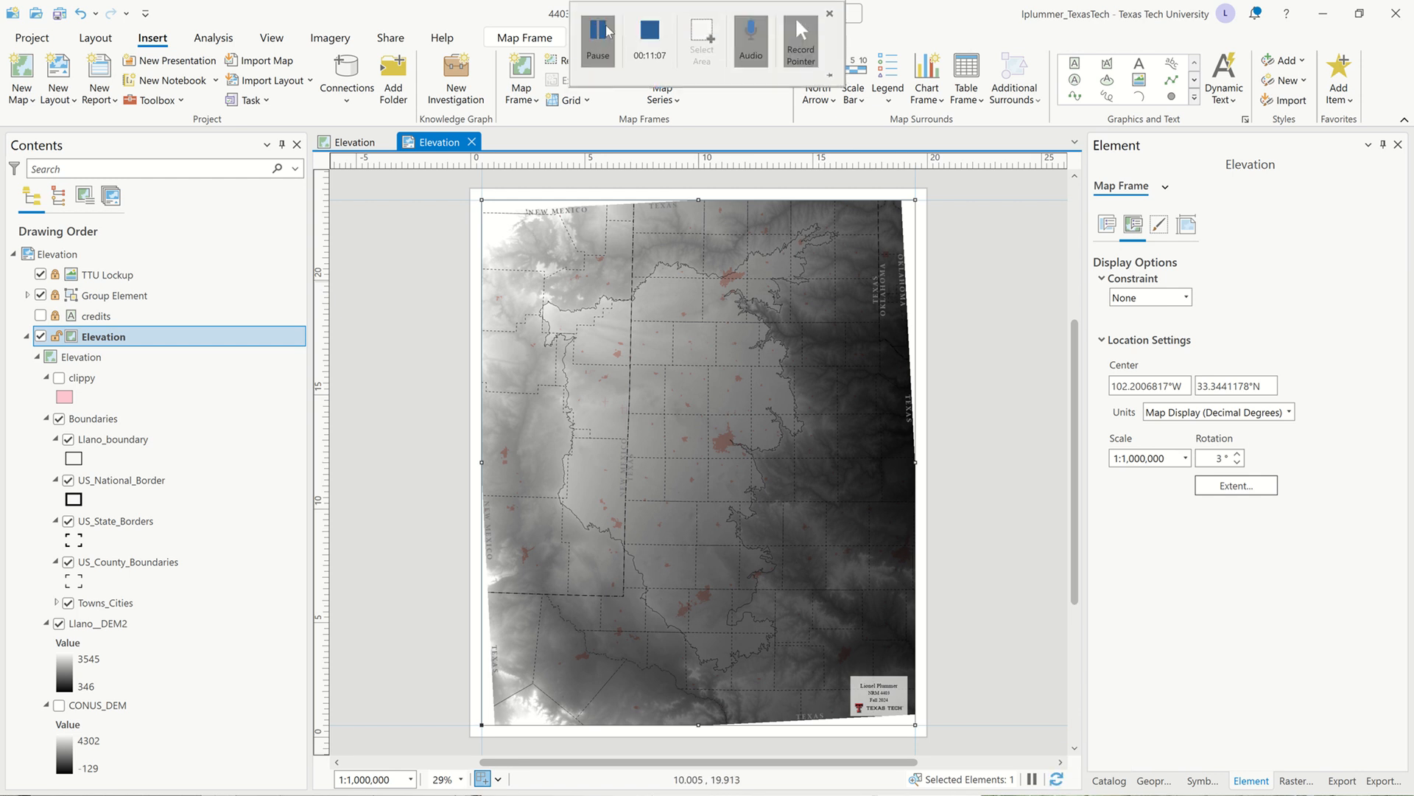
{"action": "left_click", "coordinate": [81, 356]}
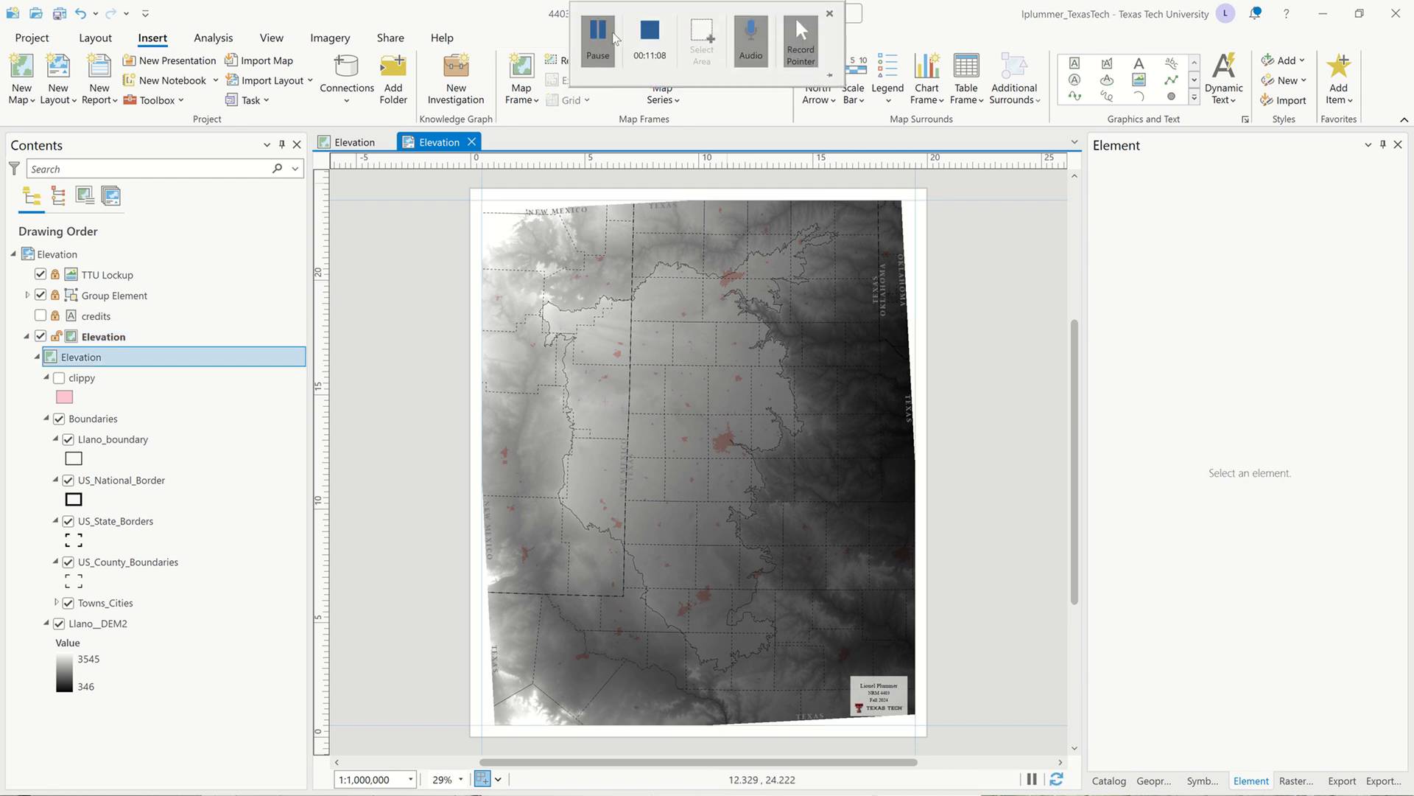
{"action": "double_click", "coordinate": [52, 359]}
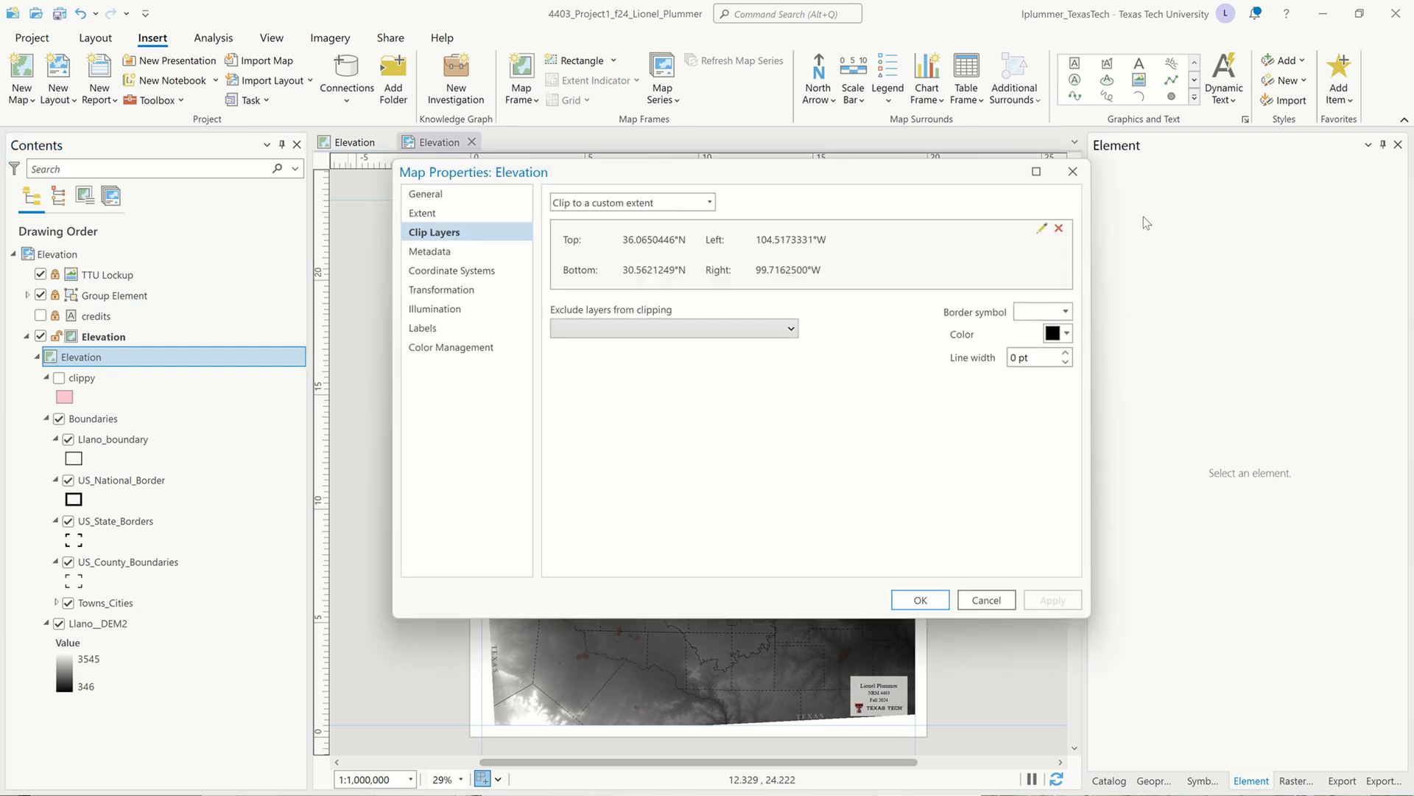
{"action": "left_click", "coordinate": [1058, 229]}
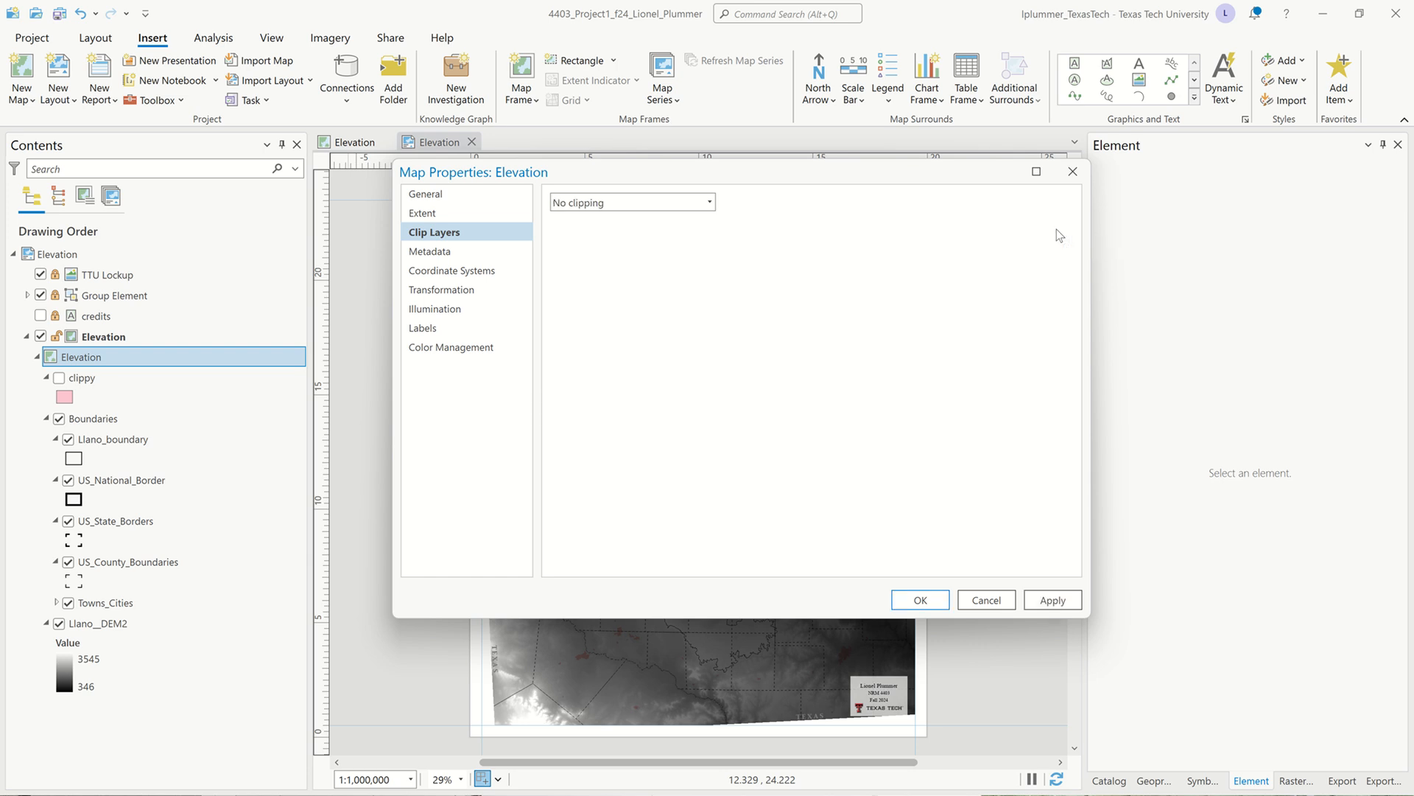
{"action": "left_click", "coordinate": [920, 600]}
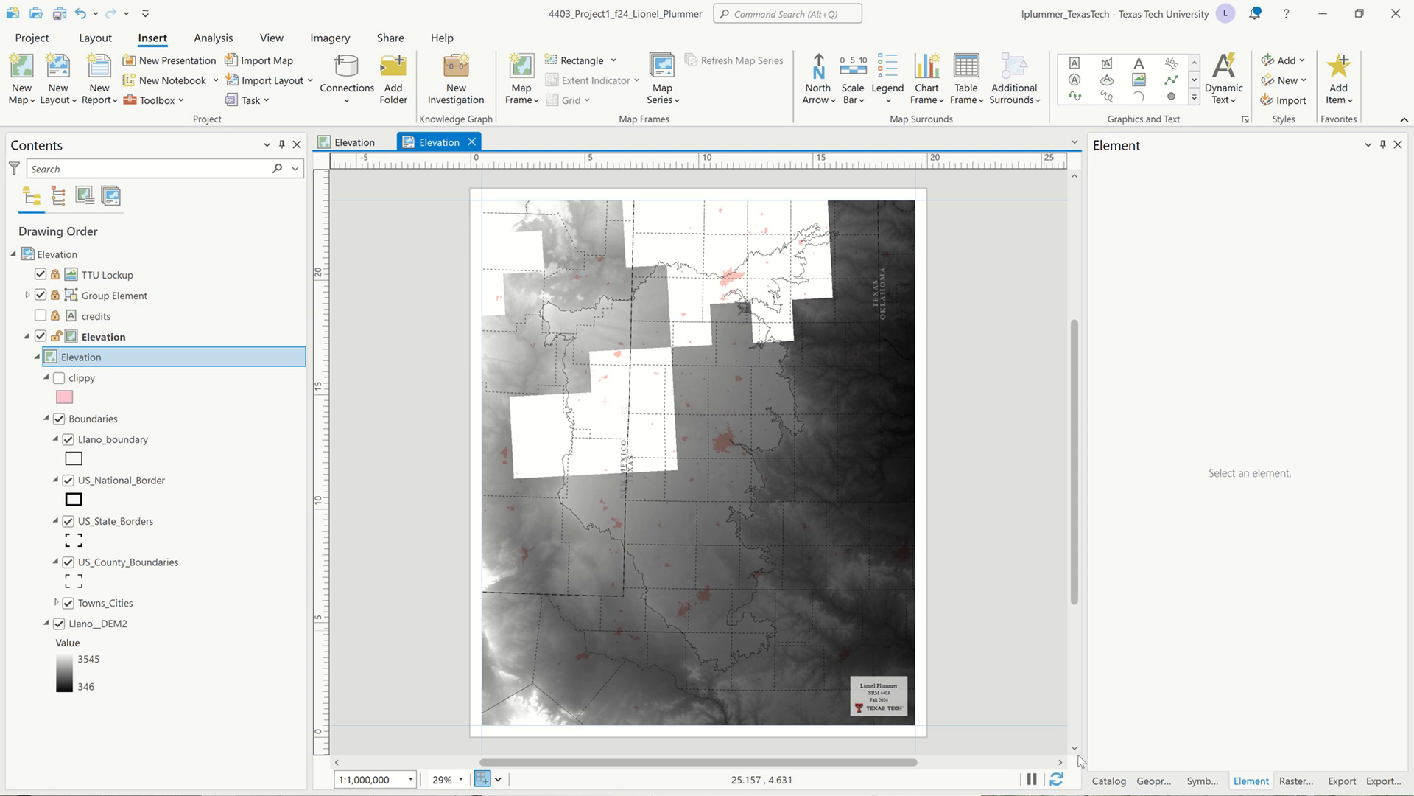
{"action": "left_click", "coordinate": [1058, 779]}
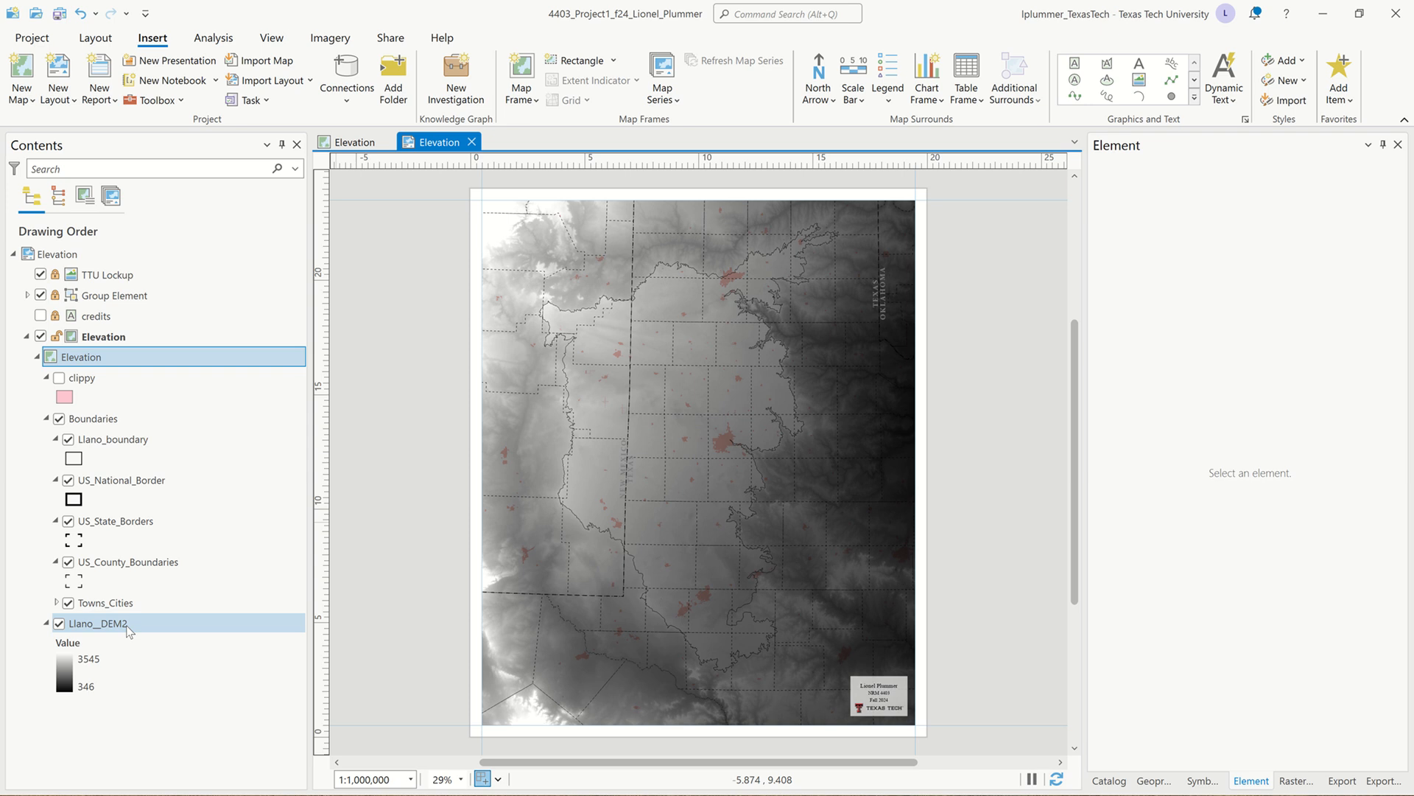
{"action": "key", "text": "ctrl+s"}
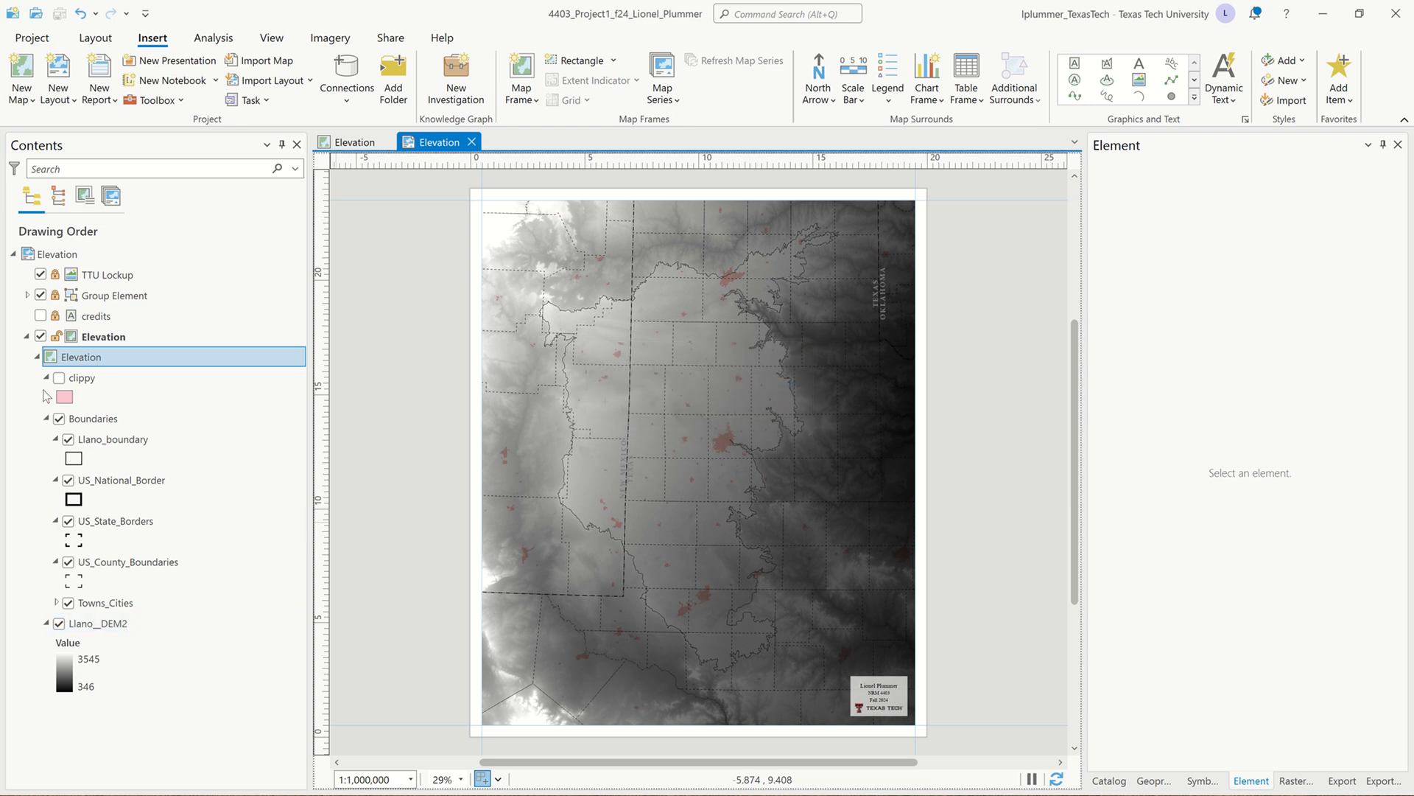
Step: Remove the Boundaries group and the clippy layer from the Elevation map
{"action": "left_click", "coordinate": [48, 418]}
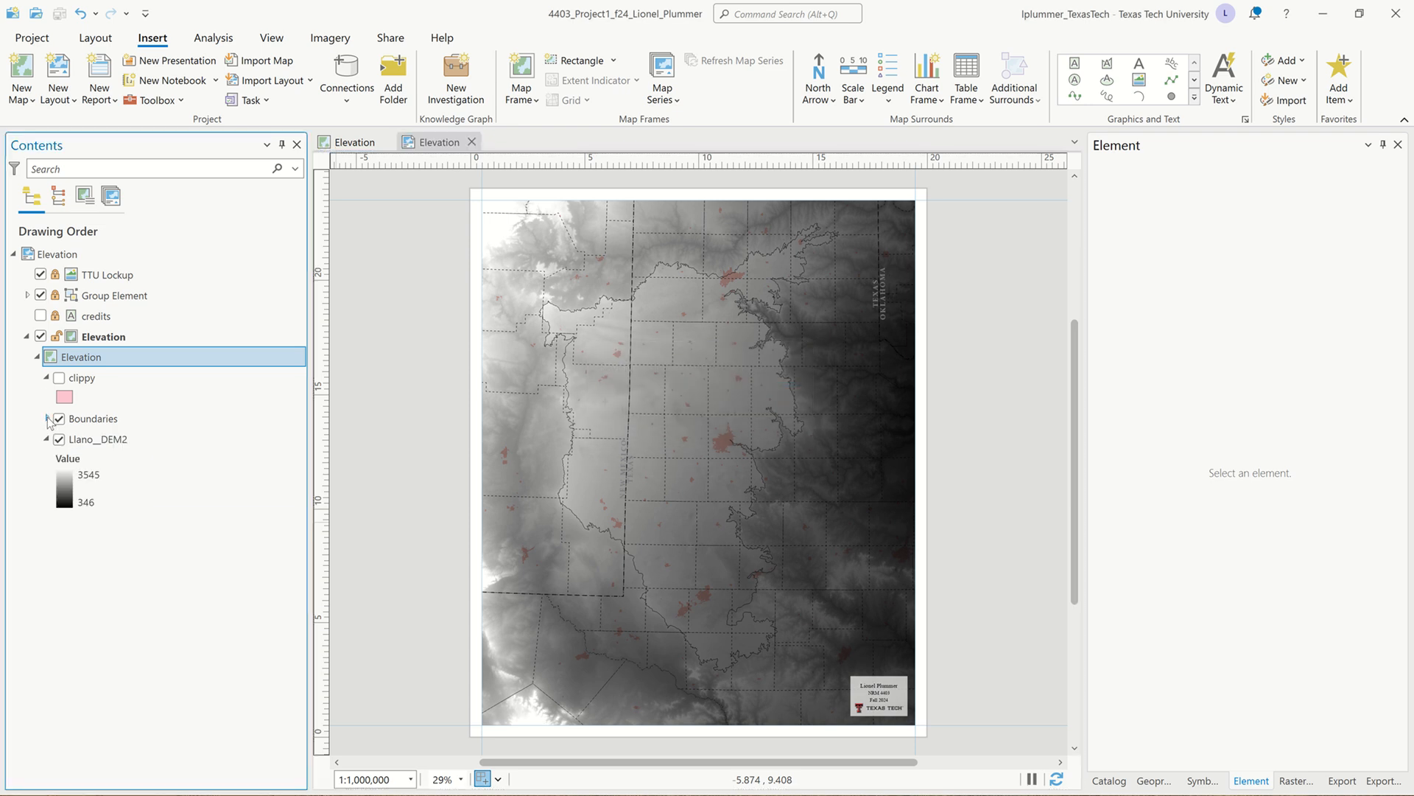
{"action": "left_click", "coordinate": [94, 419]}
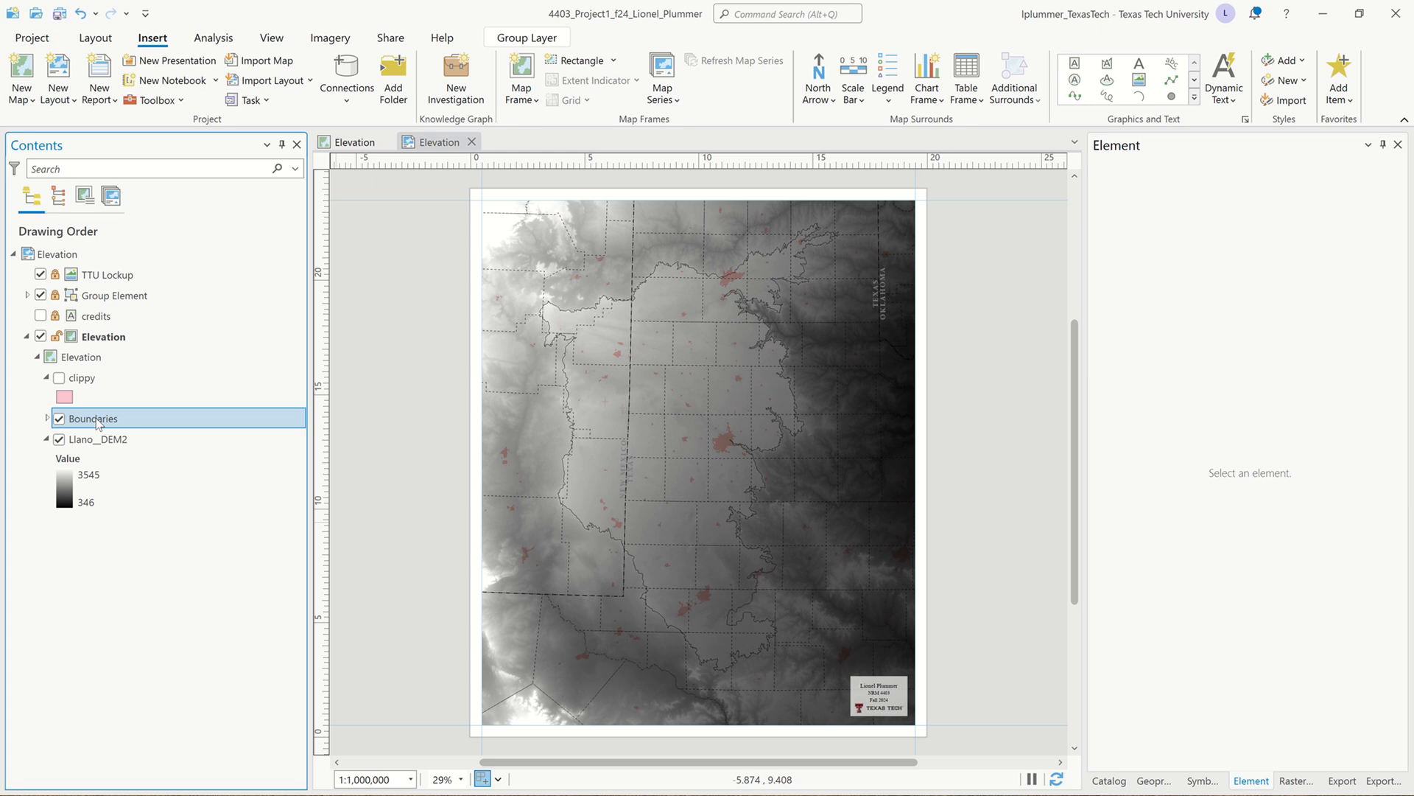
{"action": "left_click", "coordinate": [82, 378], "text": "ctrl"}
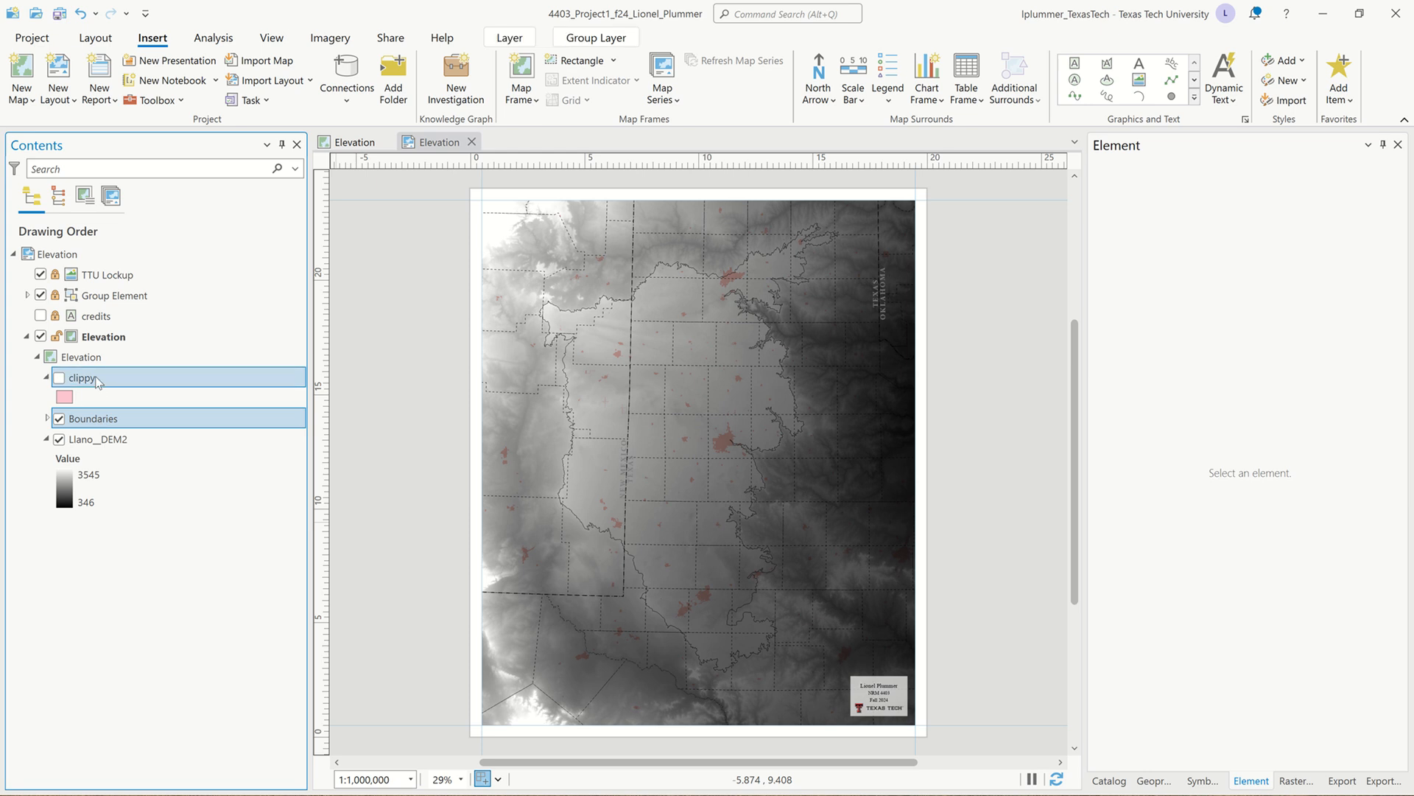
{"action": "right_click", "coordinate": [98, 382]}
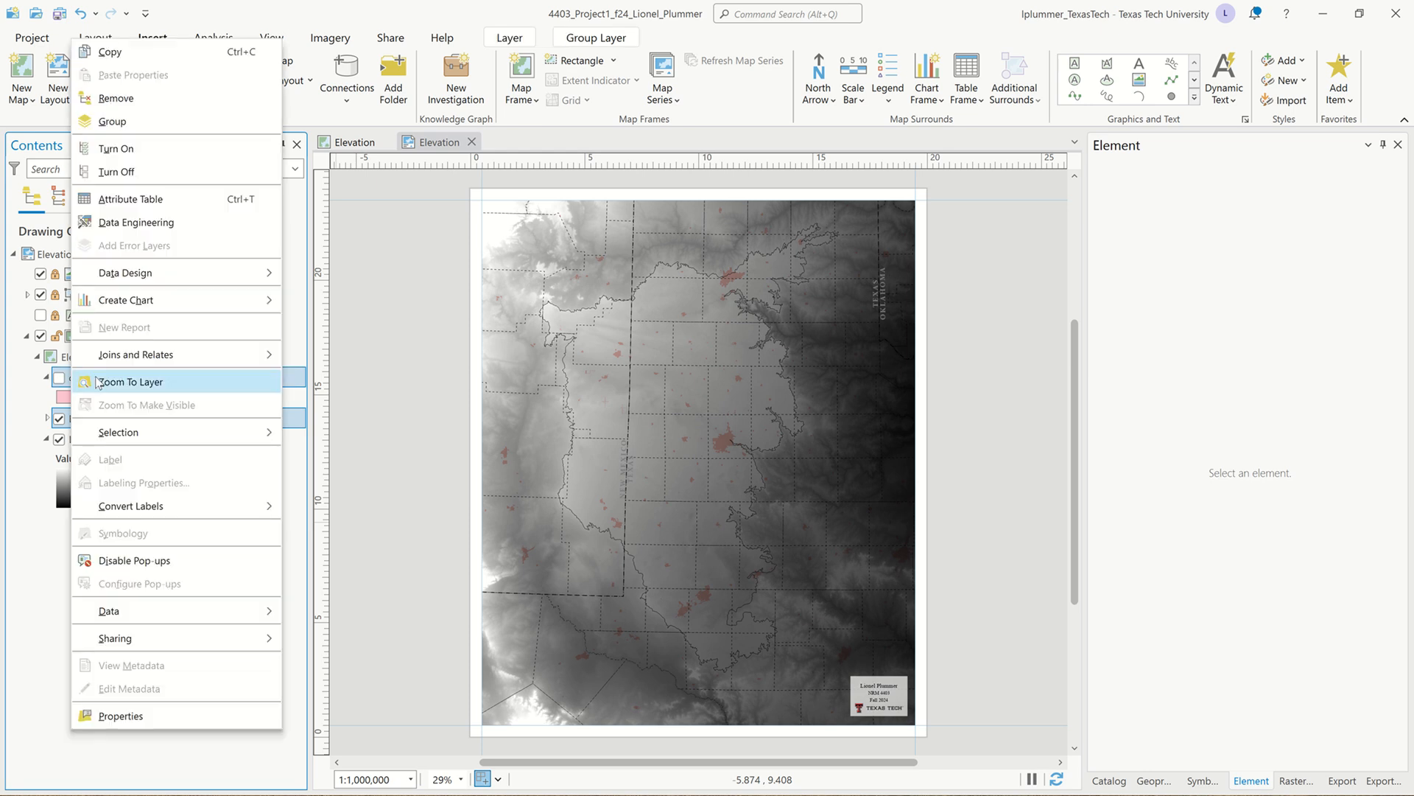
{"action": "left_click", "coordinate": [163, 103]}
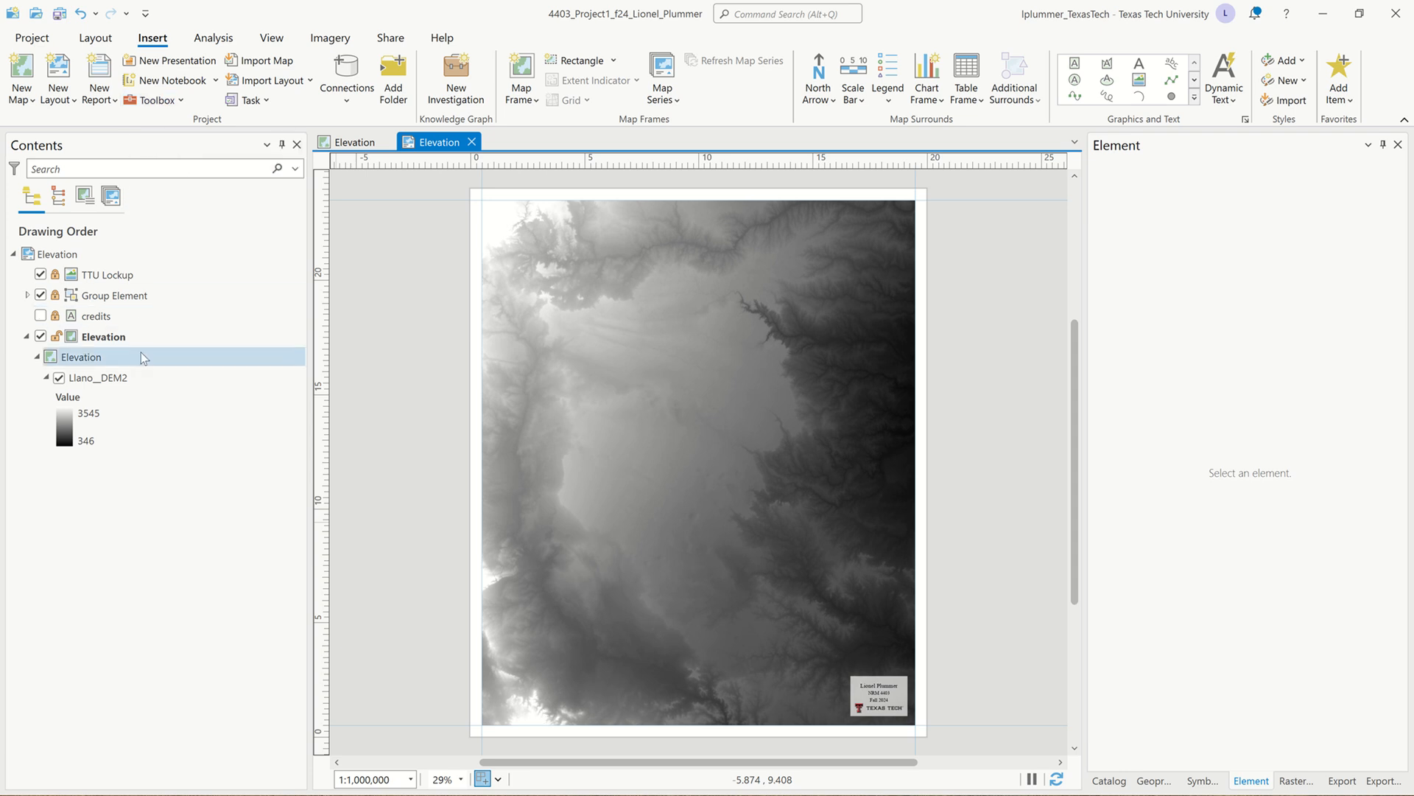
Step: Search the geoprocessing tools for "contour" and open the Spatial Analyst version of the Contour tool
{"action": "left_click", "coordinate": [224, 43]}
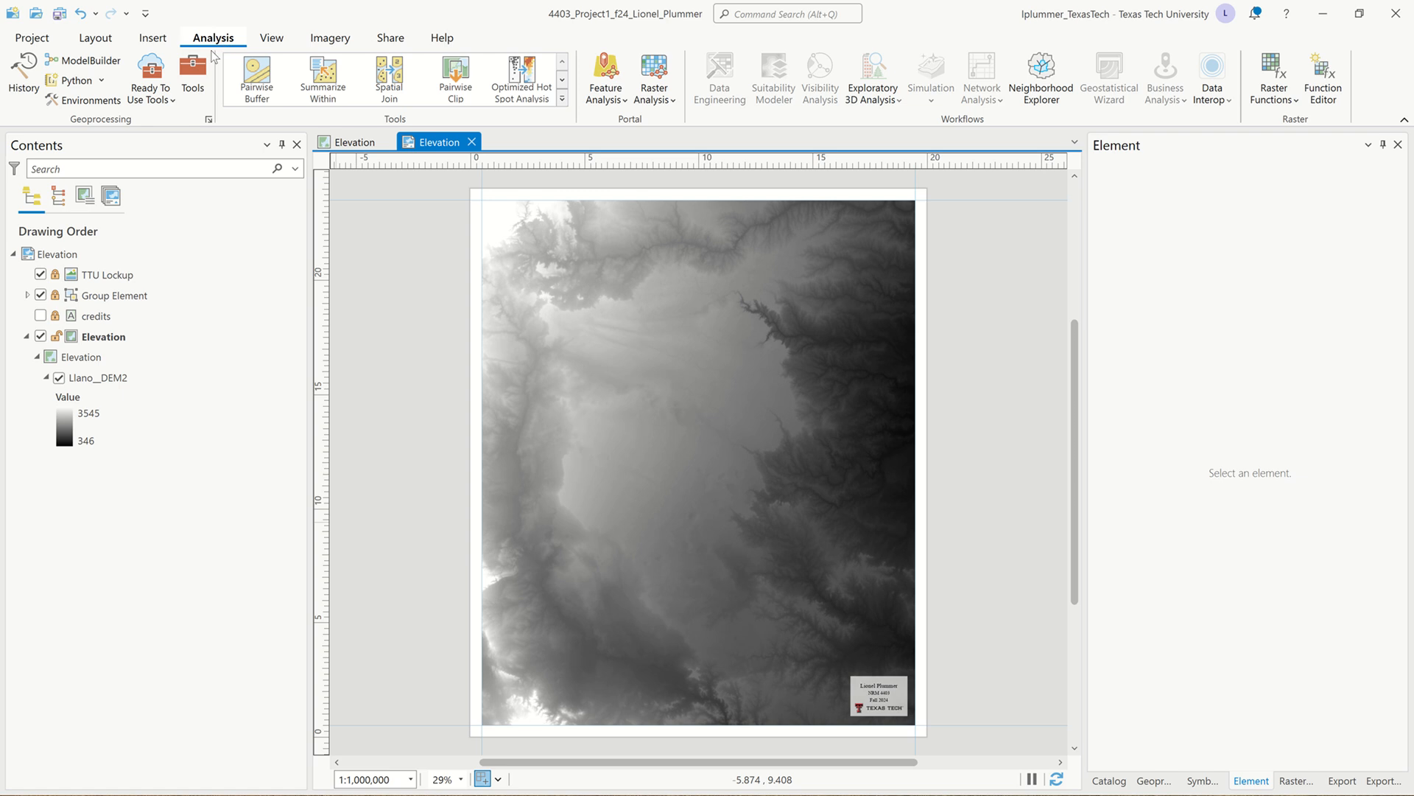
{"action": "left_click", "coordinate": [193, 74]}
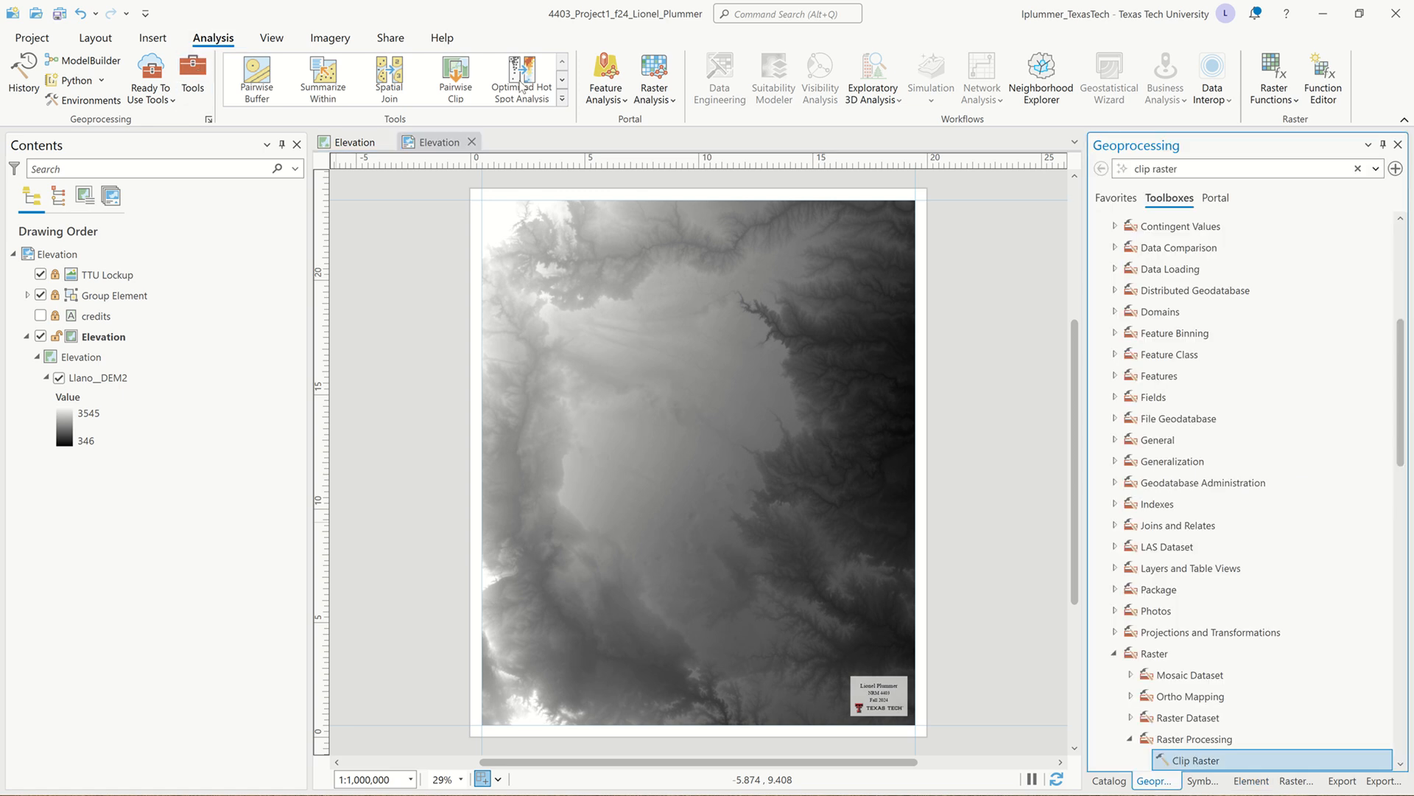
{"action": "left_click_drag", "start_coordinate": [1179, 169], "coordinate": [1057, 169]}
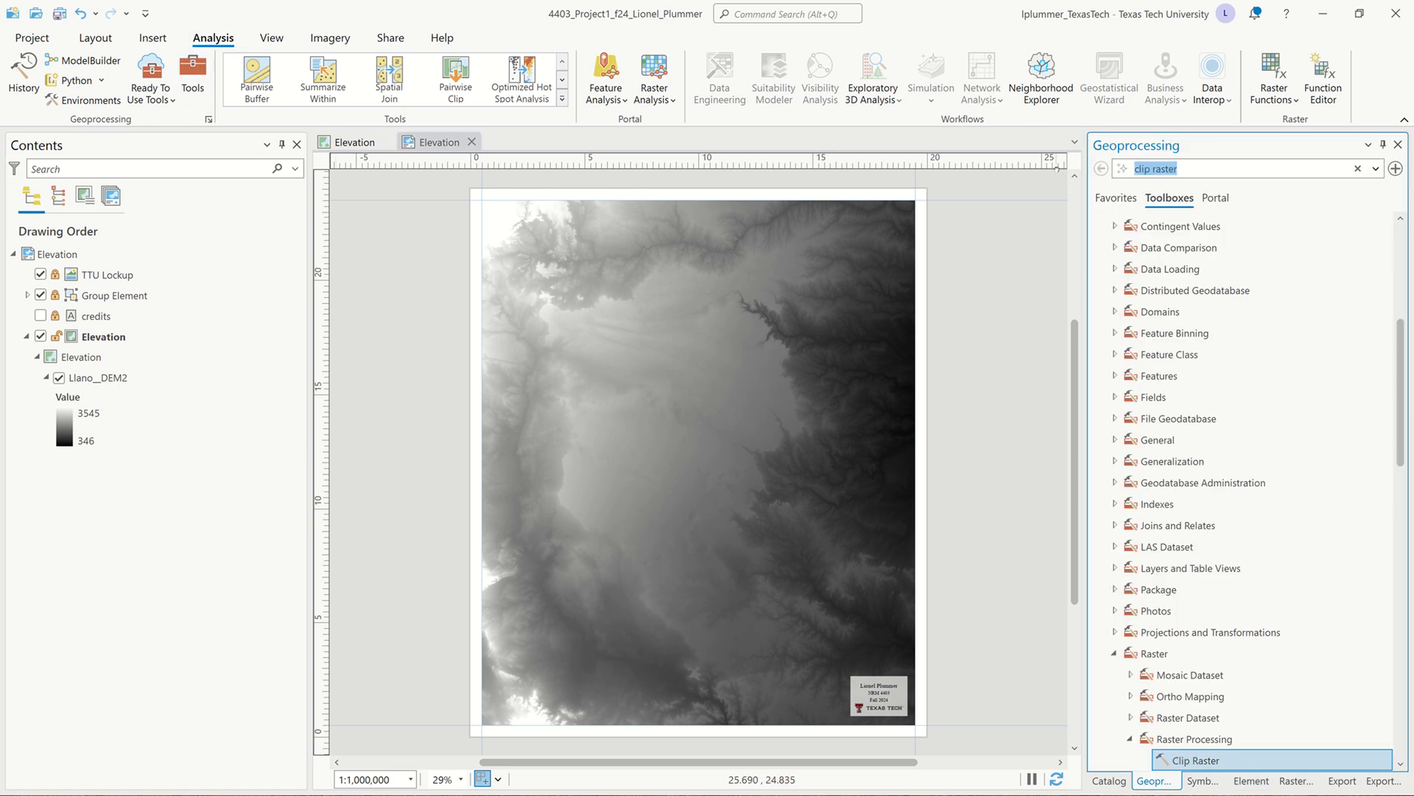
{"action": "type", "text": "contour"}
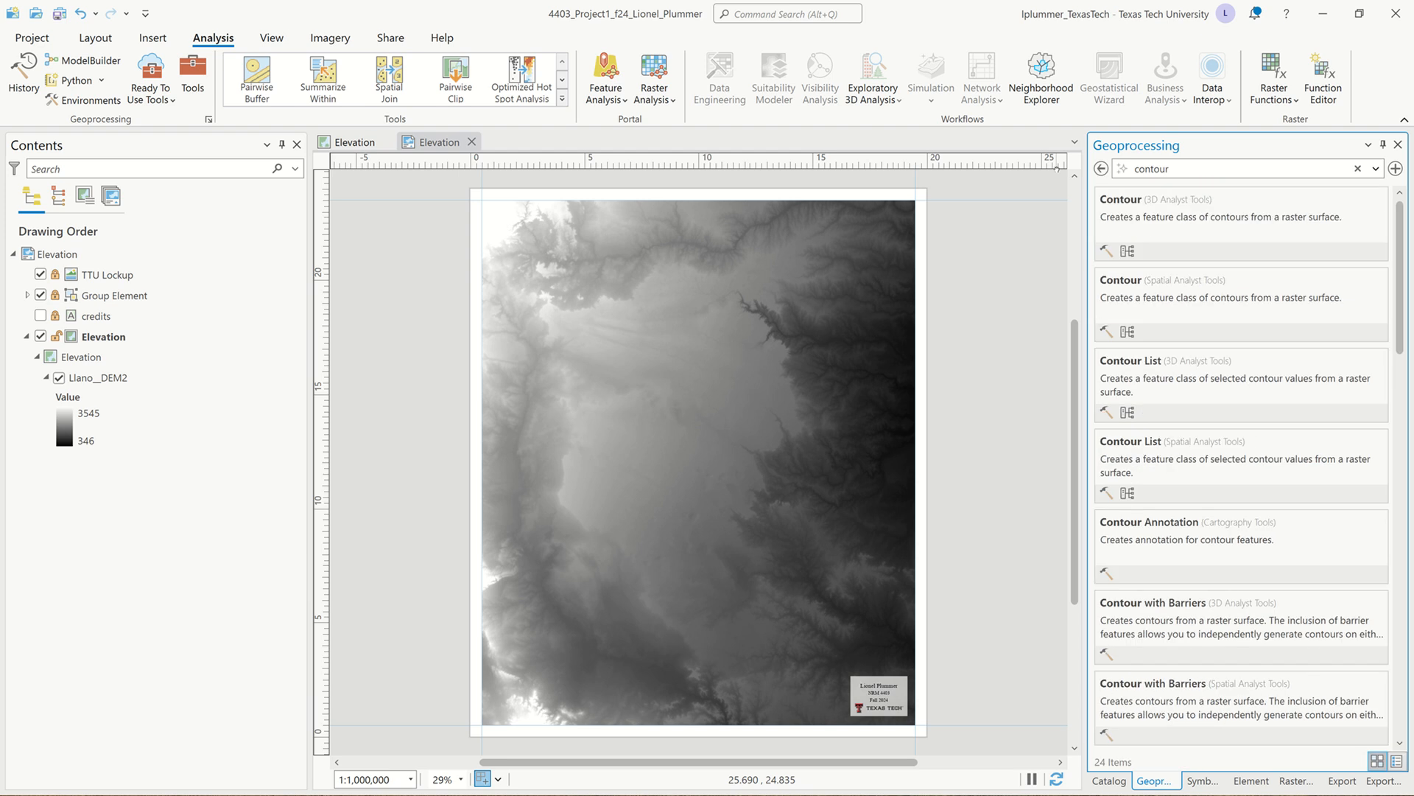
{"action": "left_click", "coordinate": [1191, 280]}
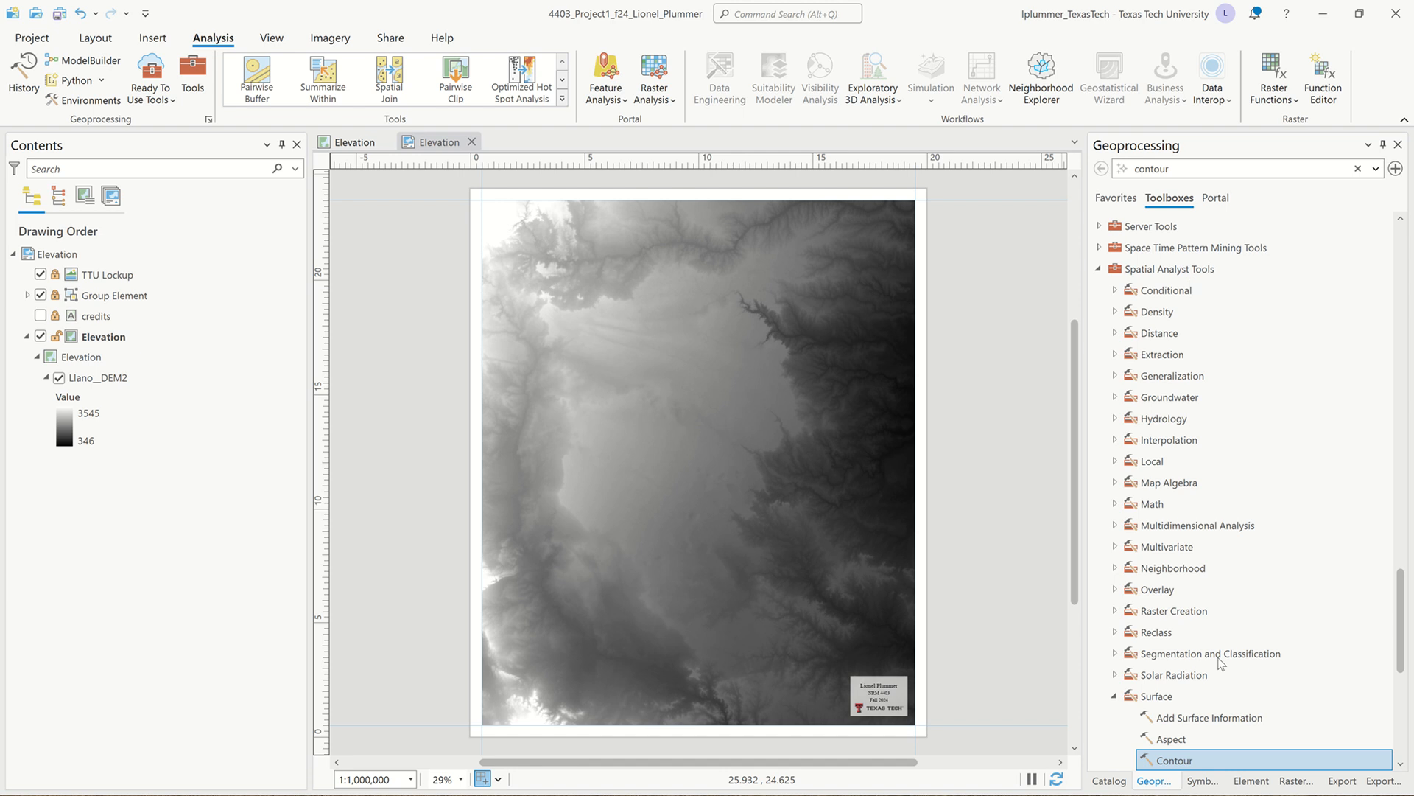
{"action": "left_click", "coordinate": [1201, 761]}
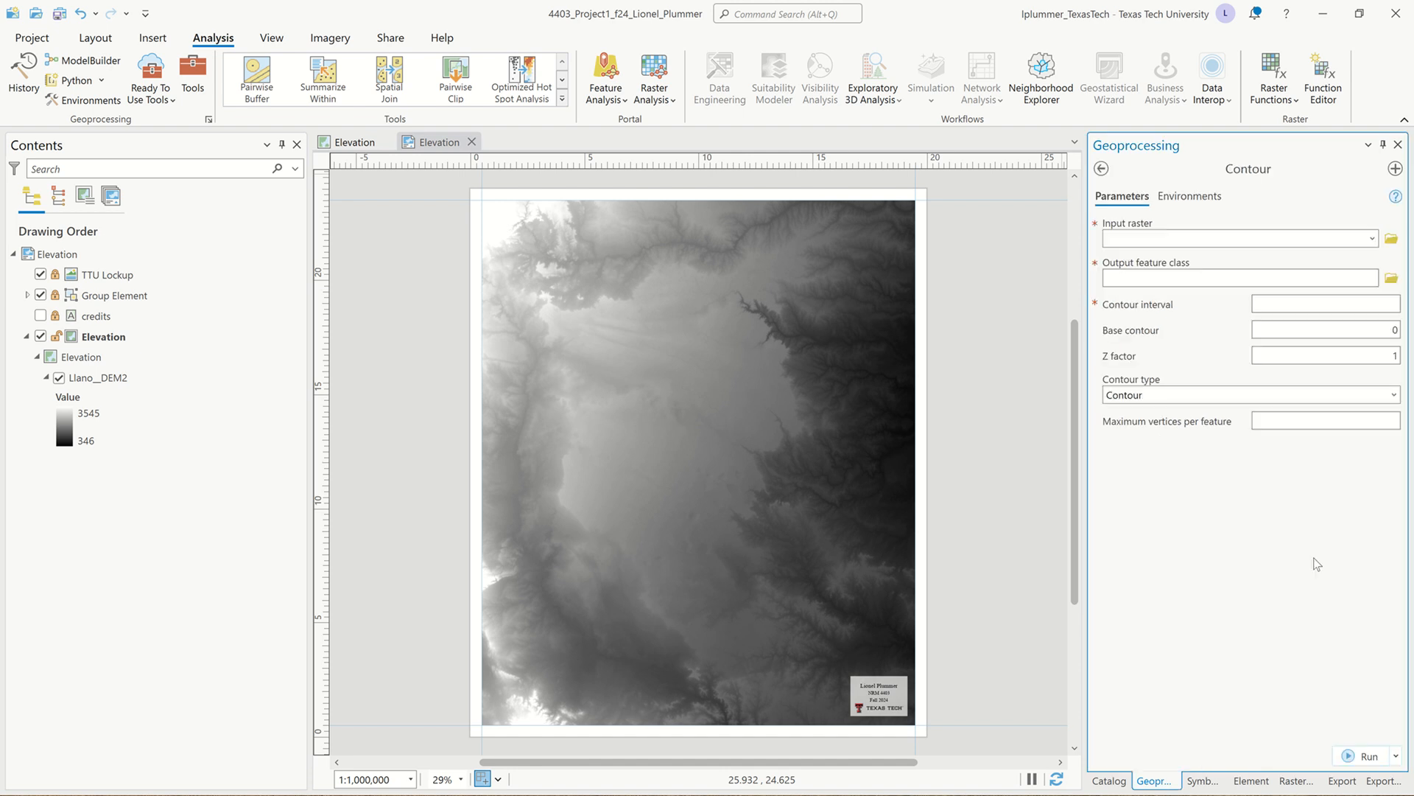
Step: Use Llano__DEM2 as the input raster with the default output feature class, and set the contour interval to 40
{"action": "left_click", "coordinate": [1373, 238]}
{"action": "left_click", "coordinate": [1361, 260]}
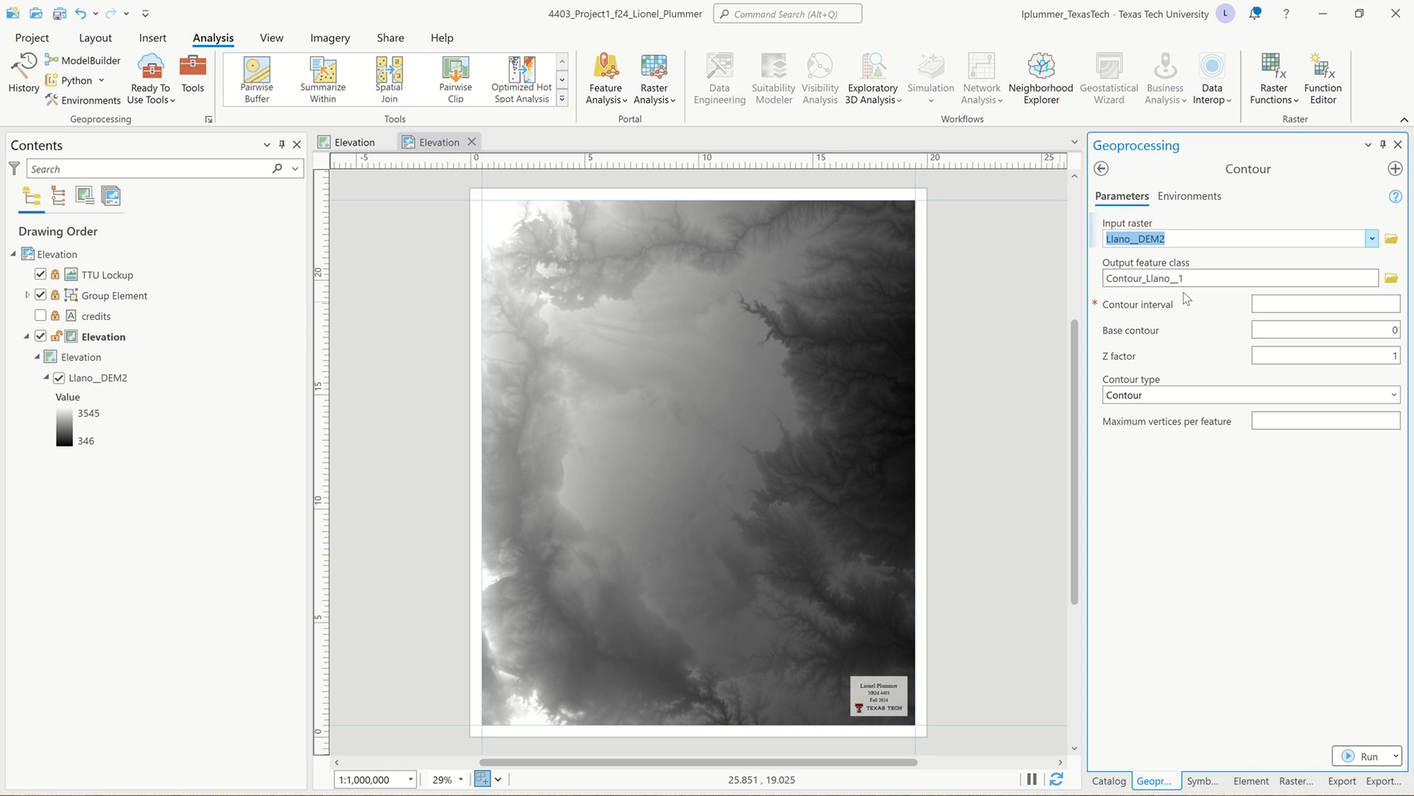
{"action": "left_click", "coordinate": [1392, 279]}
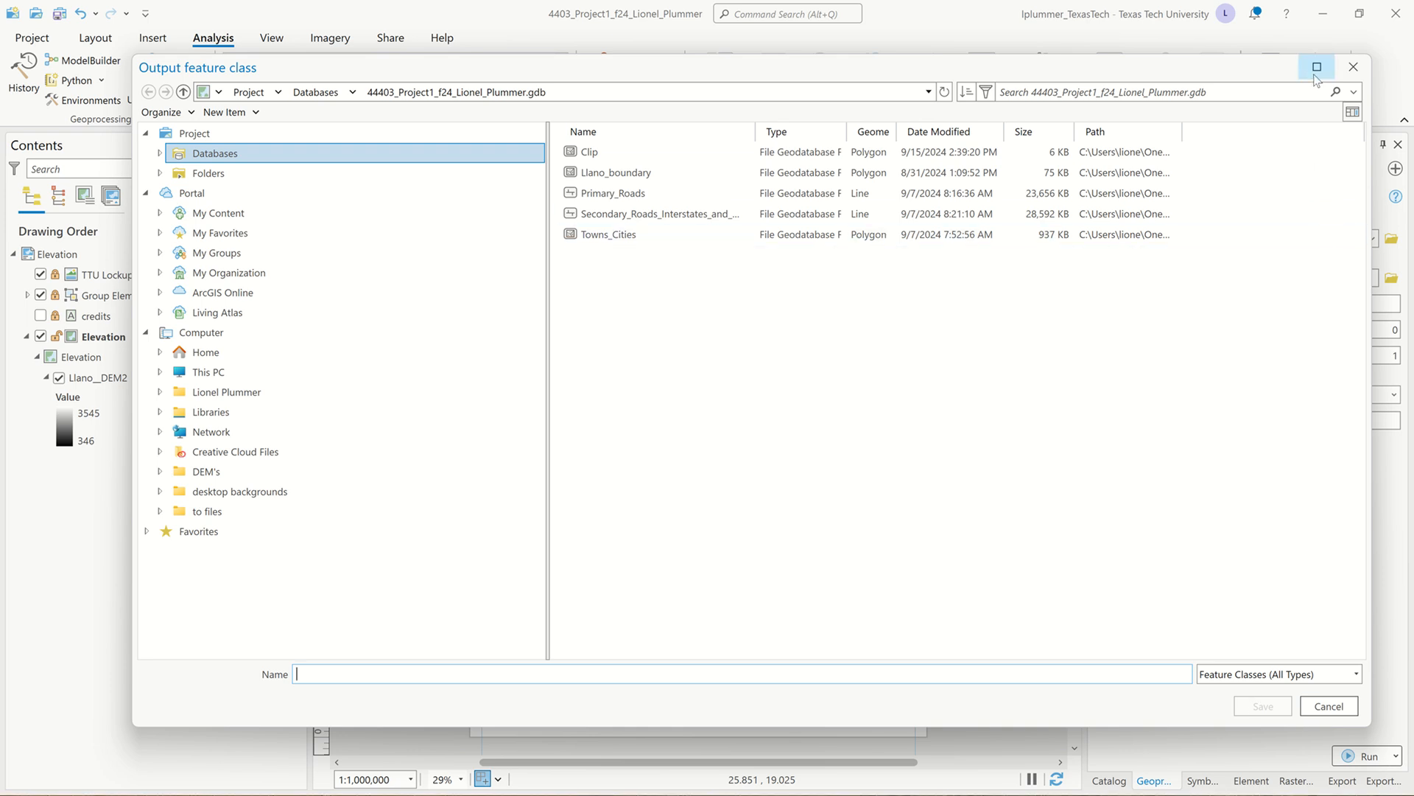
{"action": "left_click", "coordinate": [1354, 68]}
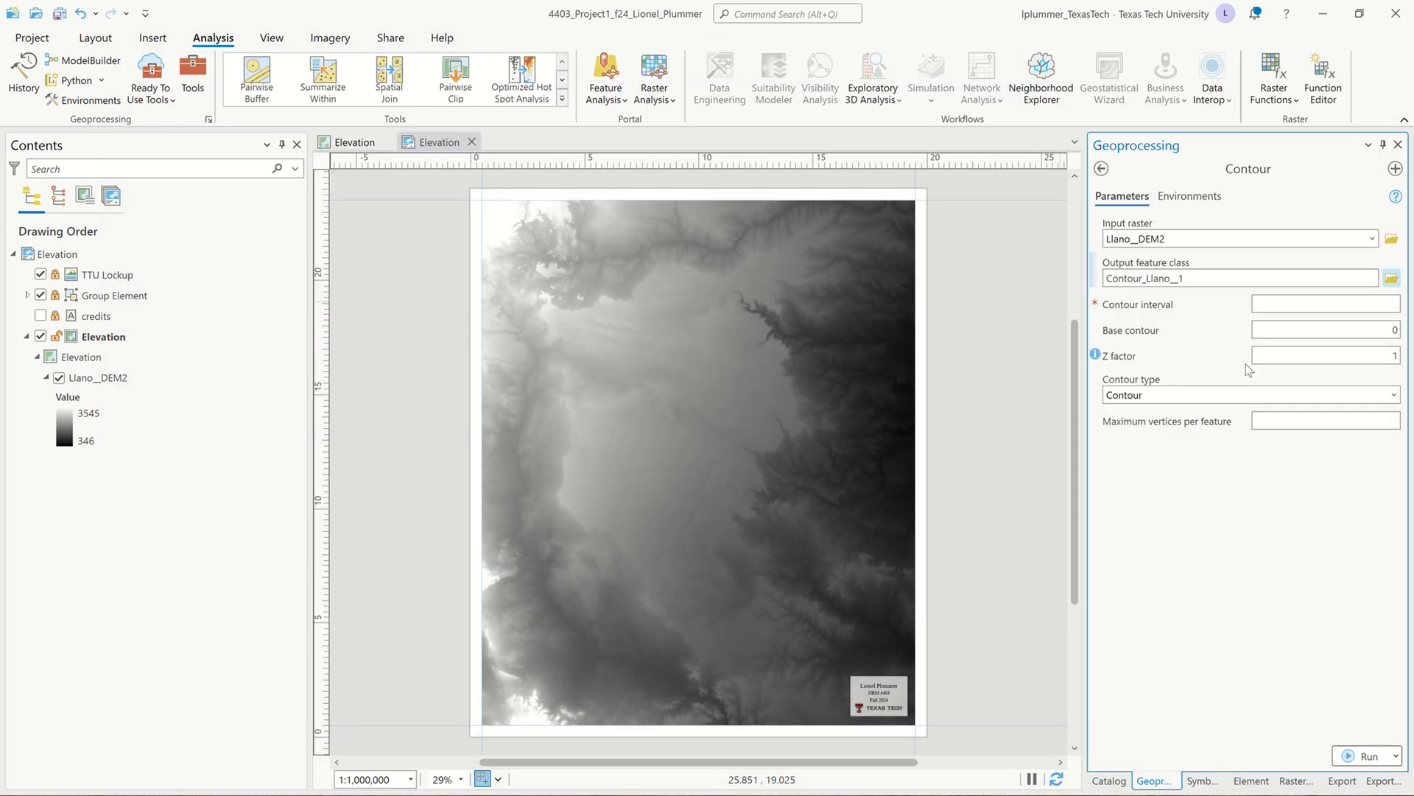
{"action": "left_click", "coordinate": [1363, 303]}
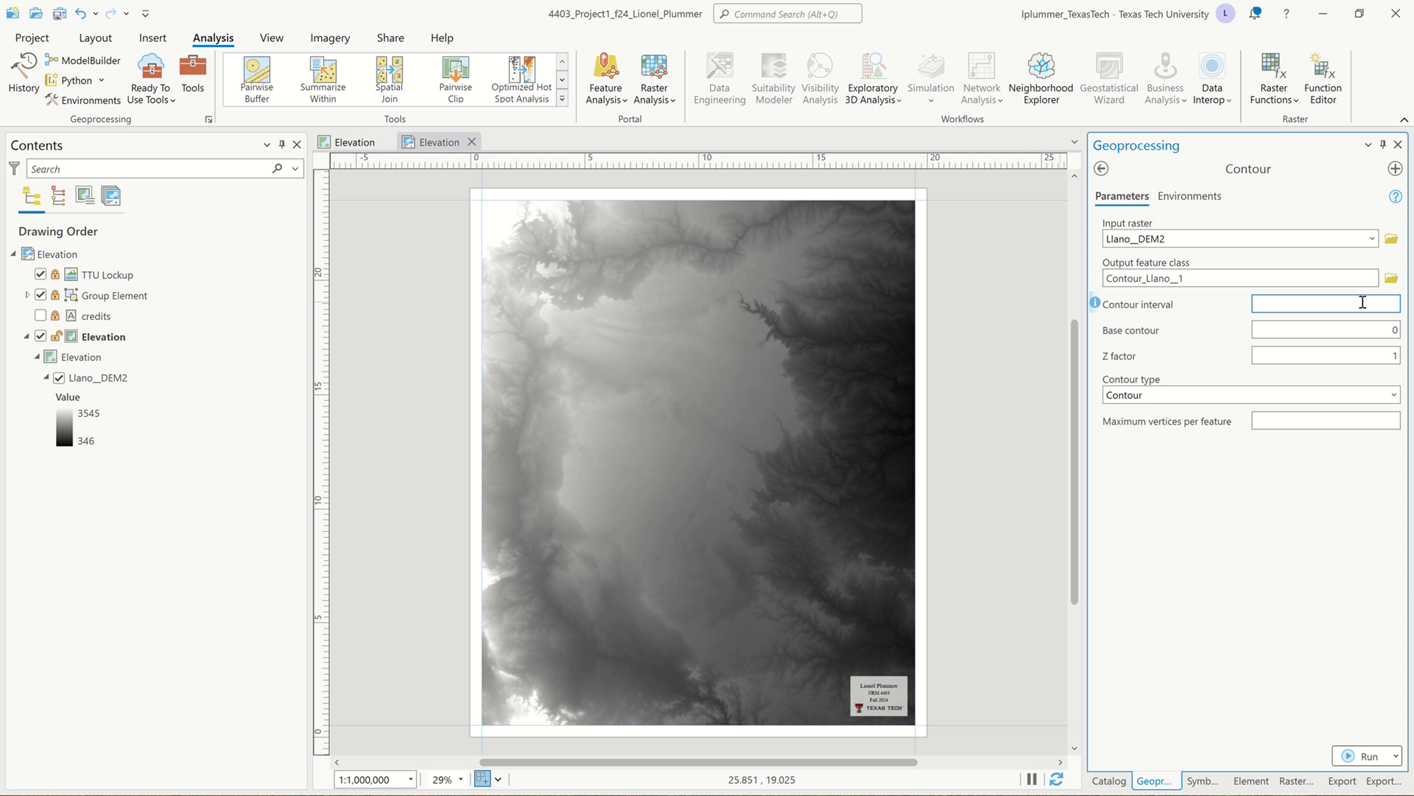
{"action": "type", "text": "40"}
Step: Set the base contour to 350, close to the DEM's lowest elevation, keeping the default Z factor
{"action": "left_click", "coordinate": [1095, 329]}
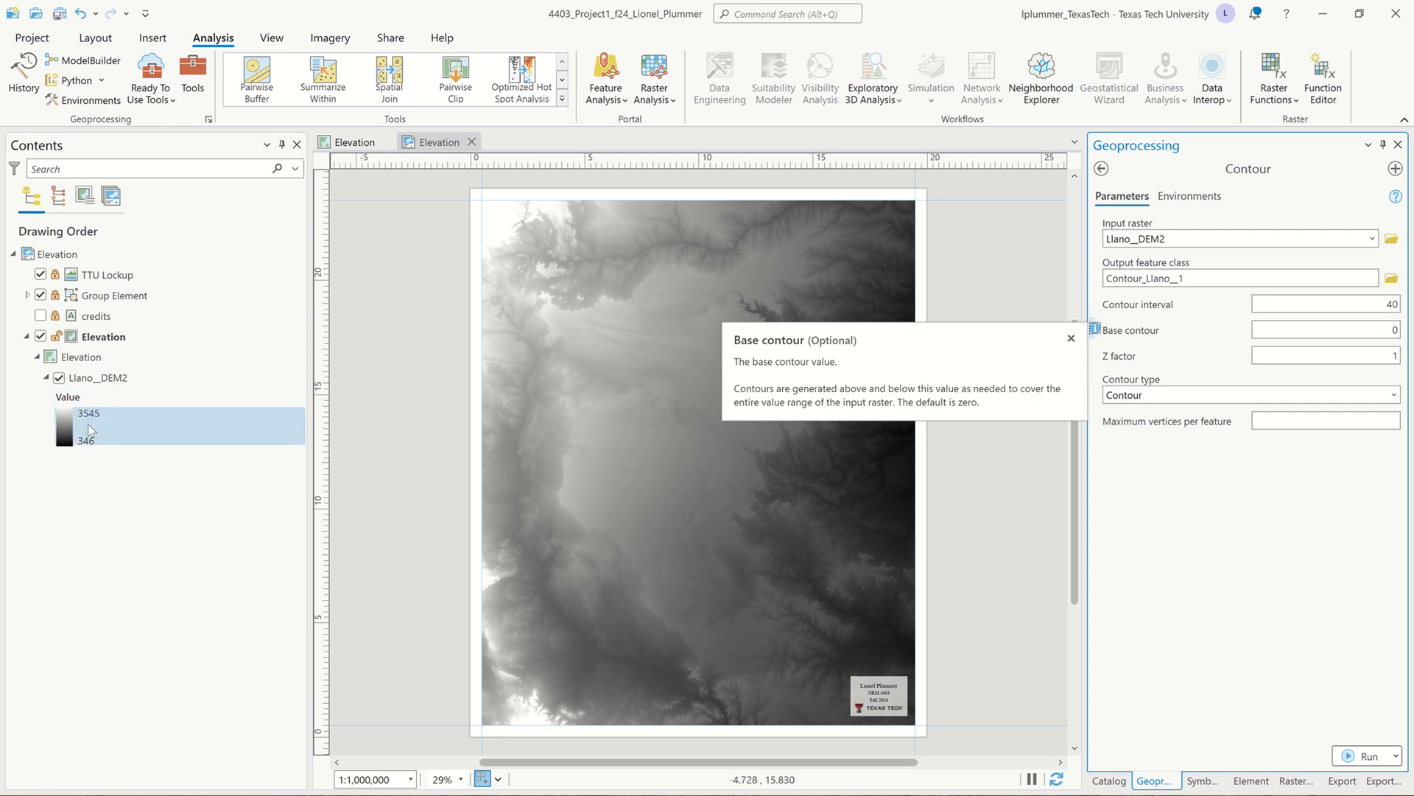
{"action": "left_click", "coordinate": [81, 445]}
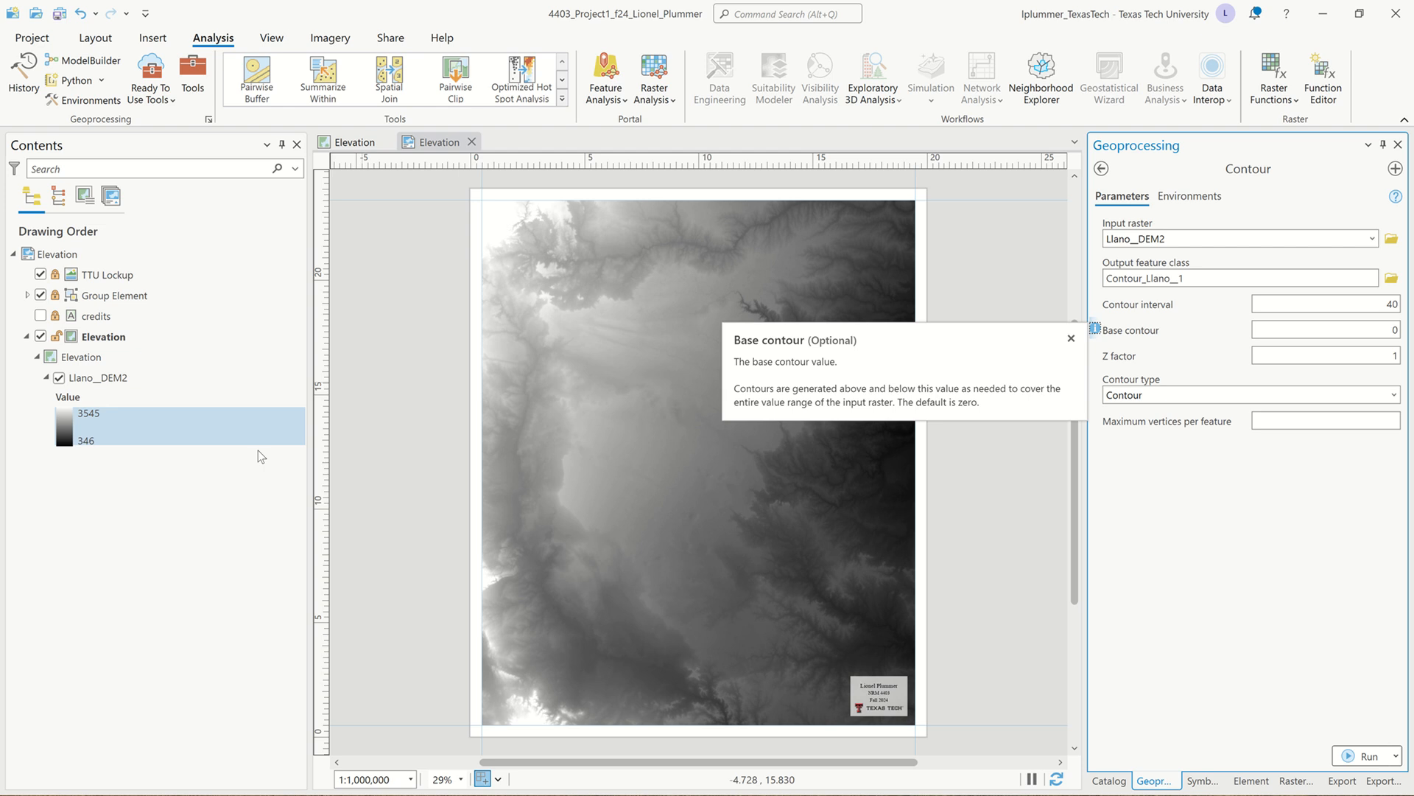
{"action": "left_click", "coordinate": [1294, 329]}
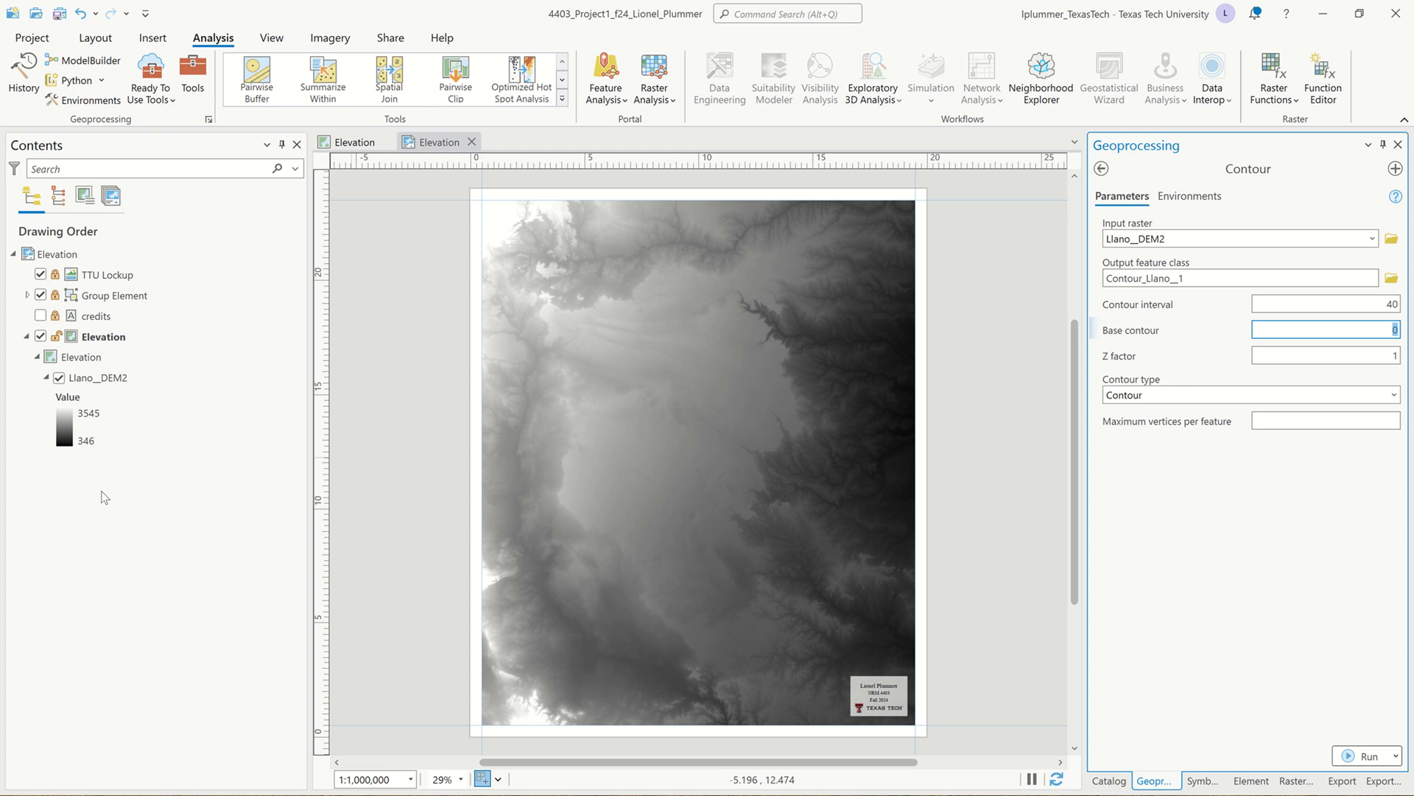
{"action": "left_click", "coordinate": [90, 445]}
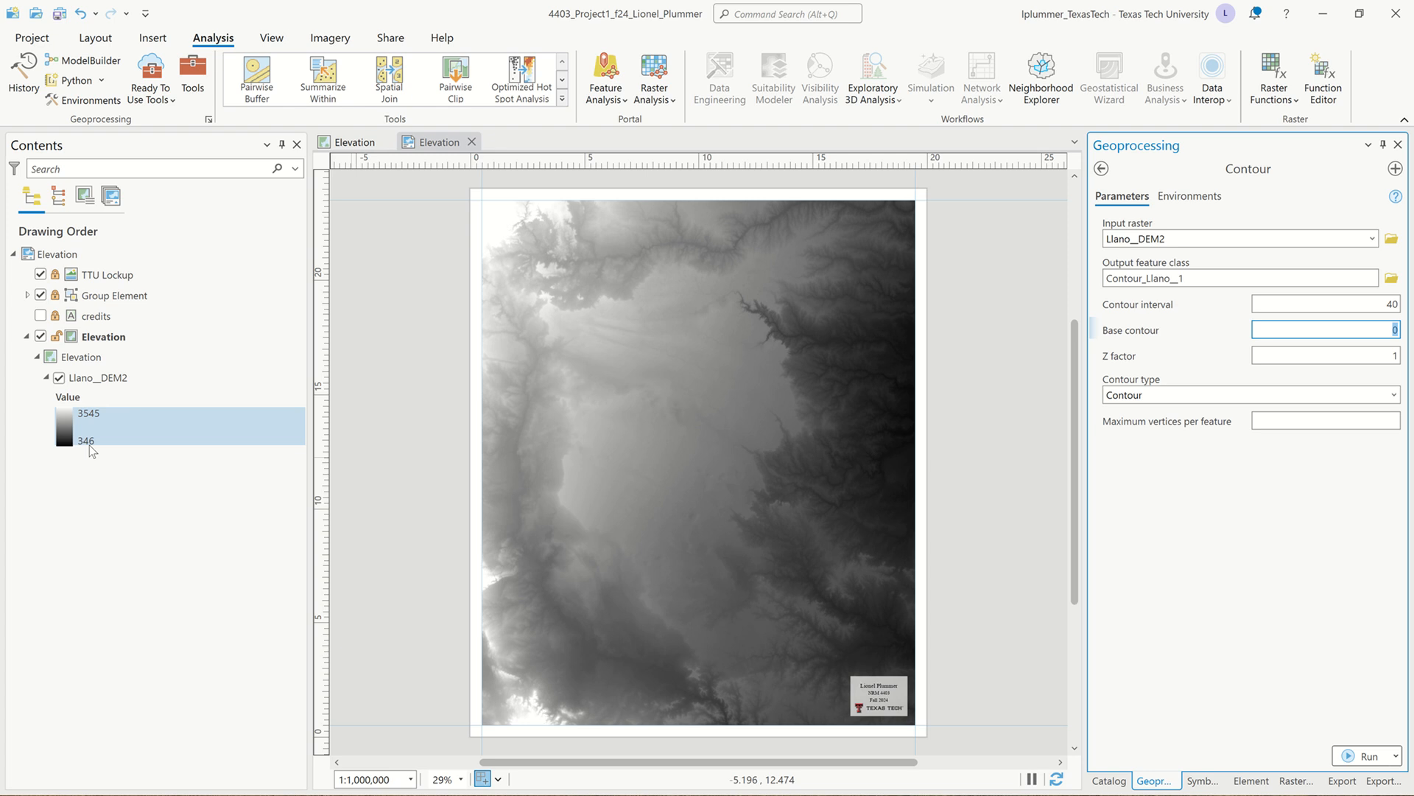
{"action": "type", "text": "350"}
{"action": "key", "text": "Tab"}
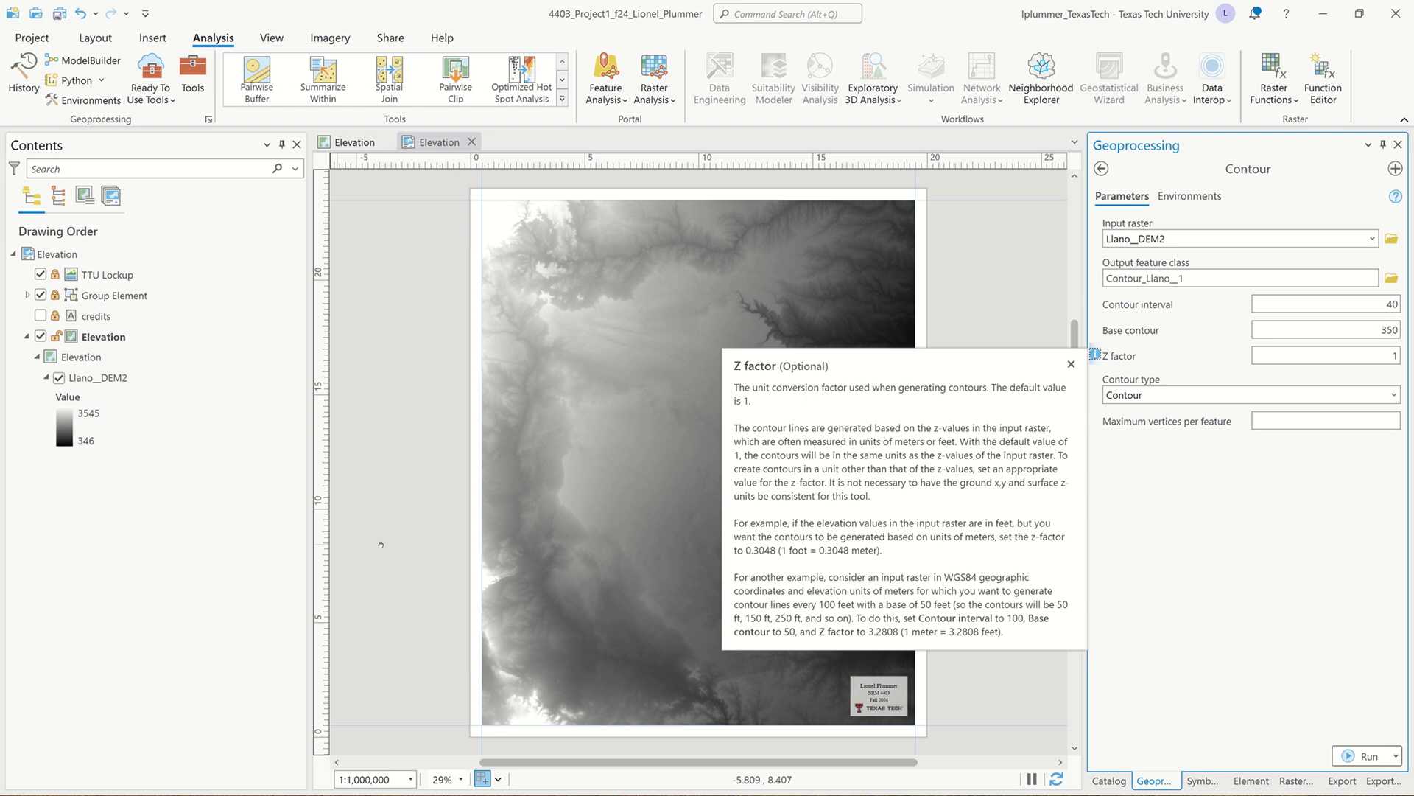
{"action": "key", "text": "Tab"}
{"action": "key", "text": "Tab"}
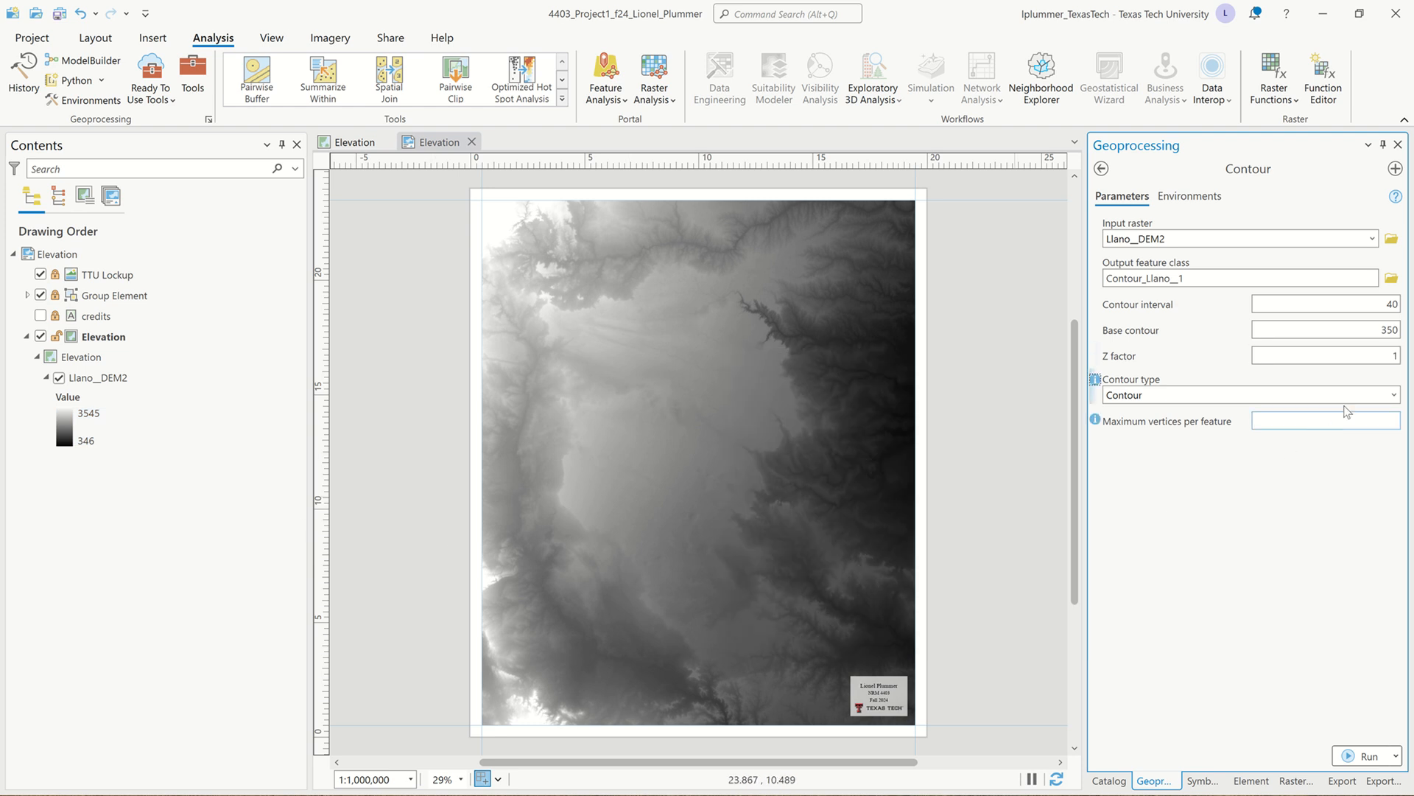
Step: Set the contour type to Contour polygon and the maximum vertices per feature to 25000
{"action": "left_click", "coordinate": [1394, 397]}
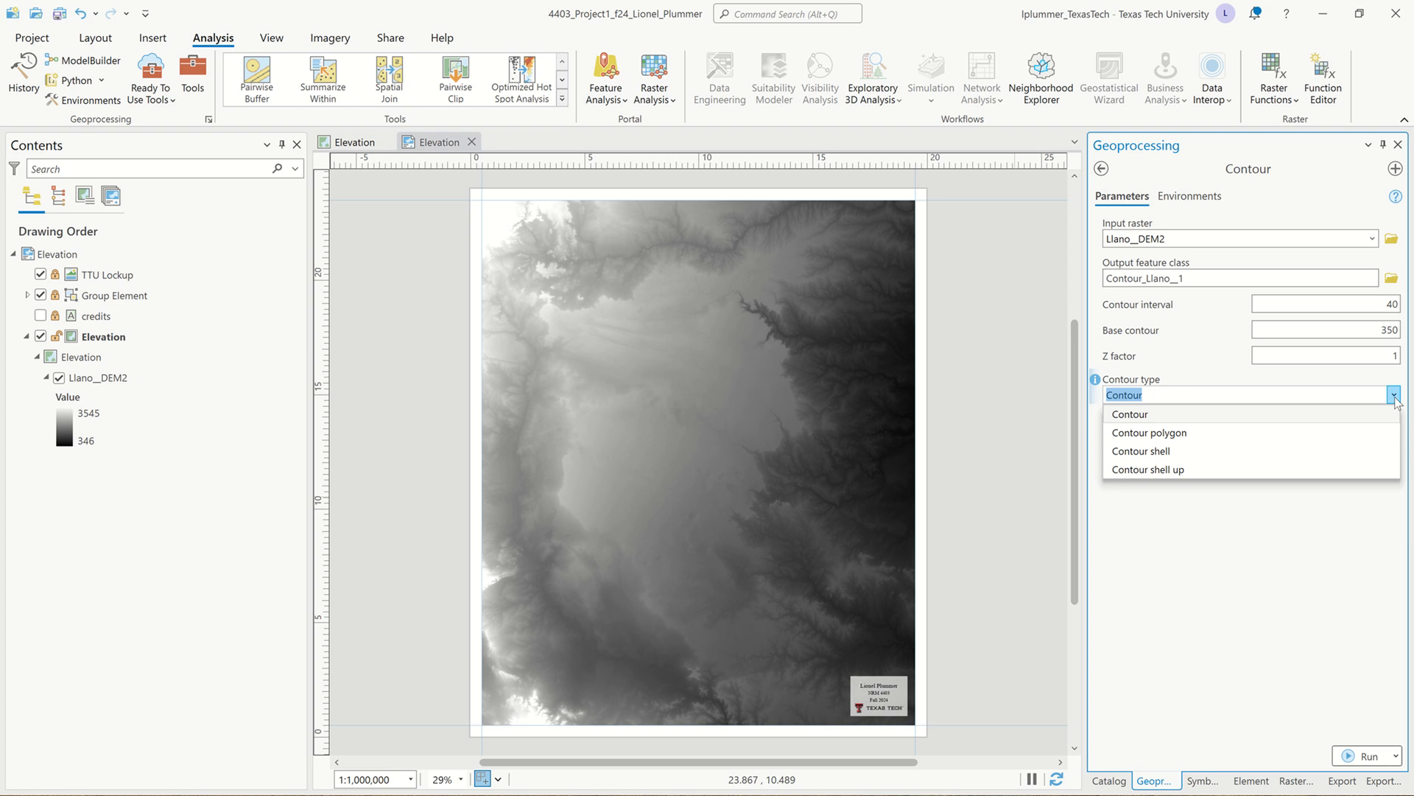
{"action": "left_click", "coordinate": [1185, 435]}
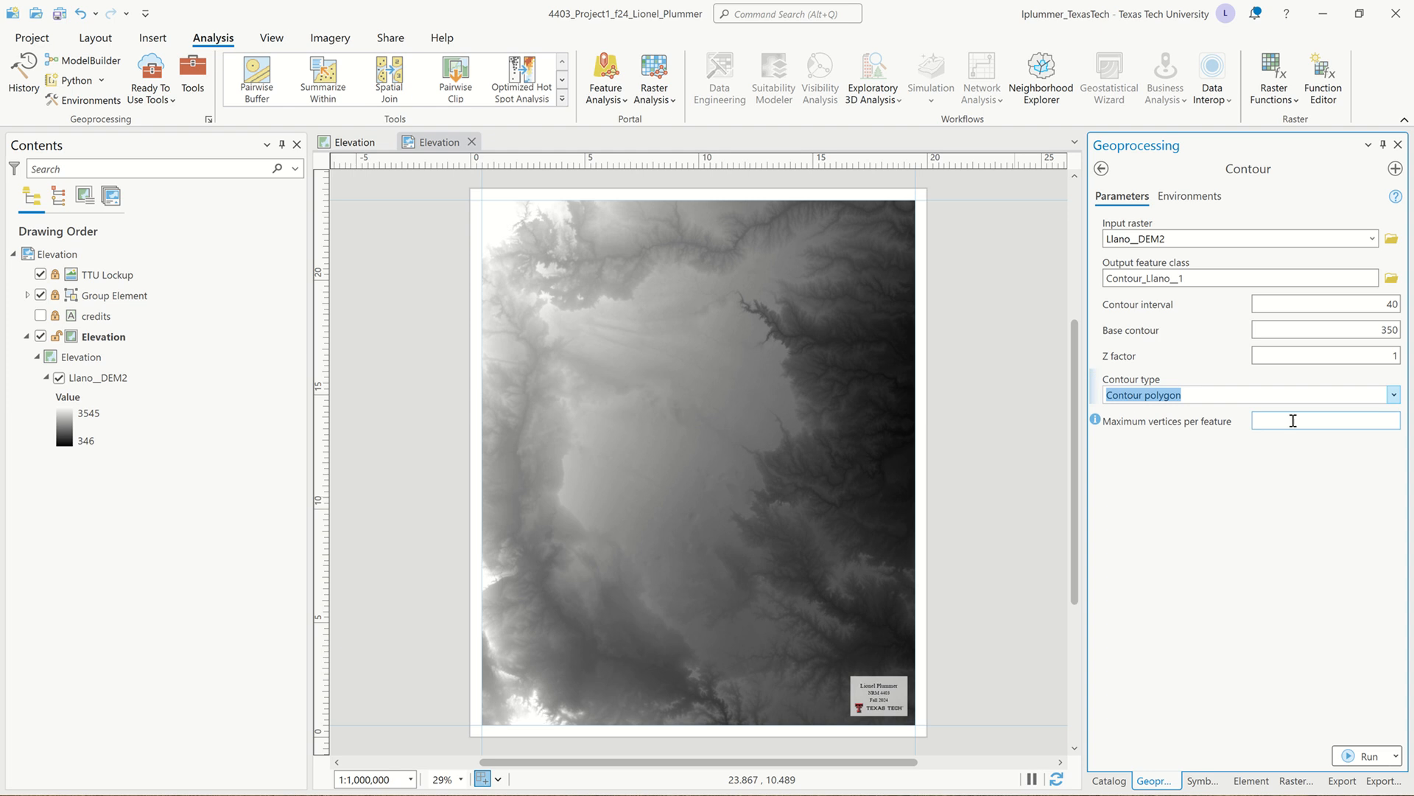
{"action": "left_click", "coordinate": [1325, 419]}
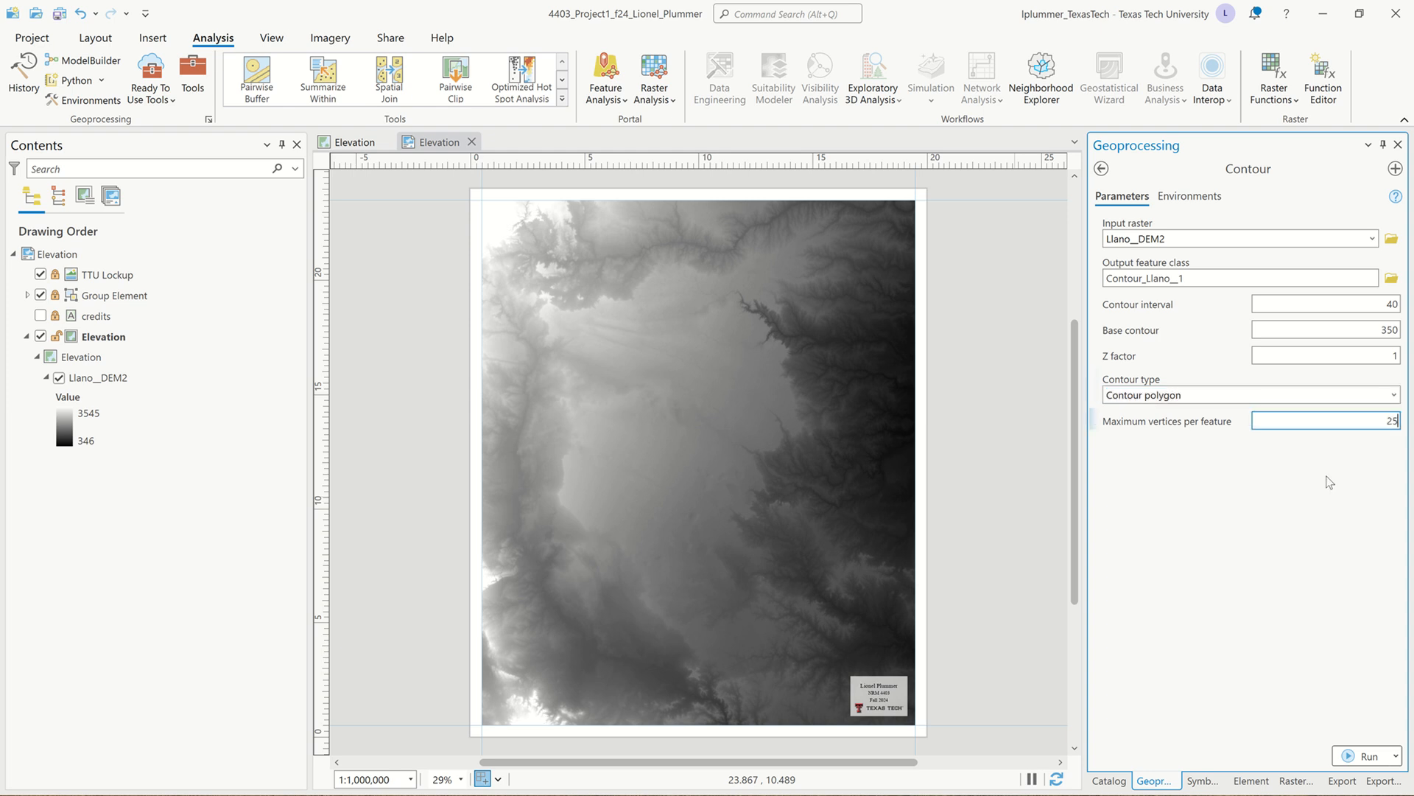
{"action": "type", "text": "25000"}
{"action": "key", "text": "Tab"}
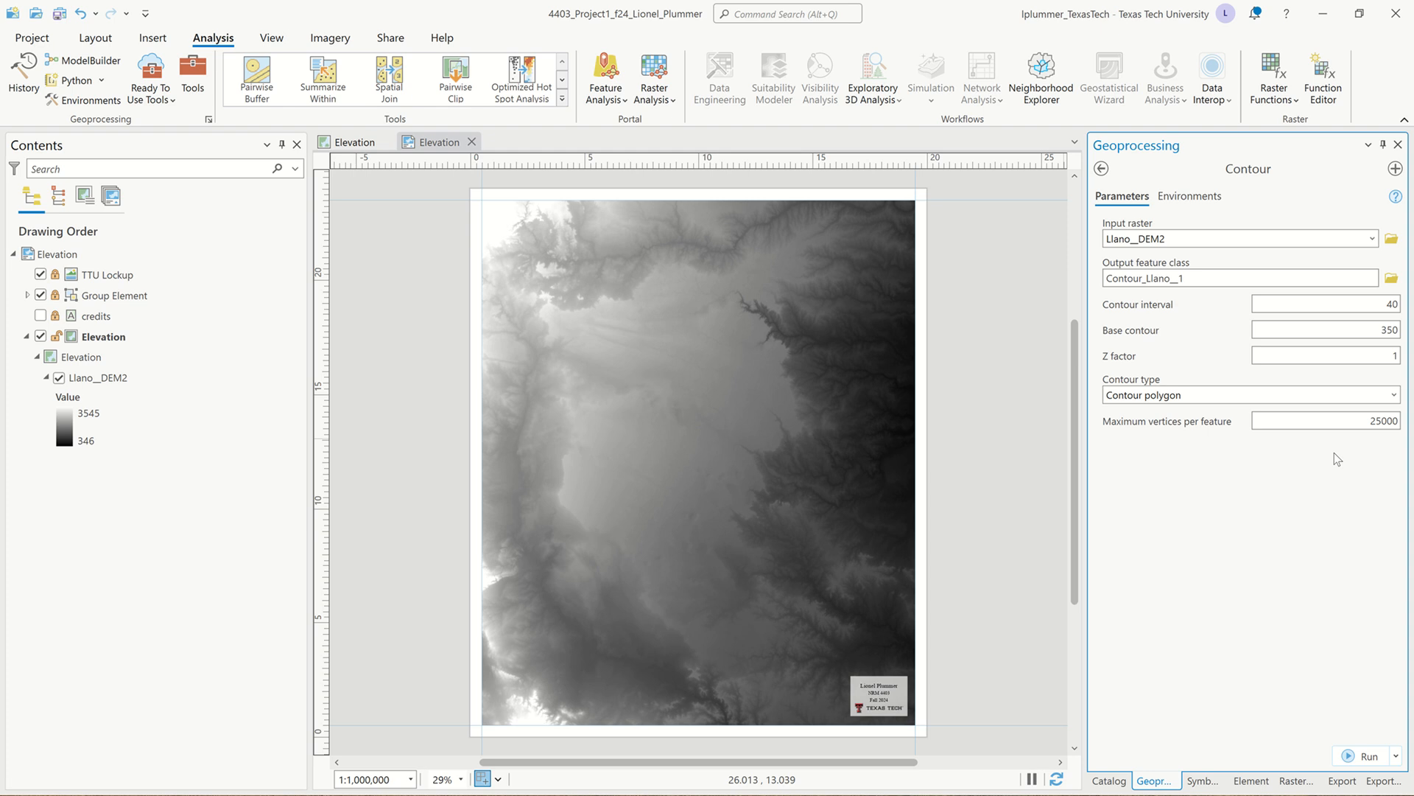
Step: Set the output coordinate system to USA_Contiguous_Albers_Equal_Area_Conic in the Contour tool's environments
{"action": "left_click", "coordinate": [1205, 198]}
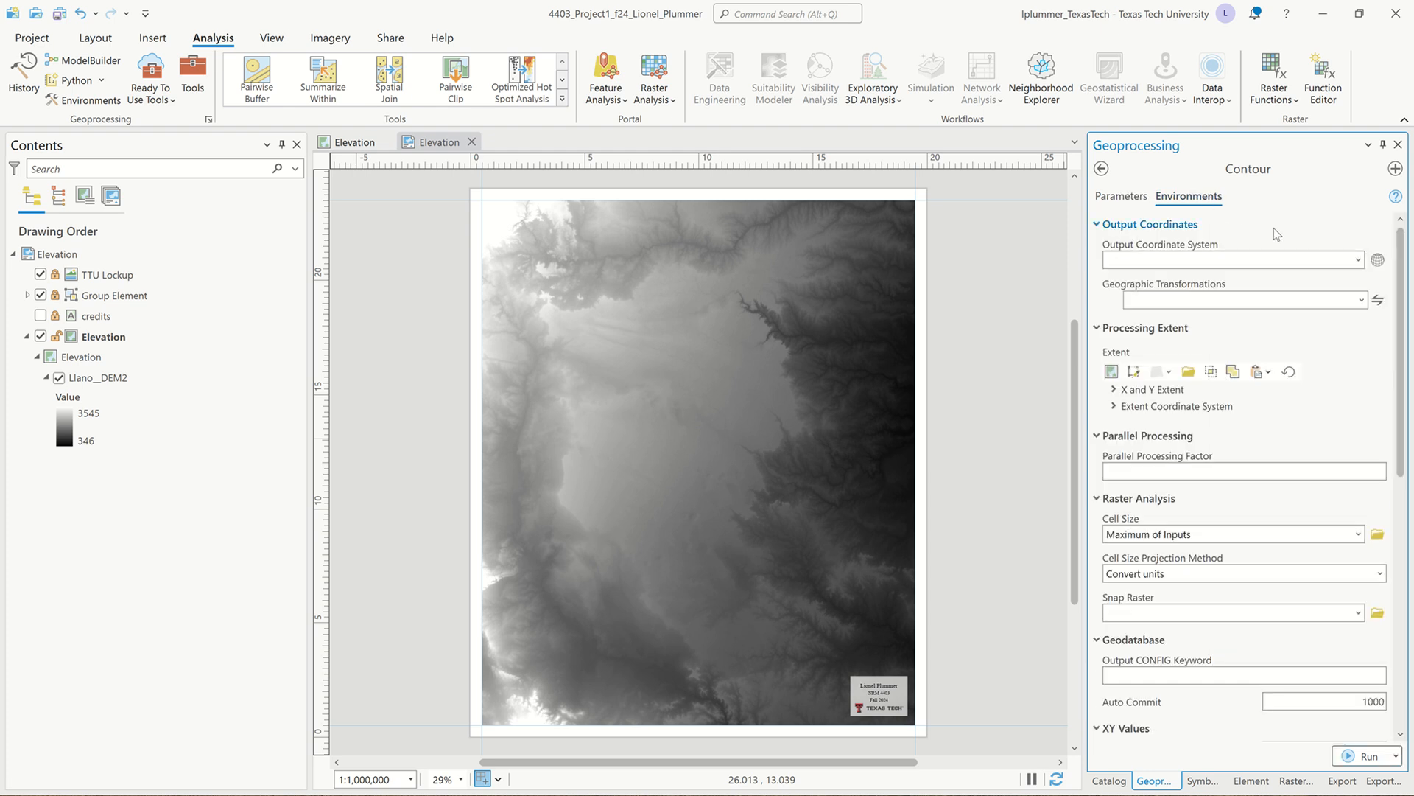
{"action": "left_click", "coordinate": [1362, 260]}
{"action": "left_click", "coordinate": [1281, 280]}
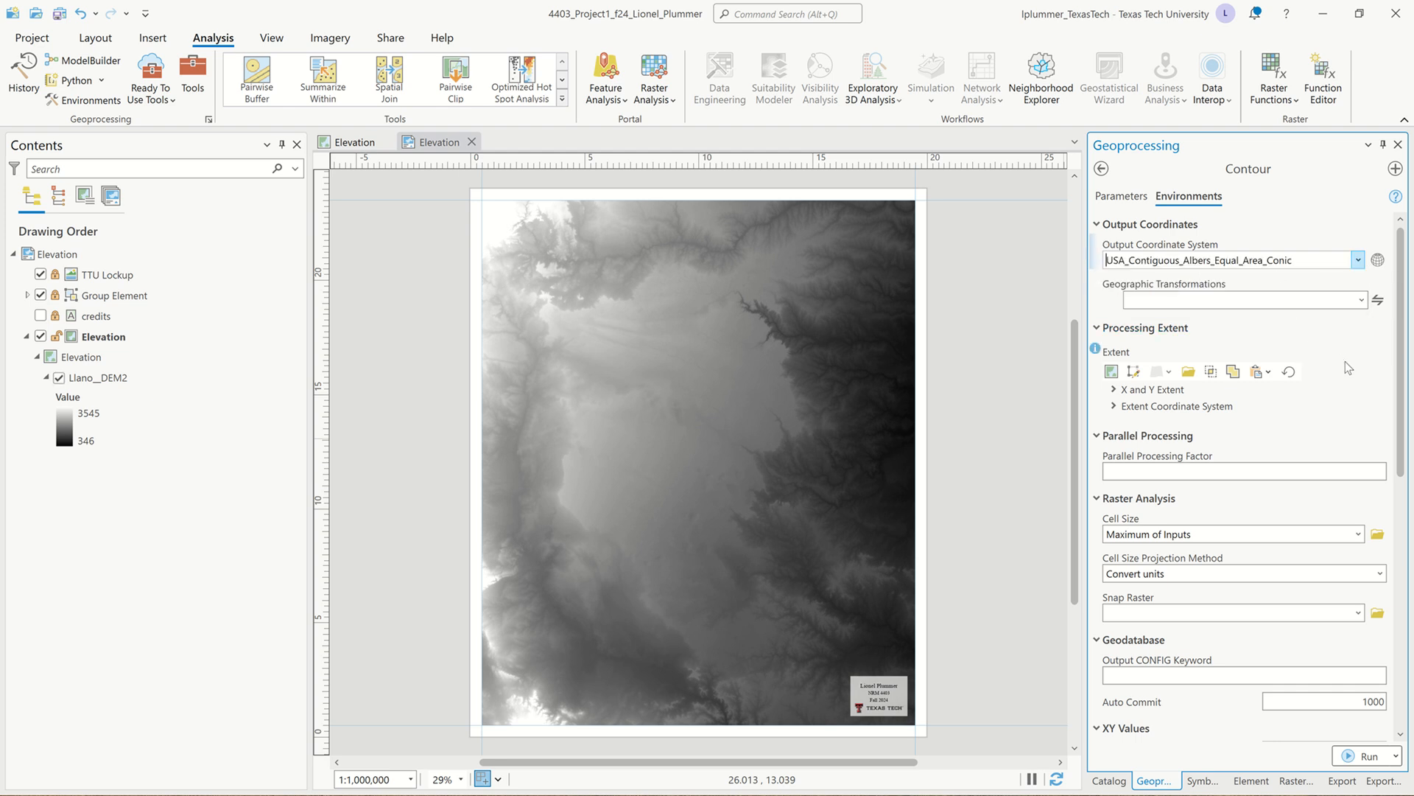
Step: Set the Contour tool's parallel processing factor to 100% in its environments
{"action": "scroll", "coordinate": [1345, 361], "scroll_direction": "down", "scroll_amount": 2}
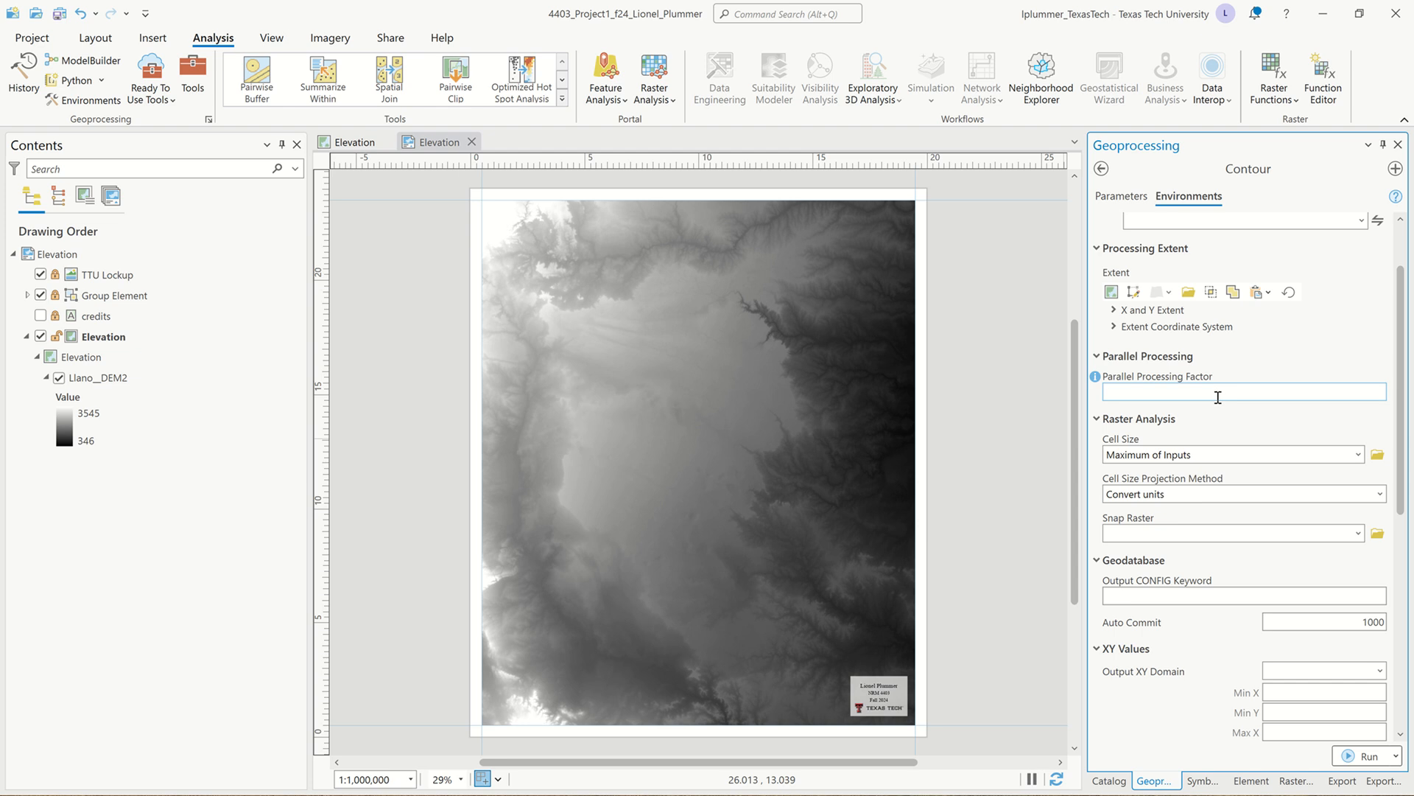
{"action": "left_click", "coordinate": [1217, 395]}
{"action": "type", "text": "100"}
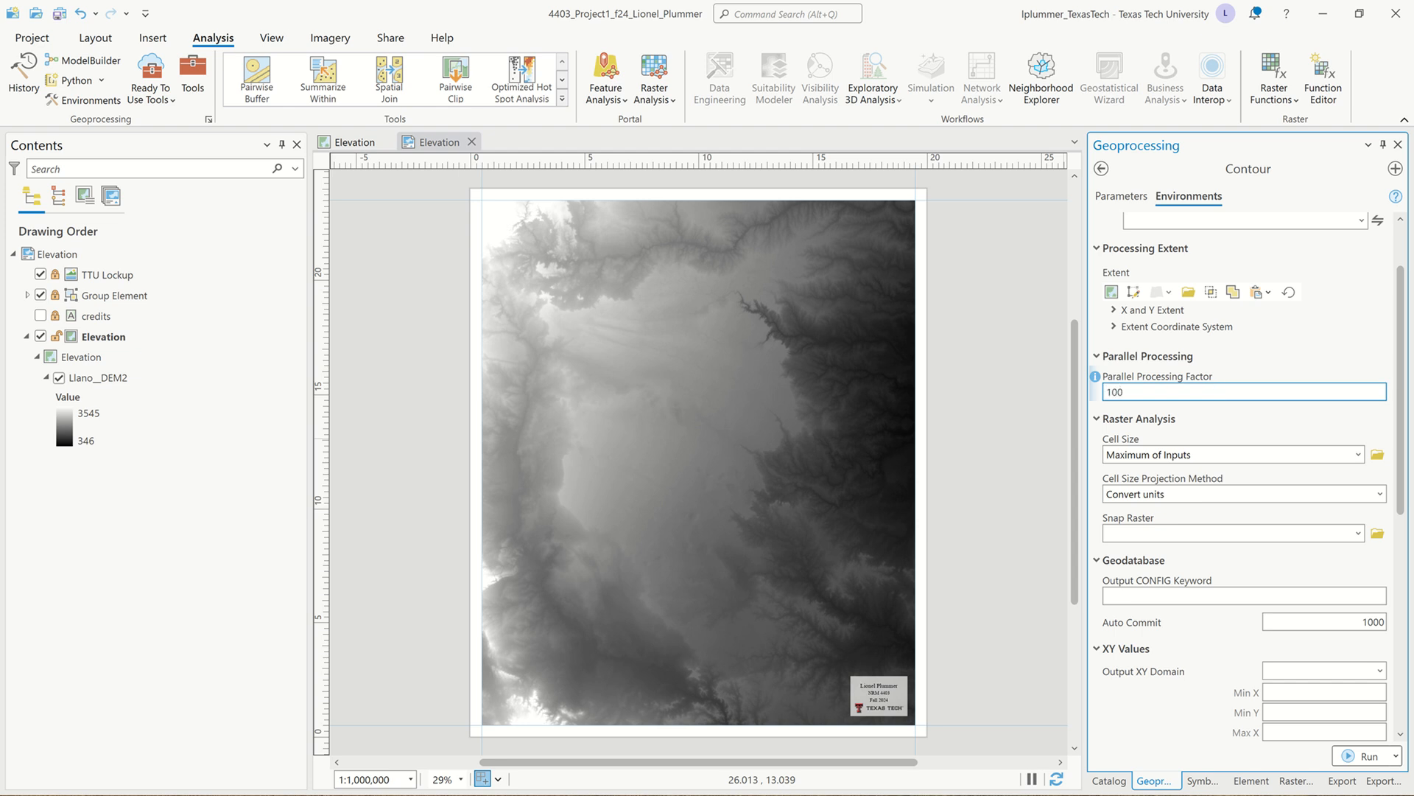
{"action": "key", "text": "Caps_Lock"}
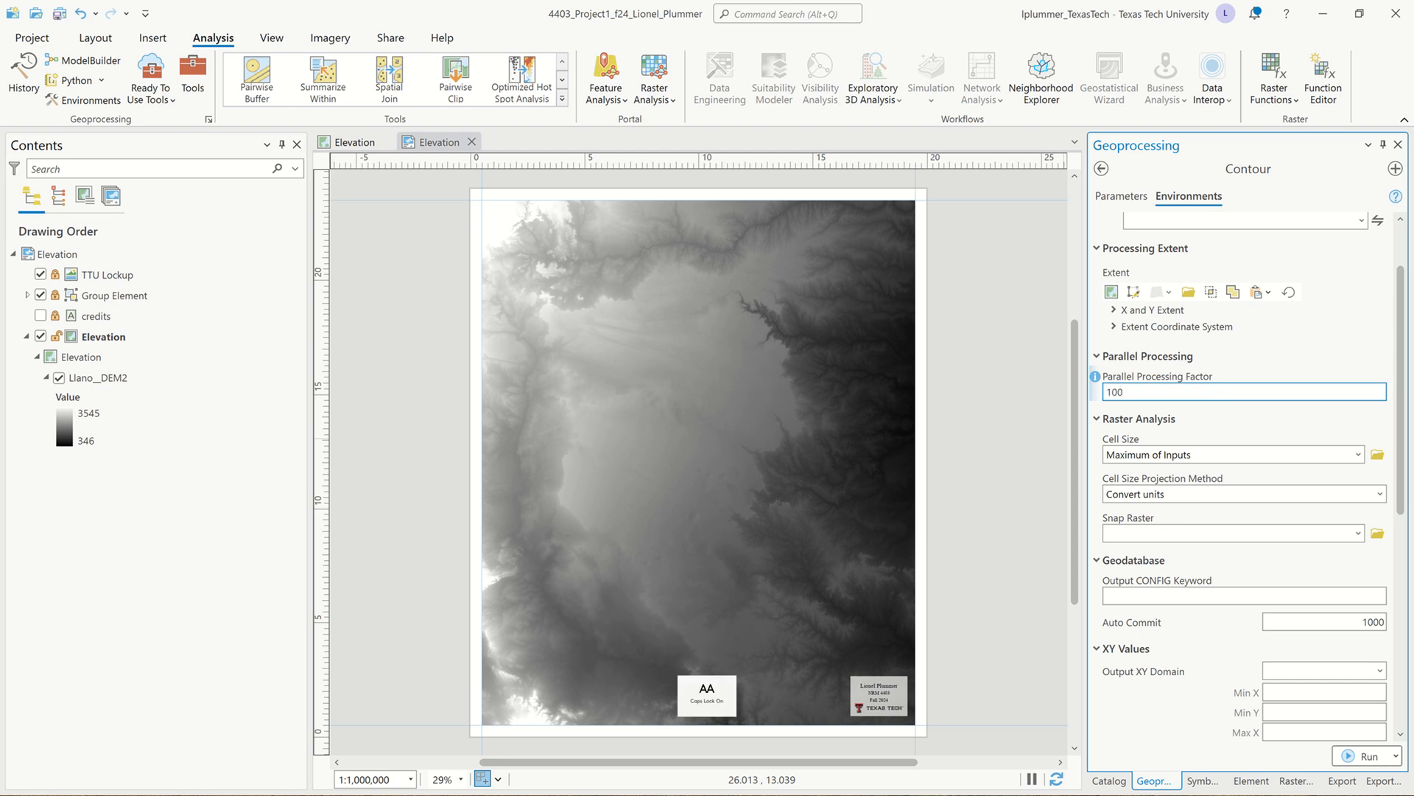
{"action": "type", "text": "%"}
{"action": "left_click", "coordinate": [1345, 281]}
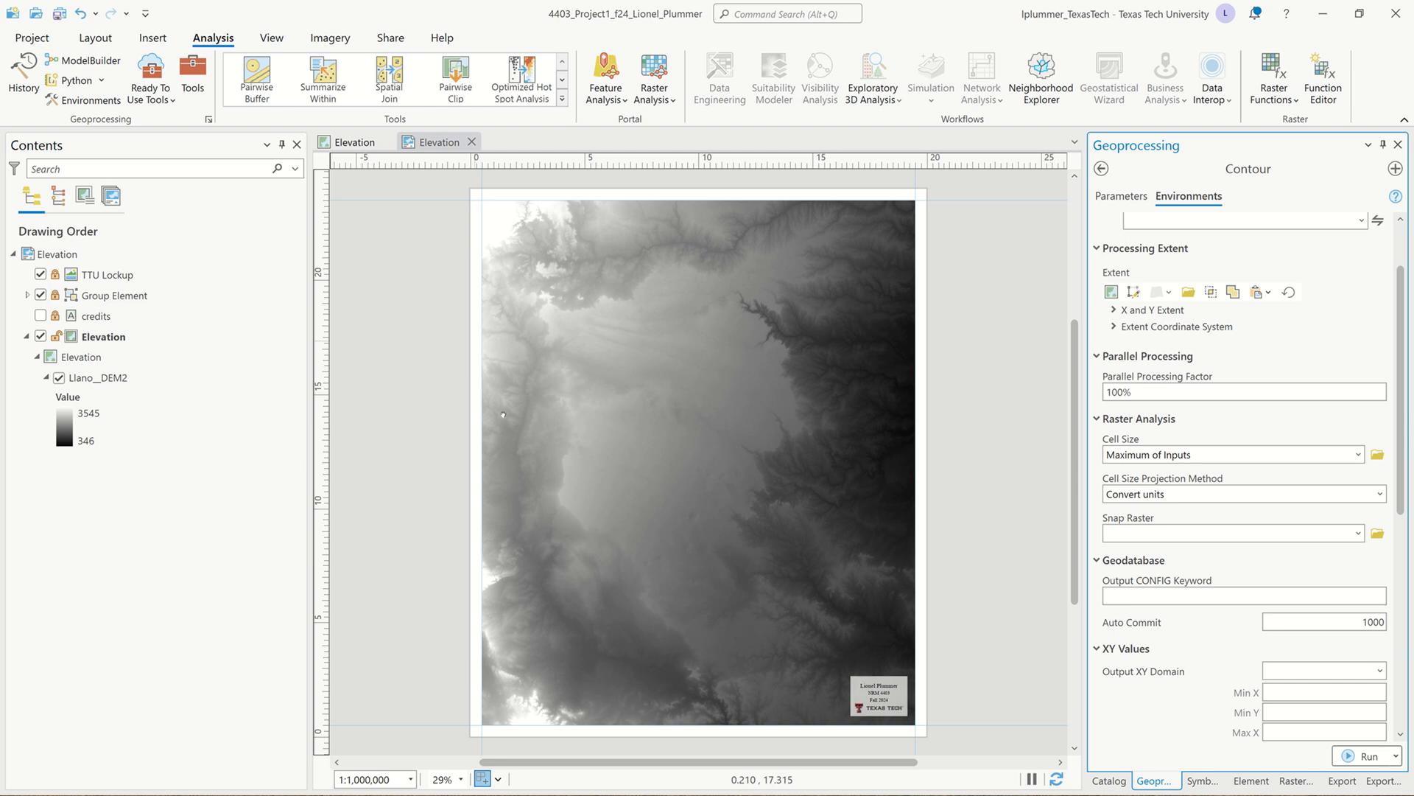
Step: Open the Statistics raster function and choose Llano__DEM2 as its input raster
{"action": "left_click", "coordinate": [133, 384]}
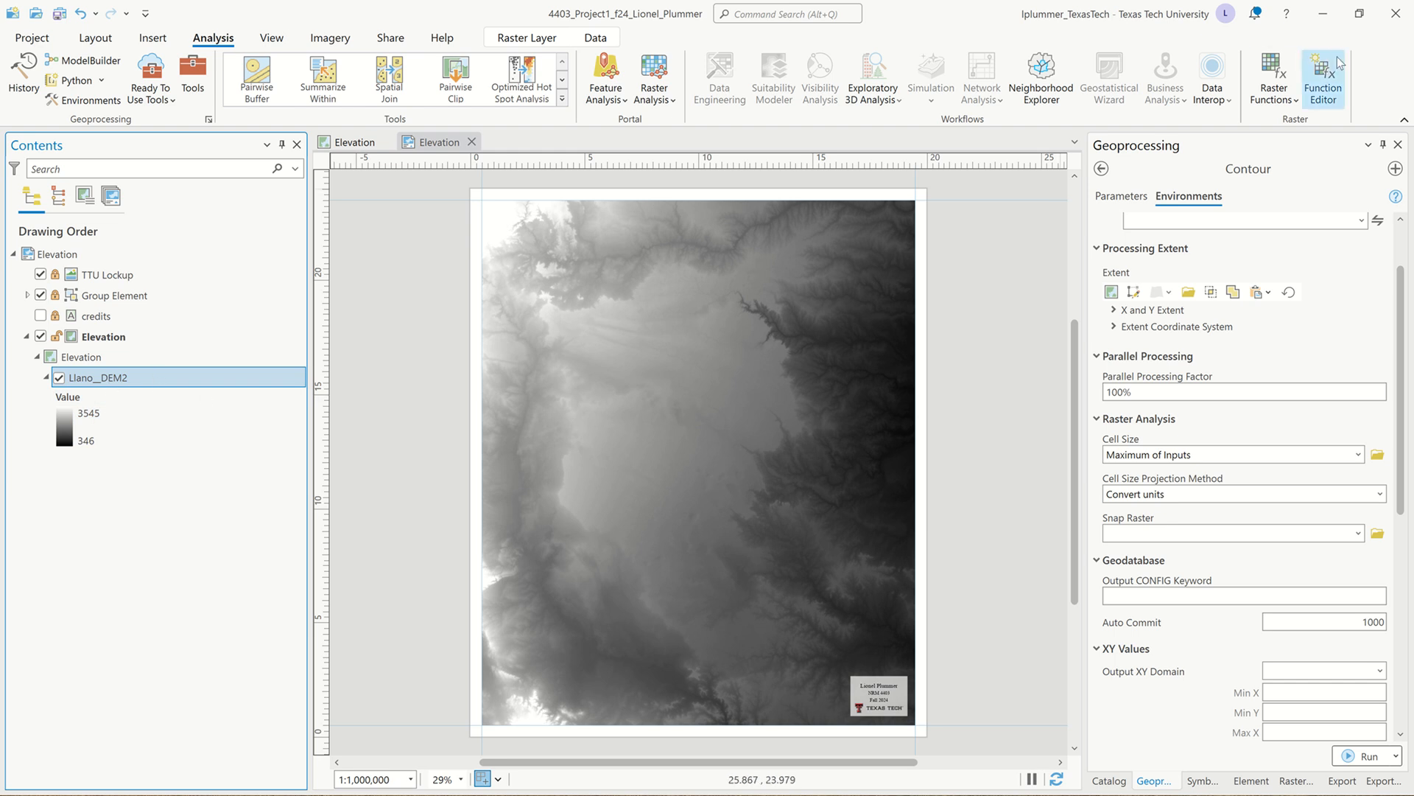
{"action": "left_click", "coordinate": [1273, 70]}
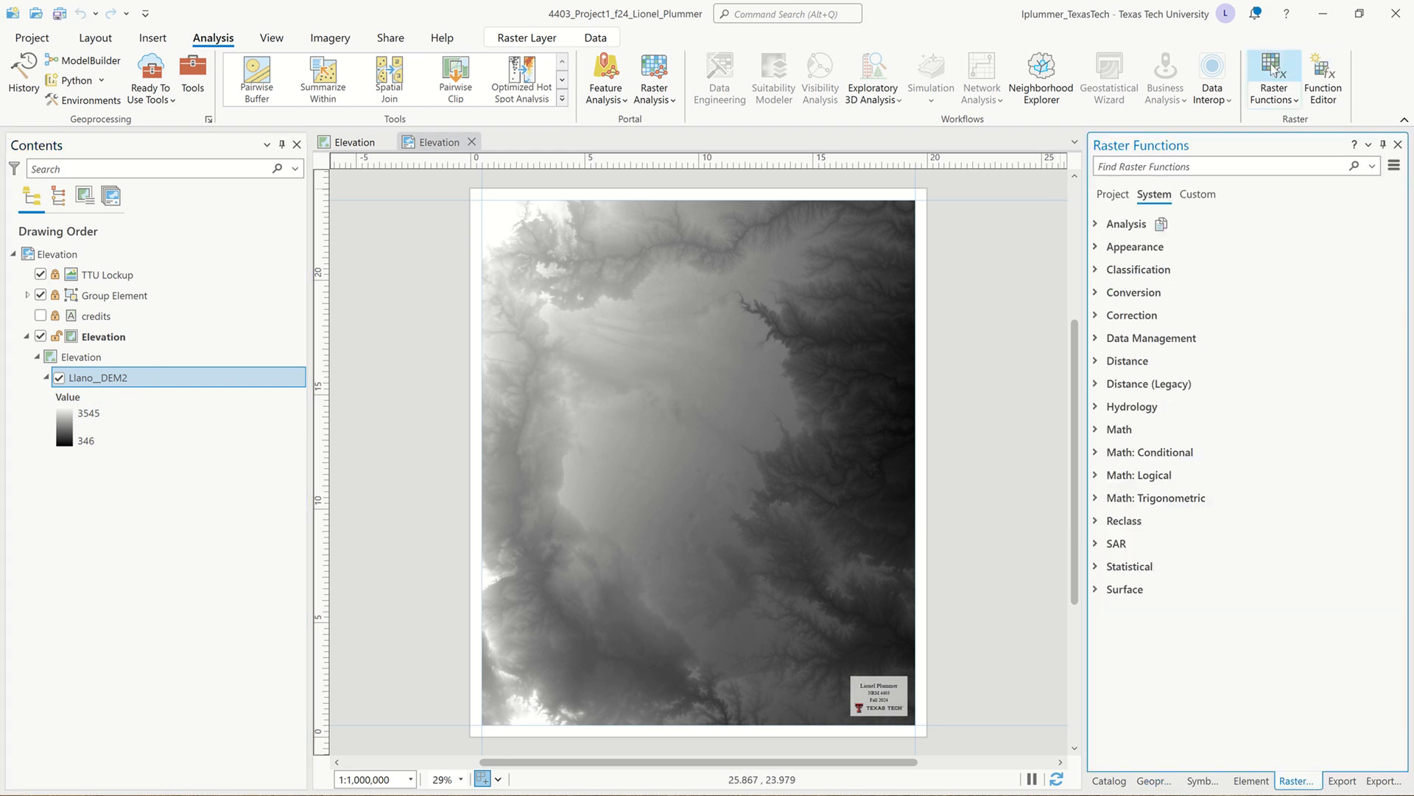
{"action": "left_click", "coordinate": [1098, 572]}
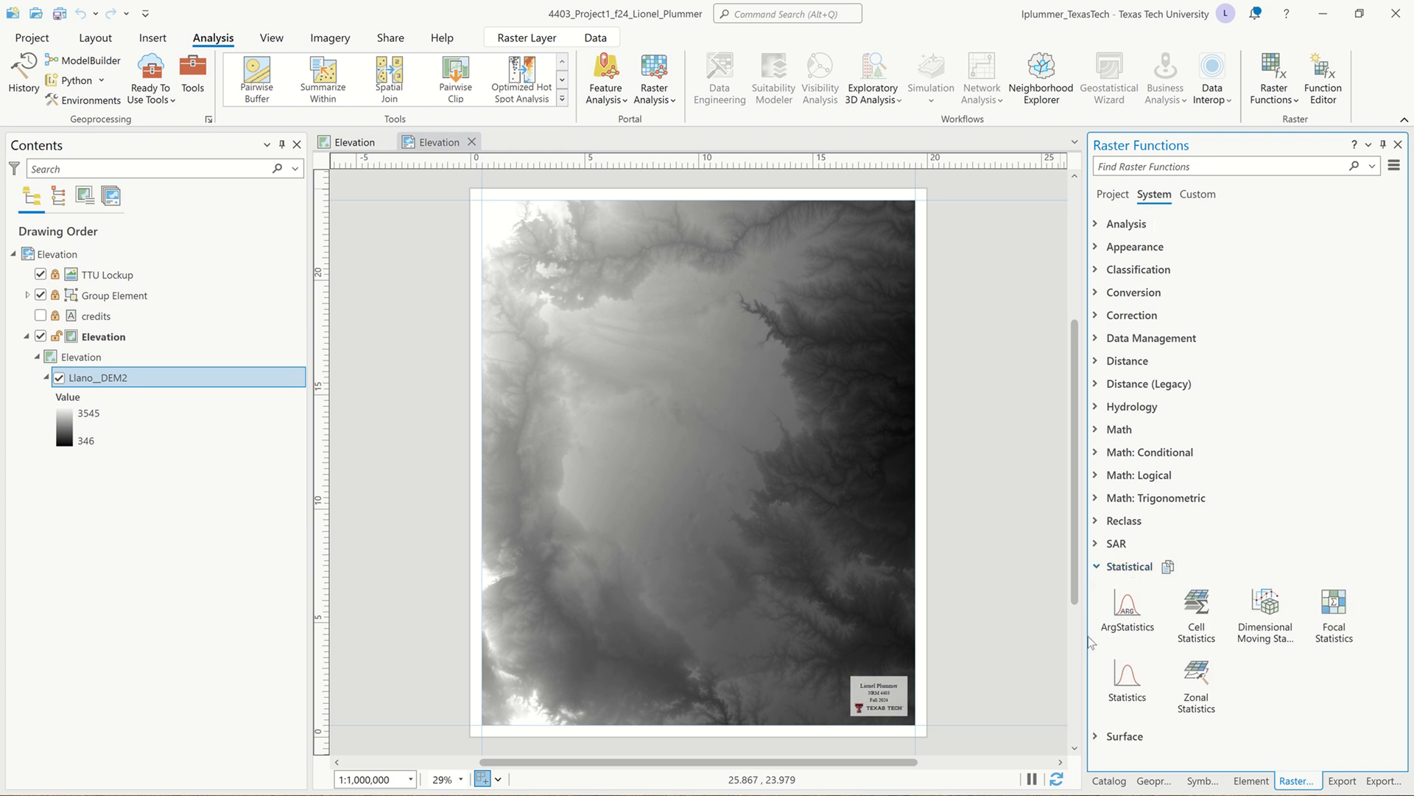
{"action": "left_click", "coordinate": [1125, 683]}
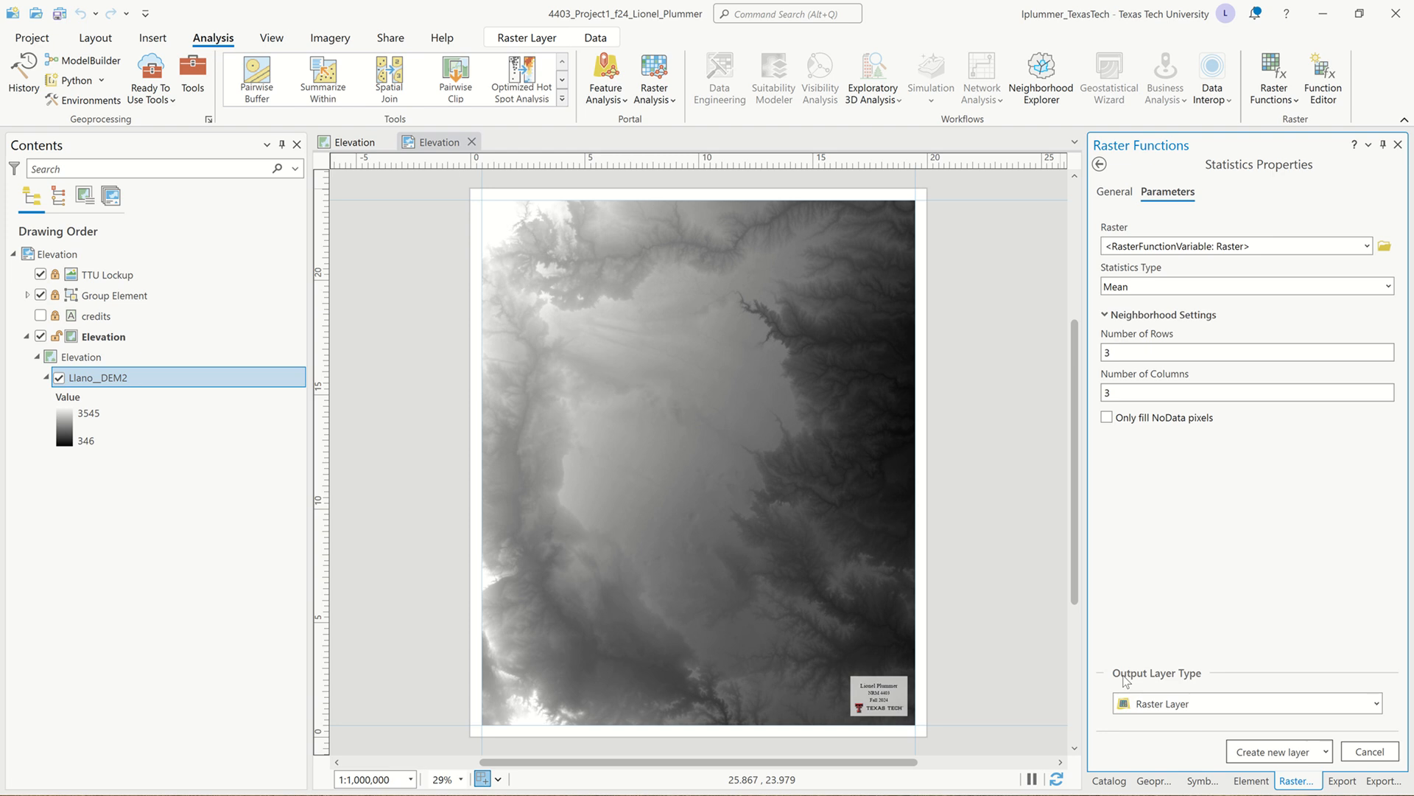
{"action": "left_click", "coordinate": [1368, 248]}
{"action": "left_click", "coordinate": [1349, 264]}
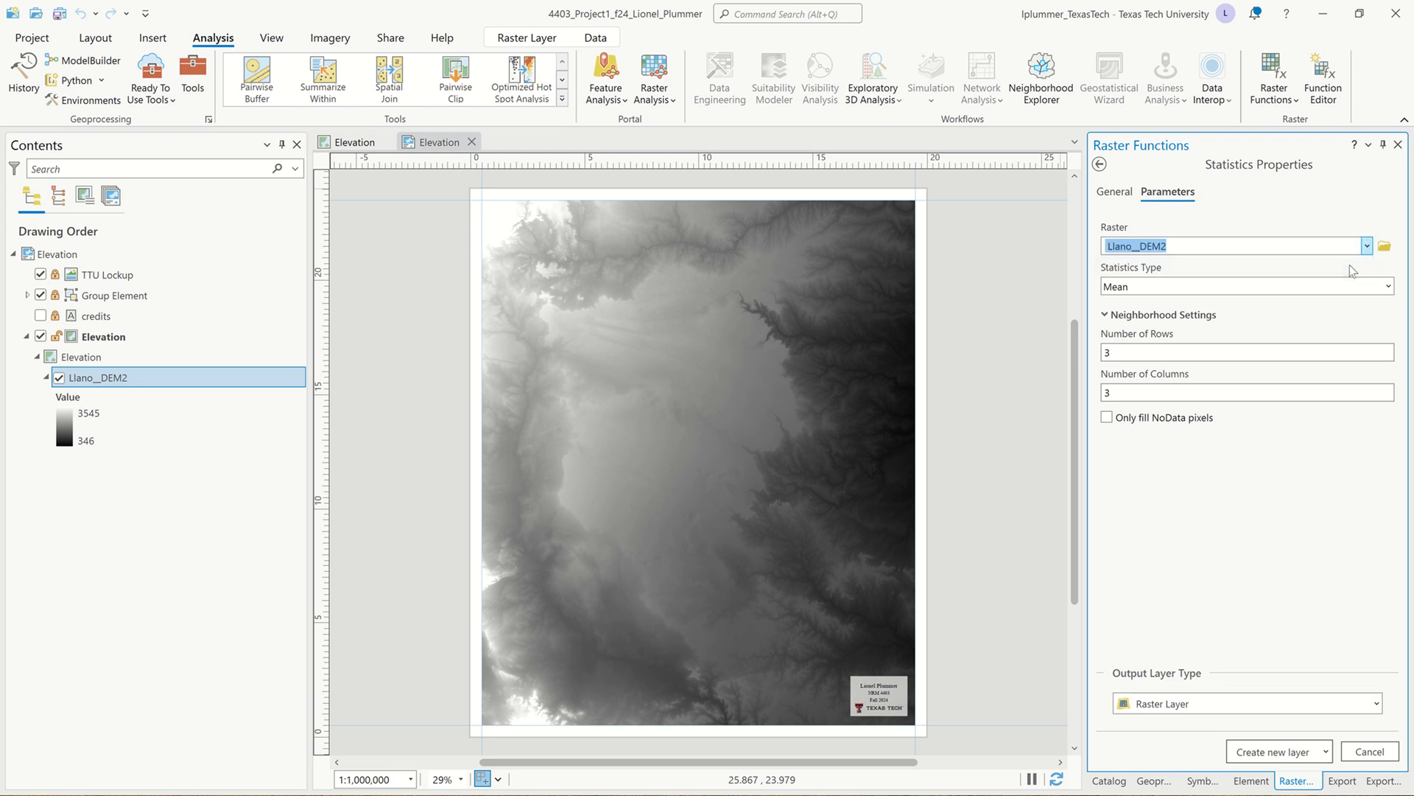
Step: Set the neighborhood to 9 rows and 9 columns and create a new Mean statistics layer
{"action": "left_click", "coordinate": [1118, 352]}
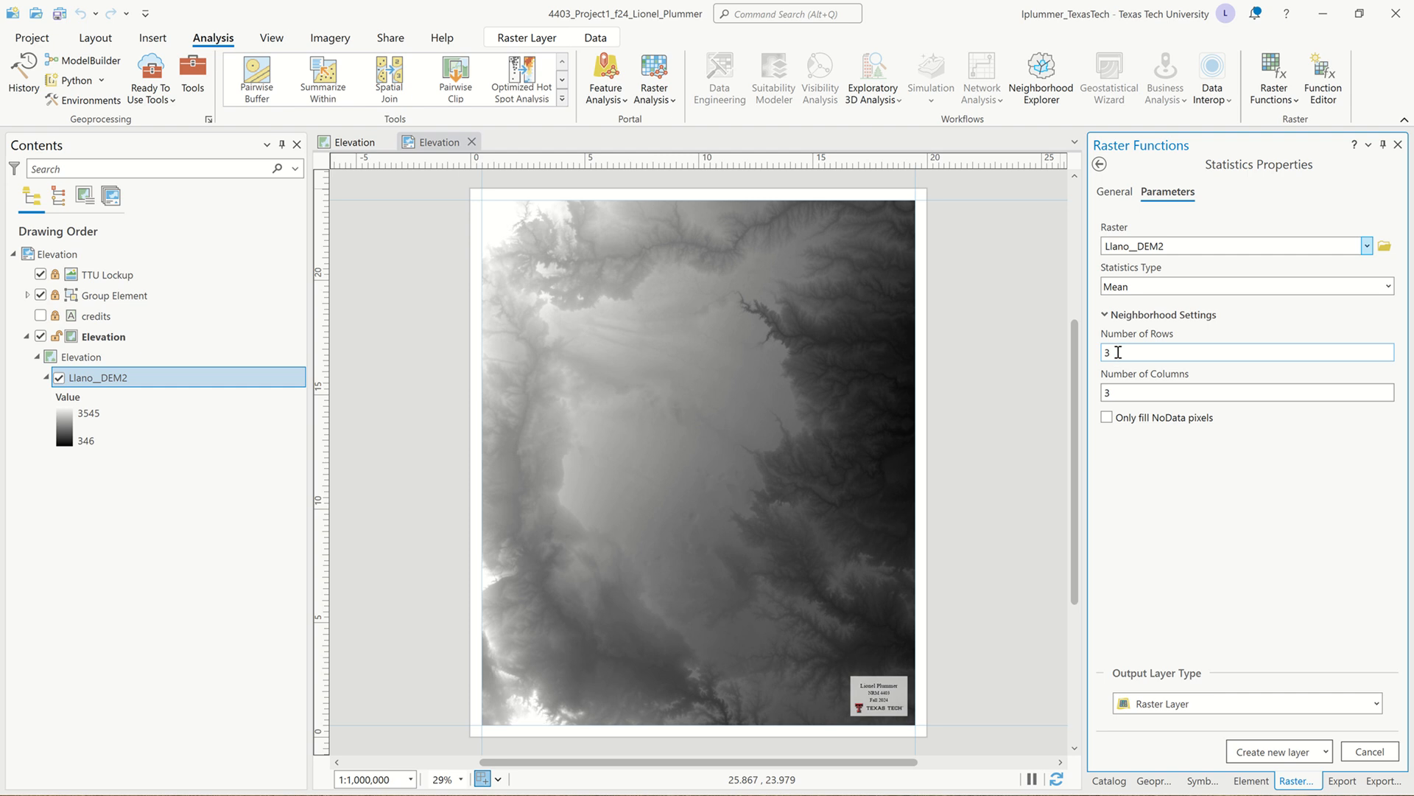
{"action": "double_click", "coordinate": [1119, 352]}
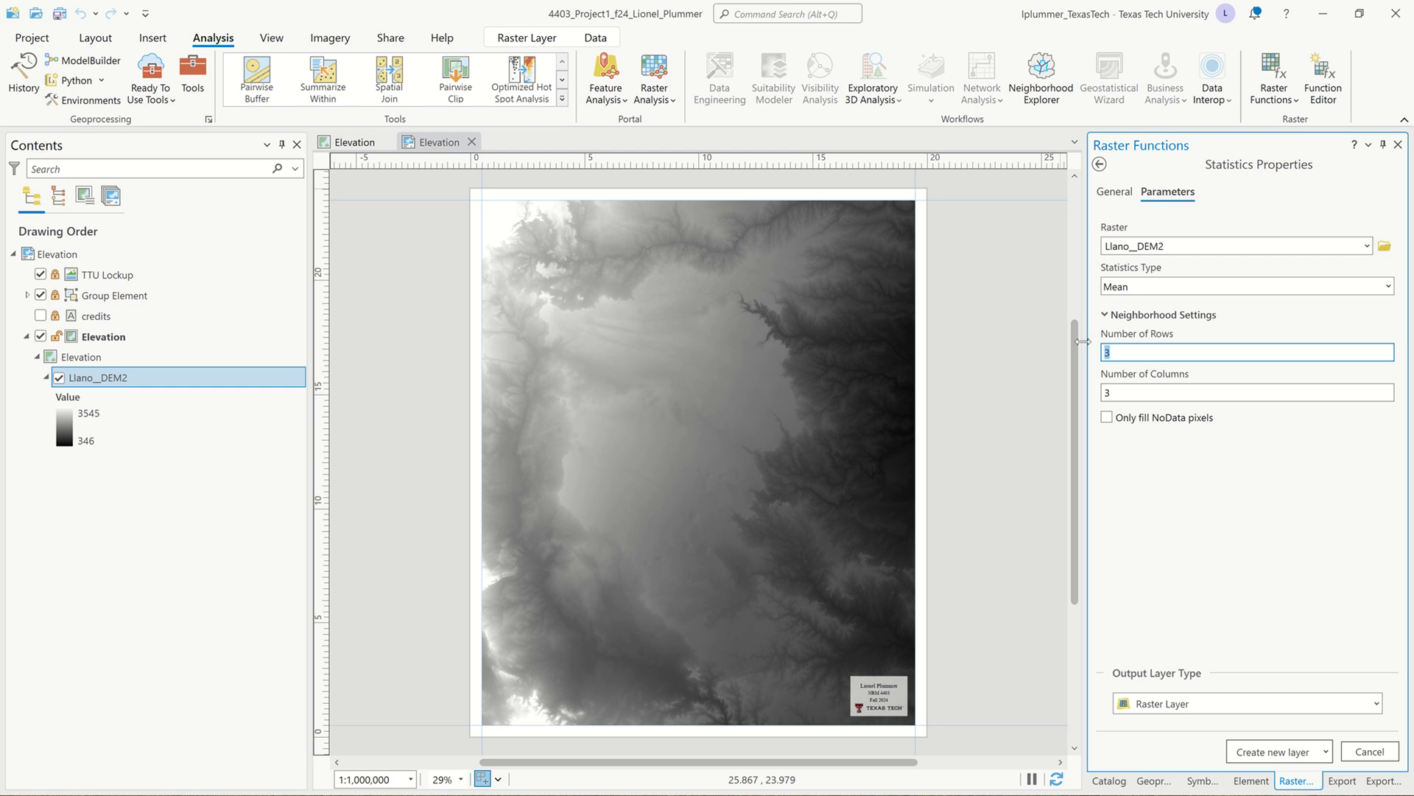
{"action": "key", "text": "Tab"}
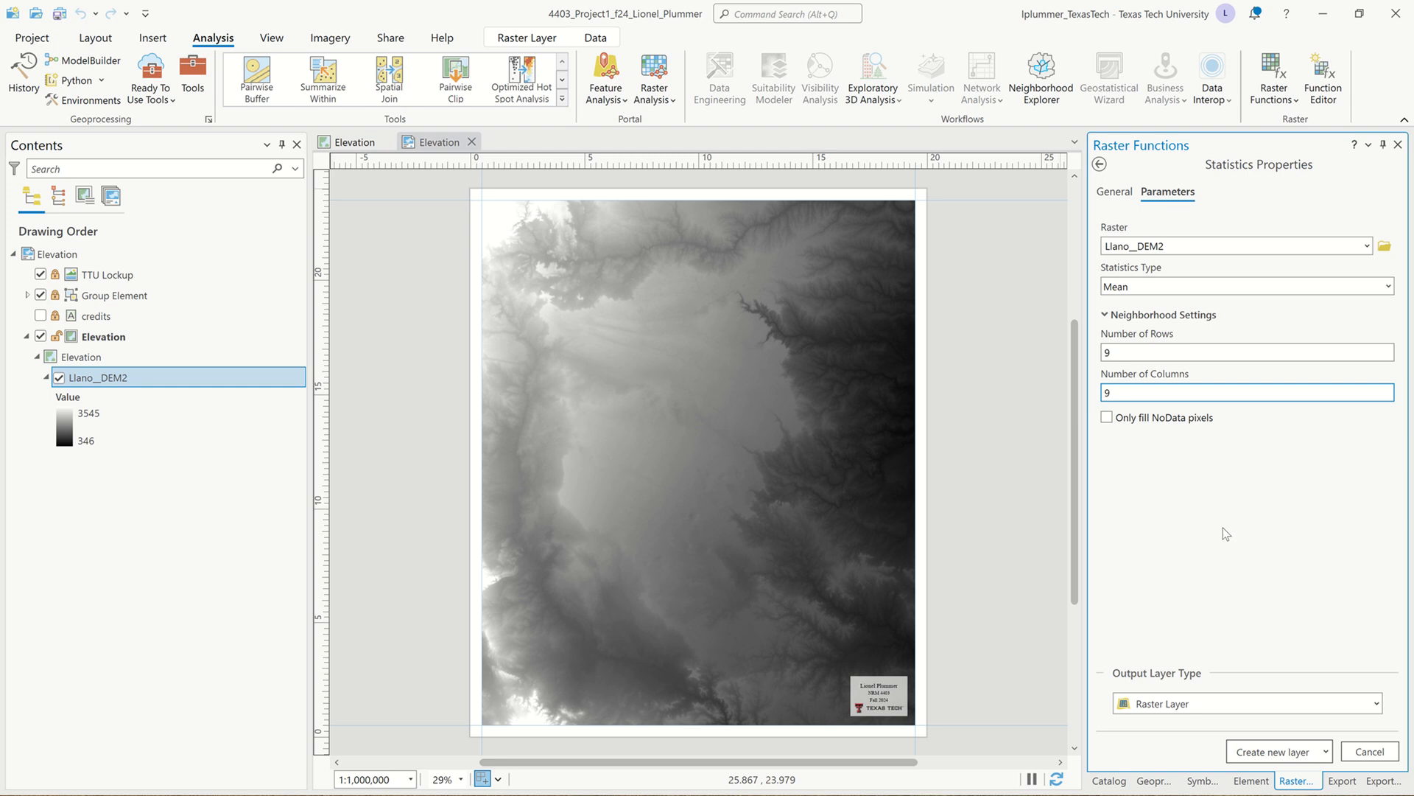
{"action": "type", "text": "9"}
{"action": "left_click", "coordinate": [1269, 753]}
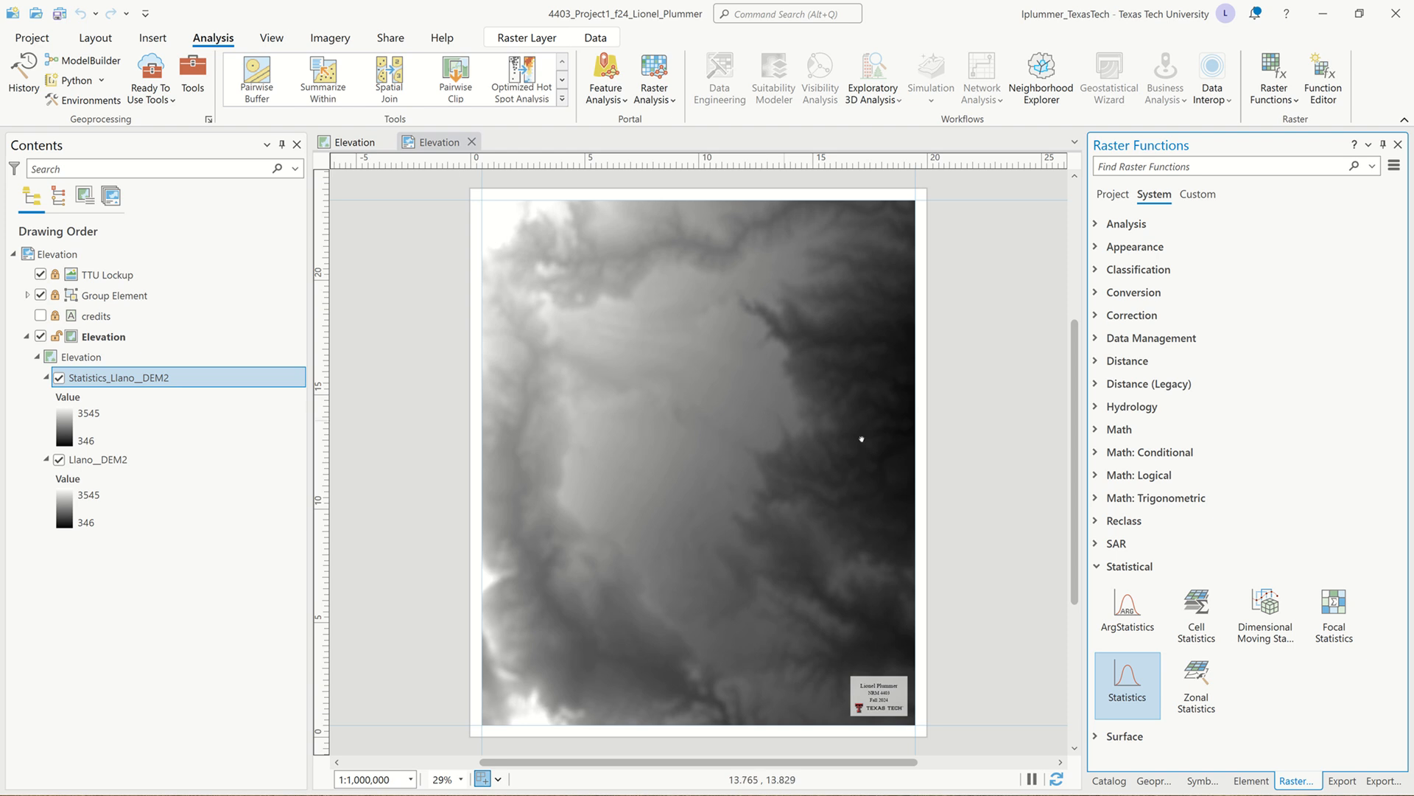
Step: Switch the Contour tool's input raster to Statistics_Llano__DEM2 and run it with the existing contour settings
{"action": "left_click", "coordinate": [1110, 196]}
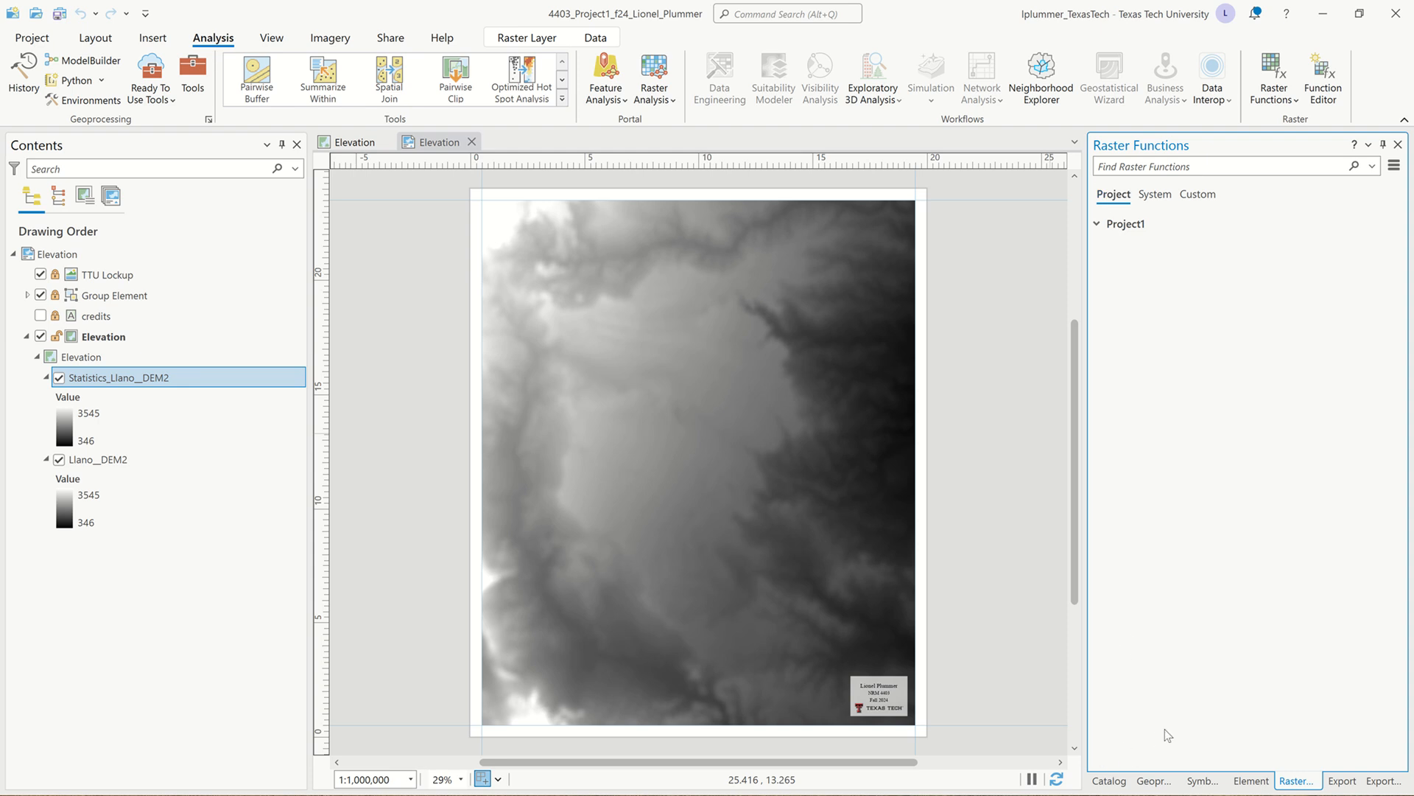
{"action": "left_click", "coordinate": [1155, 780]}
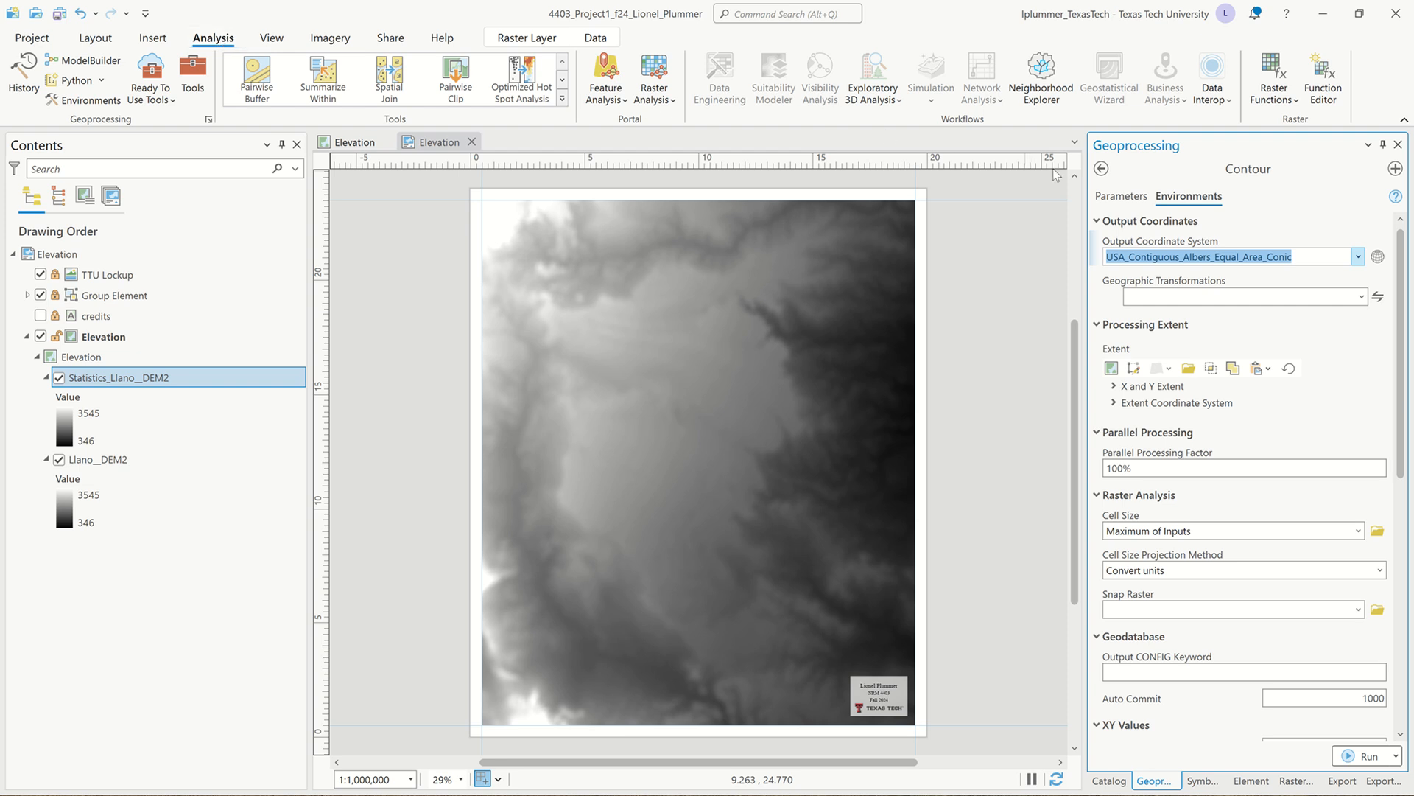
{"action": "left_click", "coordinate": [1133, 197]}
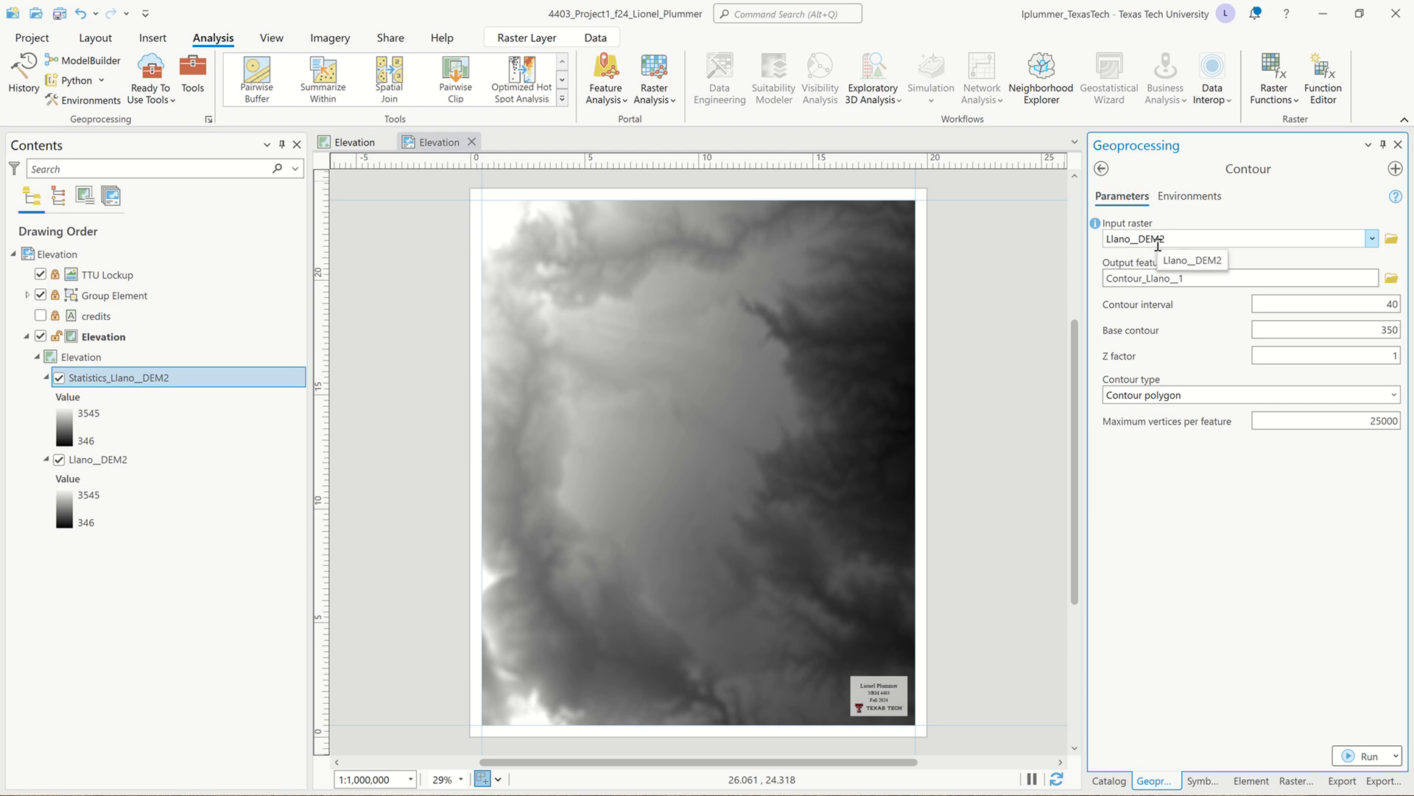
{"action": "left_click", "coordinate": [1372, 239]}
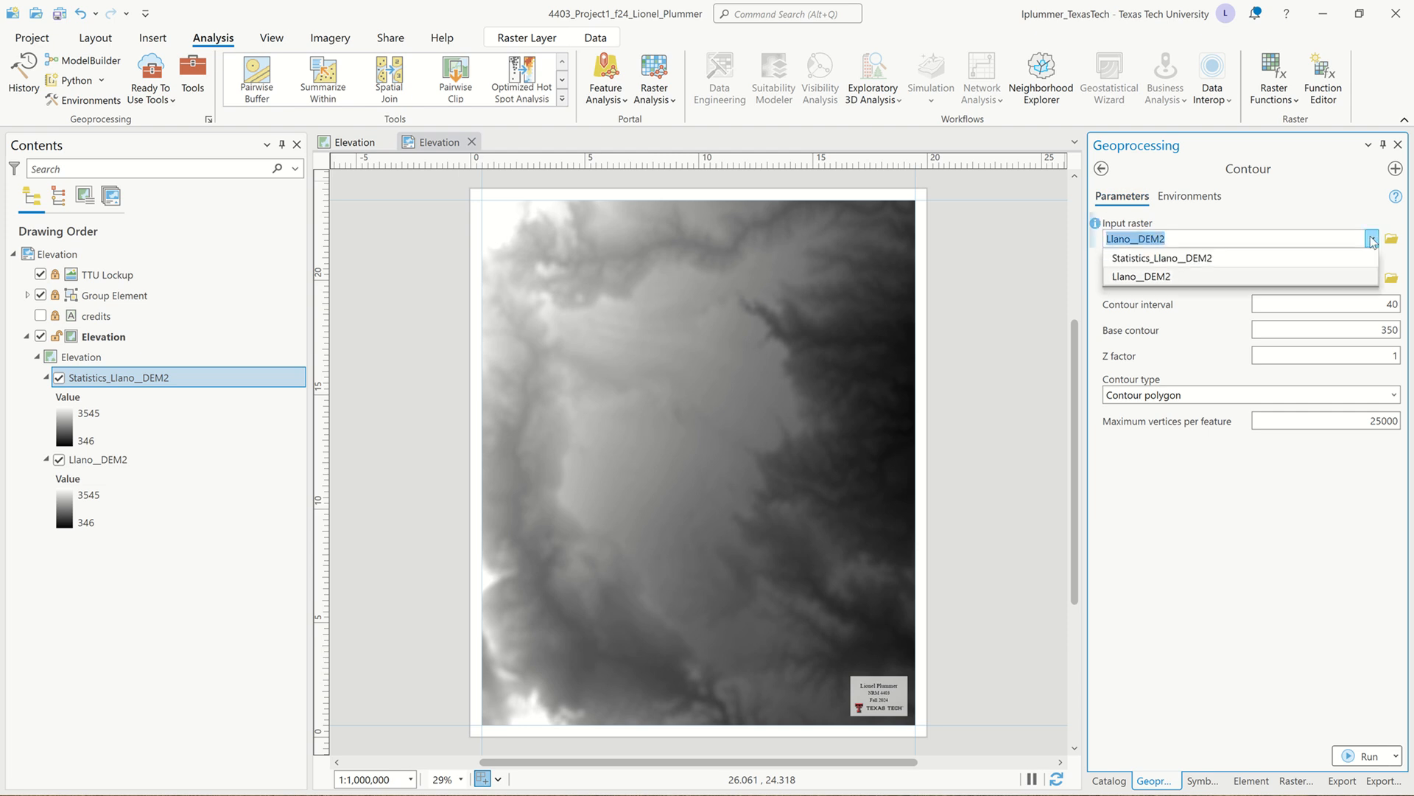
{"action": "left_click", "coordinate": [1225, 261]}
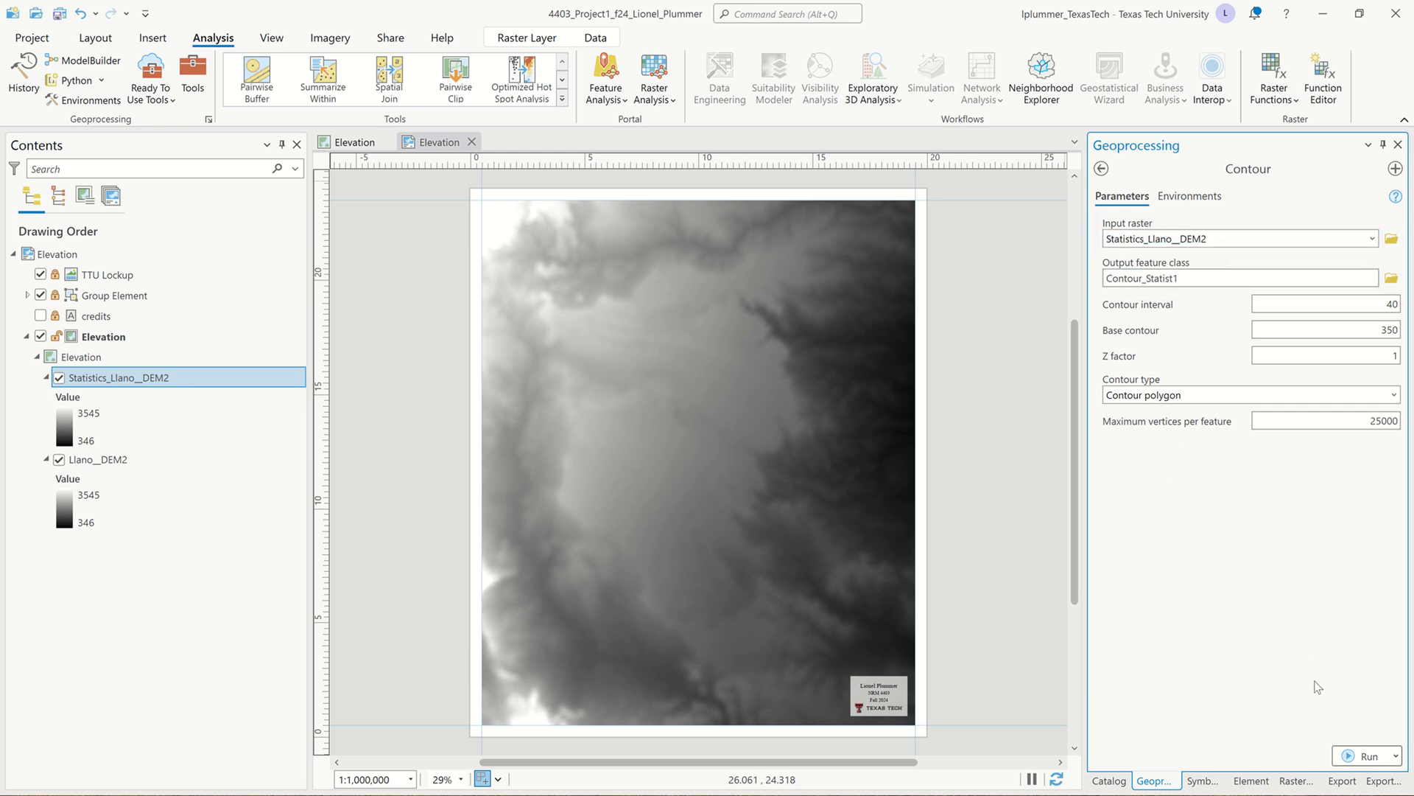
{"action": "left_click", "coordinate": [1351, 752]}
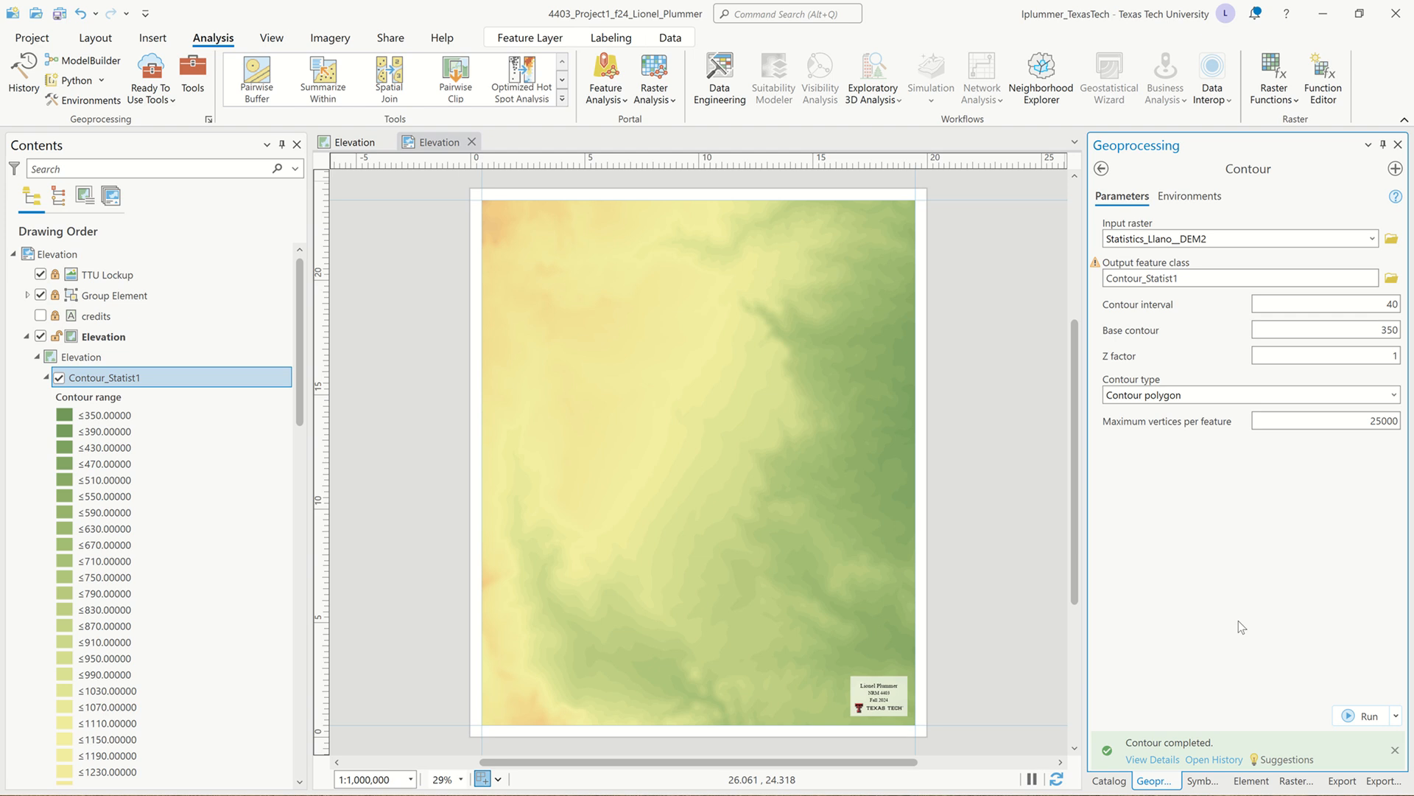
Step: Remove the Statistics_Llano__DEM2 and Llano__DEM2 rasters from the Elevation map and save the project
{"action": "left_click", "coordinate": [46, 378]}
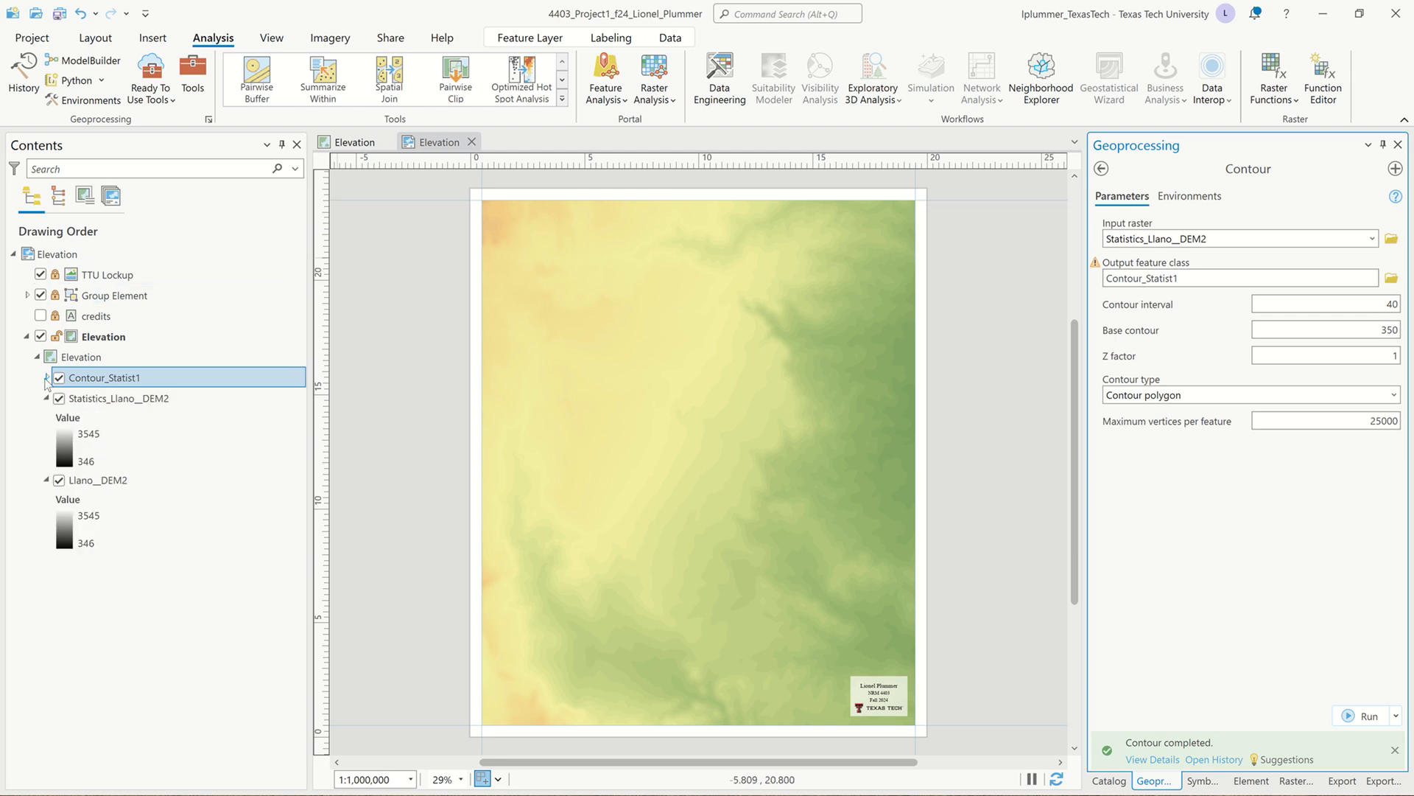
{"action": "left_click", "coordinate": [100, 407]}
{"action": "key", "text": "Caps_Lock"}
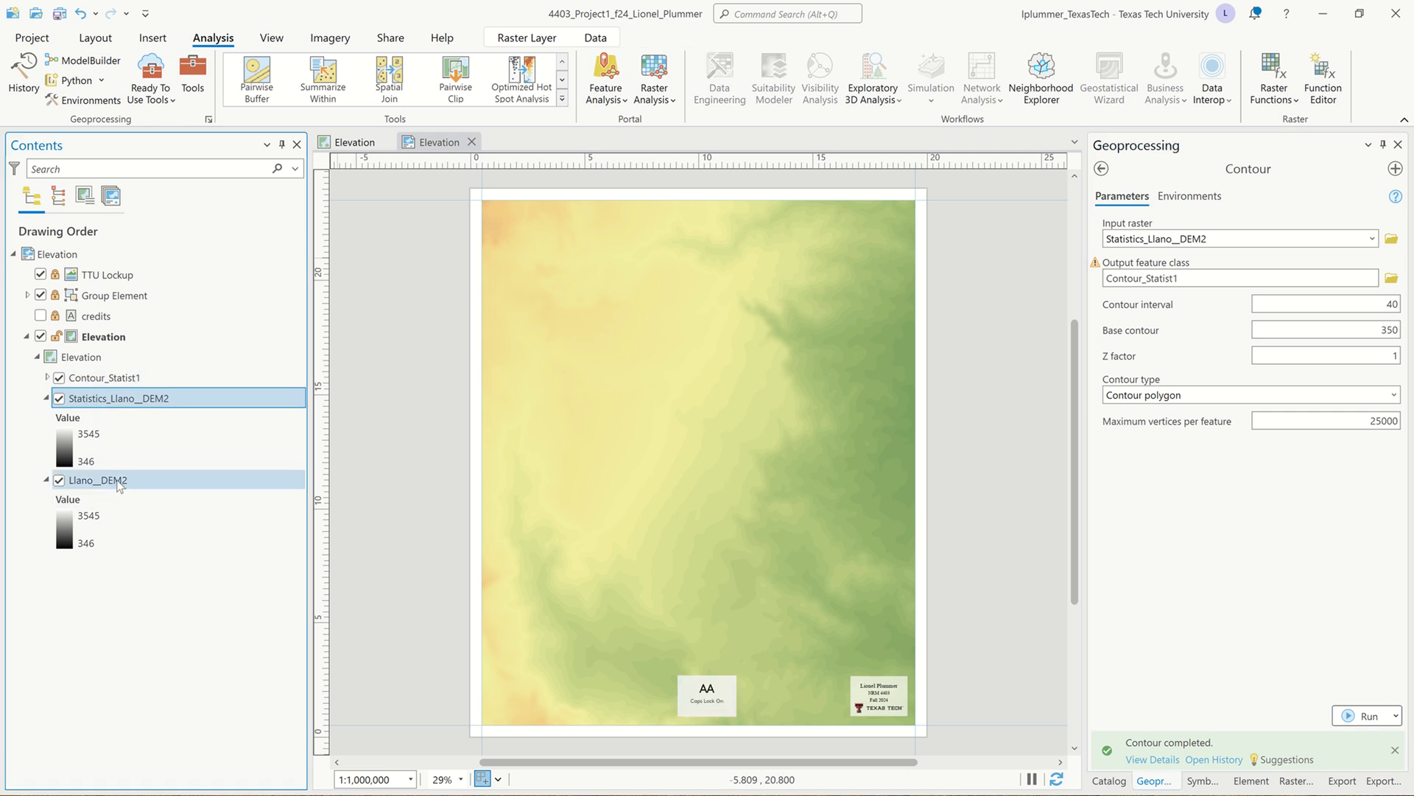
{"action": "left_click", "coordinate": [118, 486]}
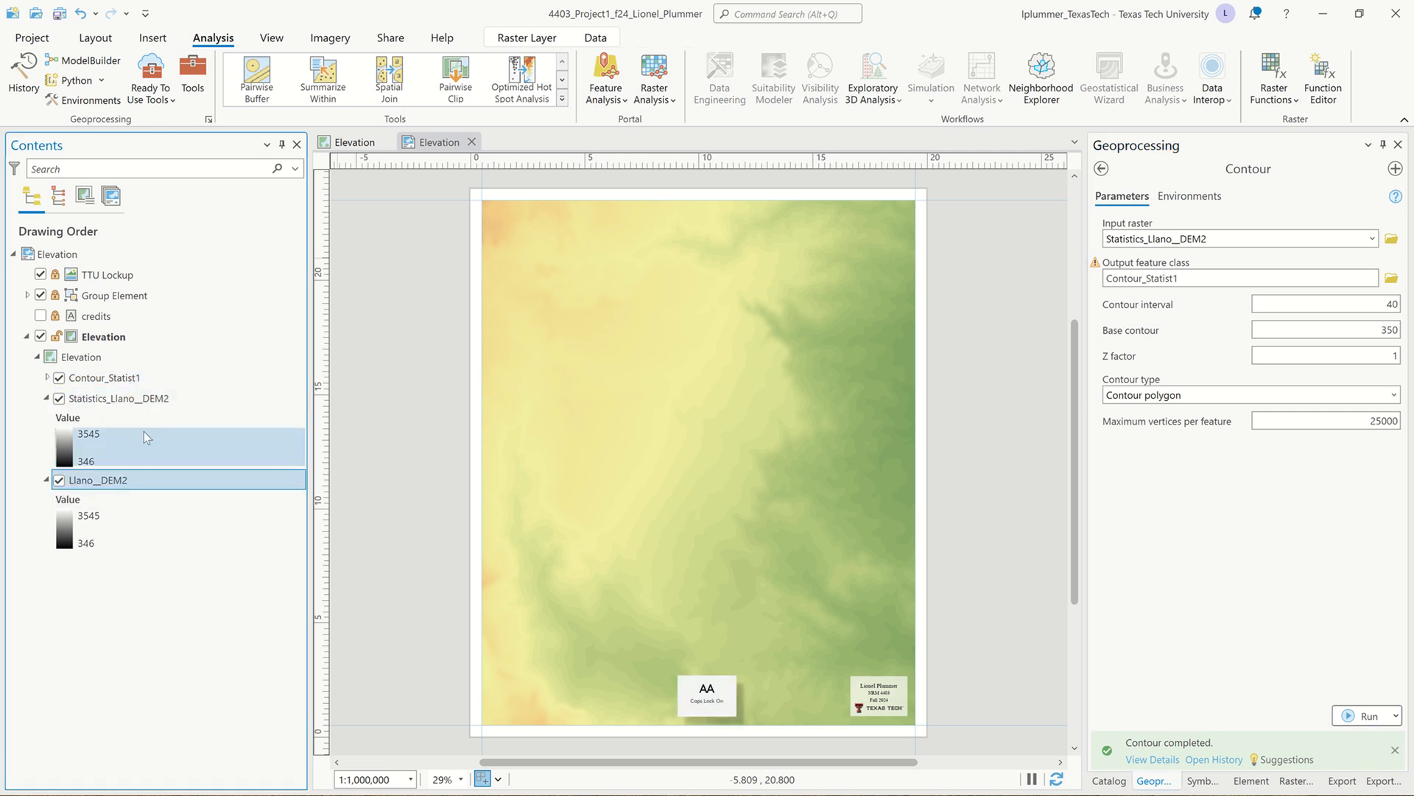
{"action": "key", "text": "Caps_Lock"}
{"action": "left_click", "coordinate": [148, 402], "text": "ctrl"}
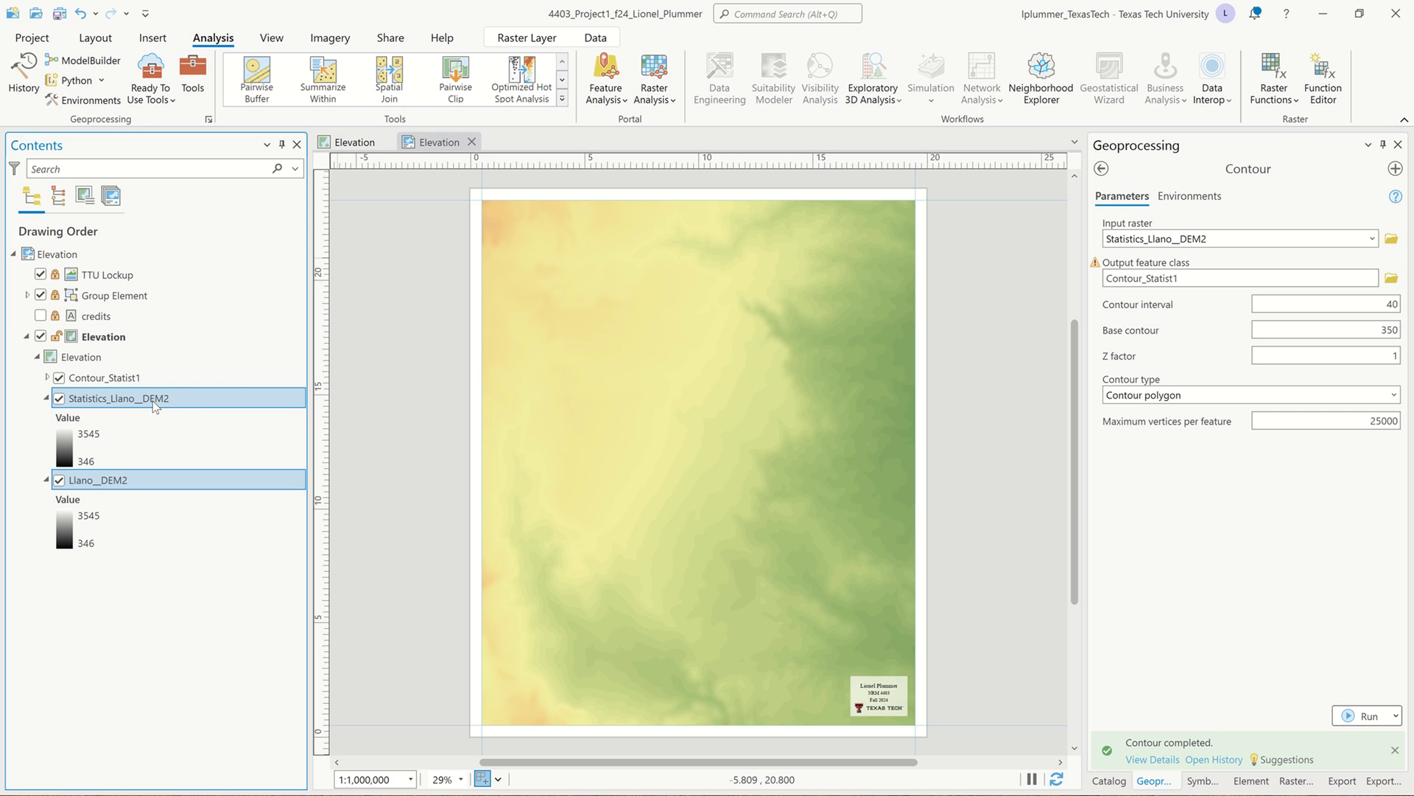
{"action": "right_click", "coordinate": [153, 403]}
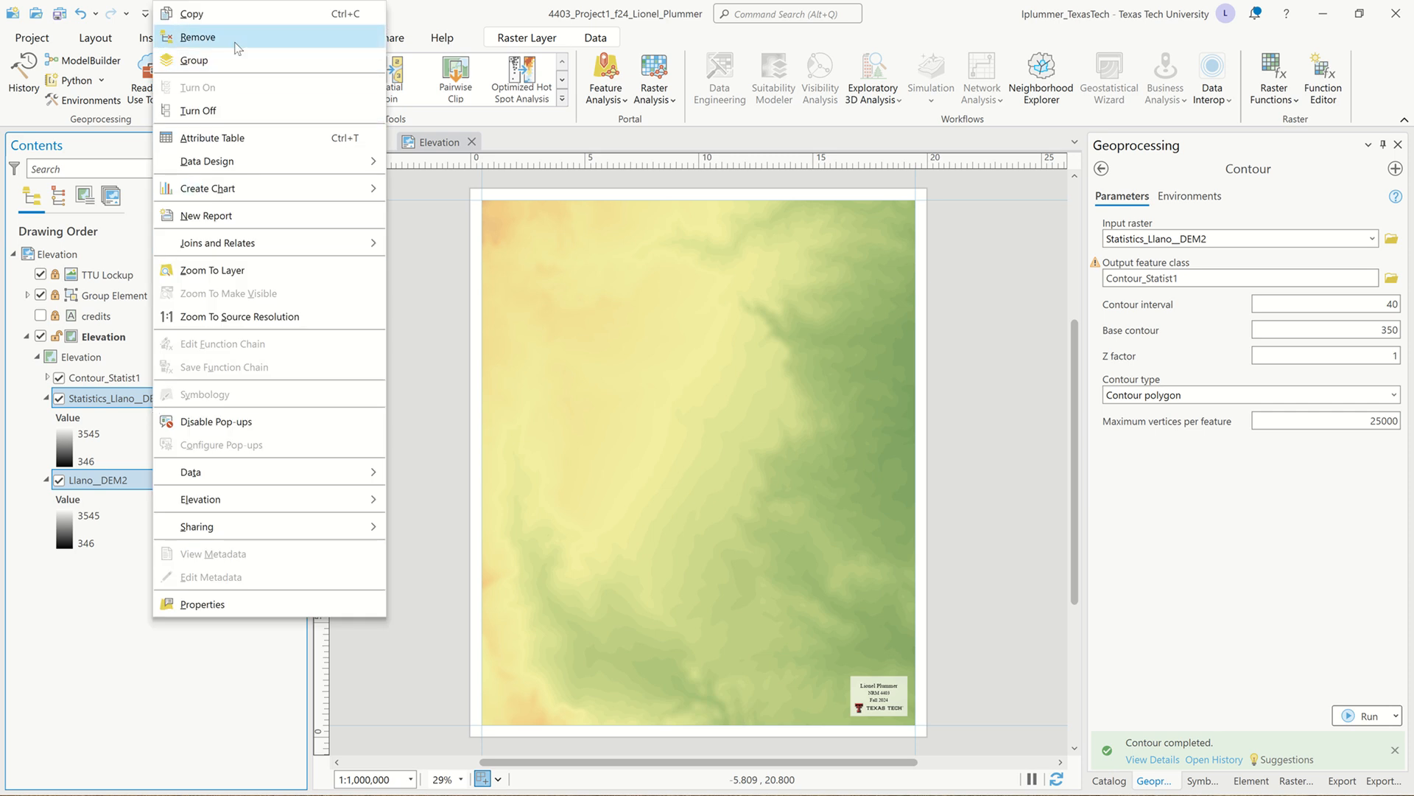
{"action": "left_click", "coordinate": [229, 37]}
{"action": "left_click", "coordinate": [178, 463]}
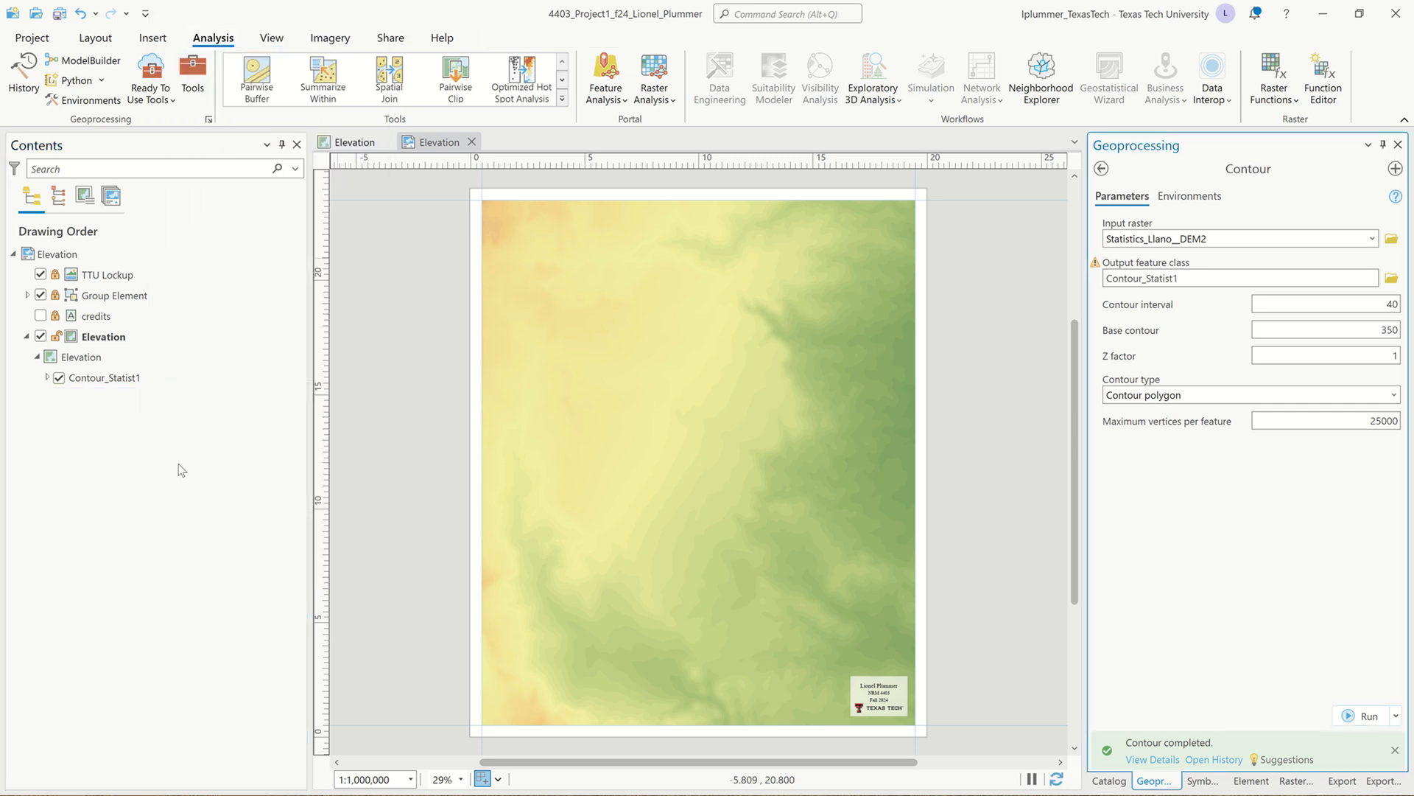
{"action": "key", "text": "ctrl+s"}
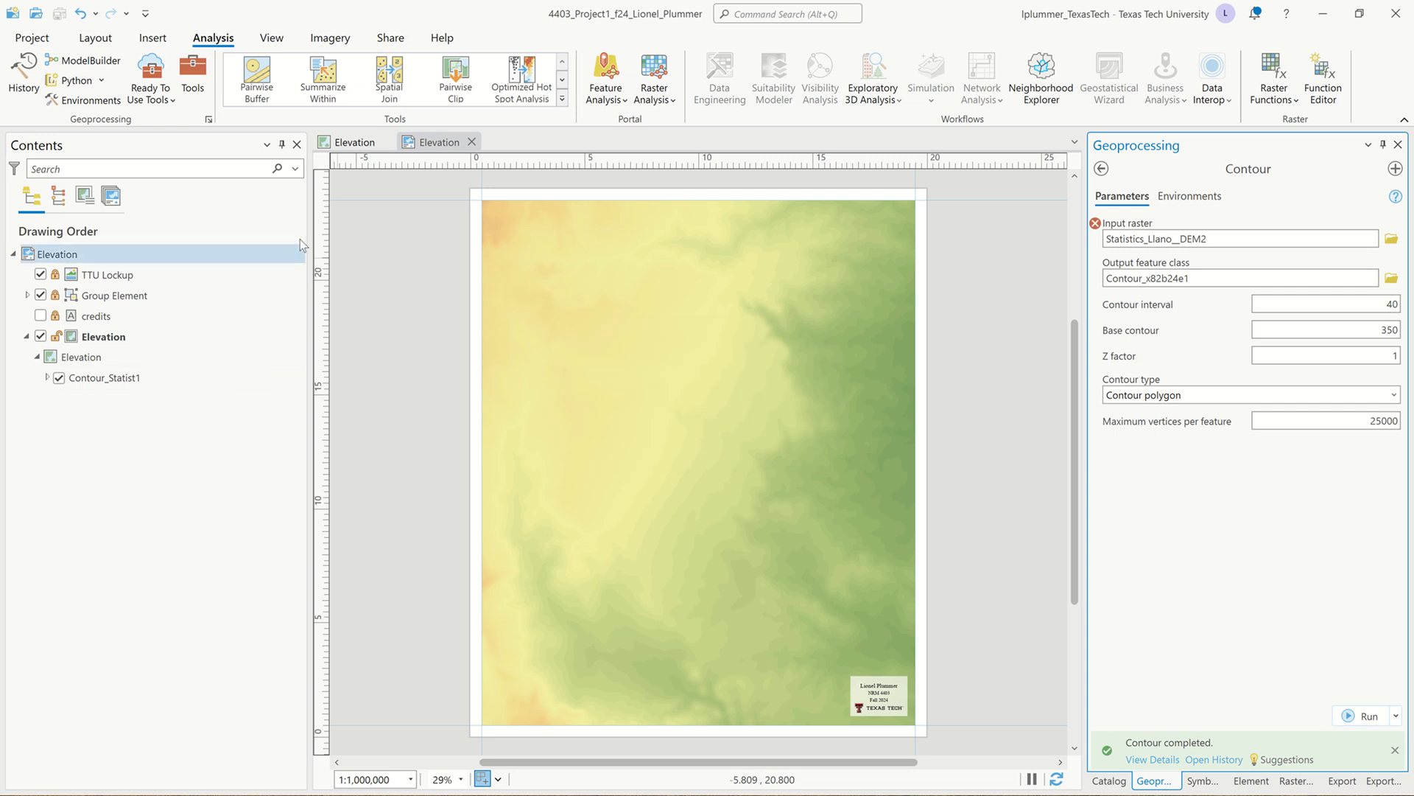
Step: In the Elevation map view, change the Contour_Statist1 layer's symbology to Single Symbol
{"action": "left_click", "coordinate": [356, 142]}
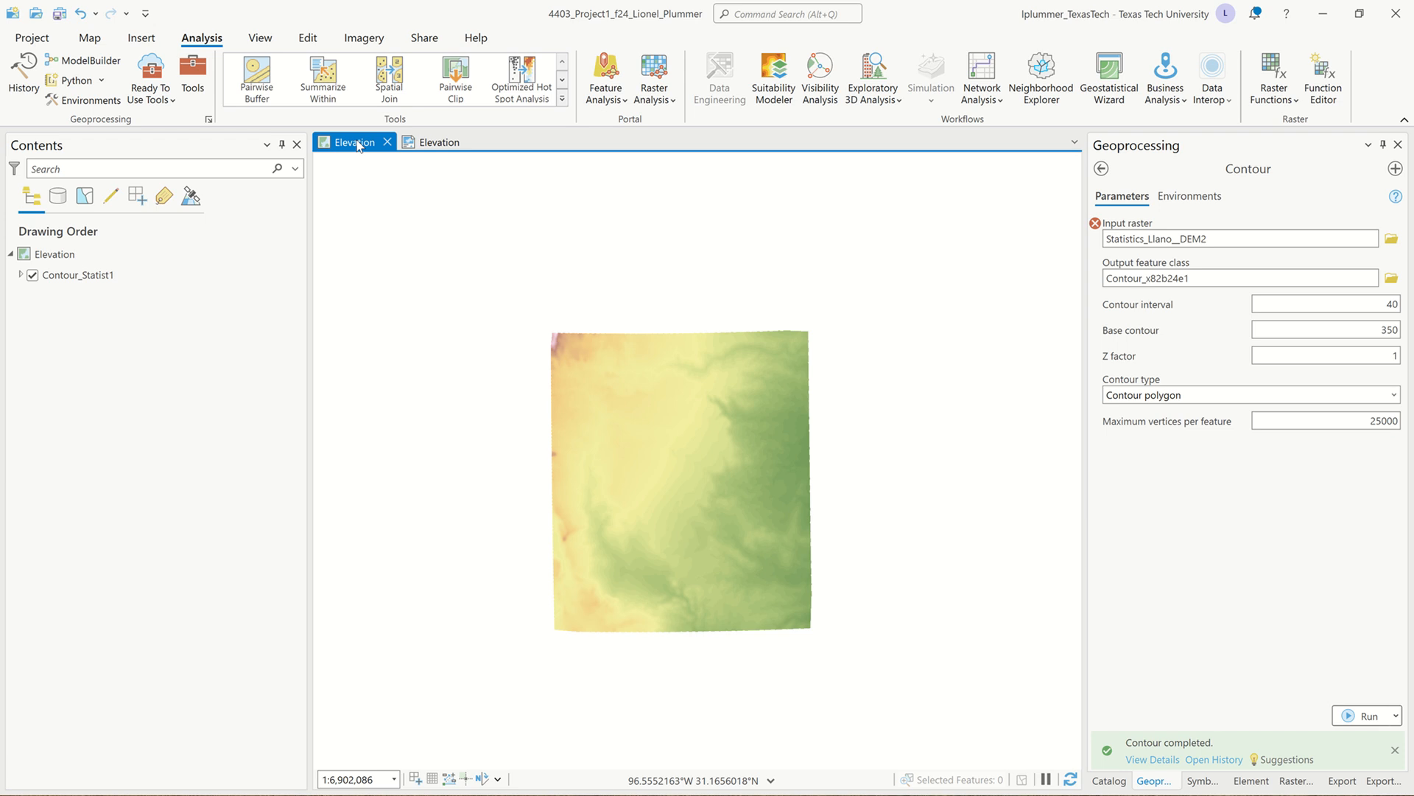
{"action": "left_click", "coordinate": [82, 277]}
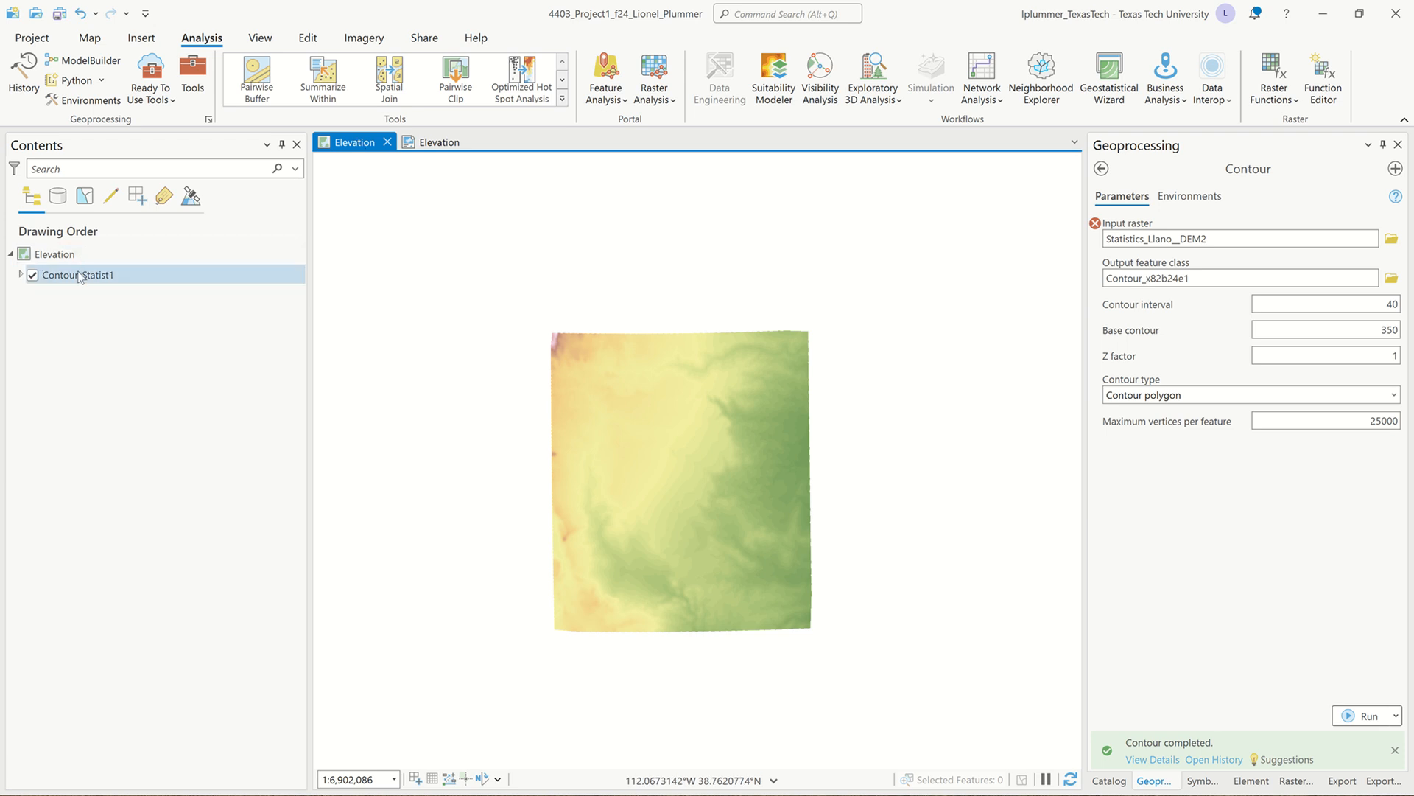
{"action": "right_click", "coordinate": [81, 276]}
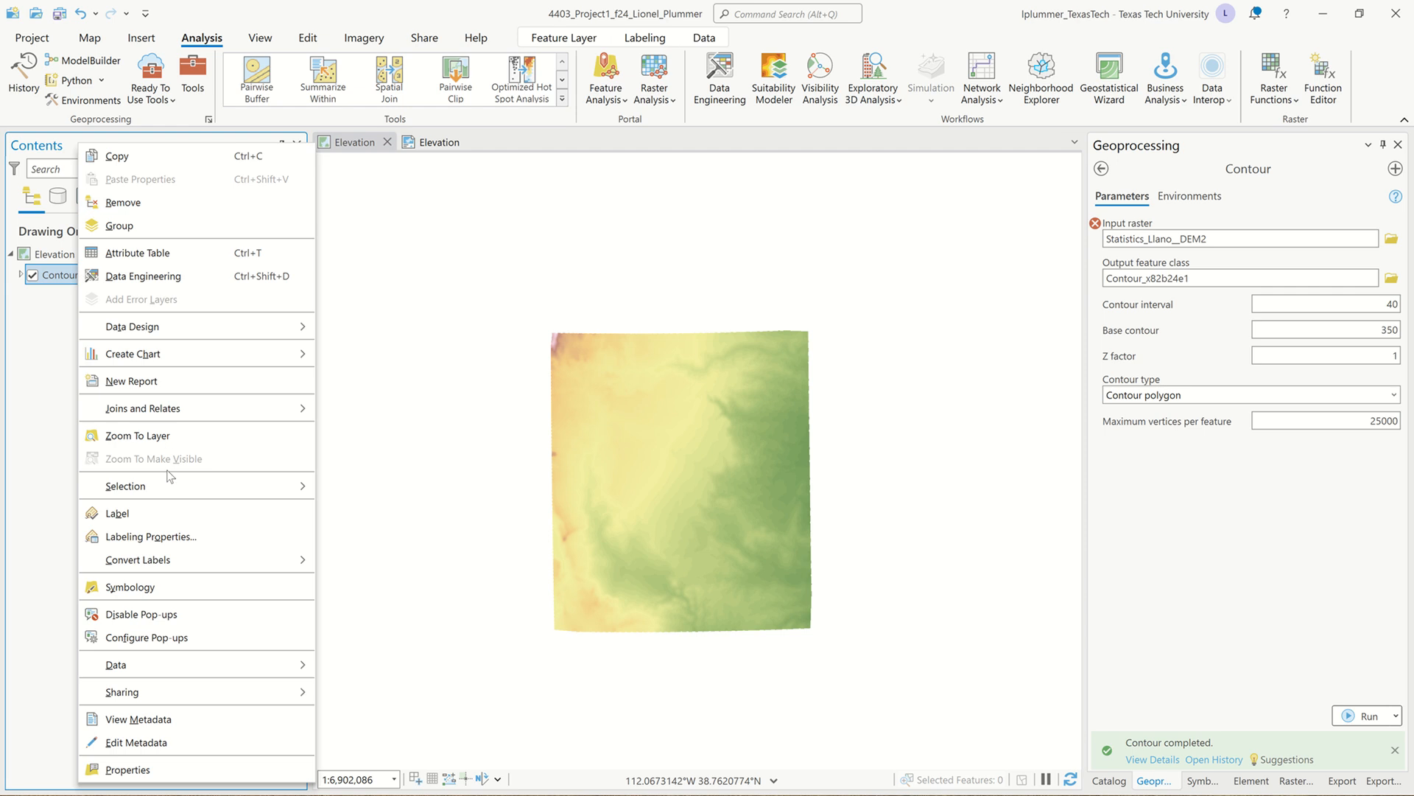
{"action": "left_click", "coordinate": [169, 593]}
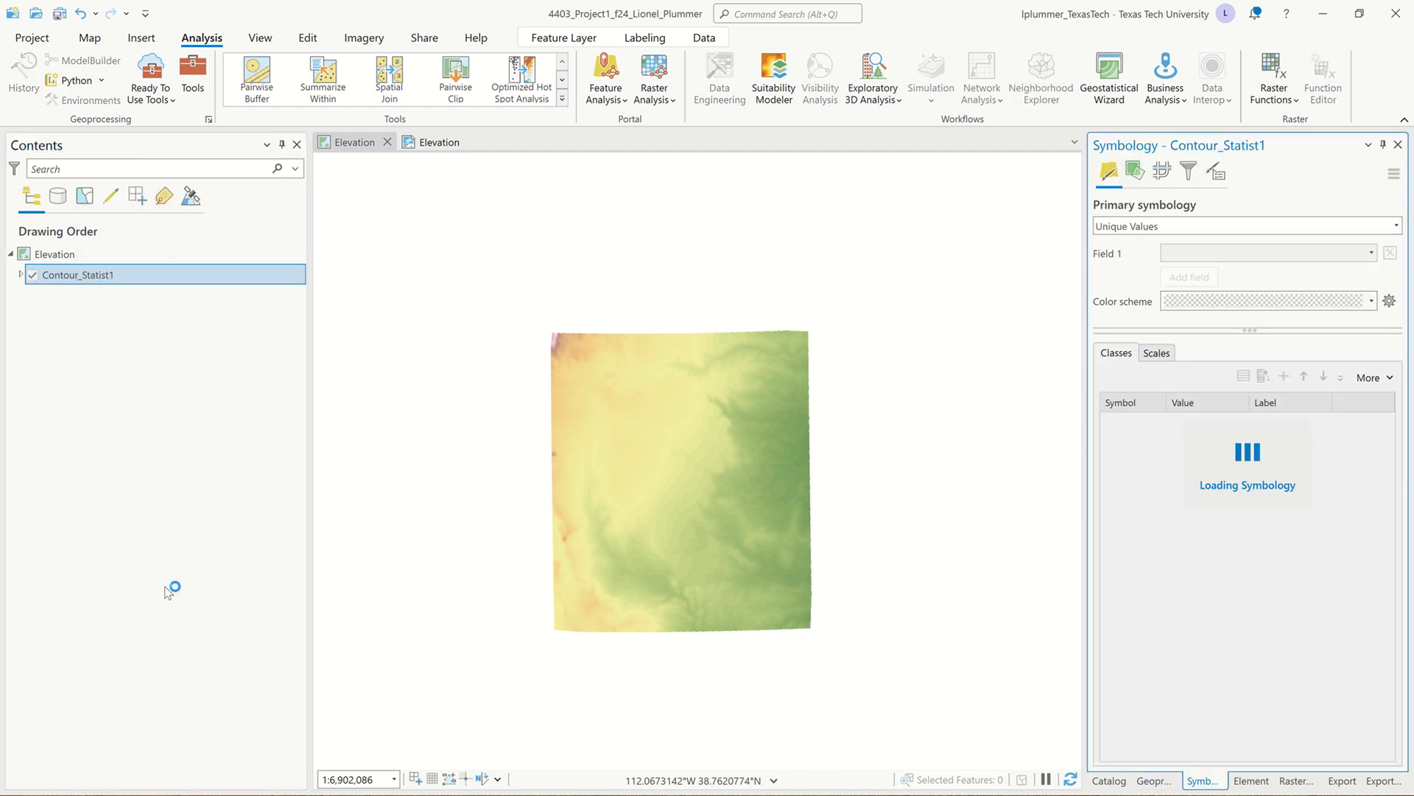
{"action": "left_click", "coordinate": [1397, 225]}
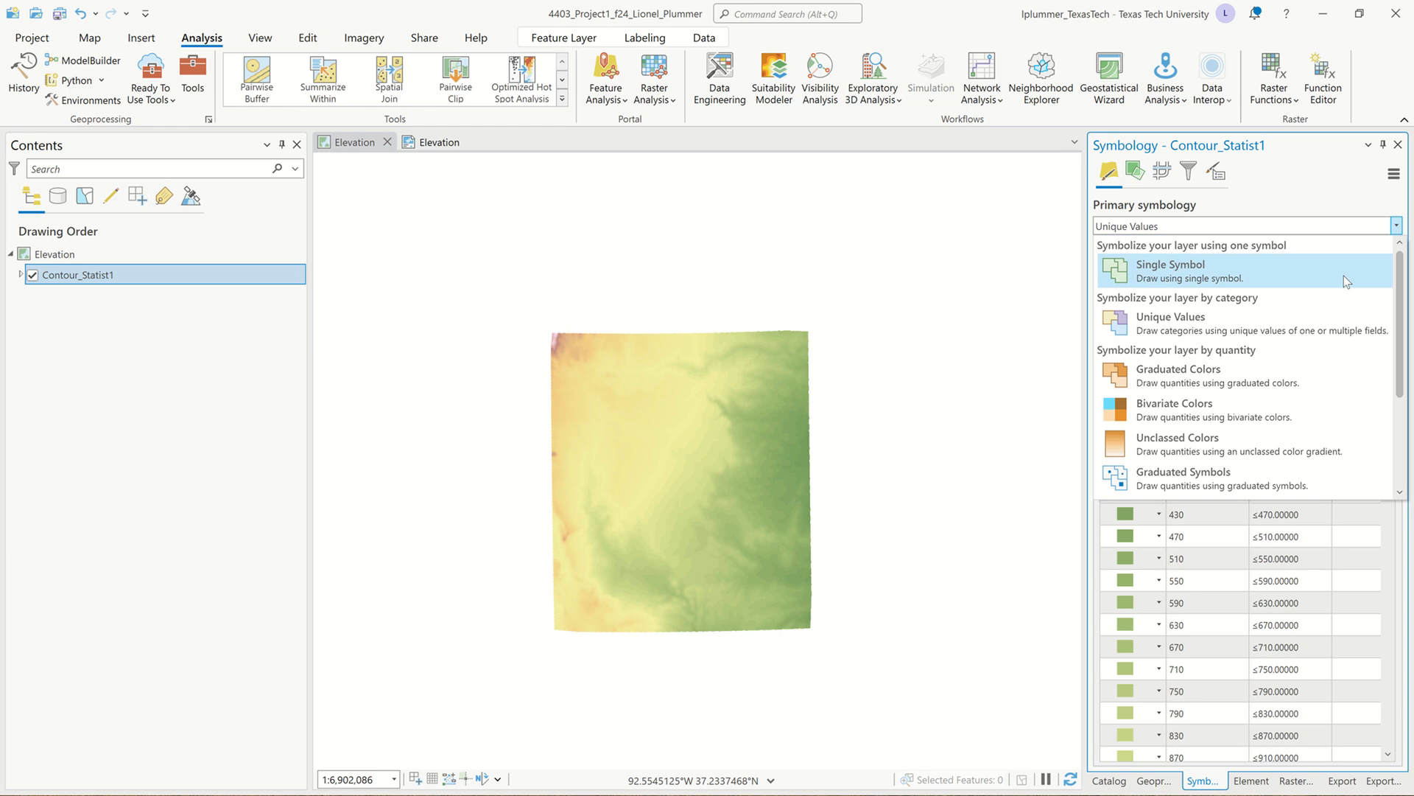
{"action": "left_click", "coordinate": [1264, 260]}
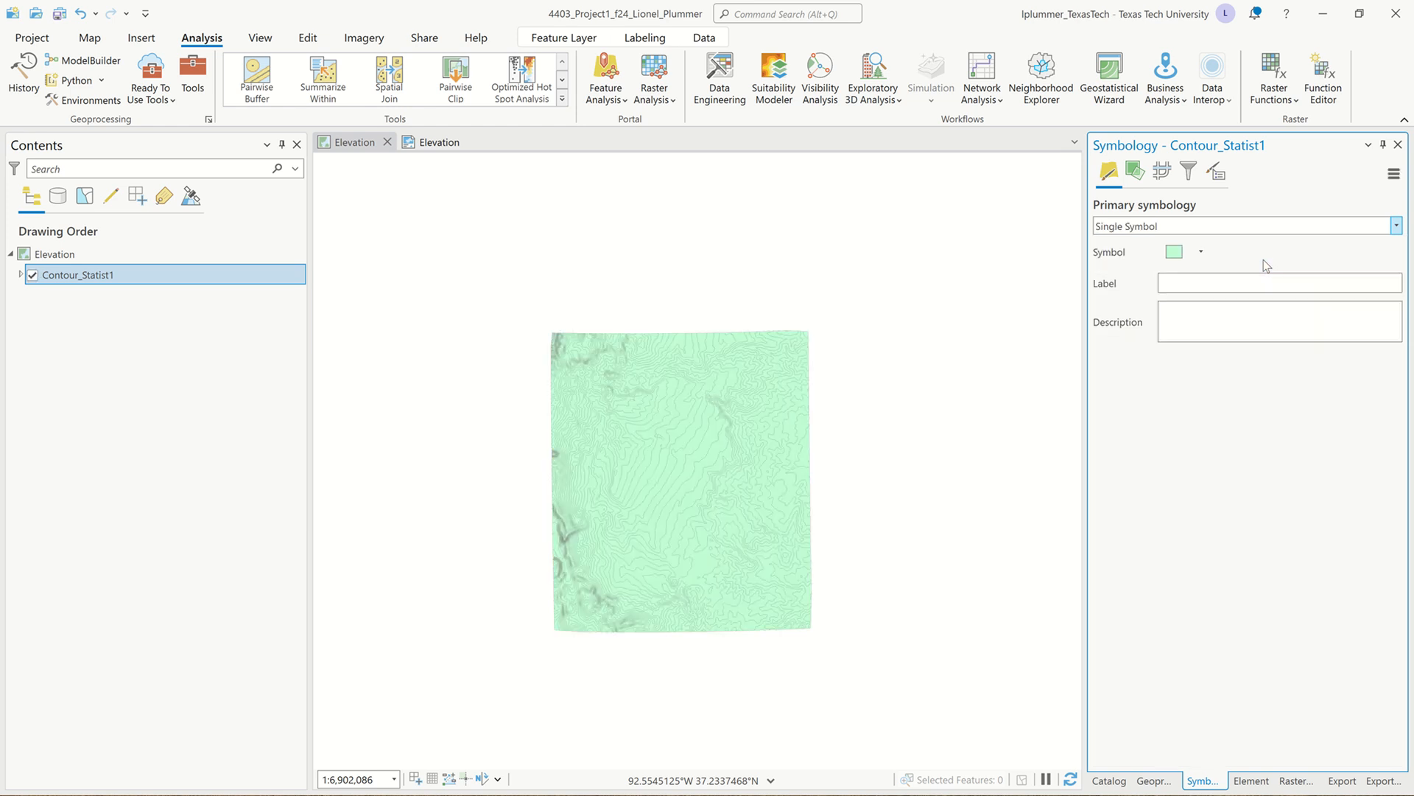
Step: Give the contour polygons the thin black outline symbol from ArcGIS 2D and inspect the contours near the eastern edge
{"action": "left_click", "coordinate": [1174, 251]}
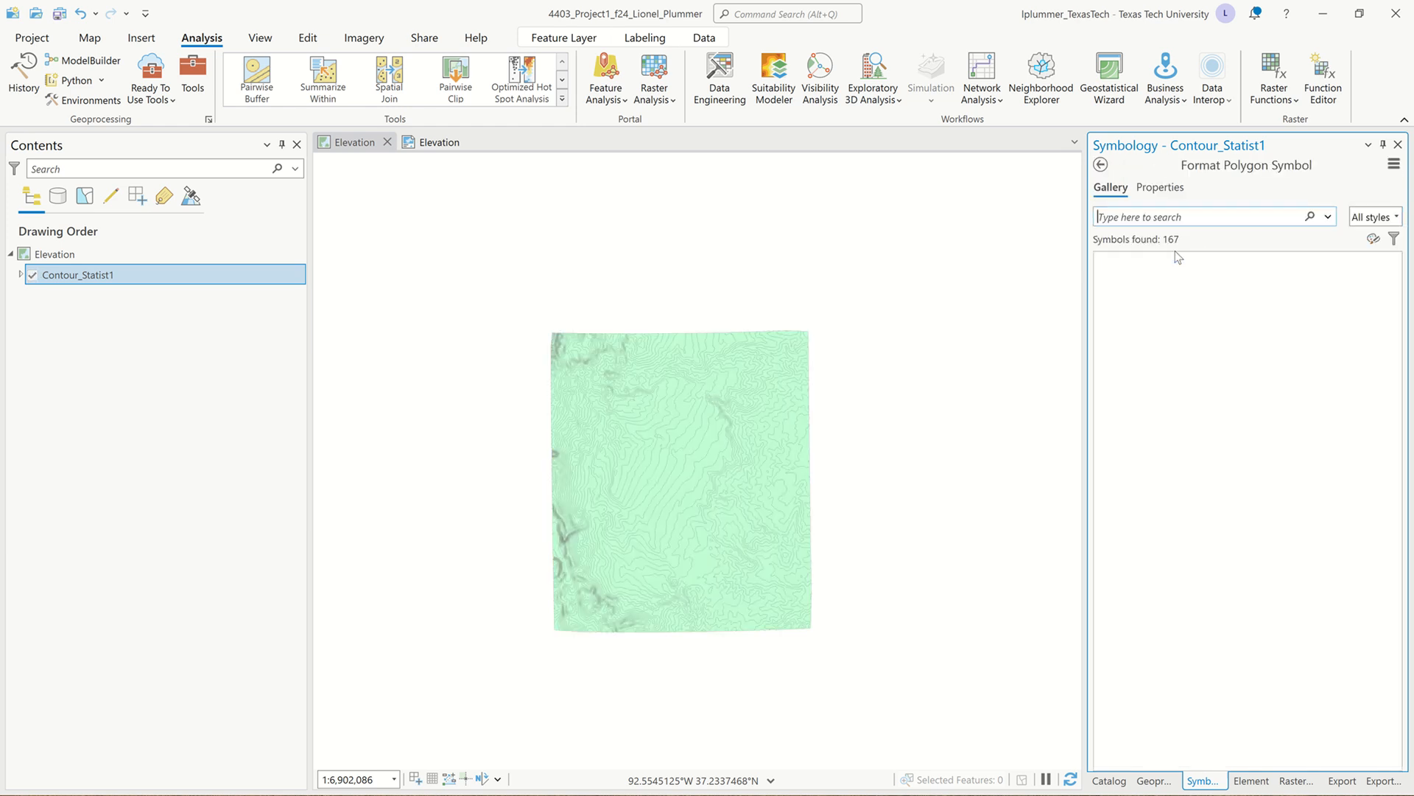
{"action": "left_click", "coordinate": [1130, 547]}
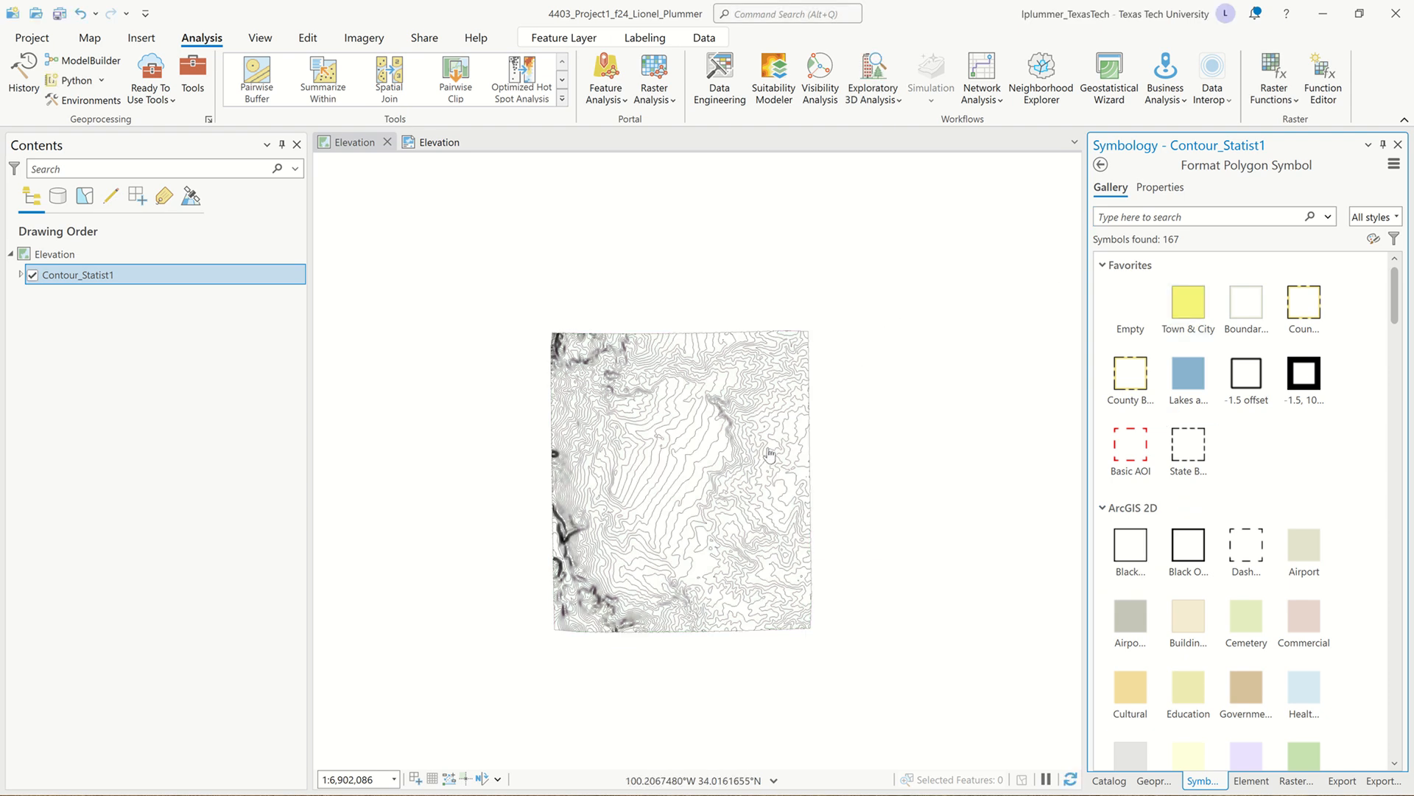
{"action": "scroll", "coordinate": [808, 474], "scroll_direction": "up", "scroll_amount": 5}
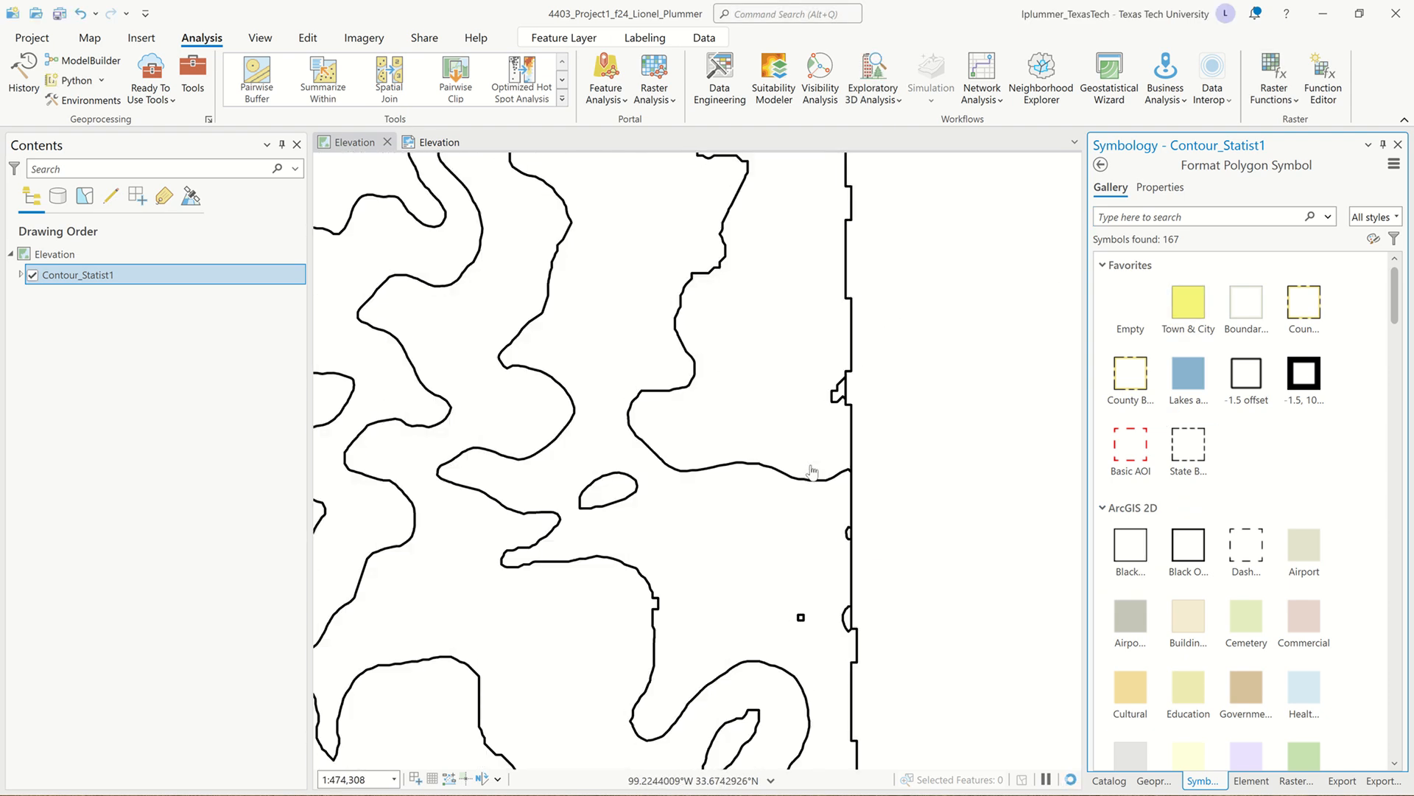
Step: Examine the smoothed contour lines across the Elevation map, from the eastern edge to the dense western and southern areas
{"action": "scroll", "coordinate": [812, 473], "scroll_direction": "down", "scroll_amount": 3}
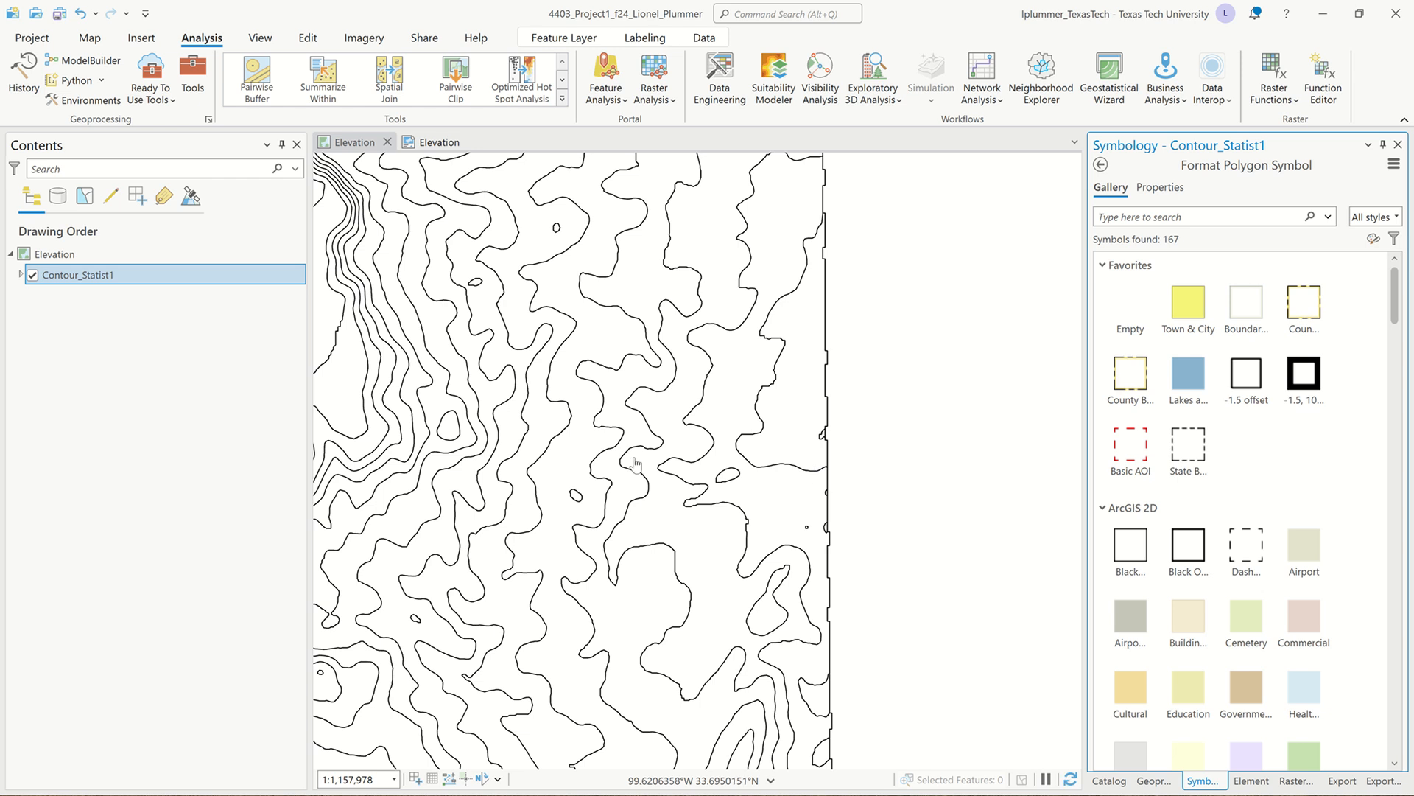
{"action": "left_click_drag", "start_coordinate": [571, 441], "coordinate": [916, 572]}
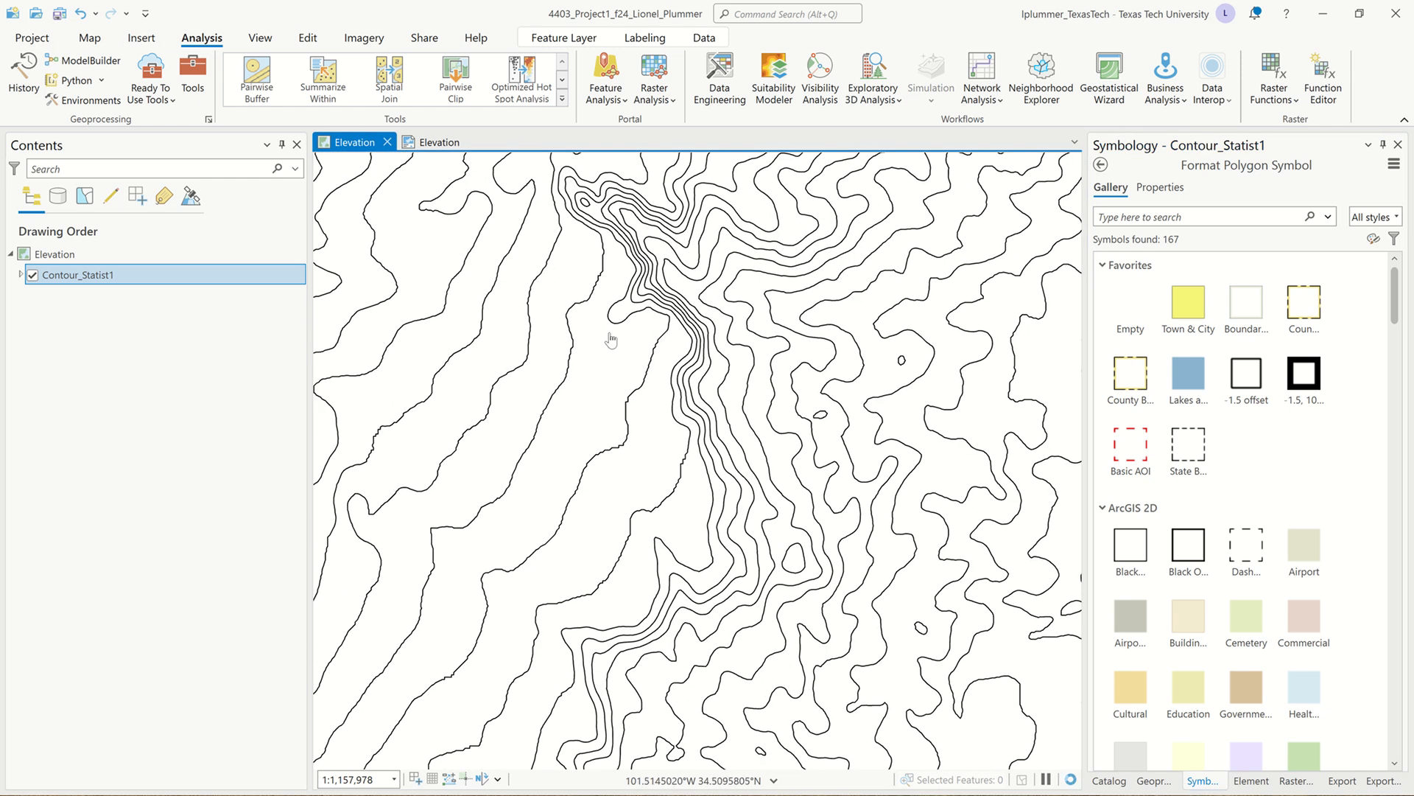
{"action": "left_click_drag", "start_coordinate": [593, 525], "coordinate": [932, 434]}
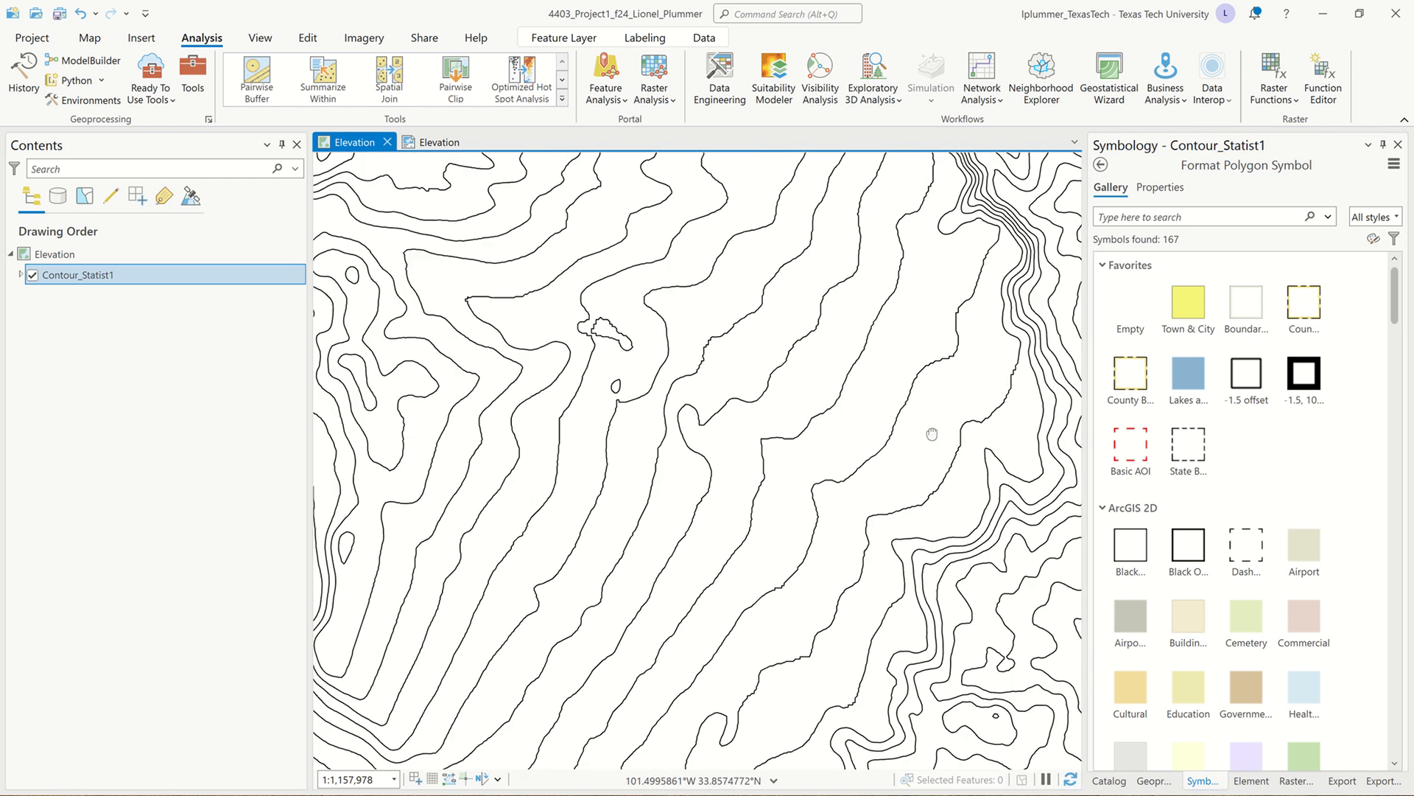
{"action": "scroll", "coordinate": [681, 386], "scroll_direction": "down", "scroll_amount": 2}
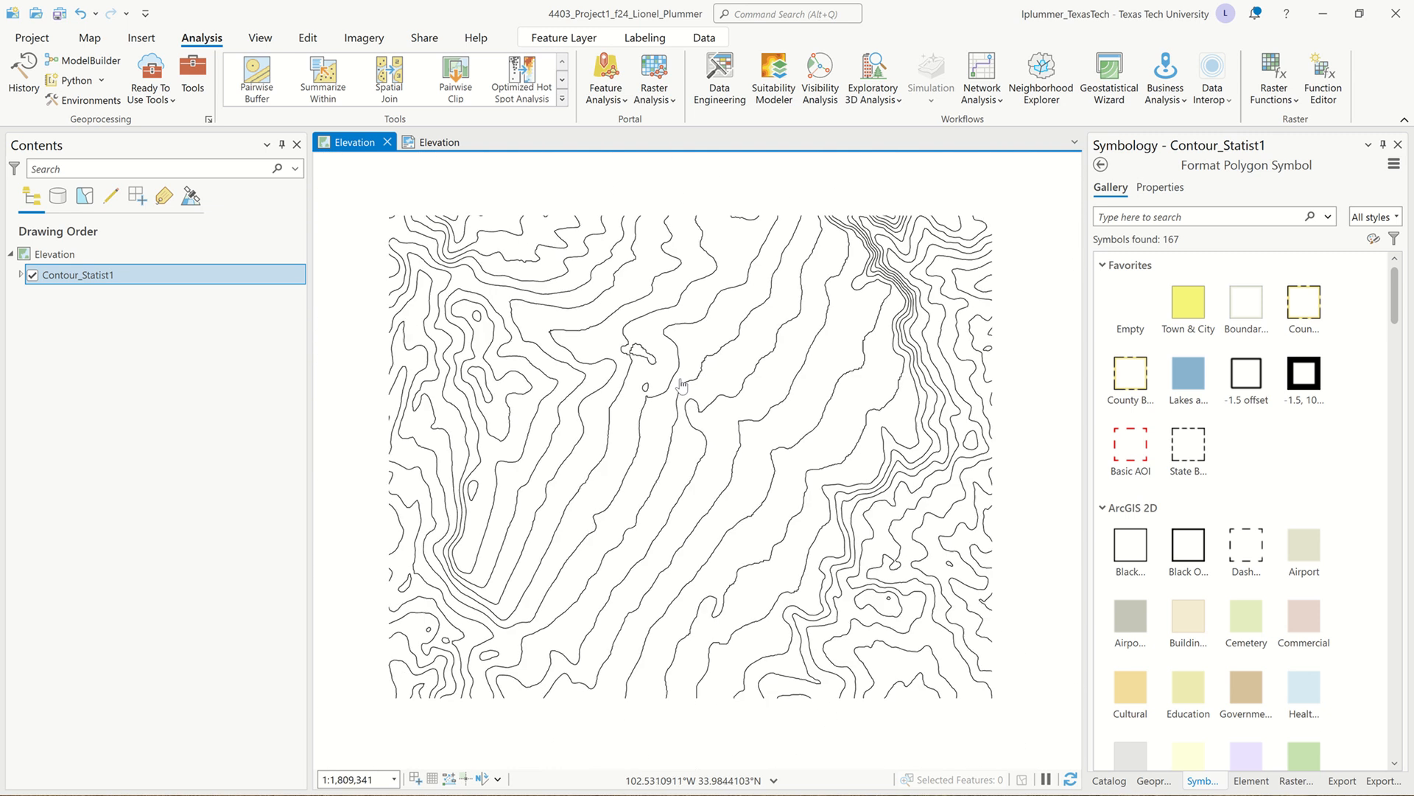
{"action": "left_click_drag", "start_coordinate": [574, 473], "coordinate": [875, 268]}
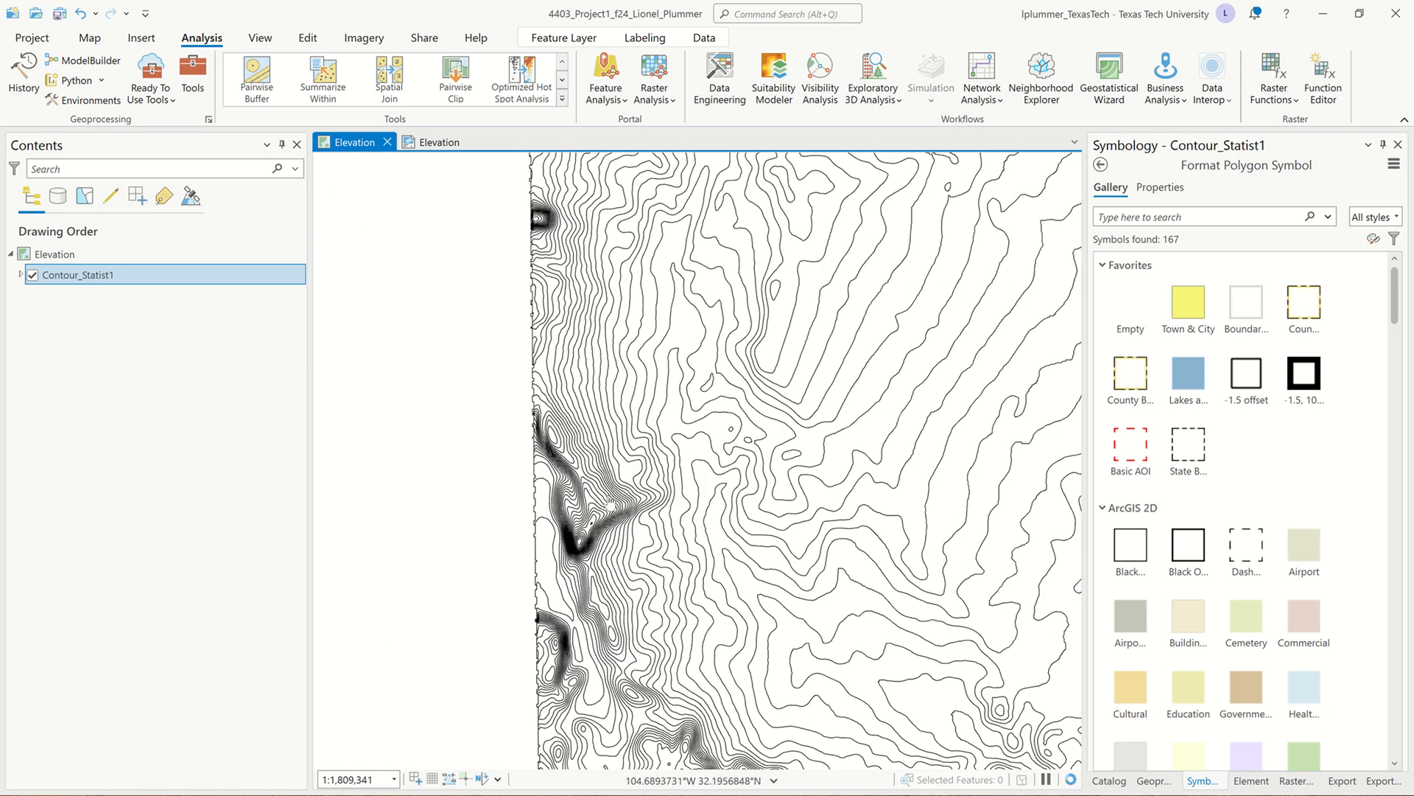
{"action": "scroll", "coordinate": [597, 519], "scroll_direction": "up", "scroll_amount": 10}
{"action": "scroll", "coordinate": [653, 535], "scroll_direction": "down", "scroll_amount": 7}
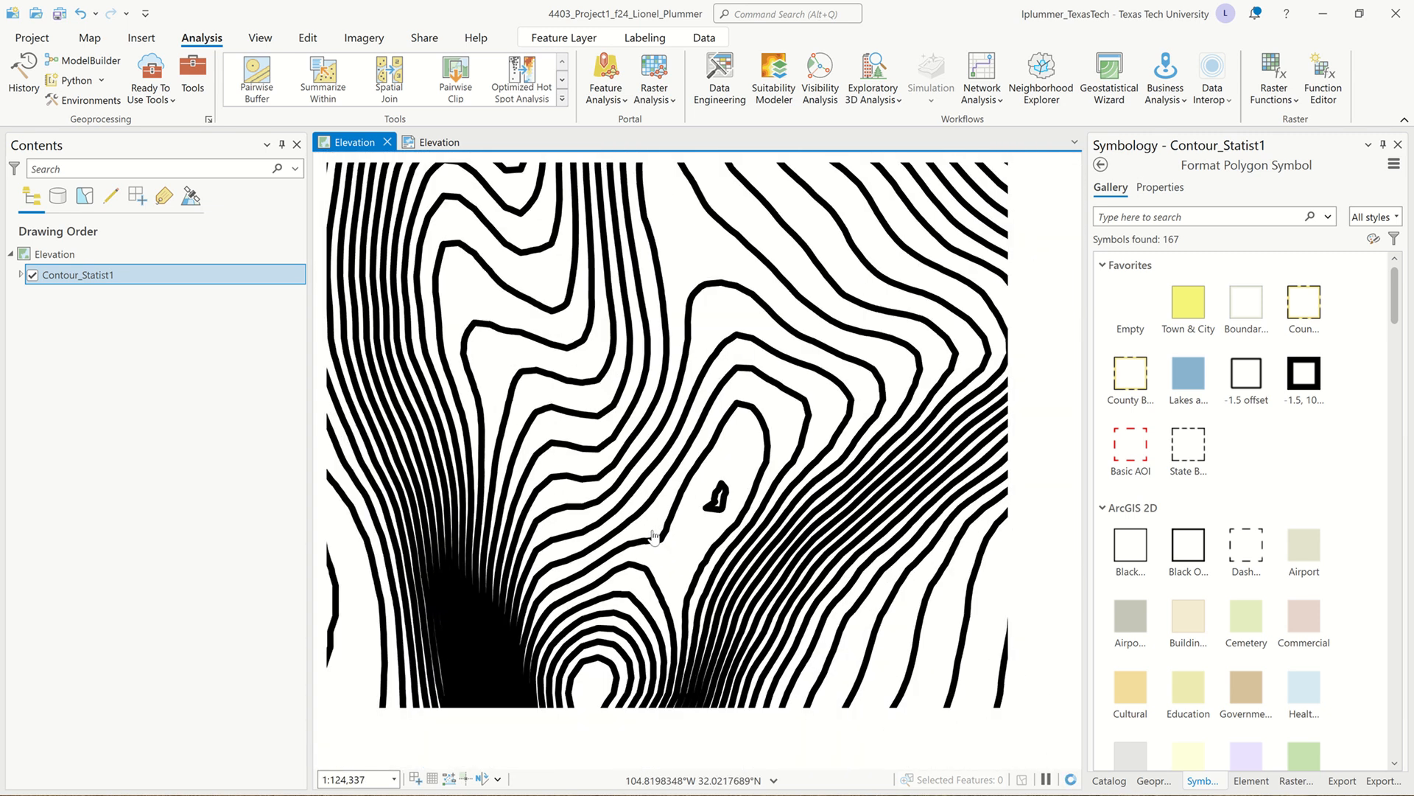
{"action": "scroll", "coordinate": [654, 536], "scroll_direction": "up", "scroll_amount": 5}
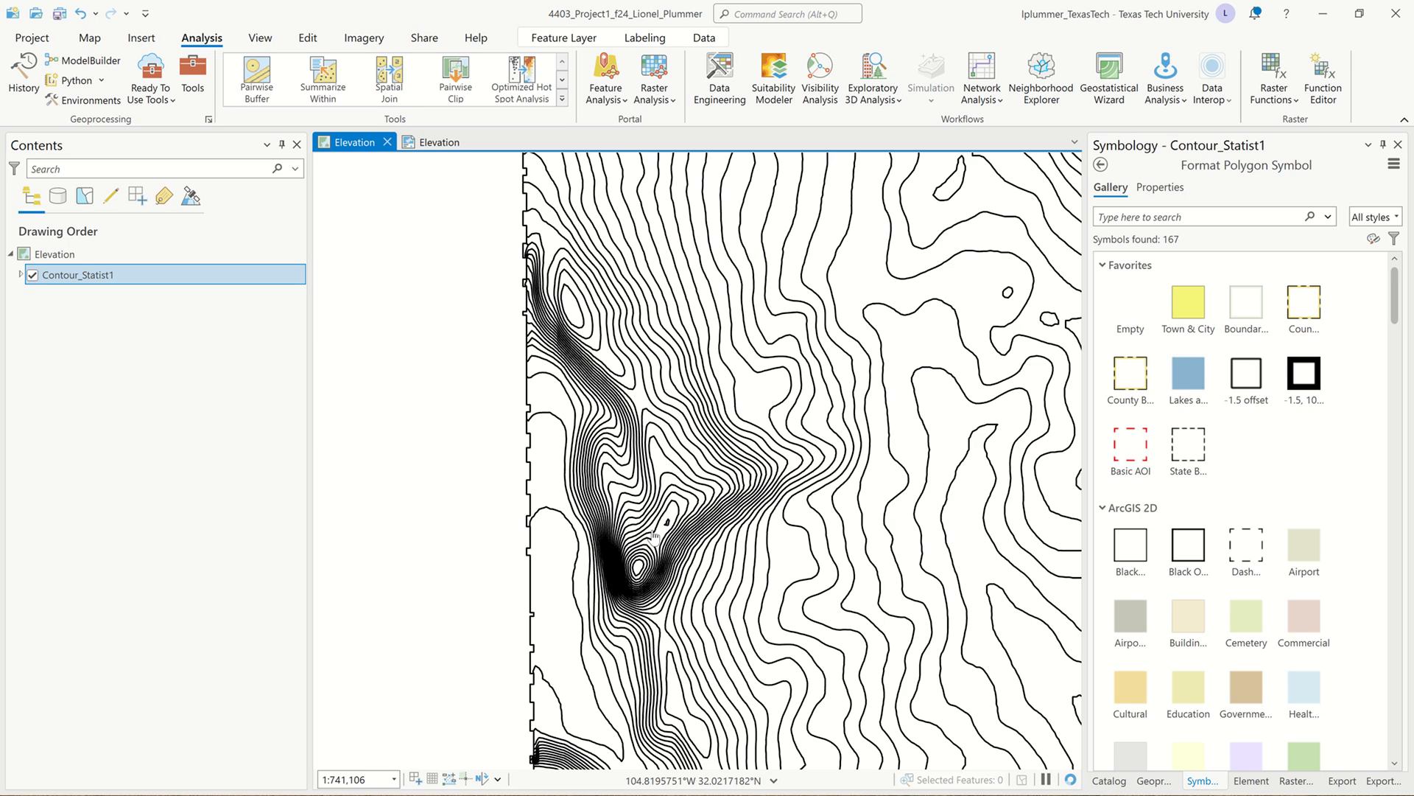
{"action": "left_click_drag", "start_coordinate": [860, 482], "coordinate": [564, 466]}
{"action": "scroll", "coordinate": [564, 466], "scroll_direction": "down", "scroll_amount": 4}
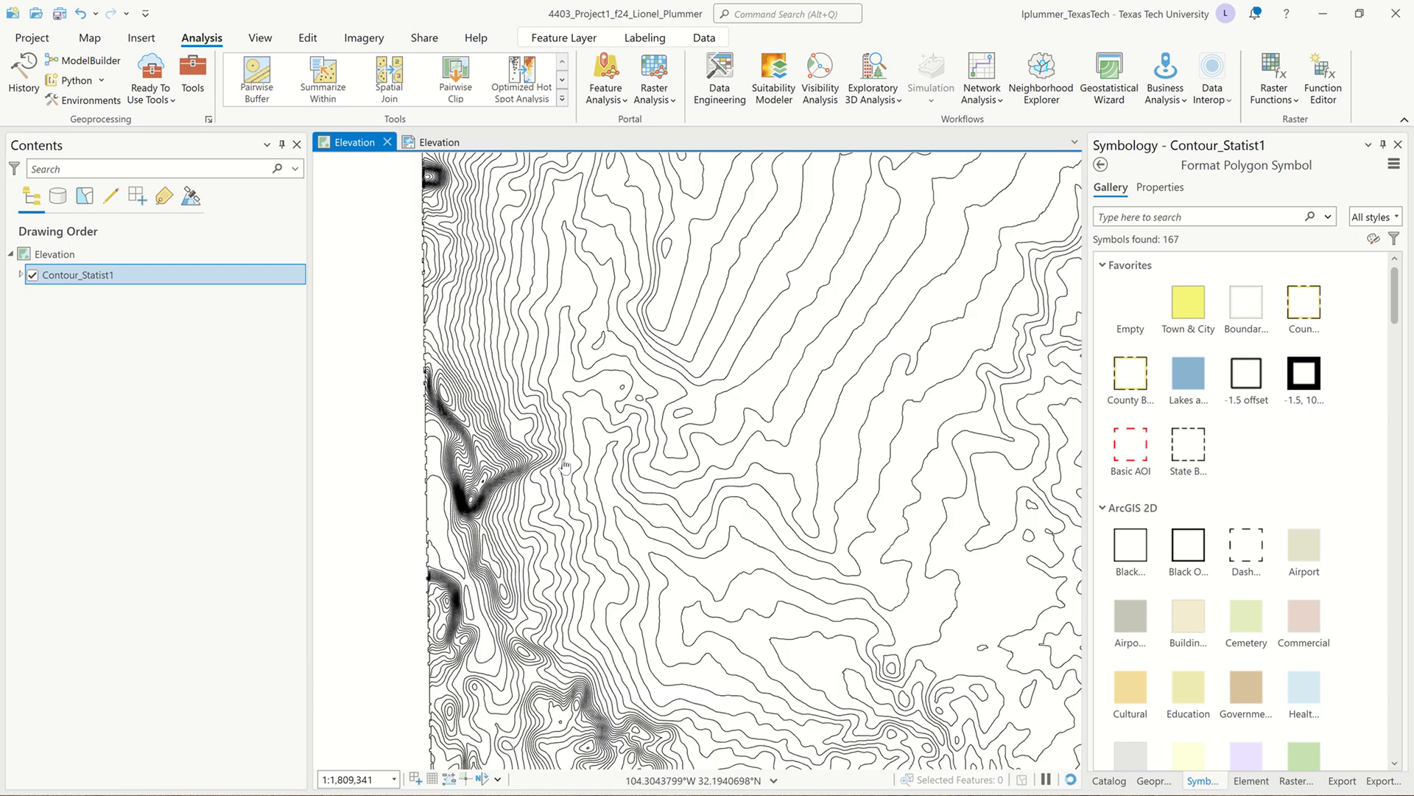
{"action": "left_click_drag", "start_coordinate": [847, 548], "coordinate": [572, 333]}
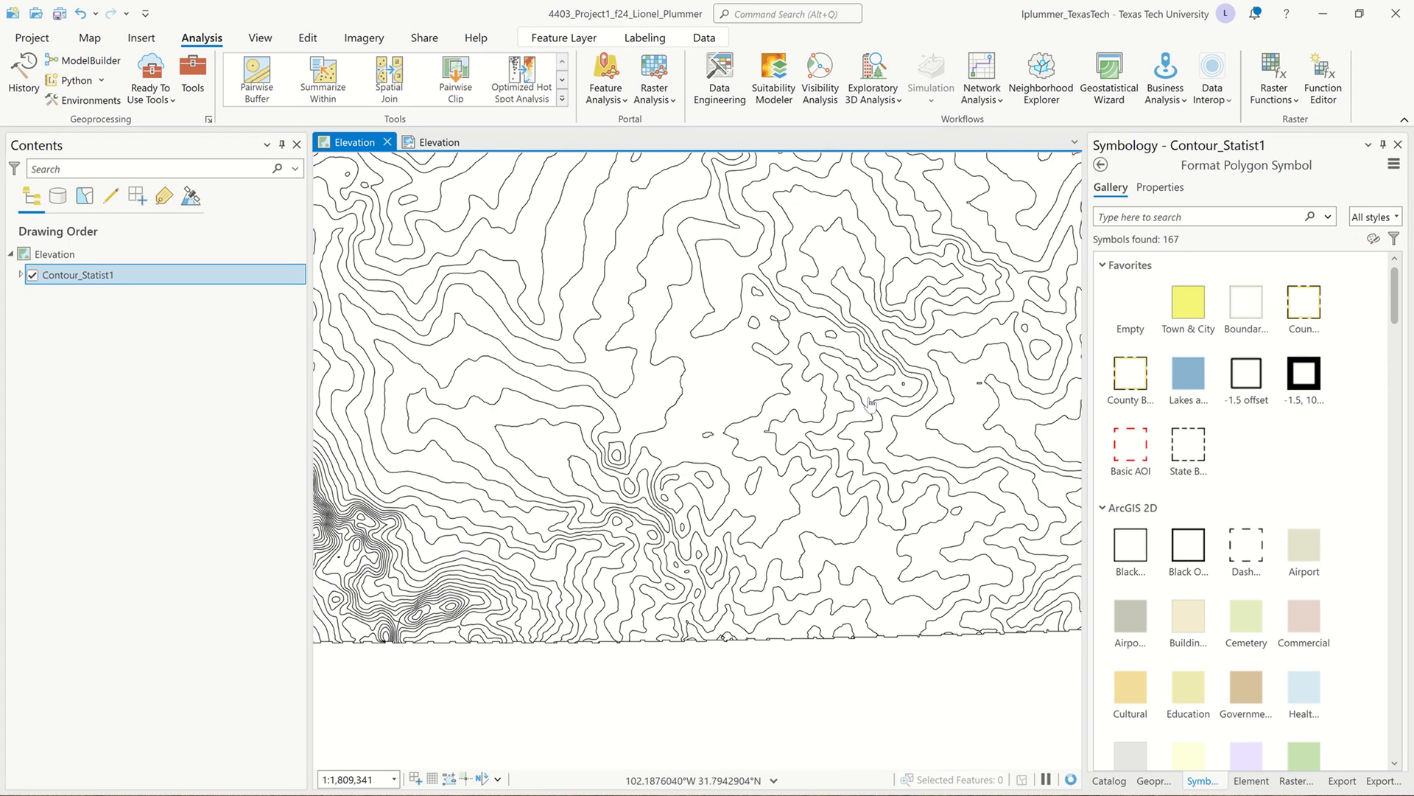
{"action": "scroll", "coordinate": [887, 431], "scroll_direction": "up", "scroll_amount": 3}
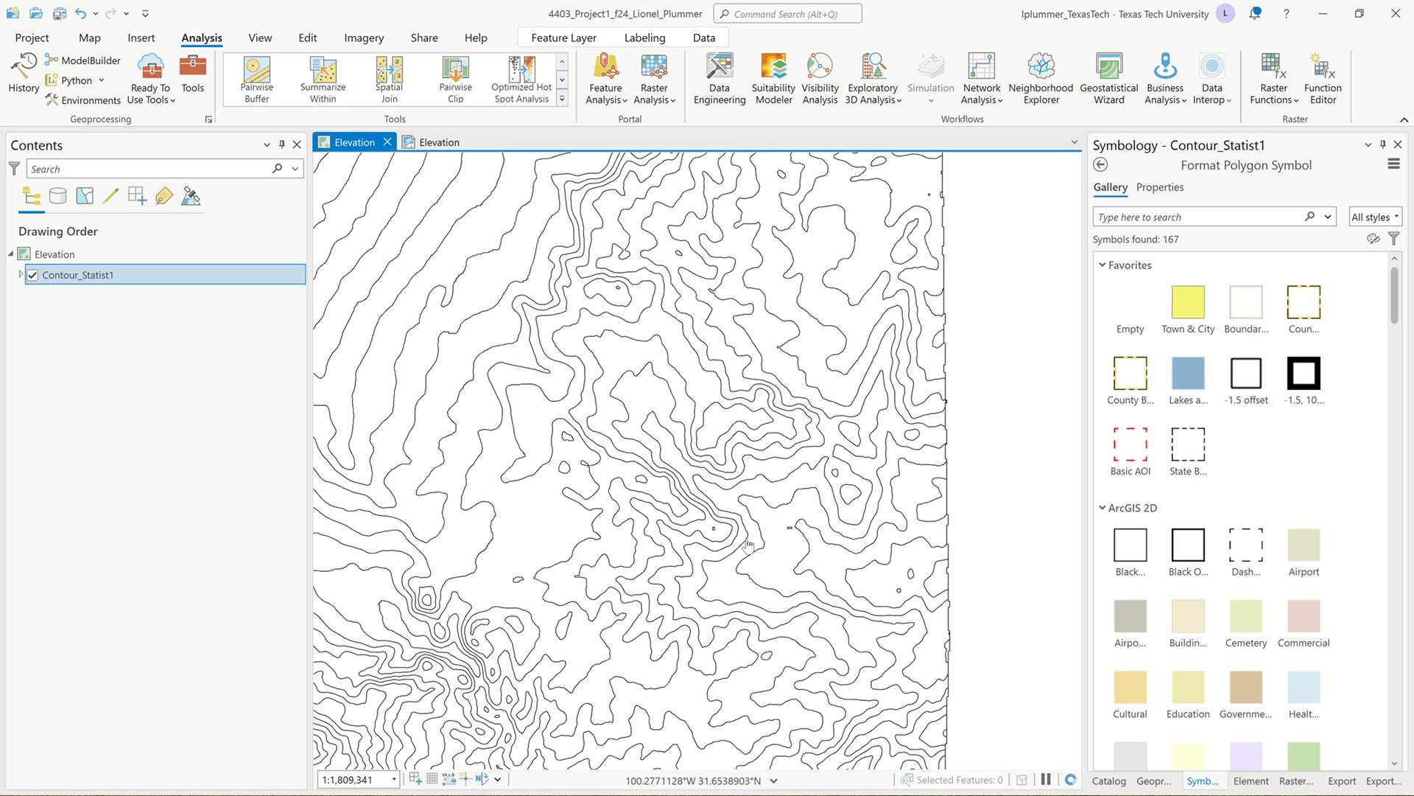
{"action": "scroll", "coordinate": [747, 549], "scroll_direction": "up", "scroll_amount": 2}
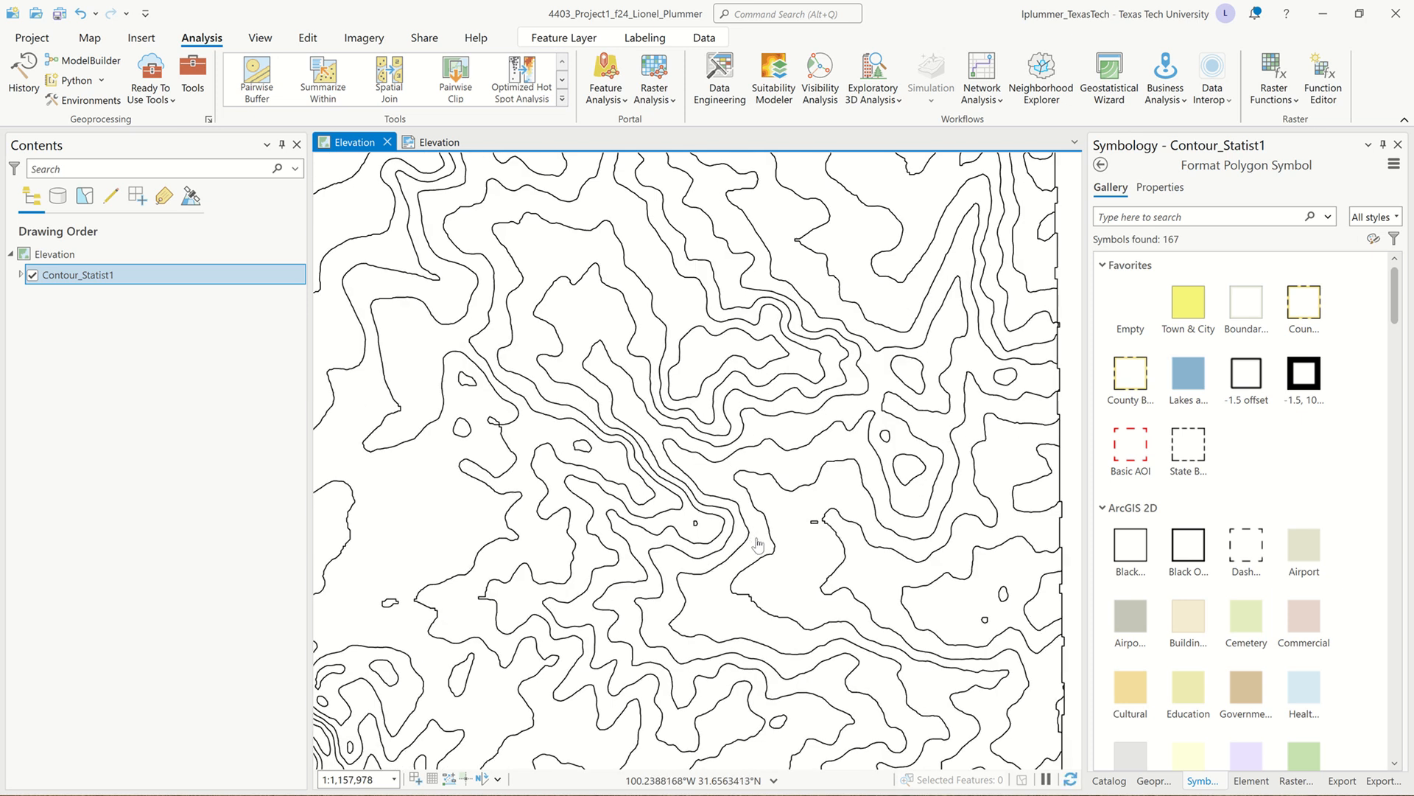
{"action": "scroll", "coordinate": [785, 549], "scroll_direction": "down", "scroll_amount": 5}
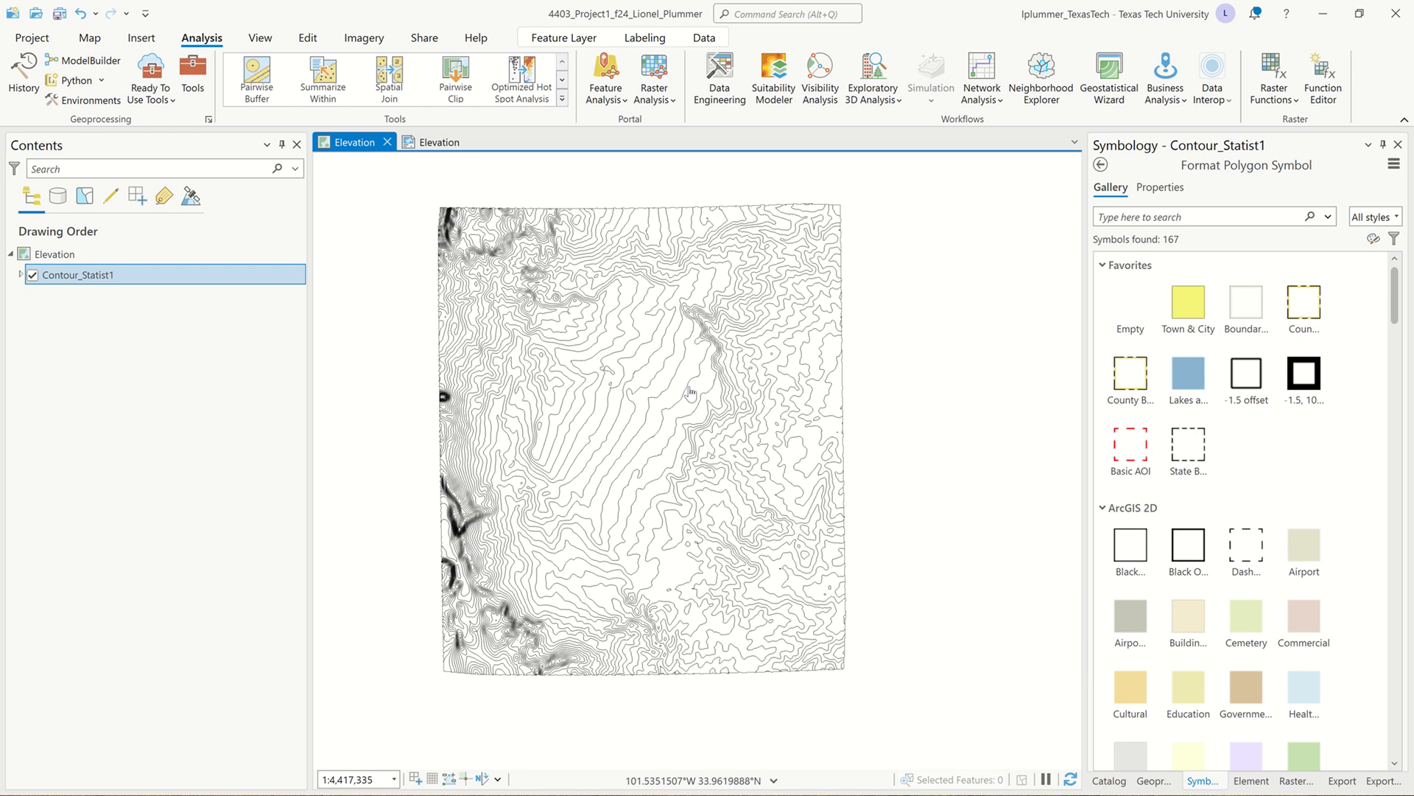
{"action": "left_click_drag", "start_coordinate": [758, 467], "coordinate": [737, 434]}
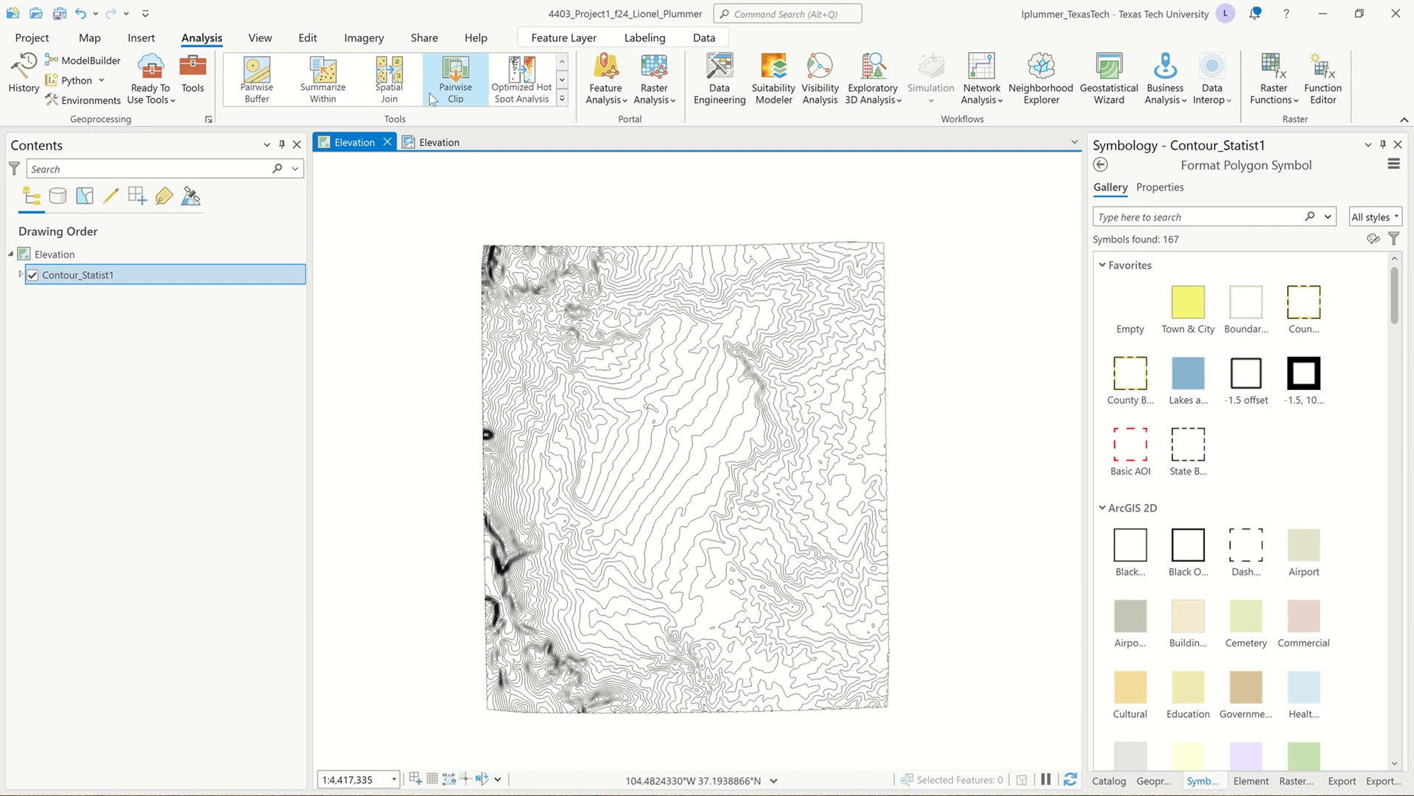
Step: Switch to the Elevation layout and open the symbology settings of its Contour_Statist1 layer
{"action": "left_click", "coordinate": [431, 140]}
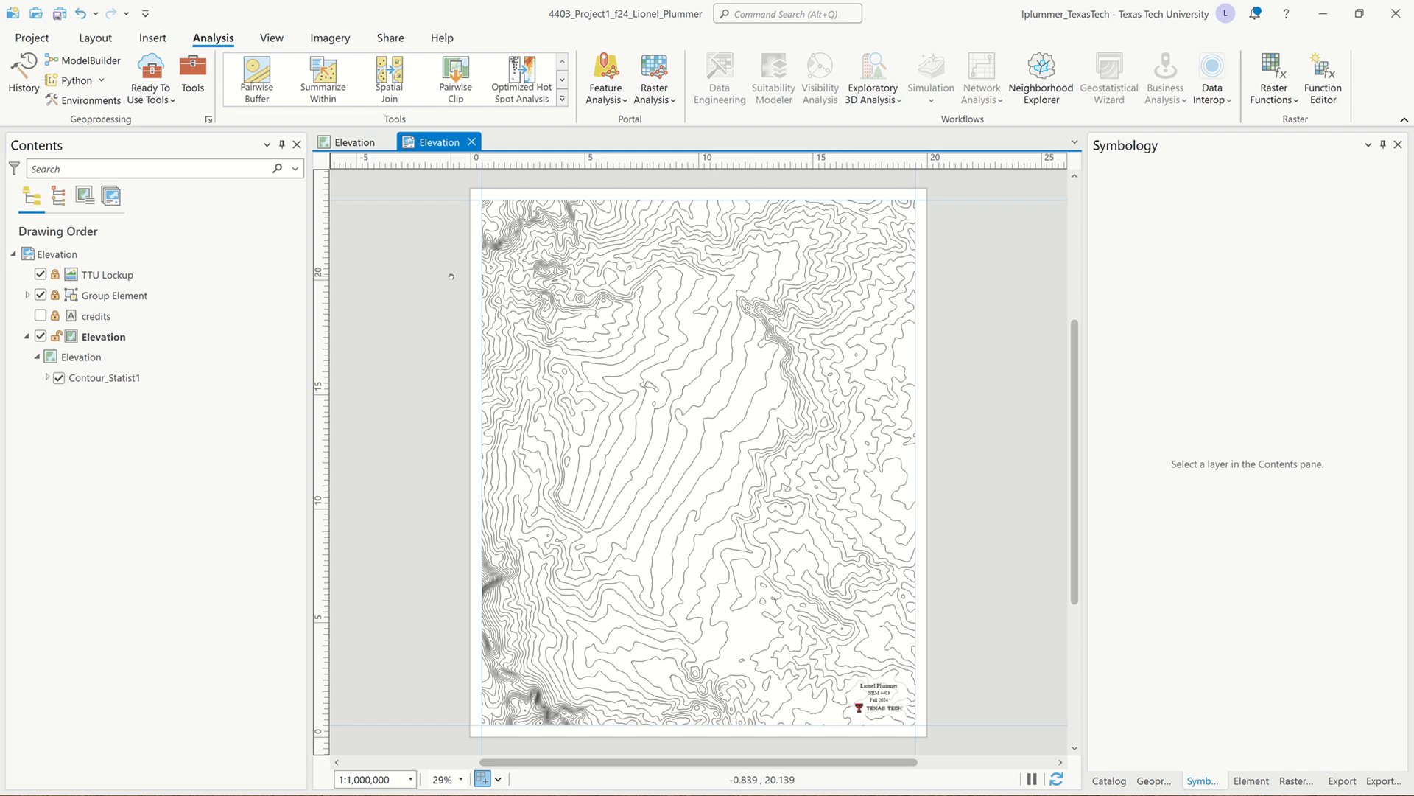
{"action": "left_click", "coordinate": [111, 378]}
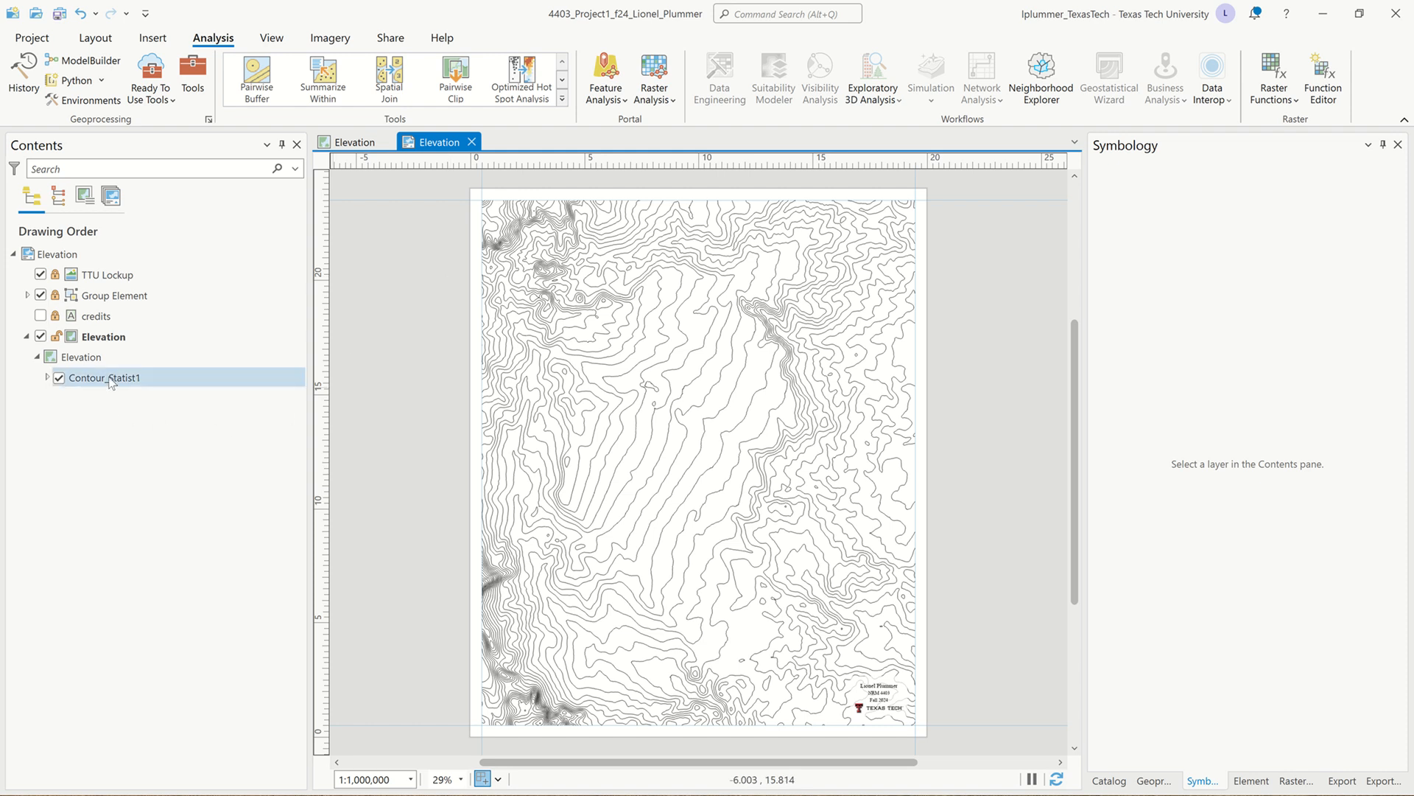
{"action": "right_click", "coordinate": [111, 380]}
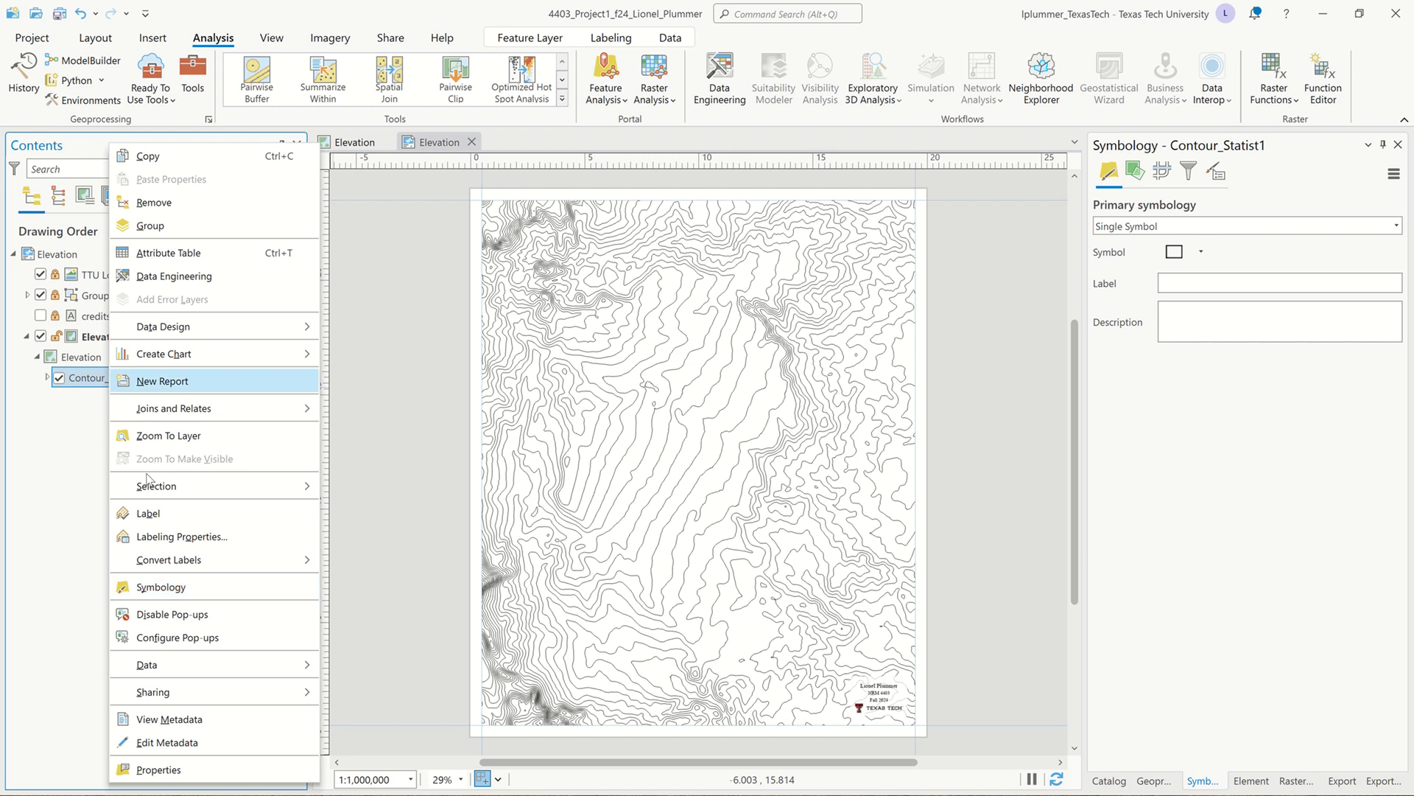
{"action": "left_click", "coordinate": [182, 588]}
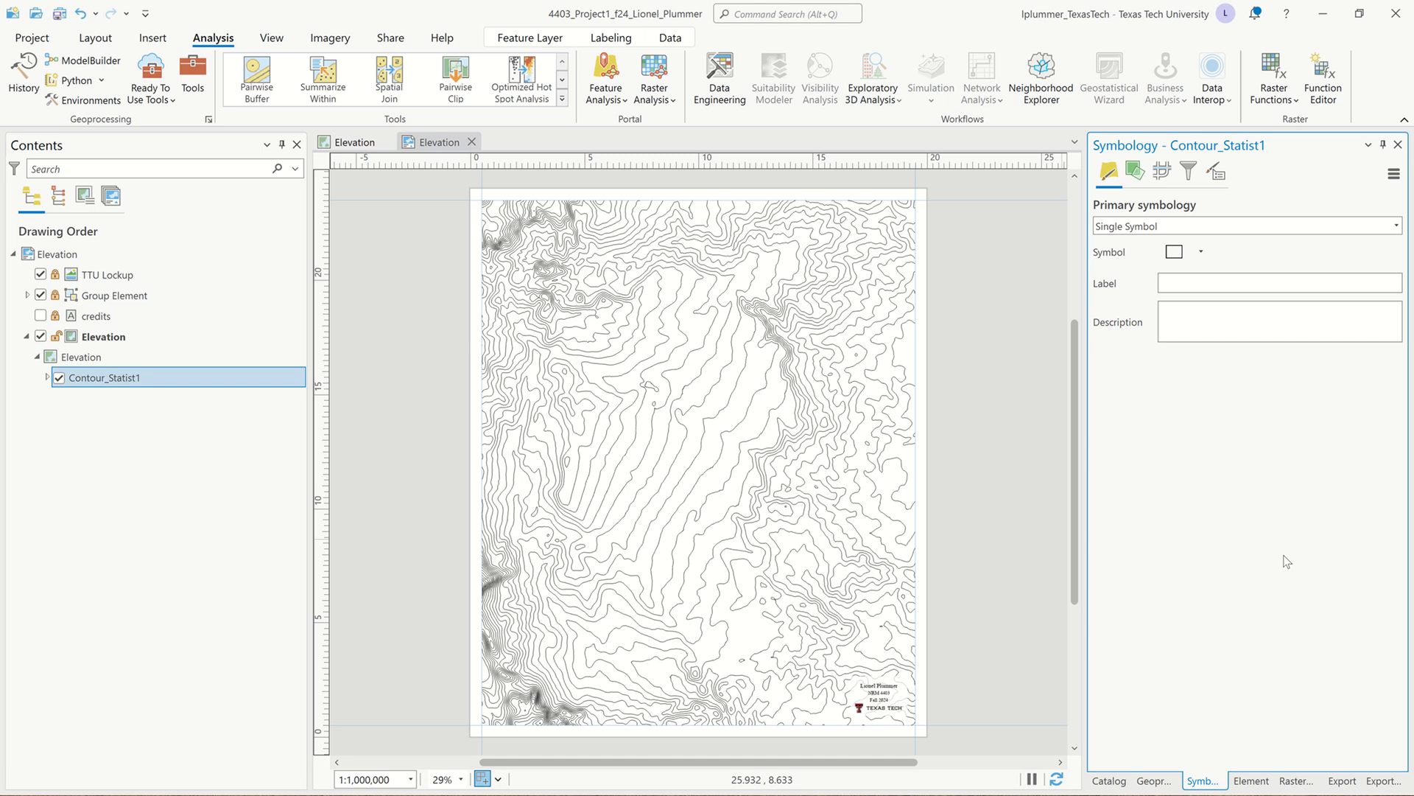
Step: Search the Living Atlas for "paper cut" and add the Paper Cut style for ArcGIS Pro, declining to overwrite the existing file
{"action": "left_click", "coordinate": [1106, 781]}
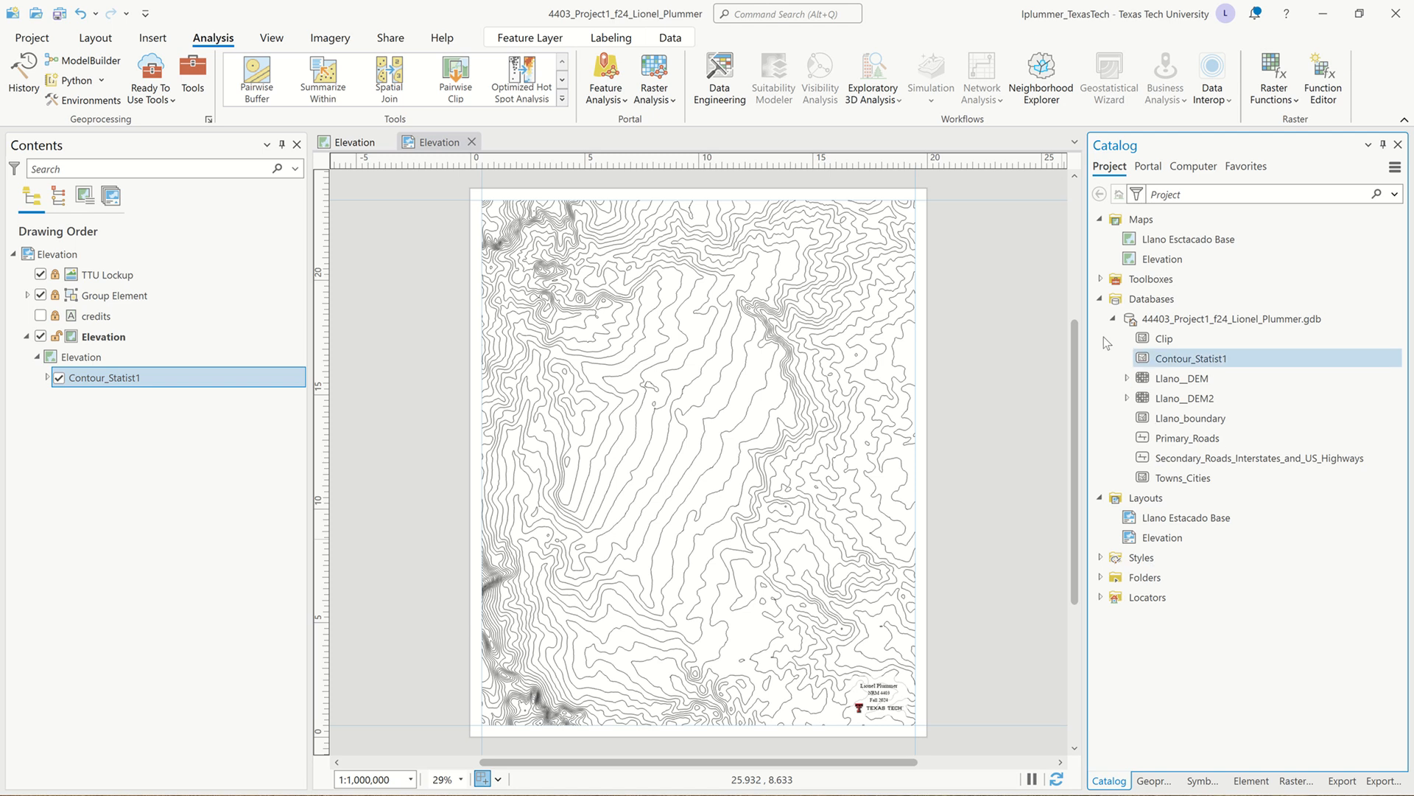
{"action": "left_click", "coordinate": [1101, 299]}
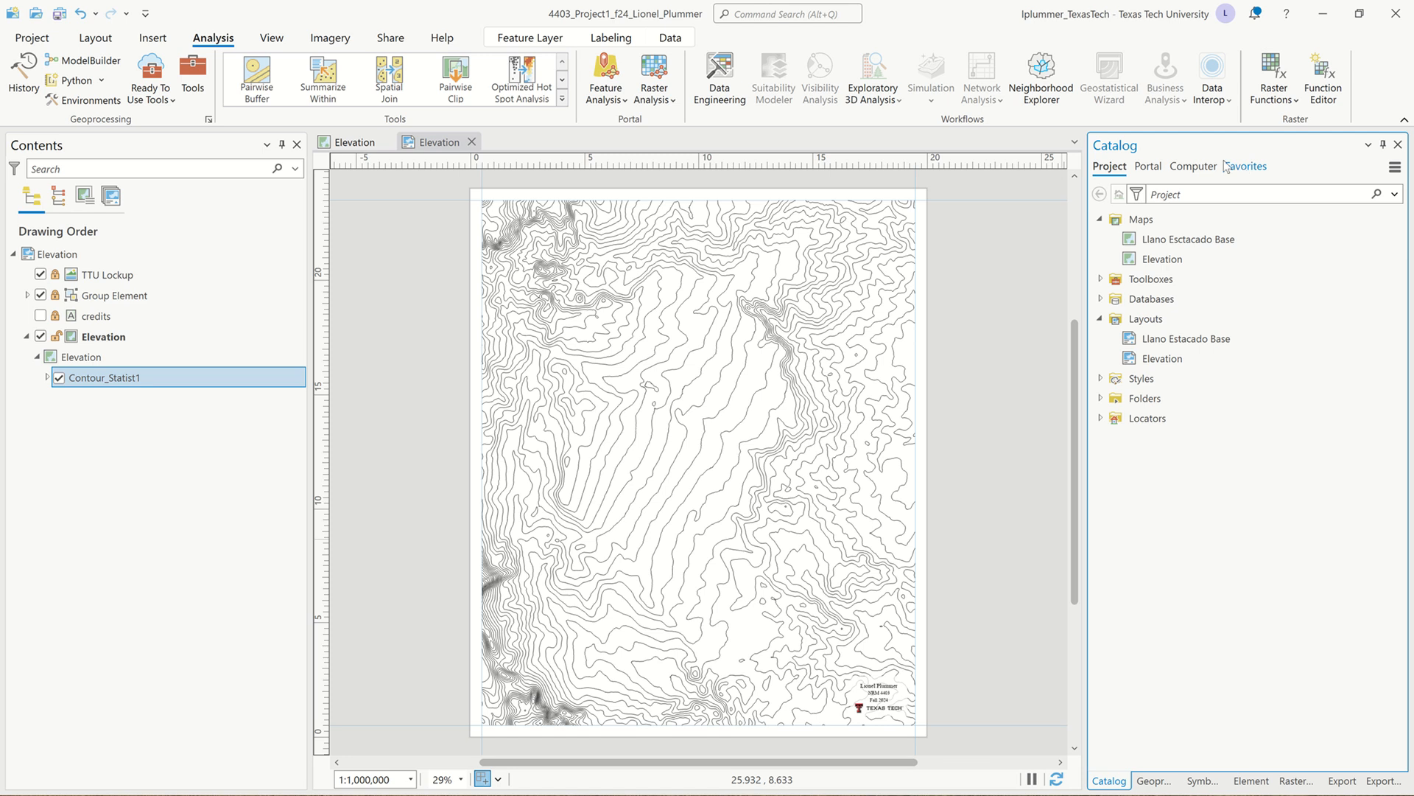
{"action": "left_click", "coordinate": [1154, 169]}
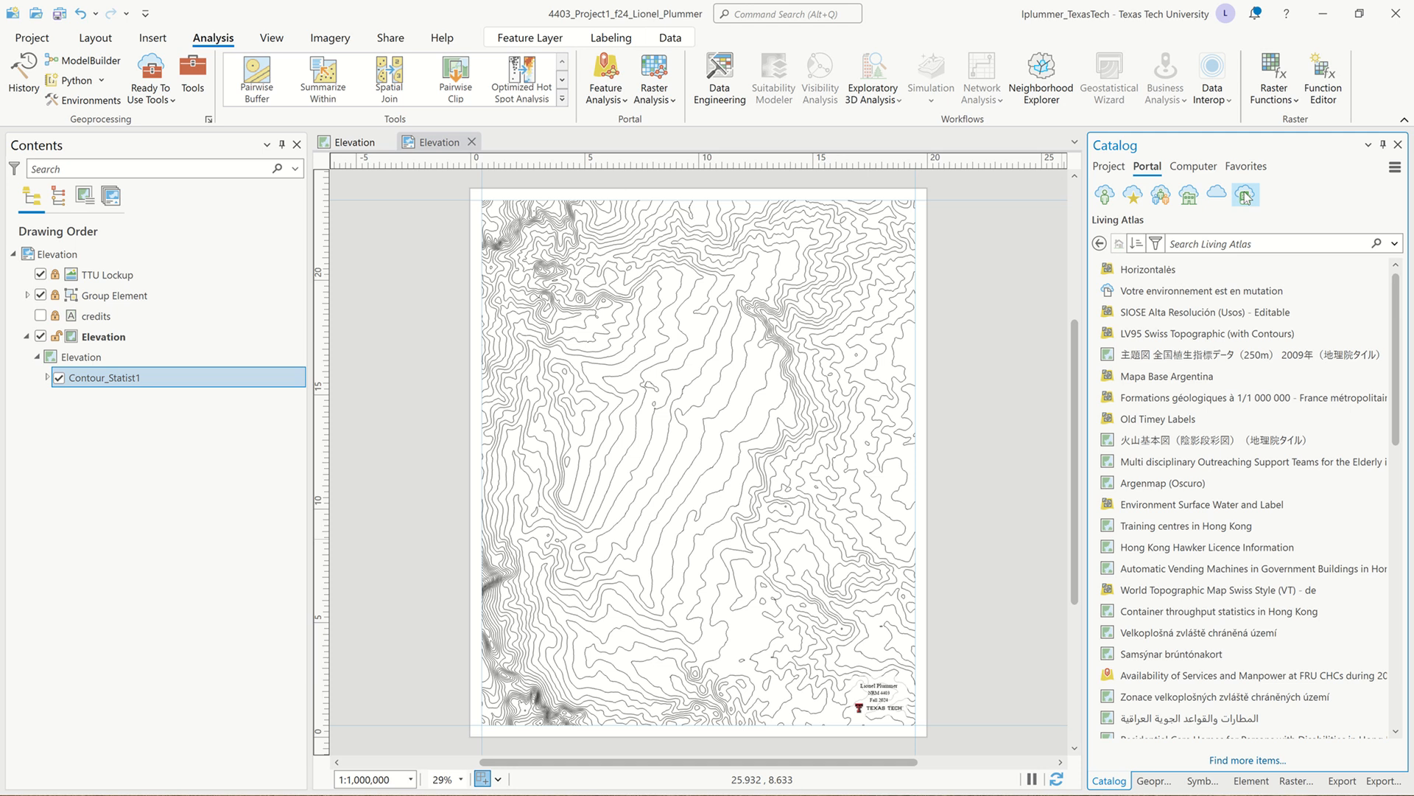
{"action": "left_click", "coordinate": [1224, 243]}
{"action": "type", "text": "paper cut"}
{"action": "key", "text": "Return"}
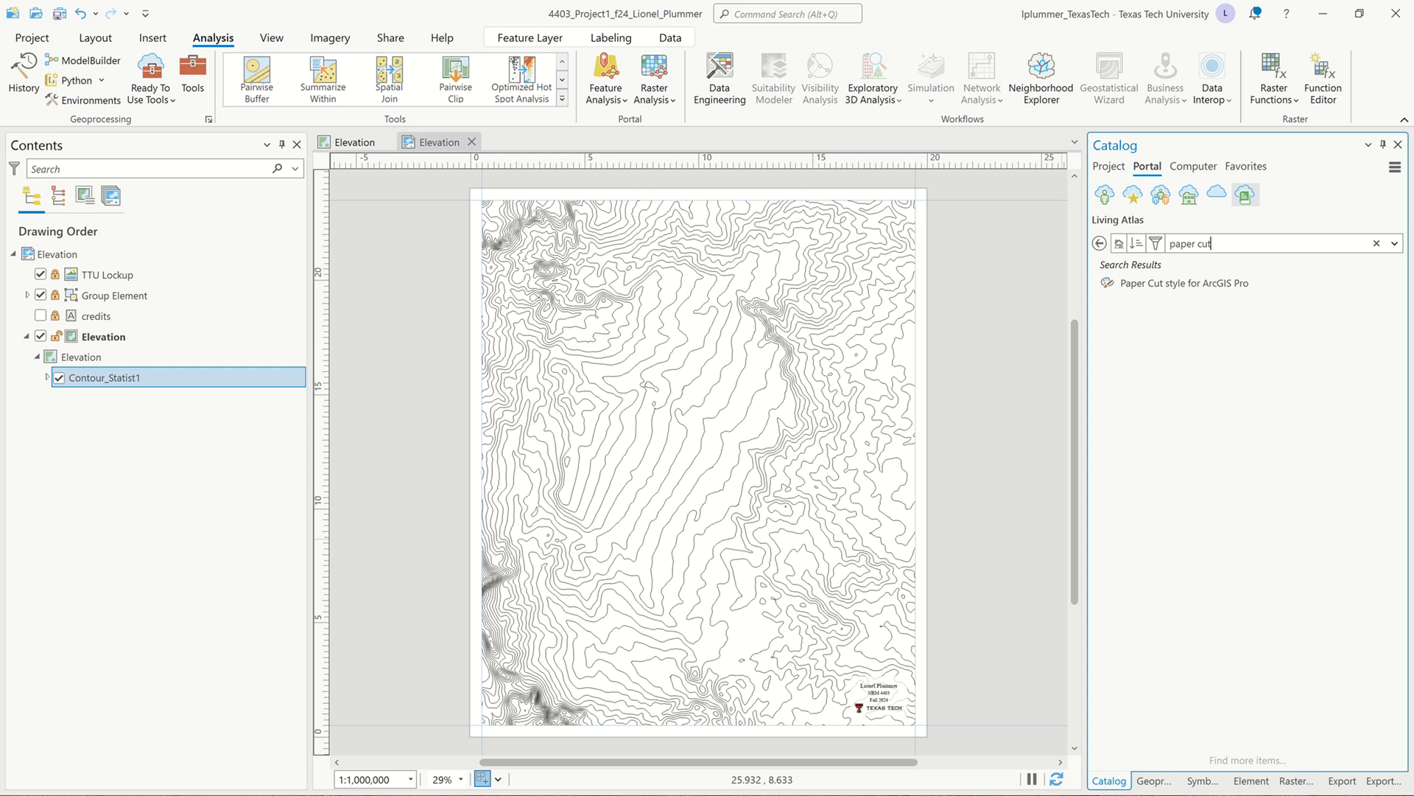
{"action": "right_click", "coordinate": [1186, 286]}
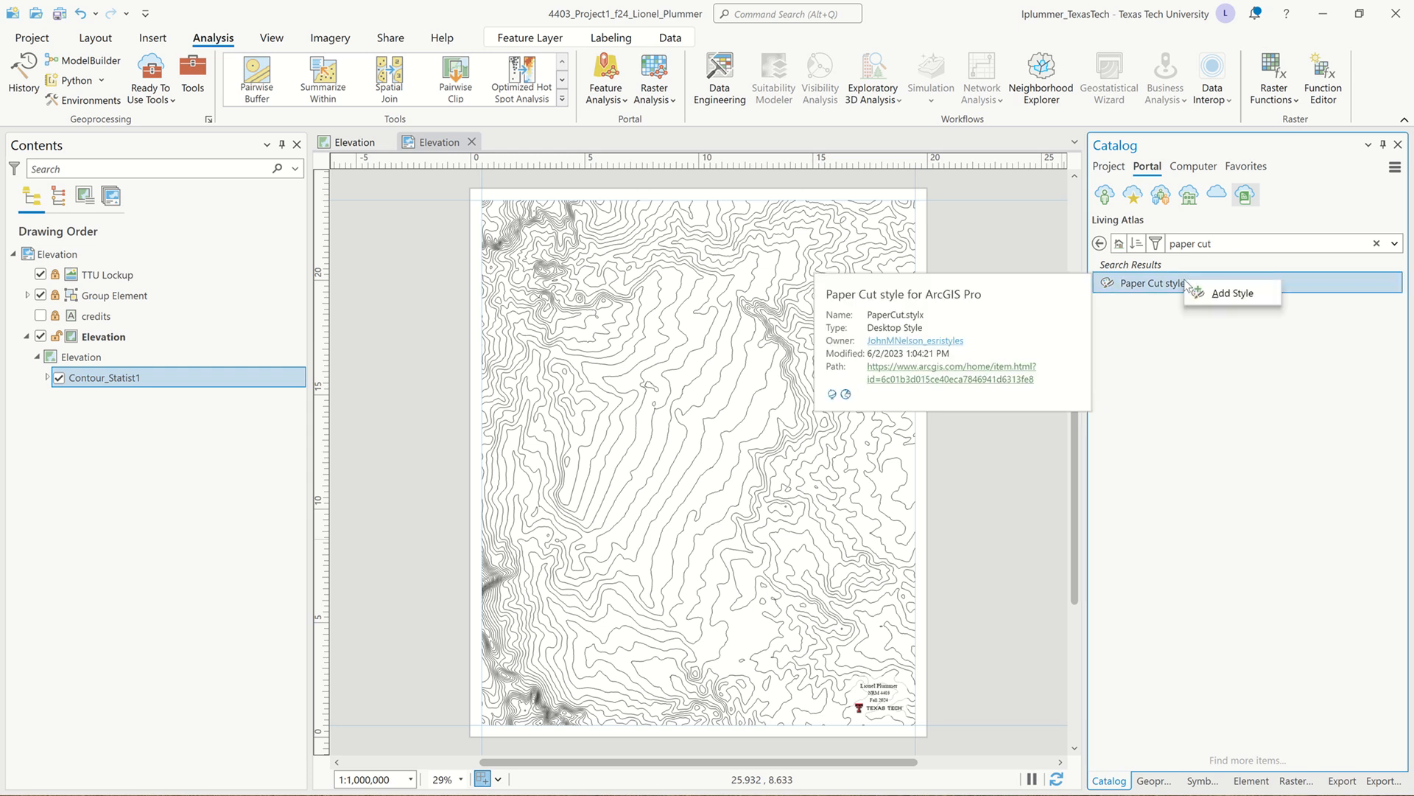
{"action": "left_click", "coordinate": [1218, 294]}
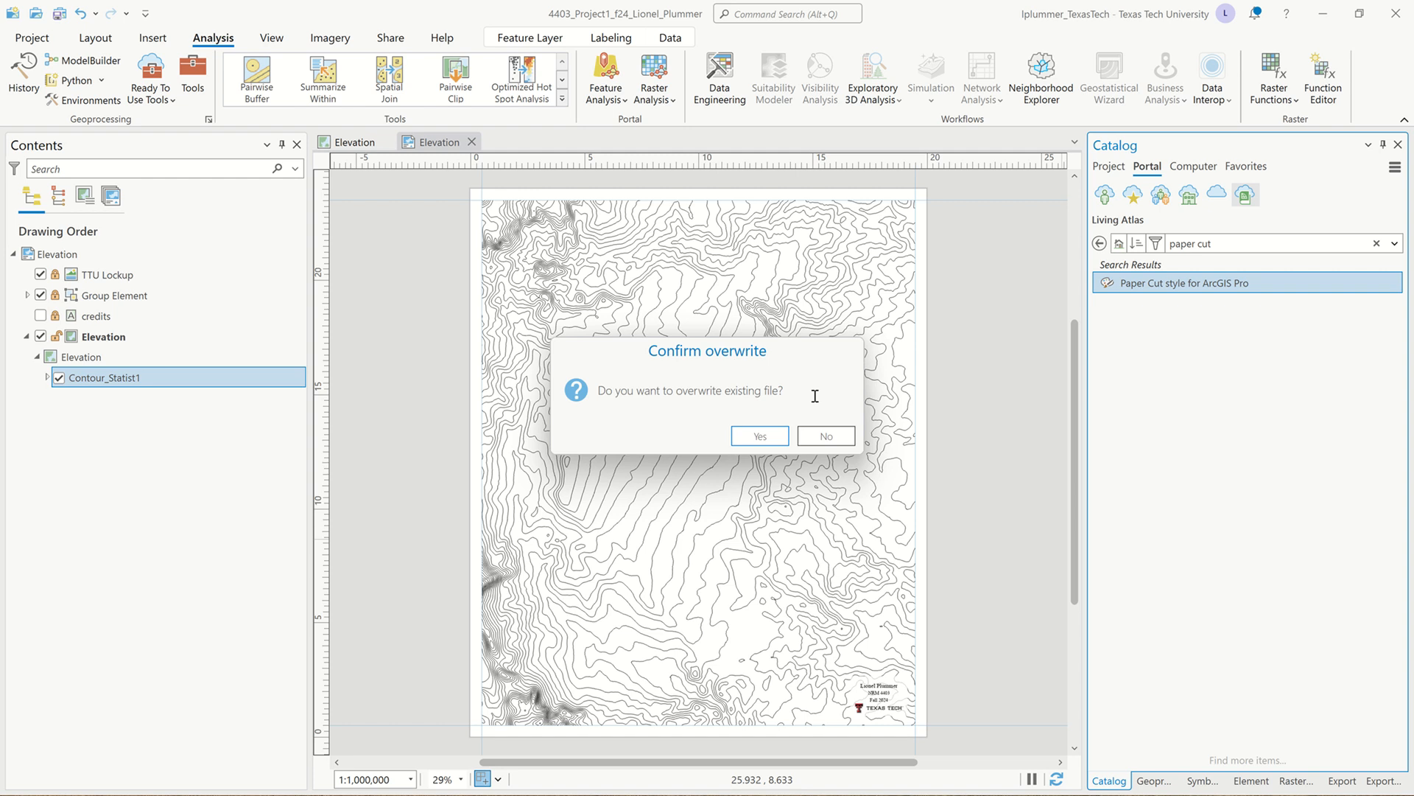
{"action": "left_click", "coordinate": [823, 435]}
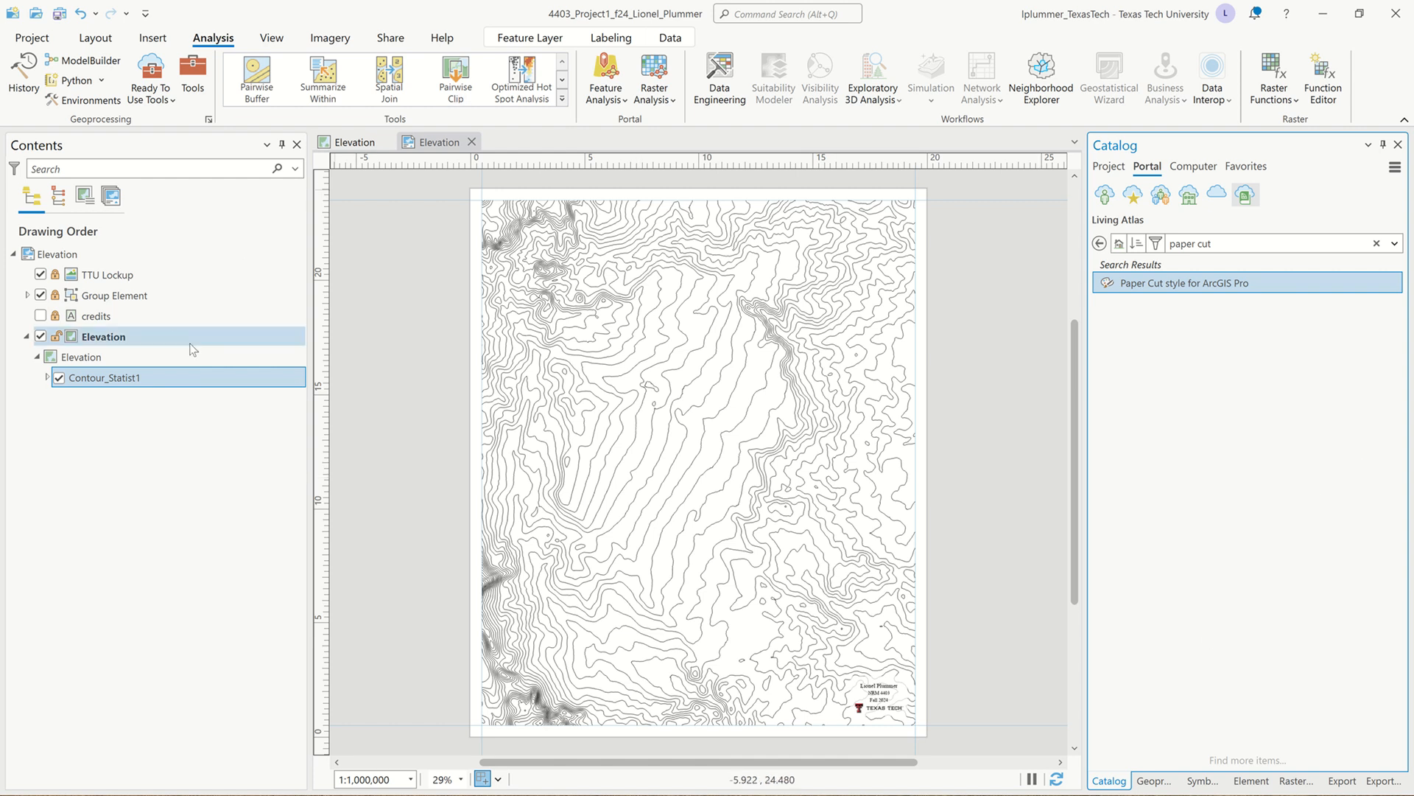
Step: Symbolize the Contour_Statist1 layer with Graduated Colors, using the Quantile method and 32 classes
{"action": "left_click", "coordinate": [1204, 779]}
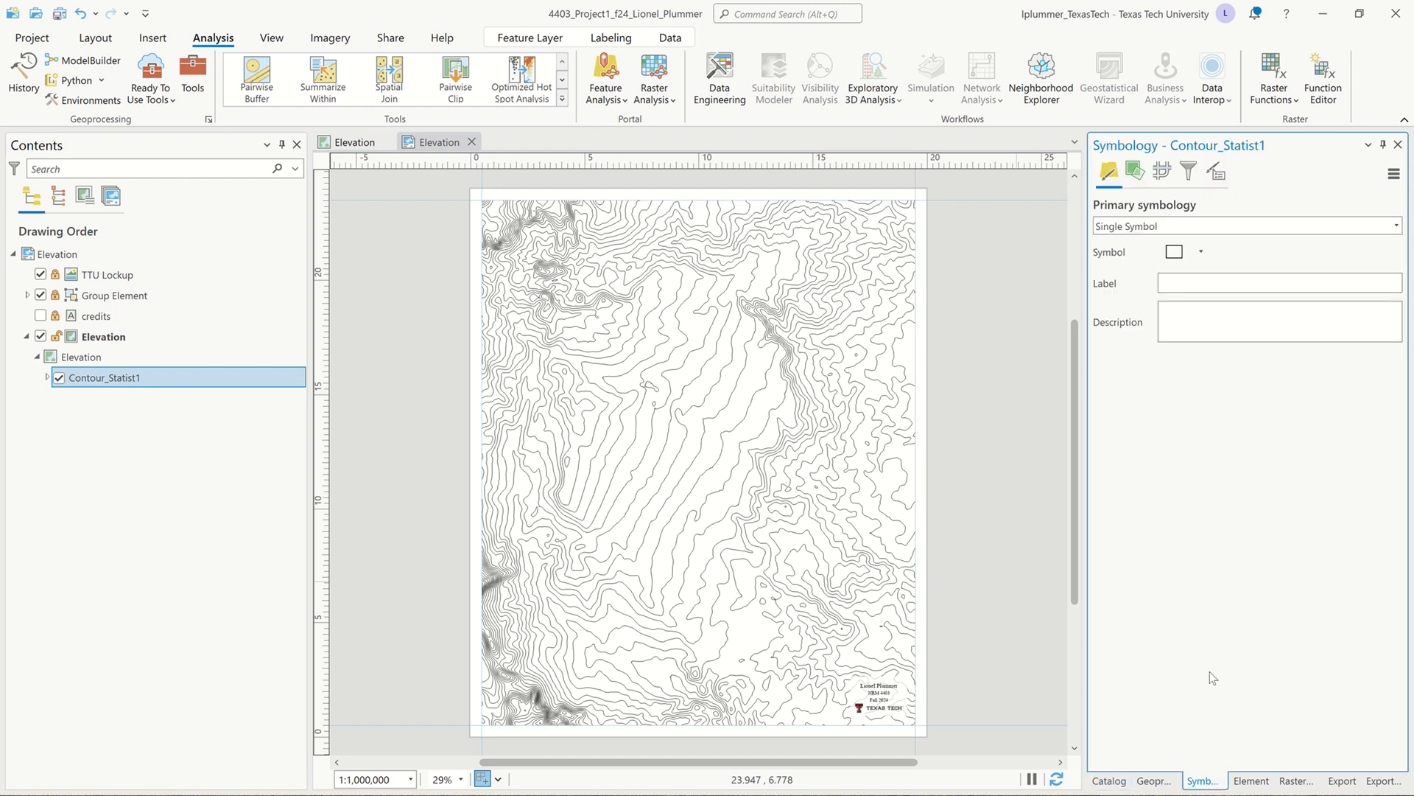
{"action": "left_click", "coordinate": [1397, 227]}
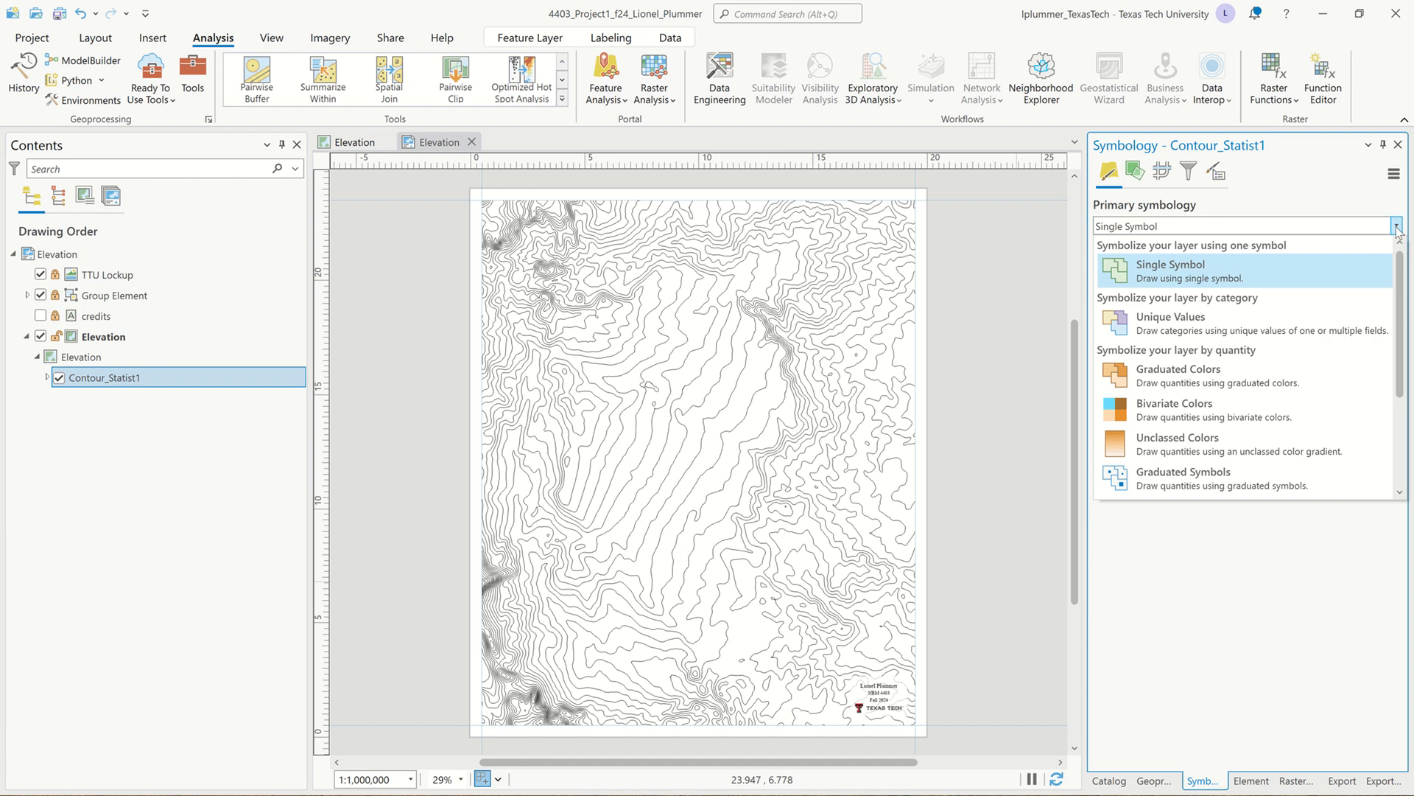
{"action": "left_click", "coordinate": [1266, 377]}
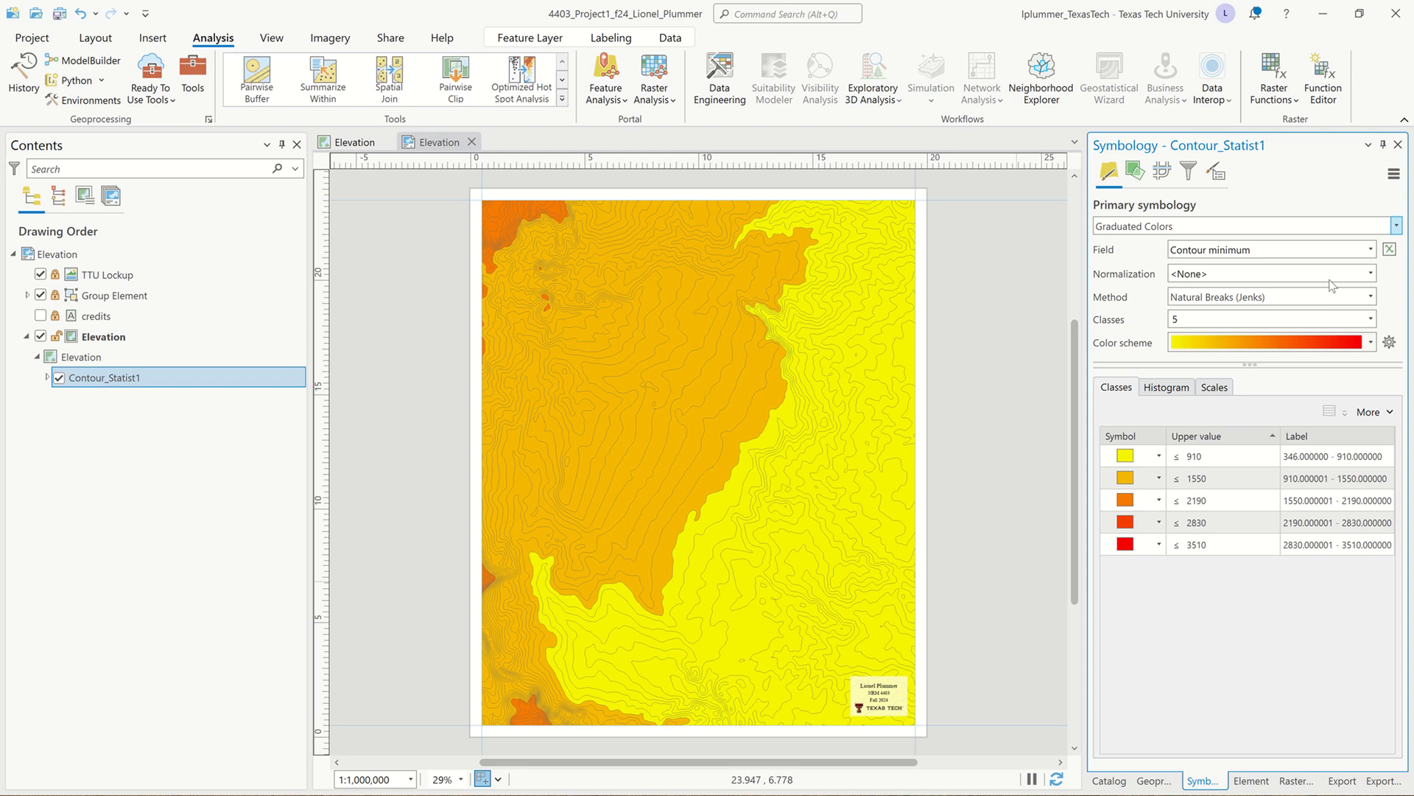
{"action": "left_click", "coordinate": [1371, 297]}
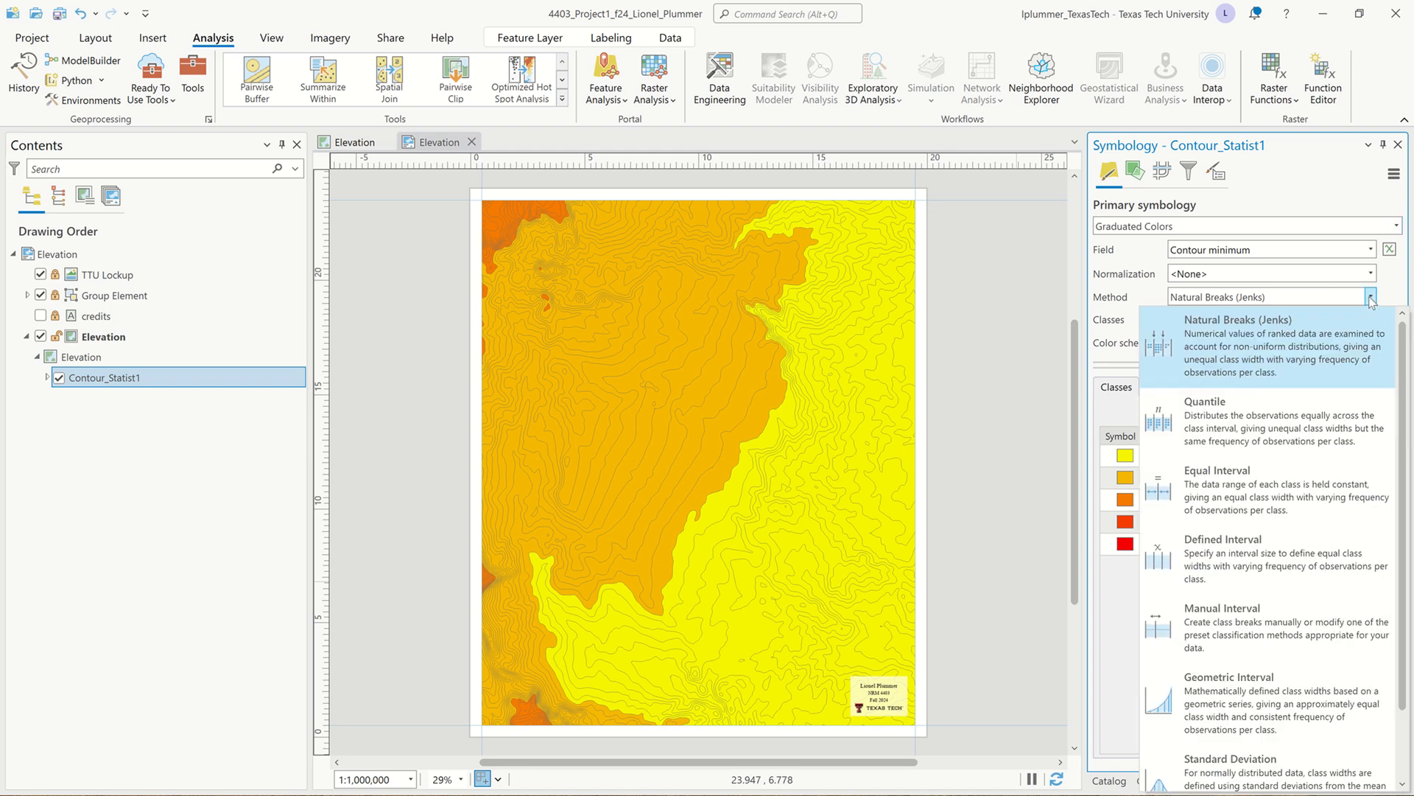
{"action": "left_click", "coordinate": [1287, 440]}
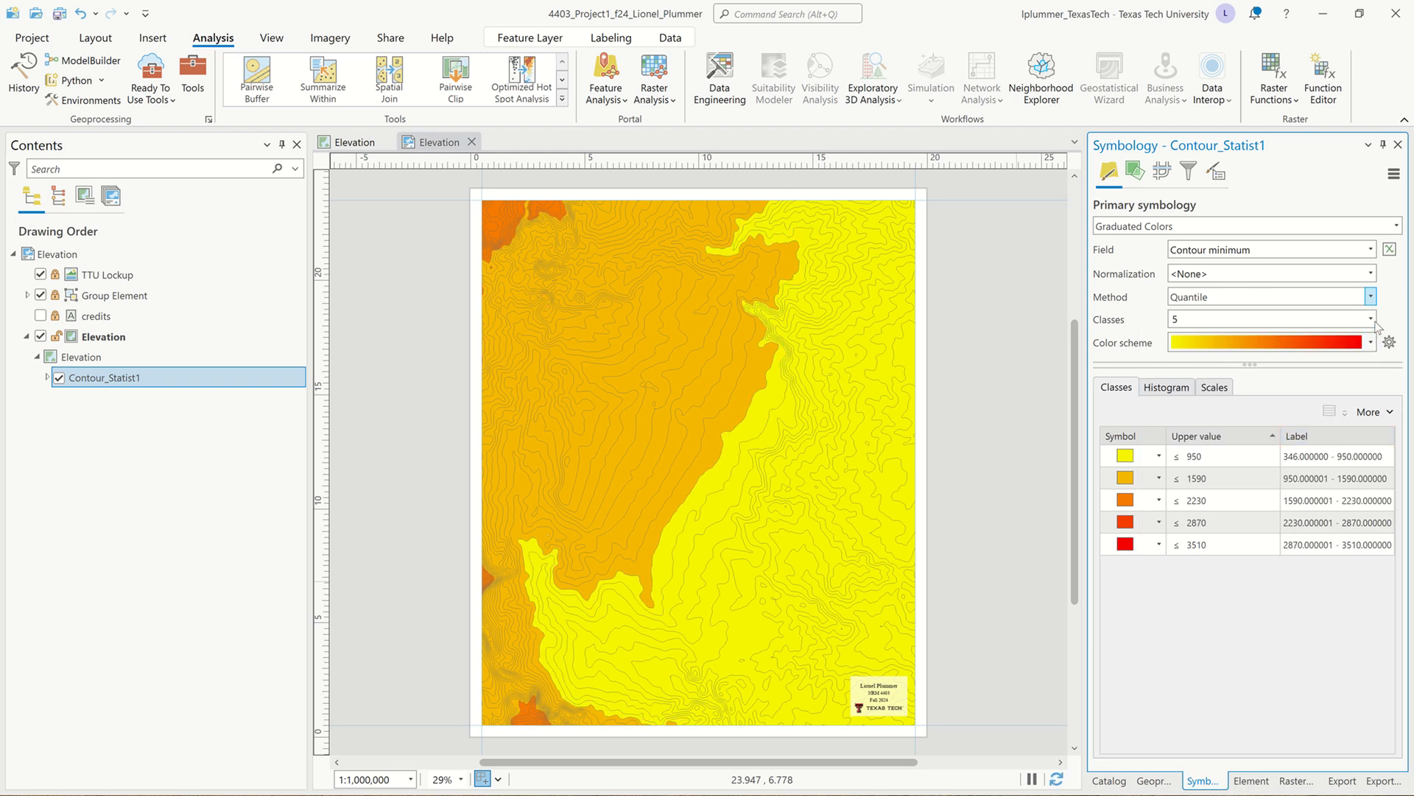
{"action": "left_click", "coordinate": [1371, 319]}
{"action": "scroll", "coordinate": [1274, 491], "scroll_direction": "down", "scroll_amount": 5}
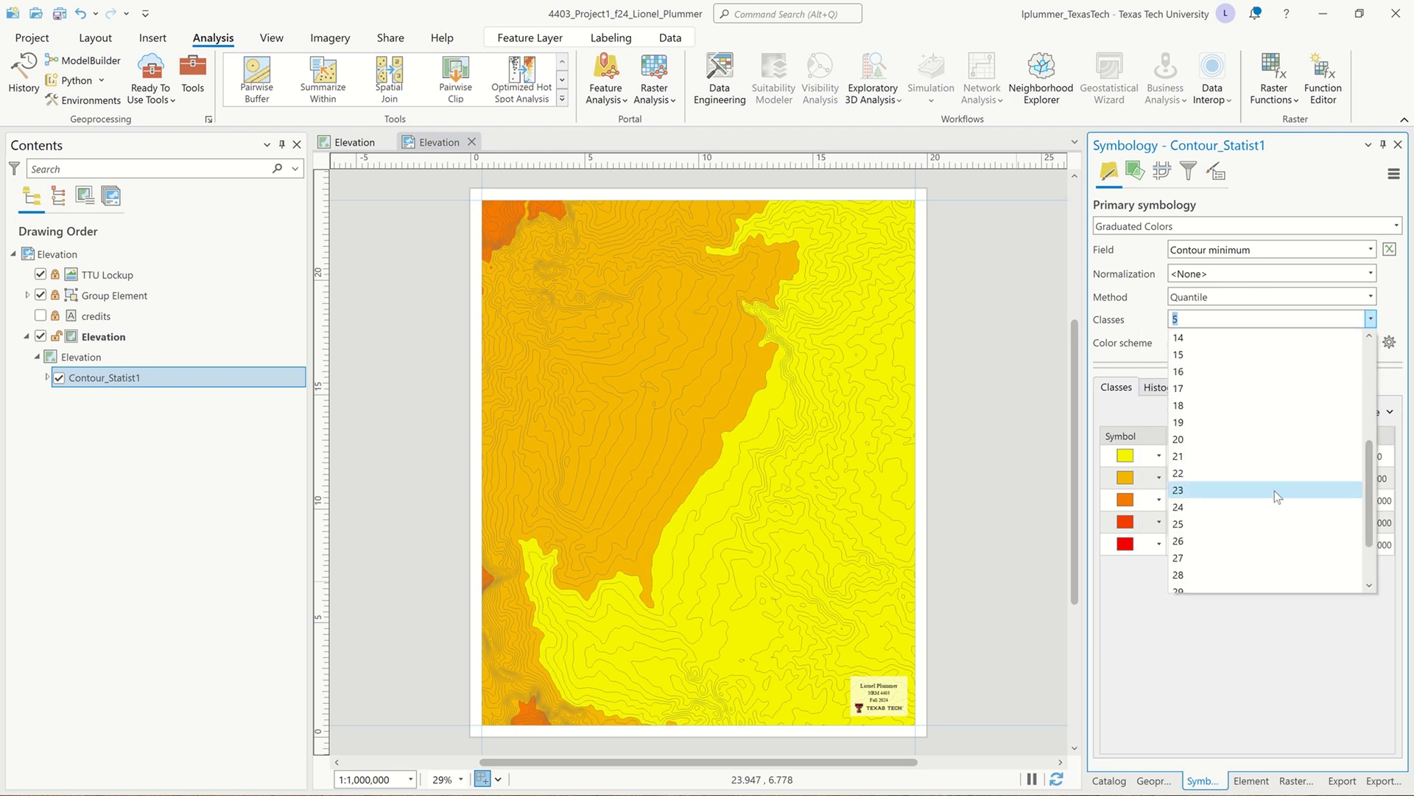
{"action": "left_click", "coordinate": [1217, 575]}
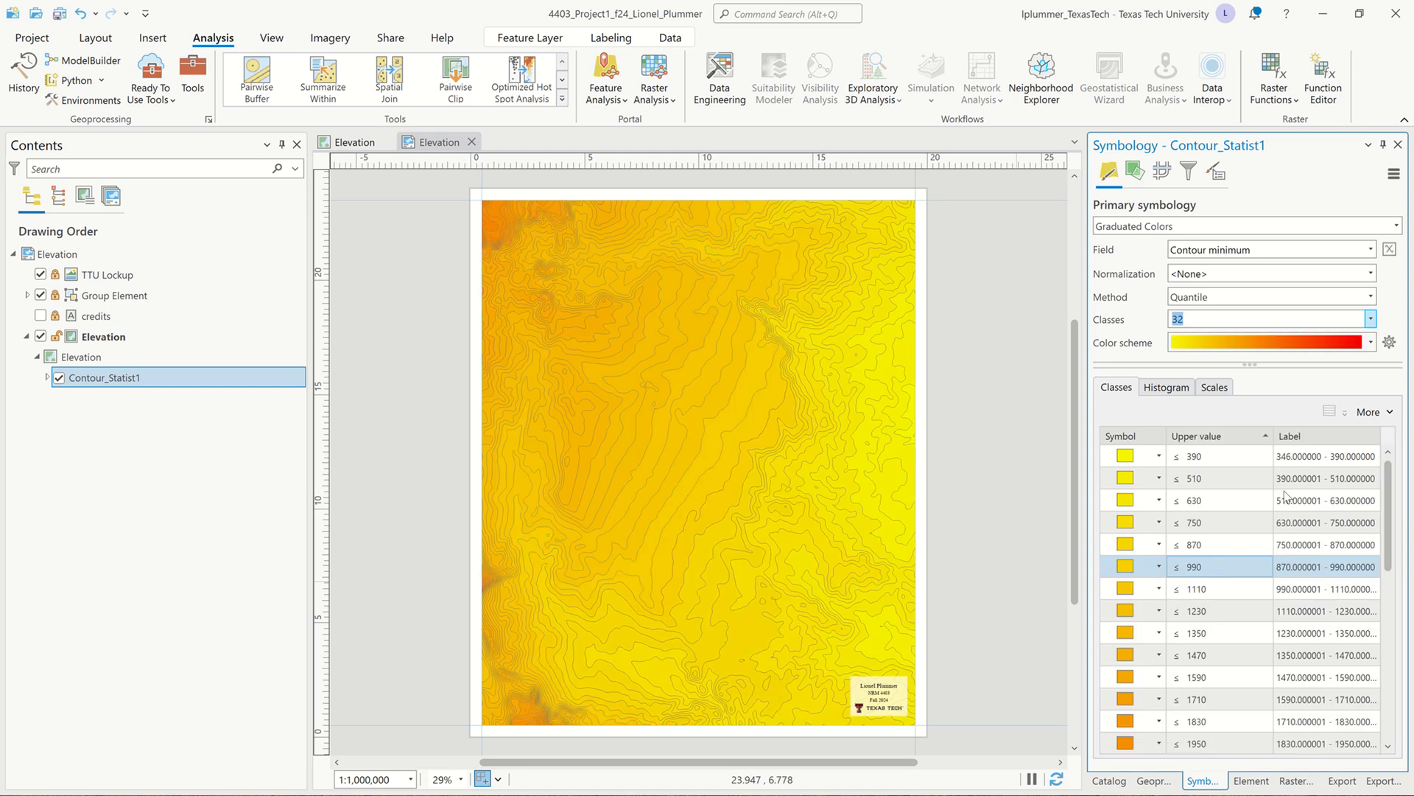
Step: Open the formatting of all Contour_Statist1 class symbols together and browse the polygon symbol gallery for the Paper Cut style
{"action": "left_click", "coordinate": [1389, 413]}
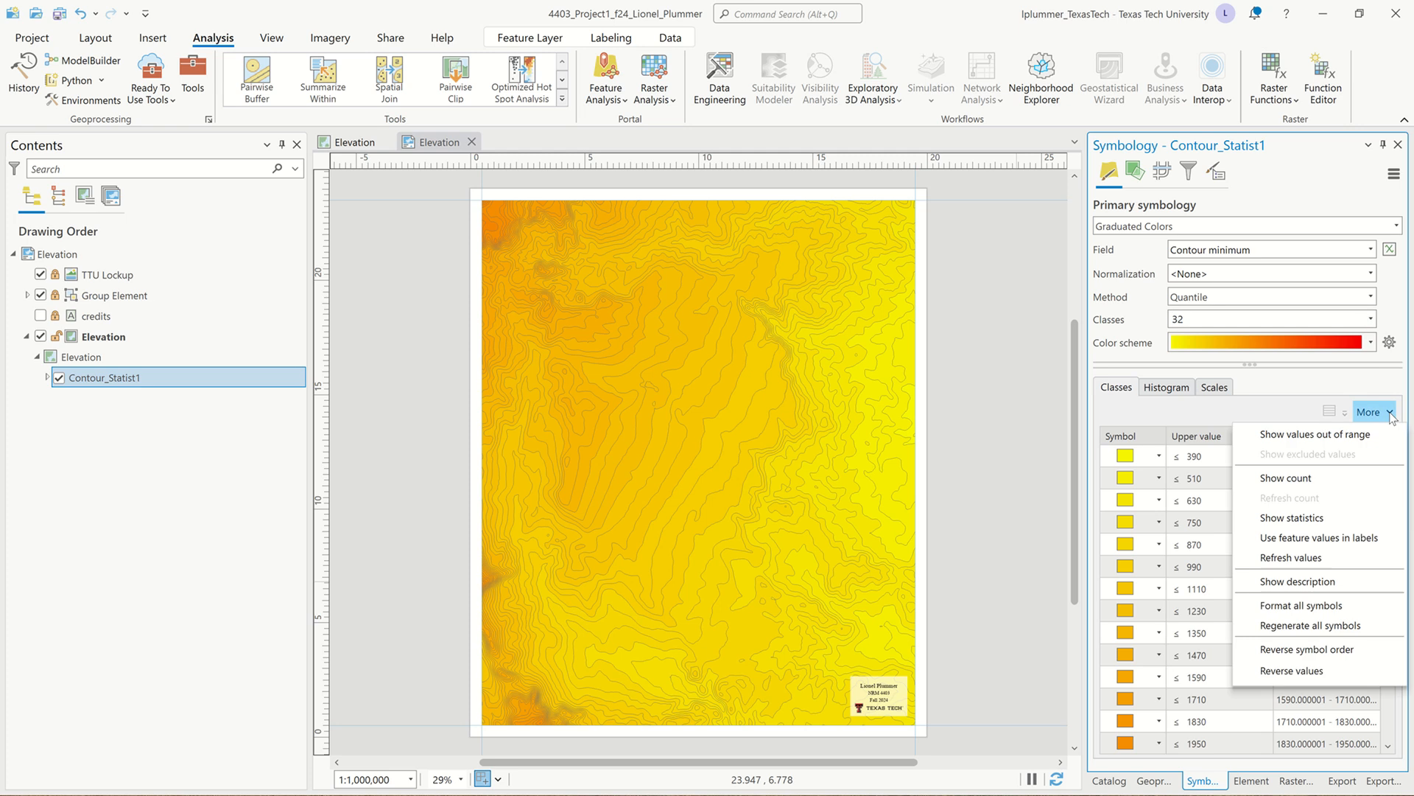
{"action": "left_click", "coordinate": [1335, 607]}
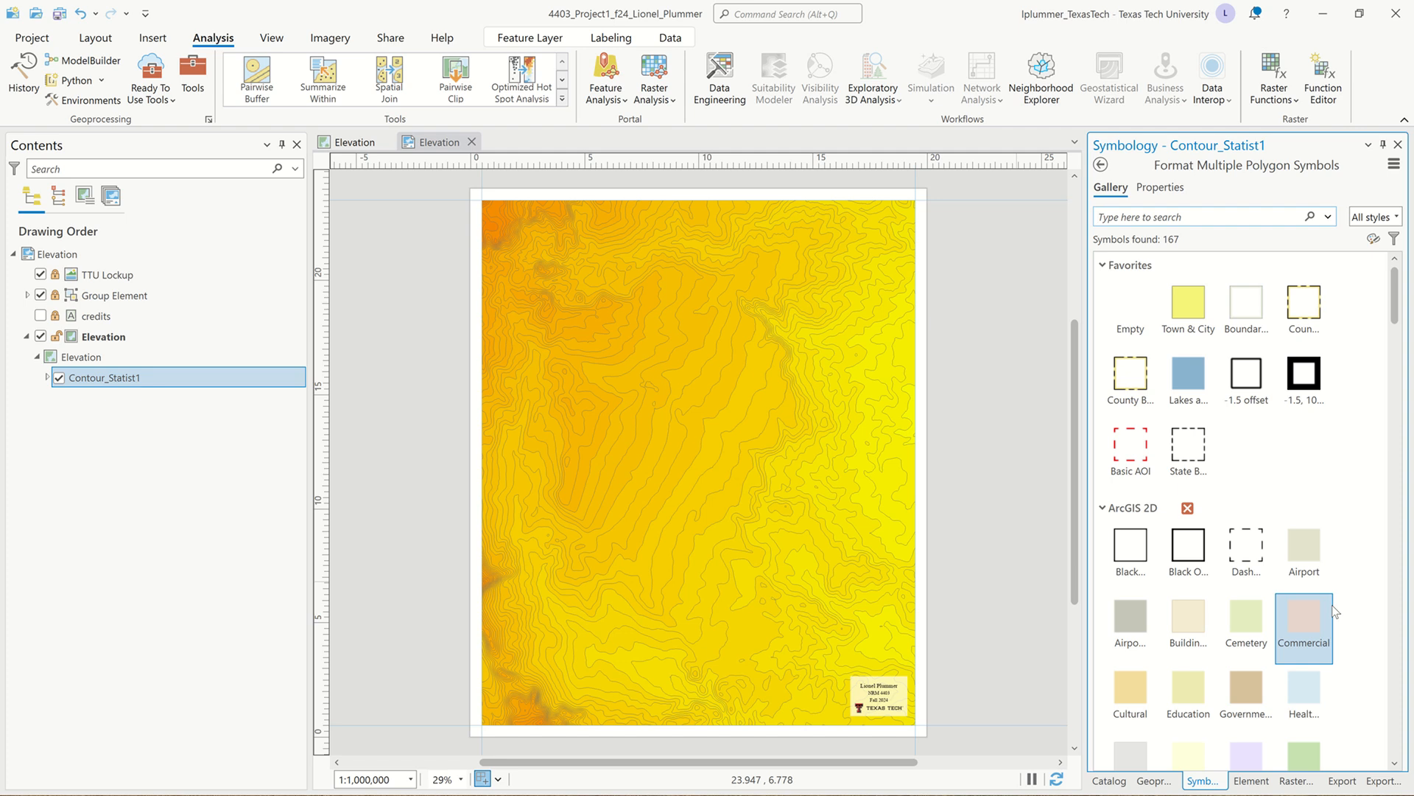
{"action": "scroll", "coordinate": [1231, 608], "scroll_direction": "down", "scroll_amount": 2}
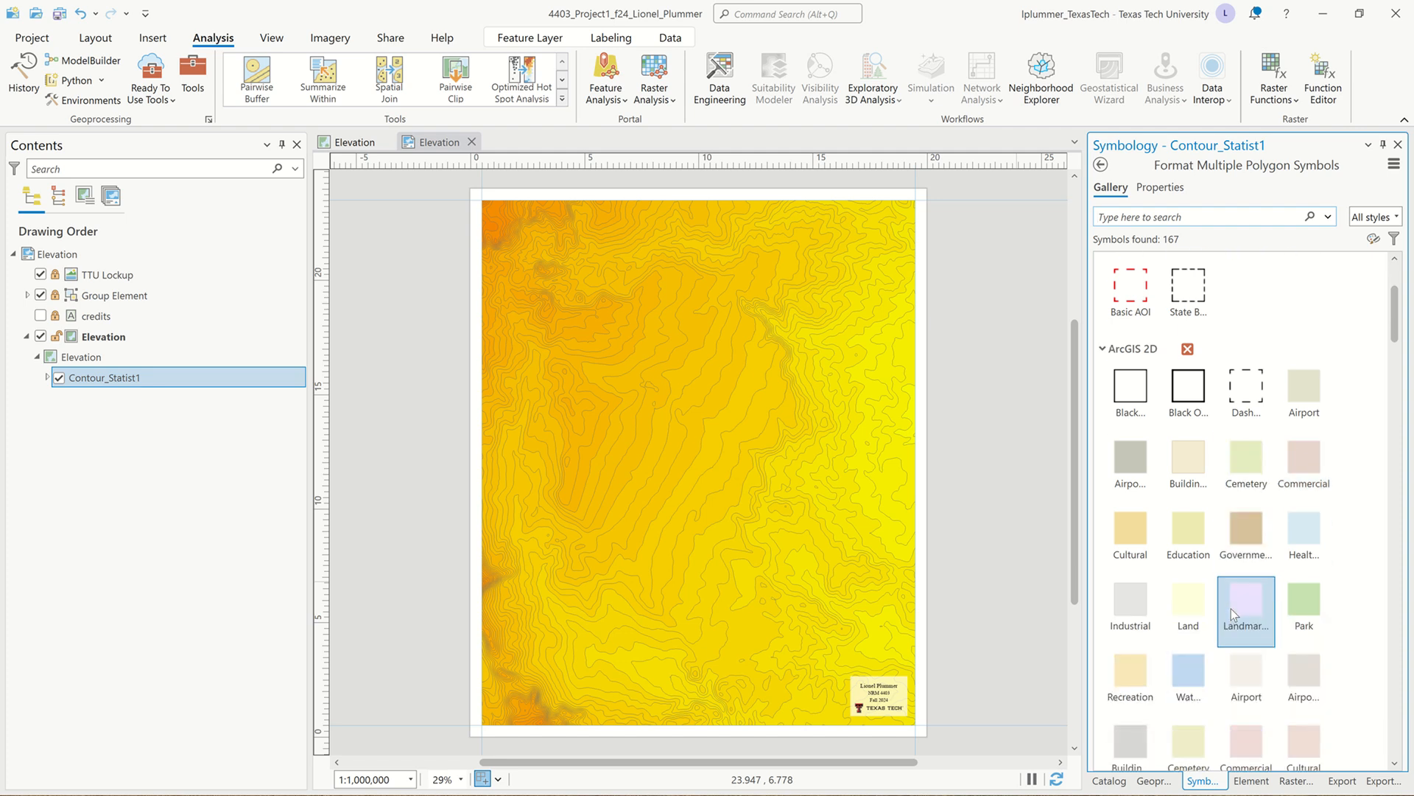
{"action": "scroll", "coordinate": [1231, 609], "scroll_direction": "up", "scroll_amount": 2}
{"action": "scroll", "coordinate": [1231, 609], "scroll_direction": "down", "scroll_amount": 8}
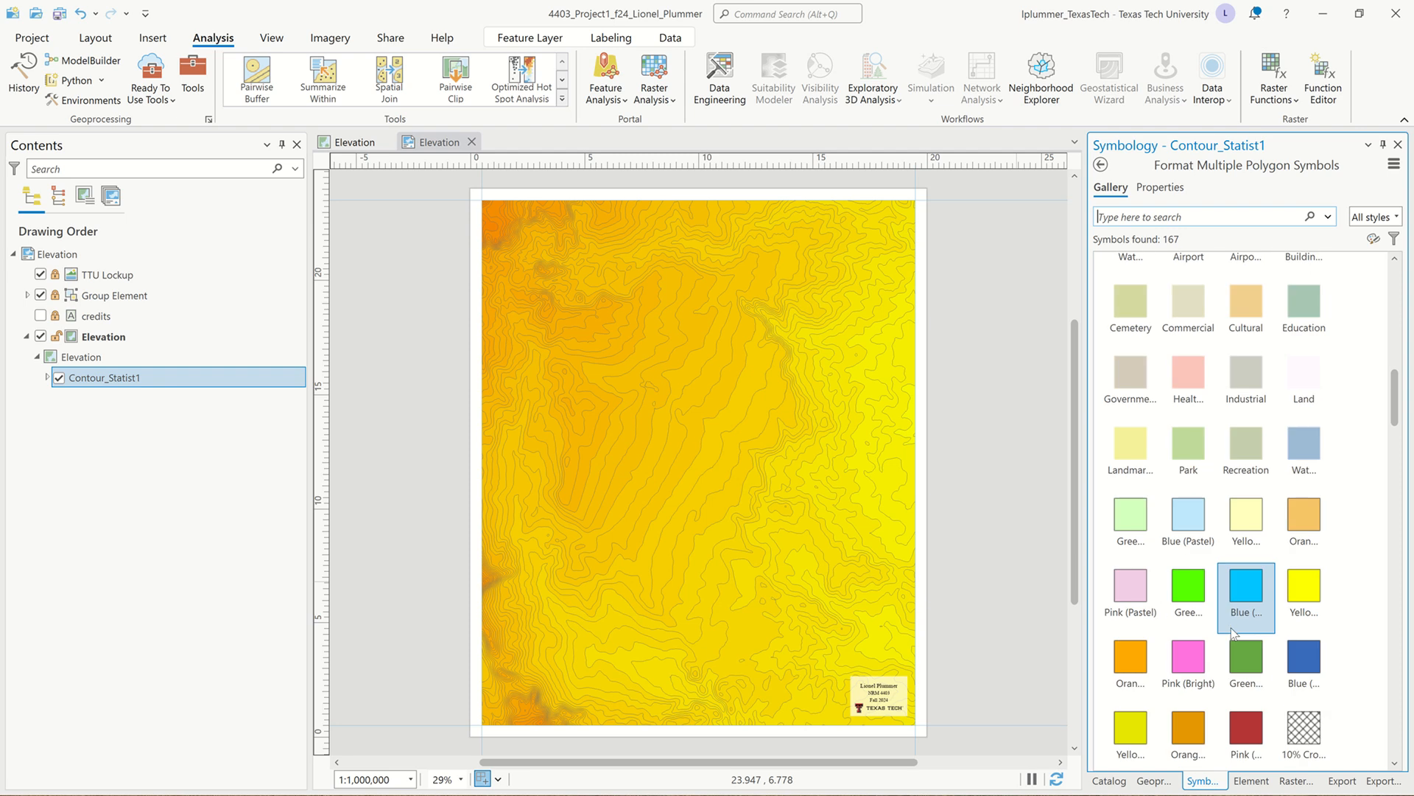
{"action": "scroll", "coordinate": [1231, 630], "scroll_direction": "down", "scroll_amount": 12}
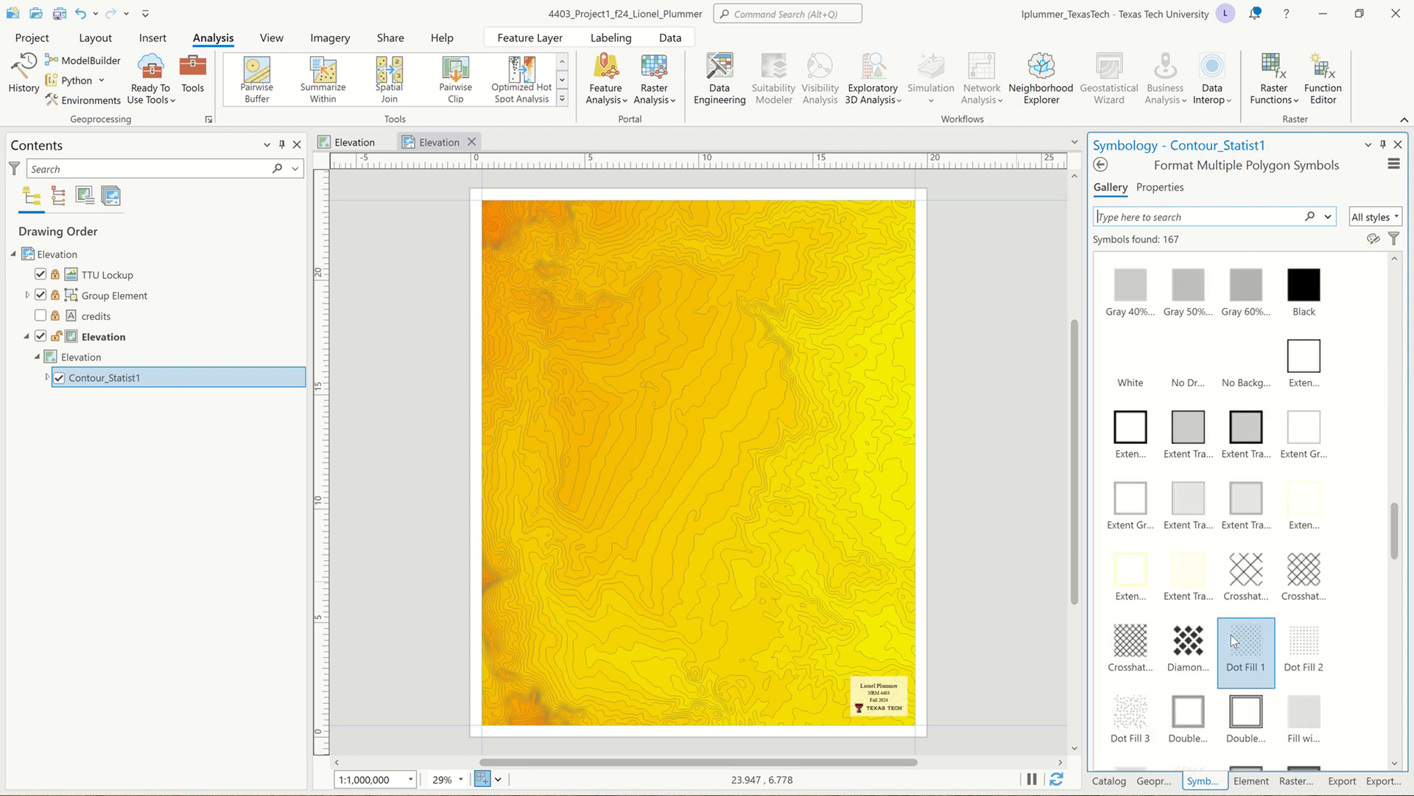
{"action": "scroll", "coordinate": [1232, 635], "scroll_direction": "down", "scroll_amount": 7}
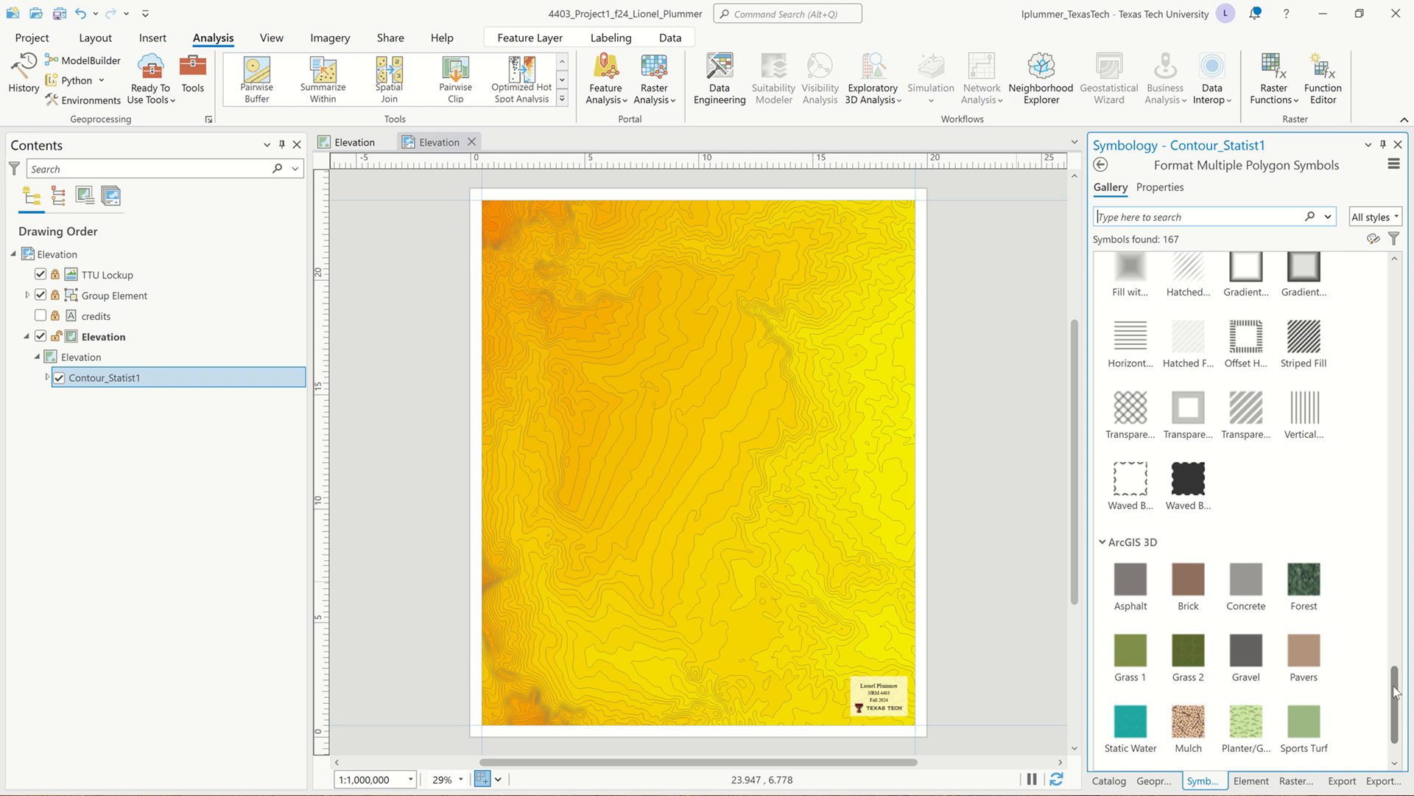
{"action": "left_click_drag", "start_coordinate": [1392, 679], "coordinate": [1391, 291]}
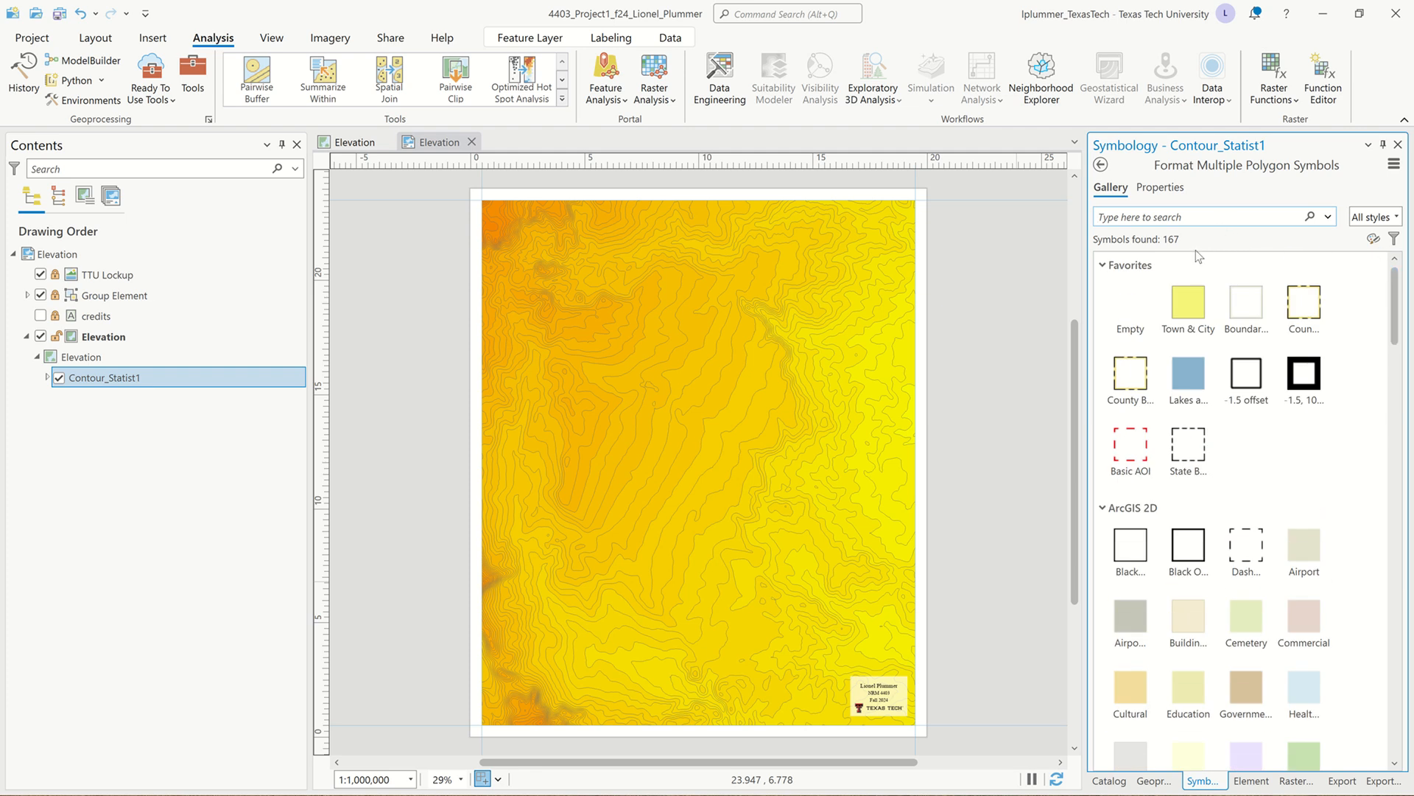
Step: Search the polygon symbol gallery for "paper cut" and clear the search text
{"action": "type", "text": "paper cut"}
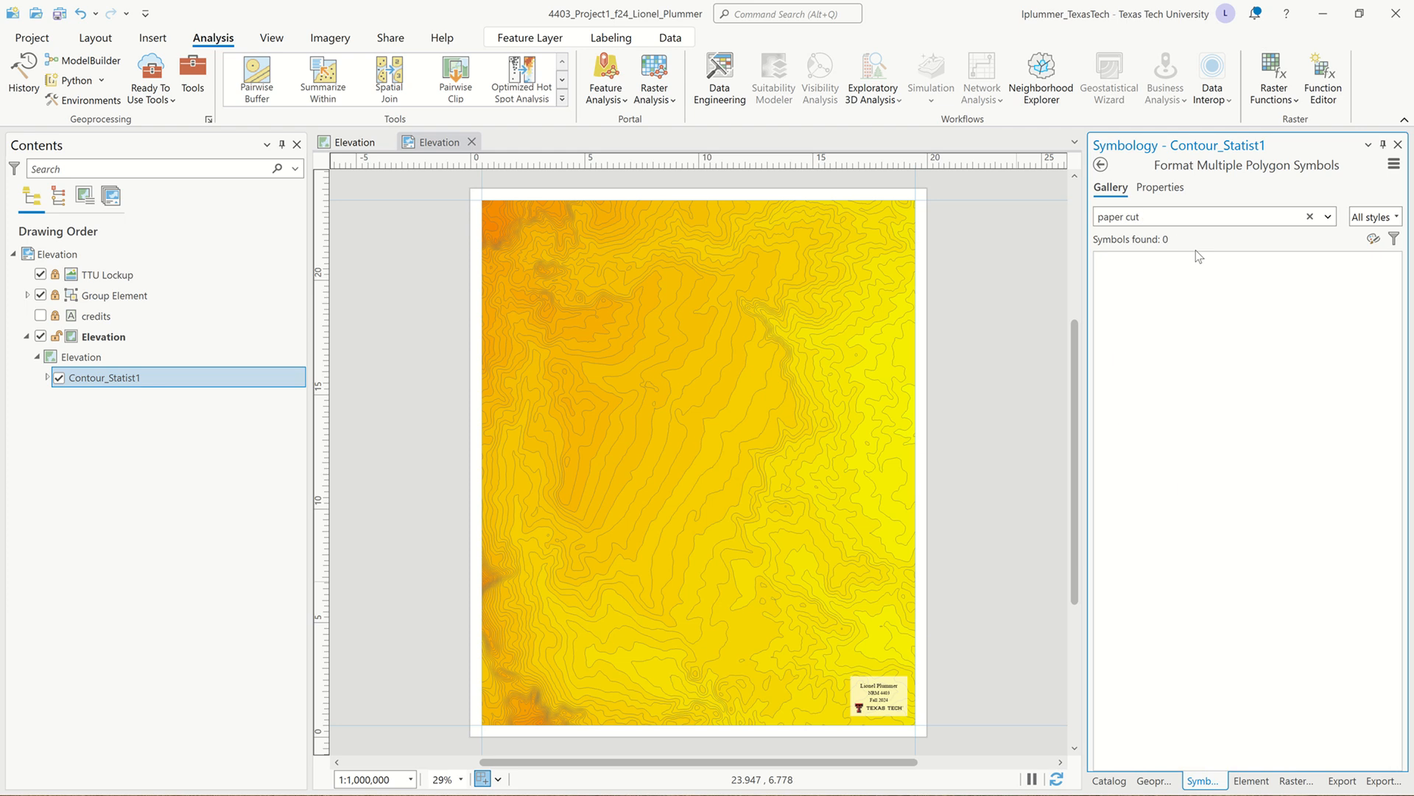
{"action": "key", "text": "BackSpace"}
{"action": "key", "text": "BackSpace"}
{"action": "key", "text": "BackSpace"}
{"action": "key", "text": "BackSpace"}
{"action": "key", "text": "BackSpace"}
{"action": "key", "text": "BackSpace"}
{"action": "key", "text": "BackSpace"}
{"action": "key", "text": "BackSpace"}
{"action": "key", "text": "BackSpace"}
{"action": "left_click", "coordinate": [598, 31]}
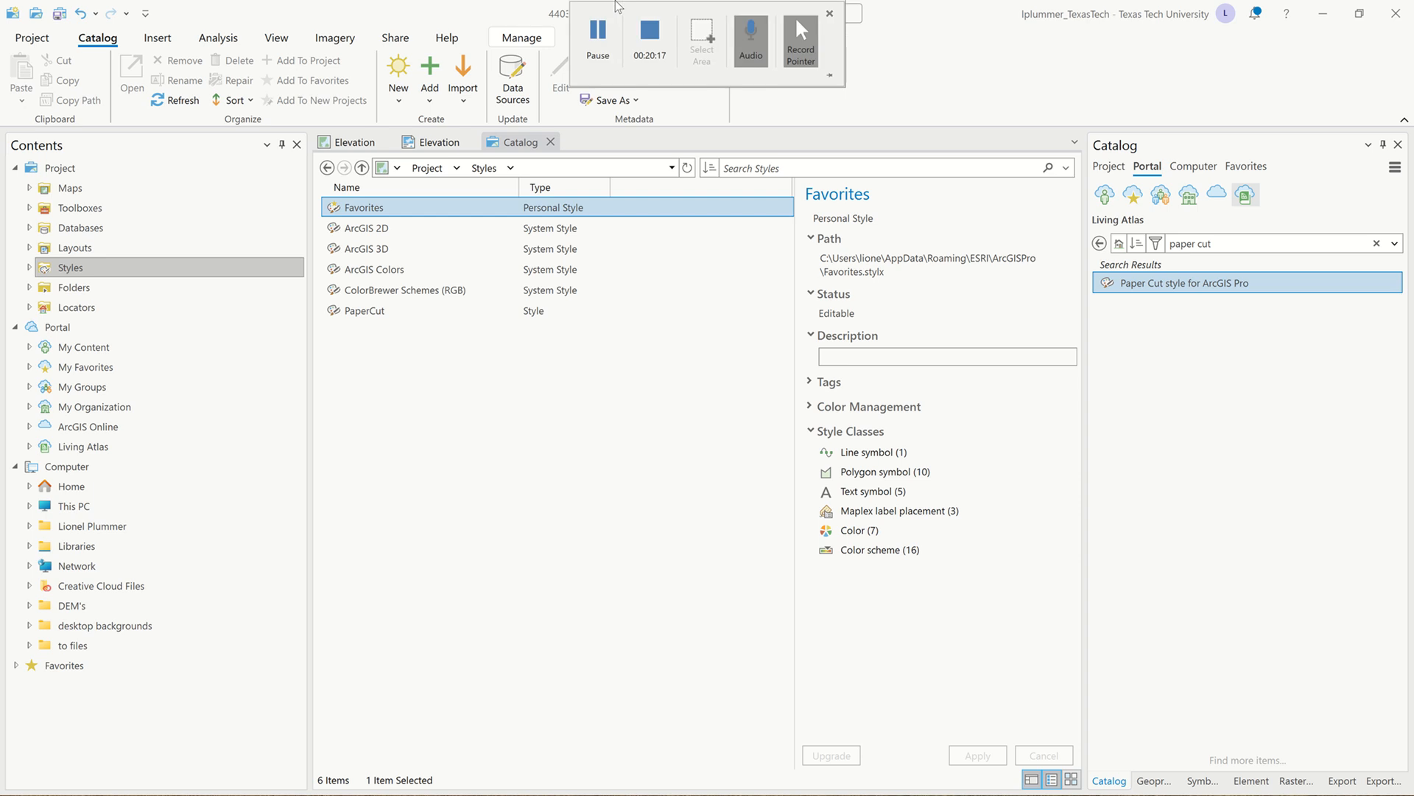
{"action": "left_click", "coordinate": [598, 31]}
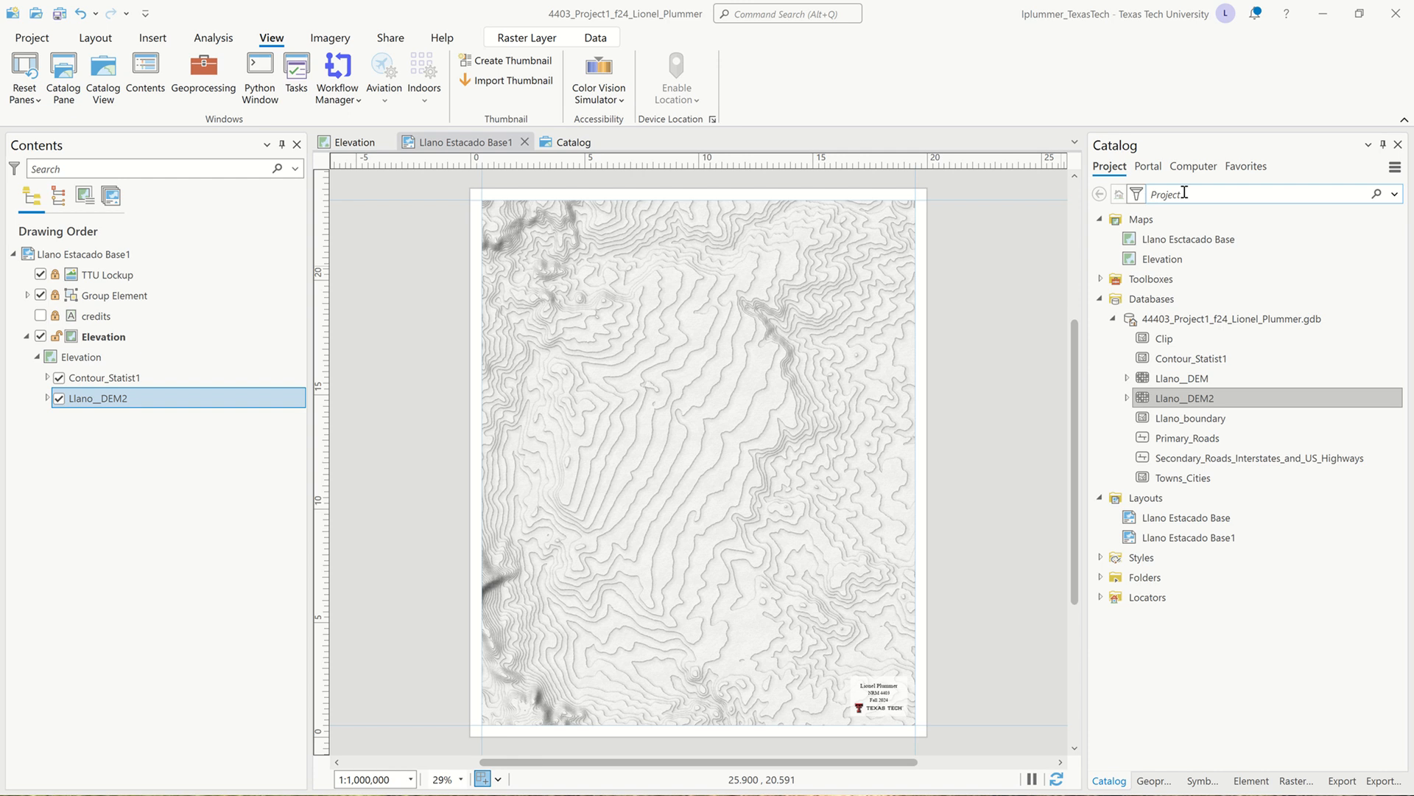
Step: Show the color scheme names in the Llano__DEM2 symbology and apply the Brown to Blue Green Diverging, Bright scheme
{"action": "left_click", "coordinate": [1206, 783]}
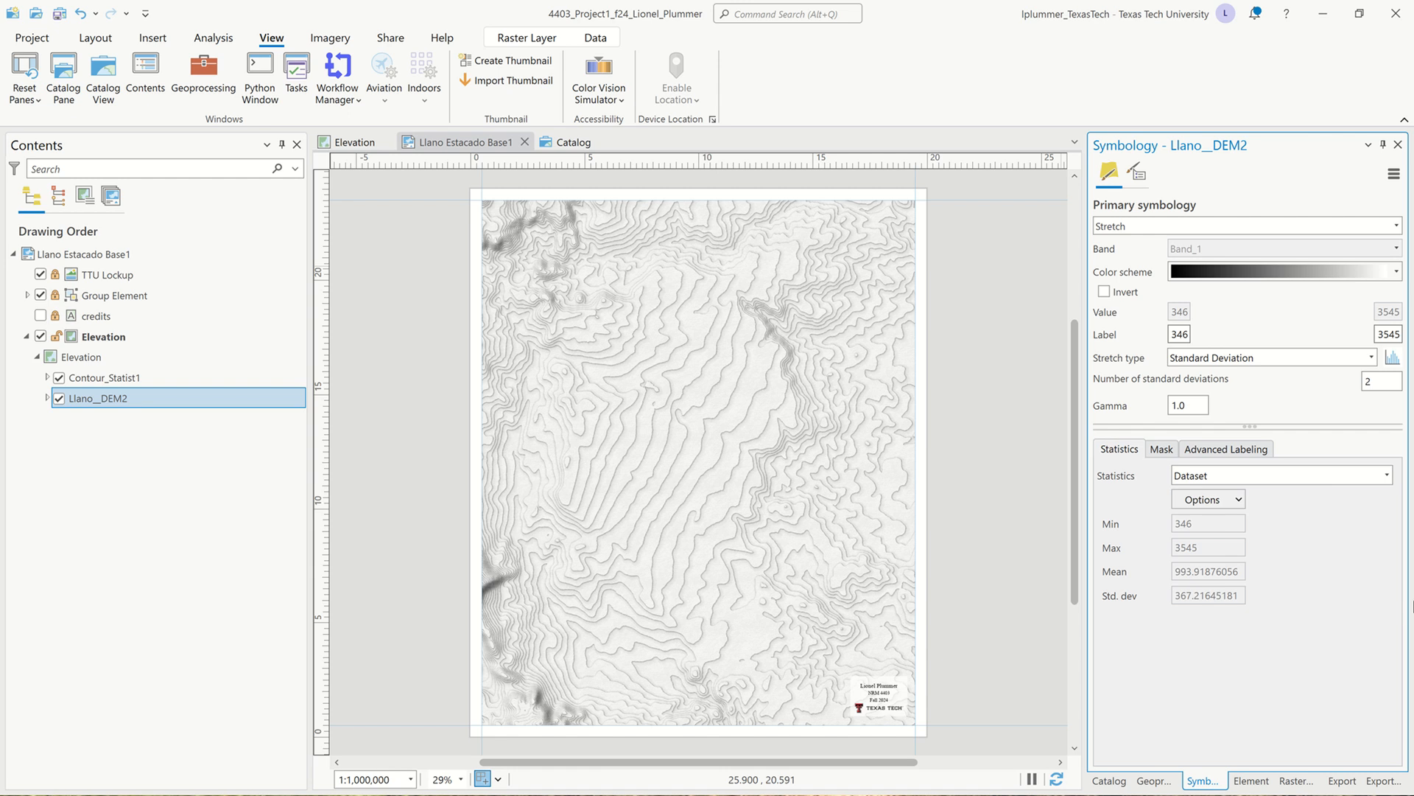
{"action": "left_click", "coordinate": [1397, 272]}
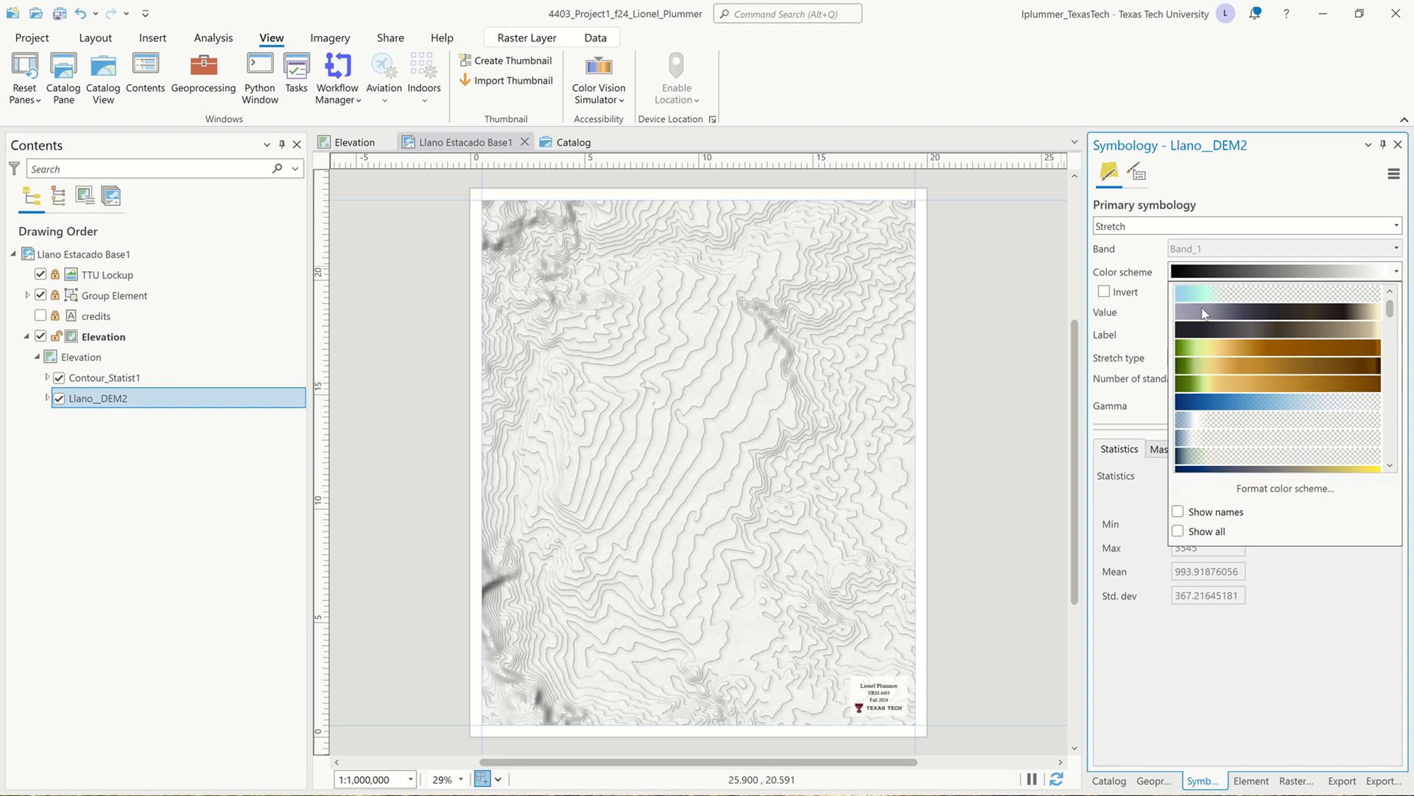
{"action": "left_click", "coordinate": [1206, 513]}
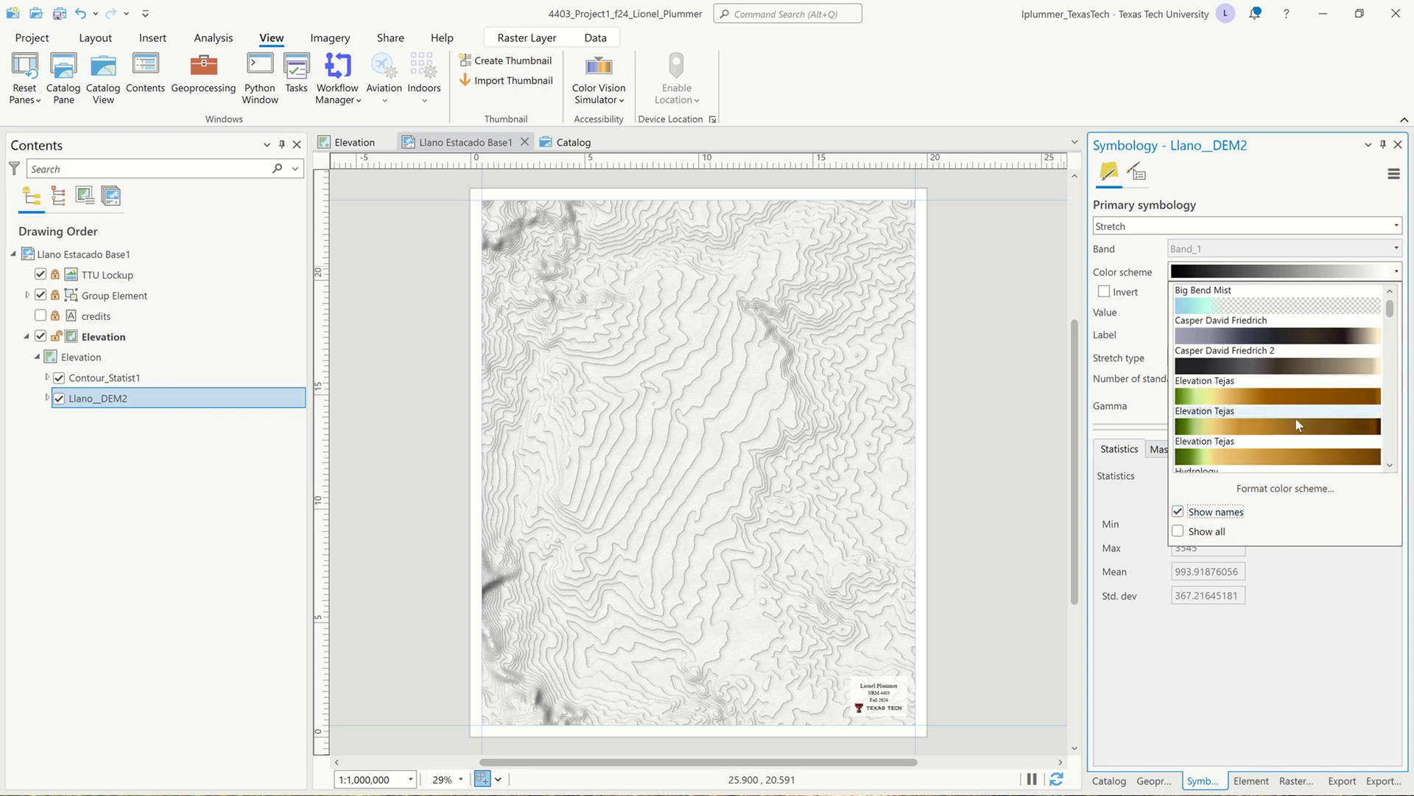
{"action": "scroll", "coordinate": [1298, 425], "scroll_direction": "down", "scroll_amount": 5}
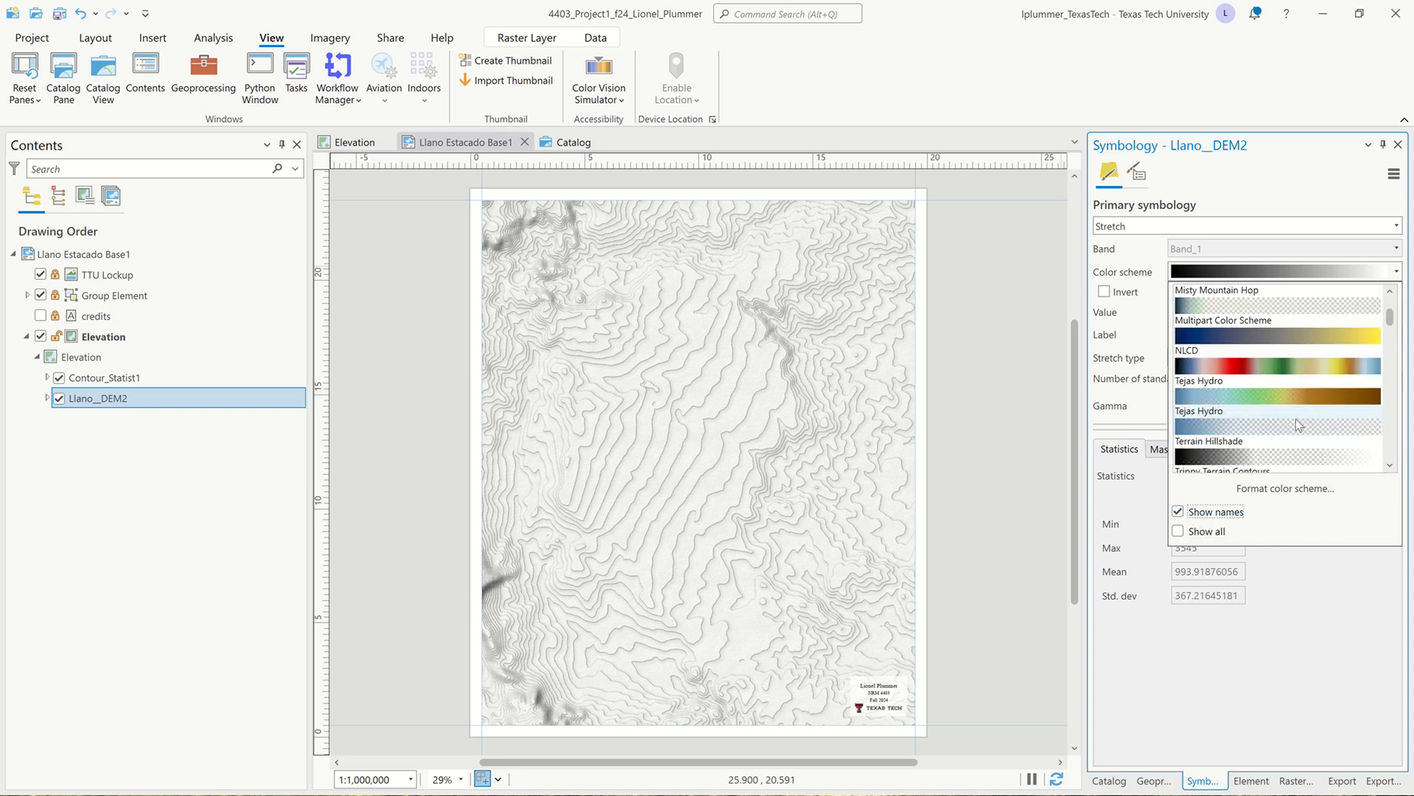
{"action": "scroll", "coordinate": [1299, 425], "scroll_direction": "down", "scroll_amount": 2}
{"action": "scroll", "coordinate": [1299, 424], "scroll_direction": "up", "scroll_amount": 2}
{"action": "scroll", "coordinate": [1297, 417], "scroll_direction": "down", "scroll_amount": 1}
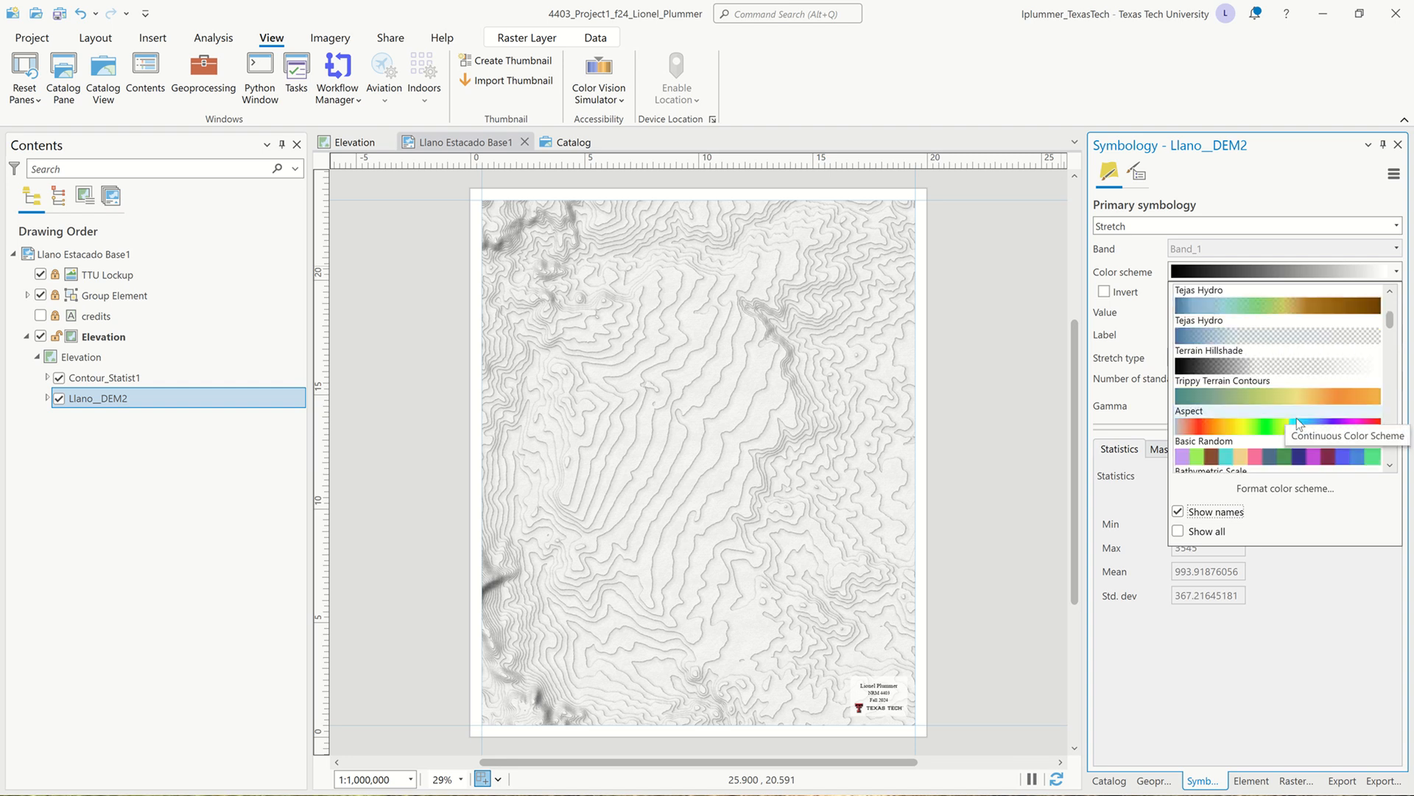
{"action": "scroll", "coordinate": [1305, 395], "scroll_direction": "down", "scroll_amount": 8}
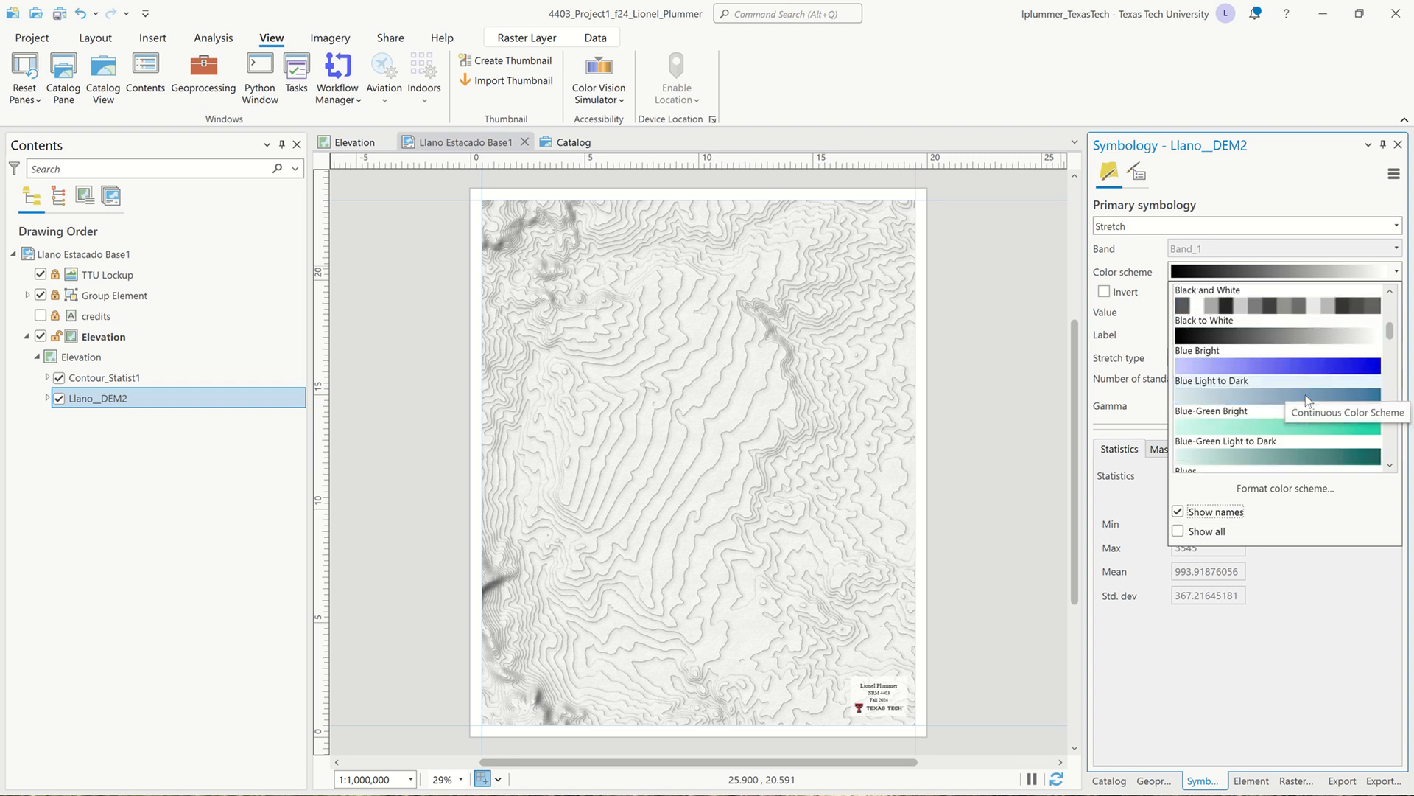
{"action": "scroll", "coordinate": [1308, 399], "scroll_direction": "up", "scroll_amount": 2}
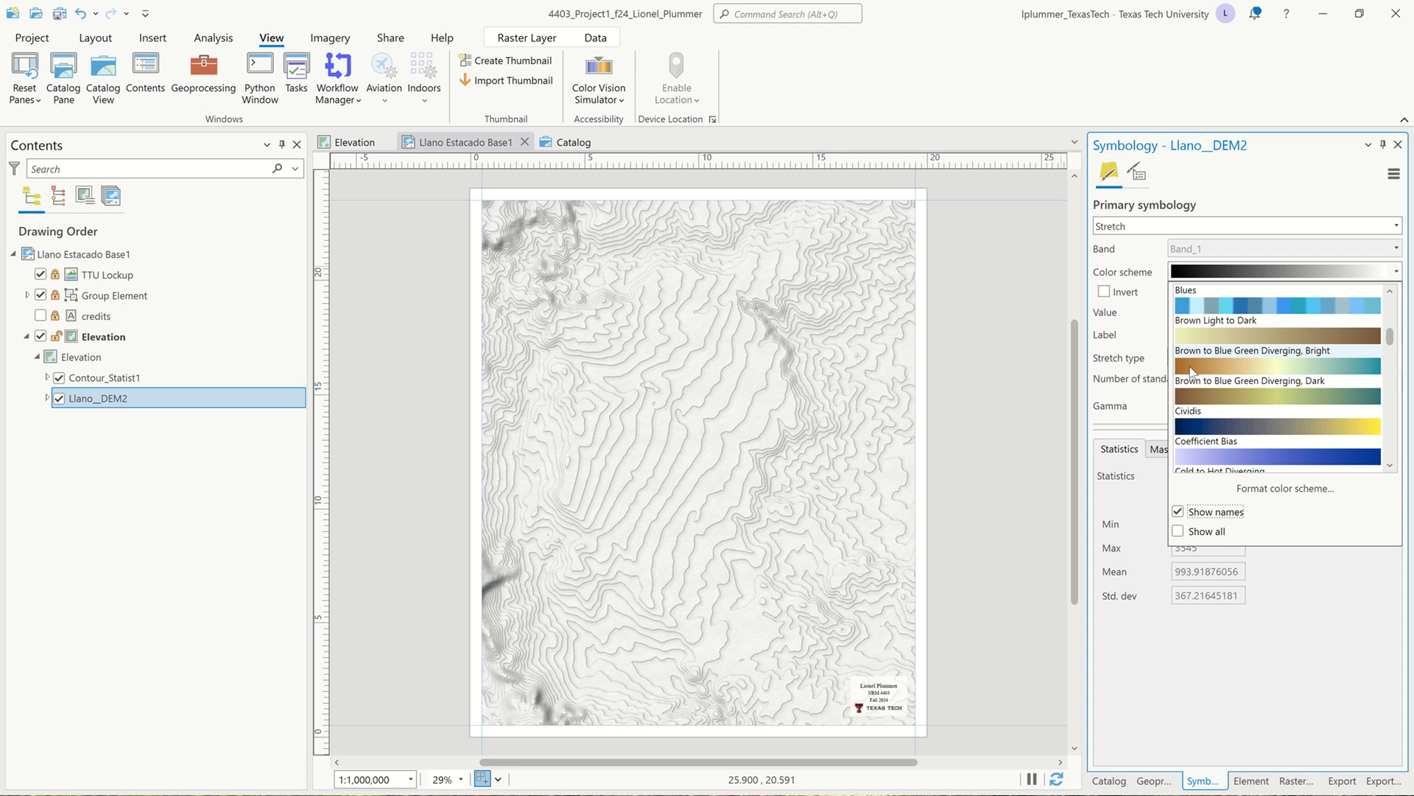
{"action": "left_click", "coordinate": [1256, 367]}
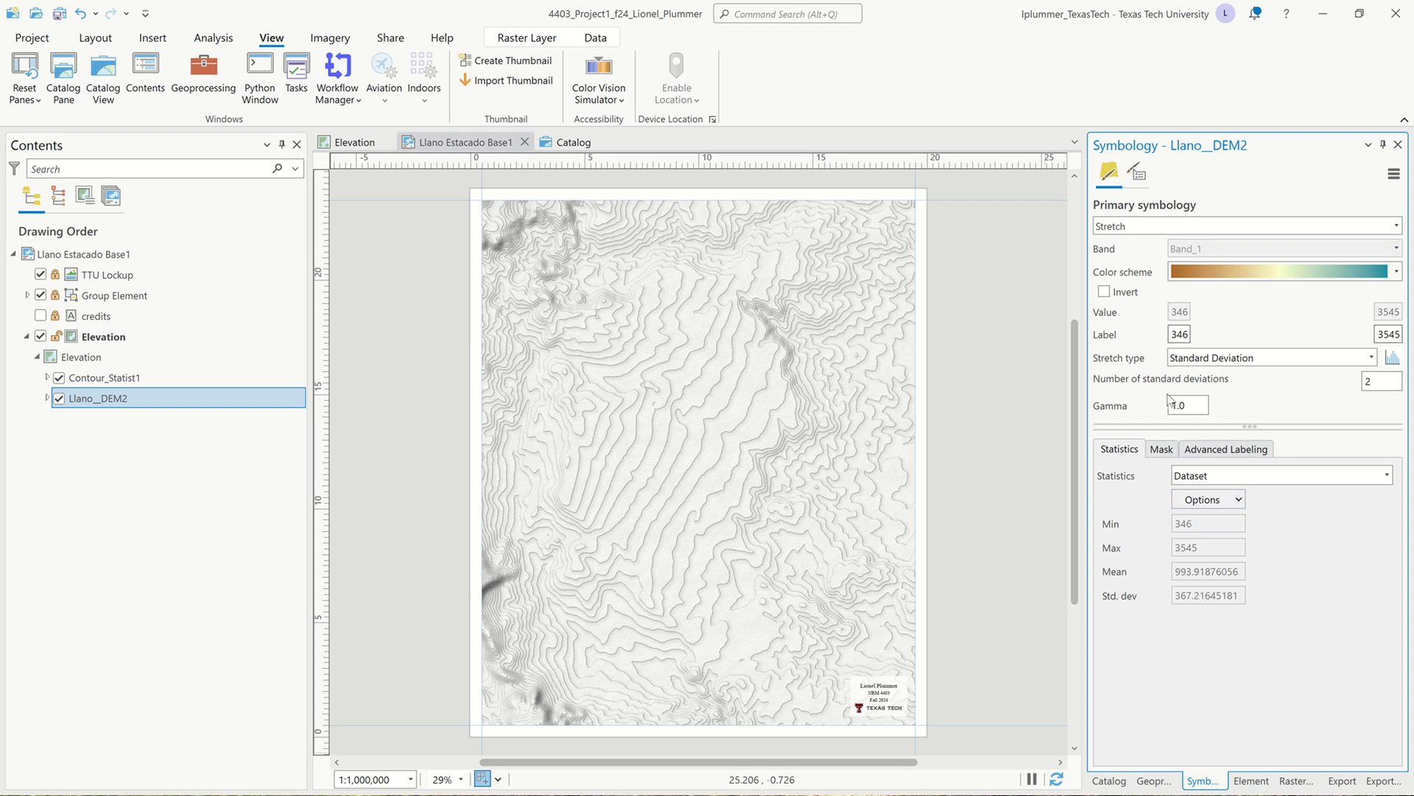
Step: Set the stretch type of the Llano__DEM2 raster to Minimum Maximum
{"action": "left_click", "coordinate": [1372, 358]}
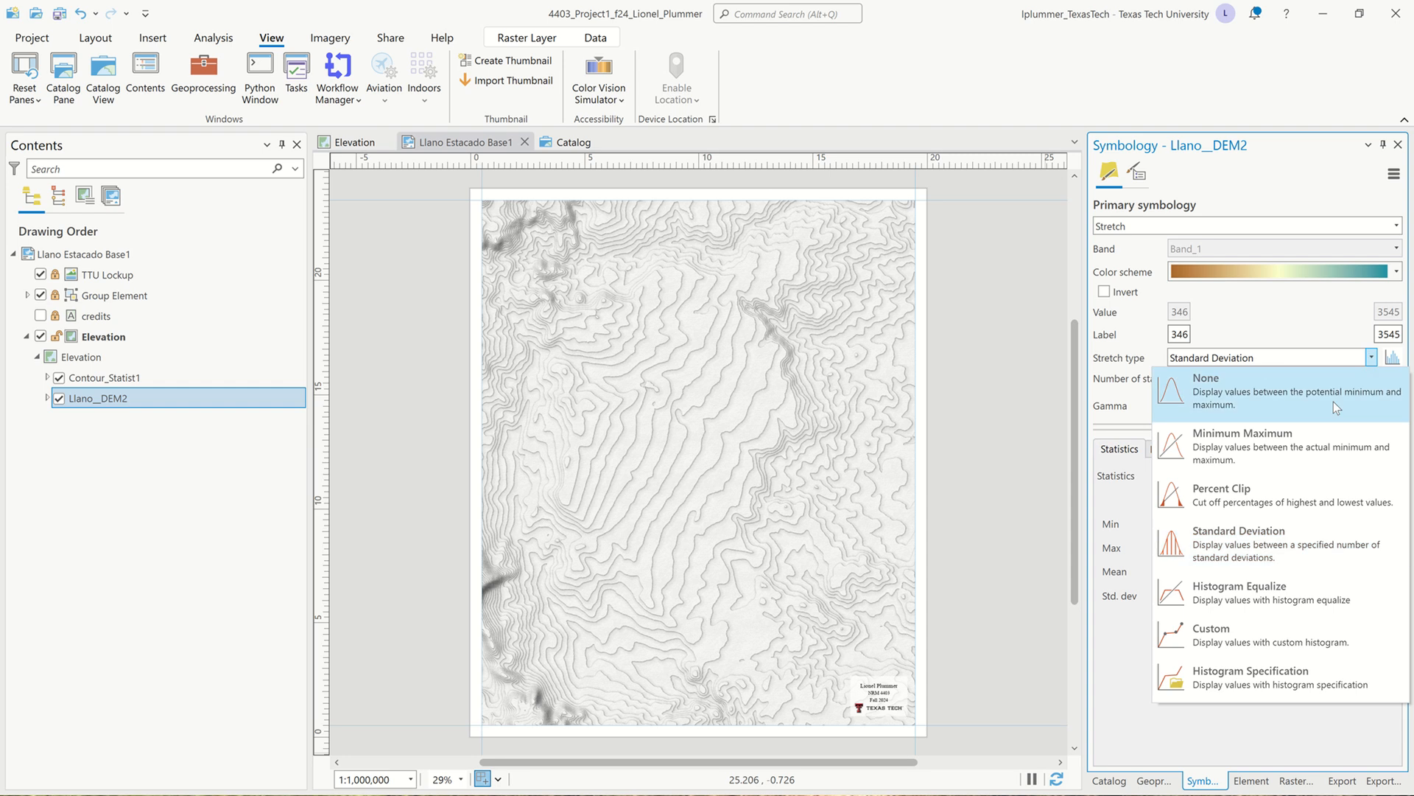
{"action": "left_click", "coordinate": [1302, 439]}
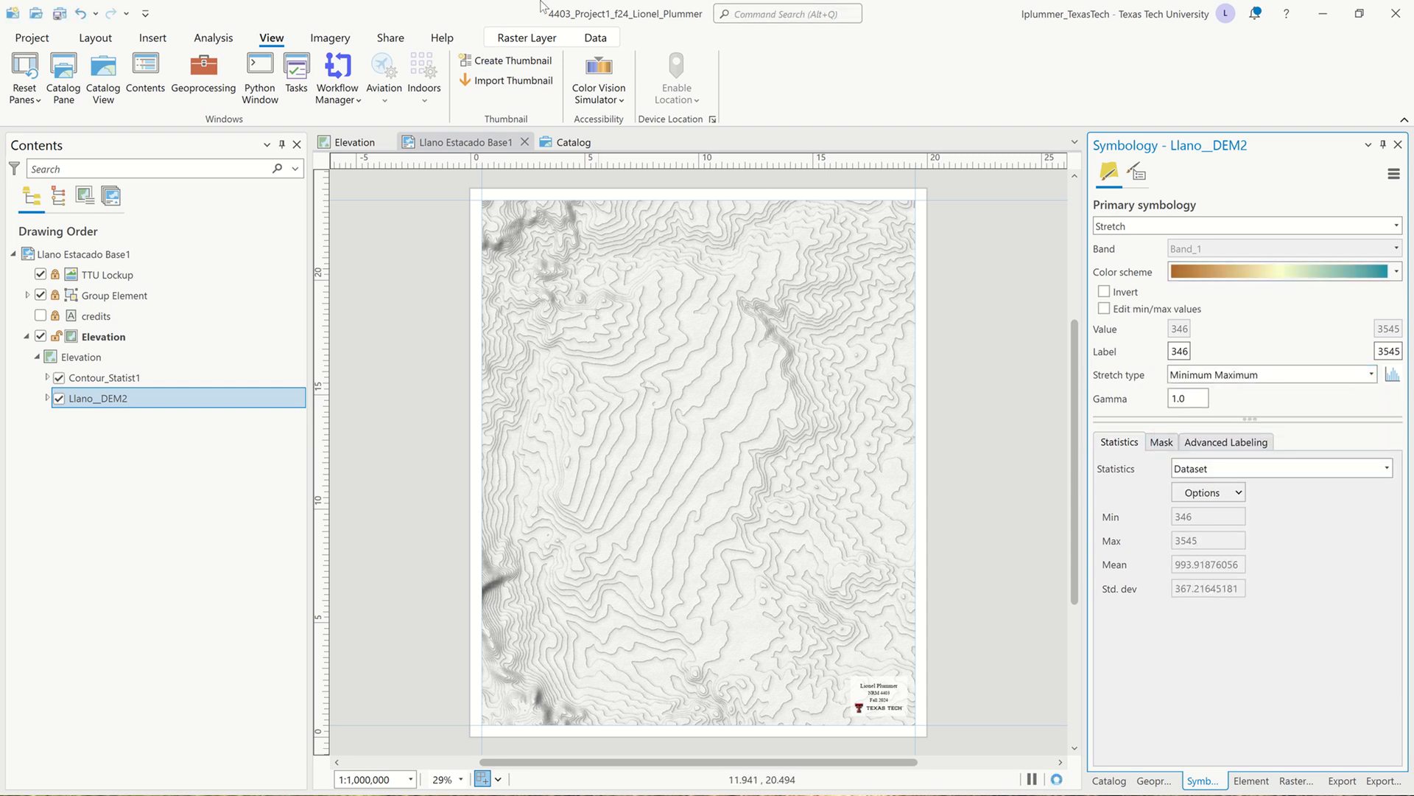
{"action": "mouse_move", "coordinate": [647, 4]}
{"action": "left_click", "coordinate": [604, 42]}
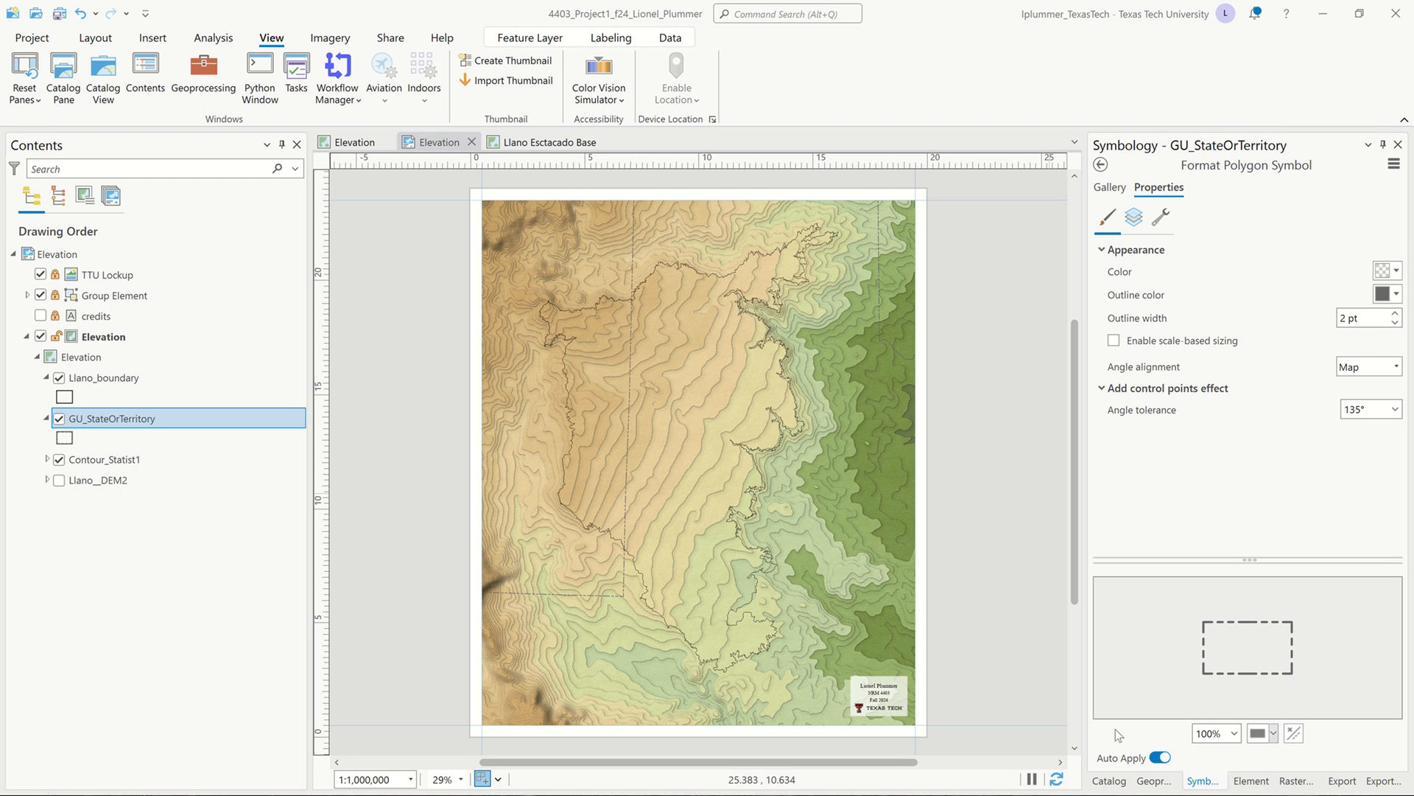
Step: Try the Cividis color scheme on the graduated colors of the Contour_Statist1 layer
{"action": "left_click", "coordinate": [136, 458]}
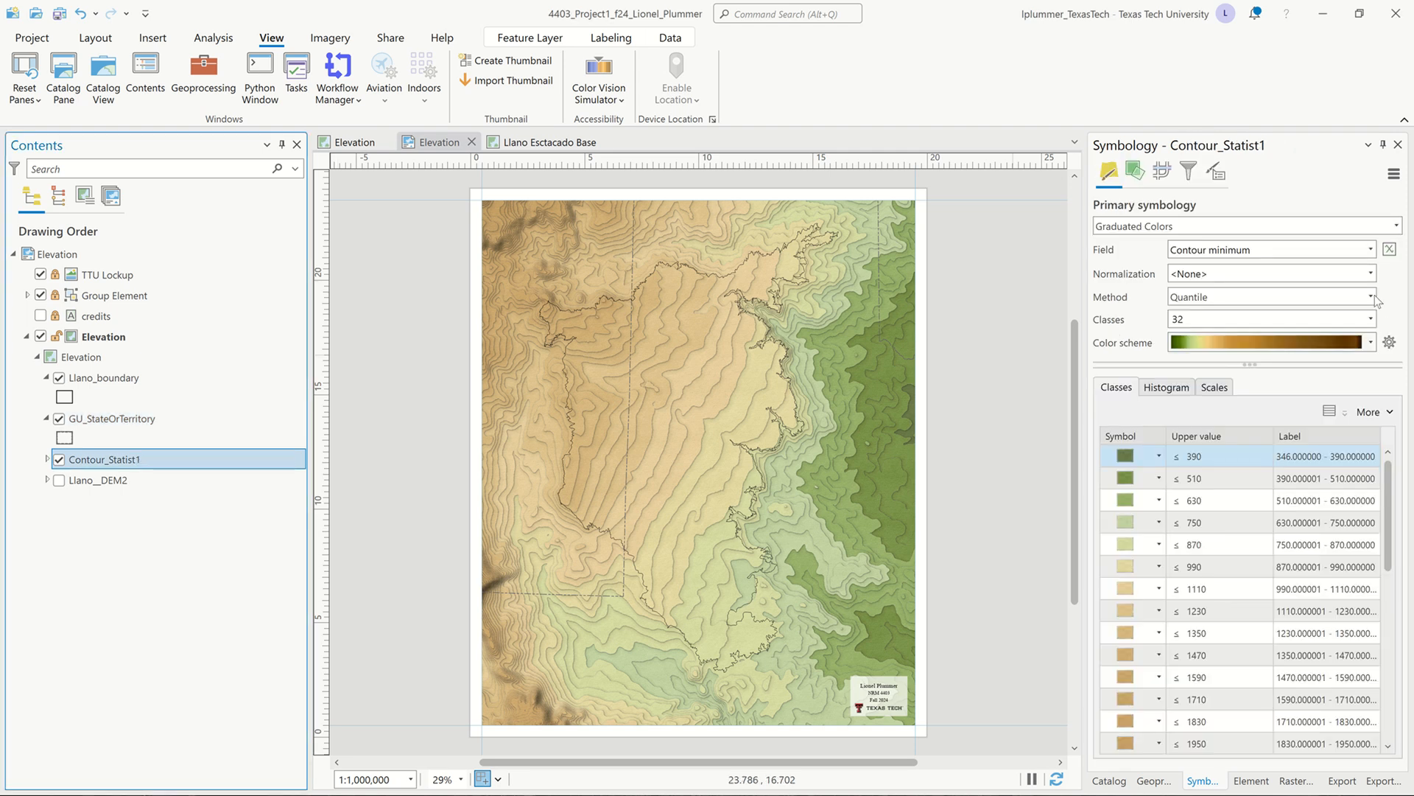
{"action": "left_click", "coordinate": [1372, 343]}
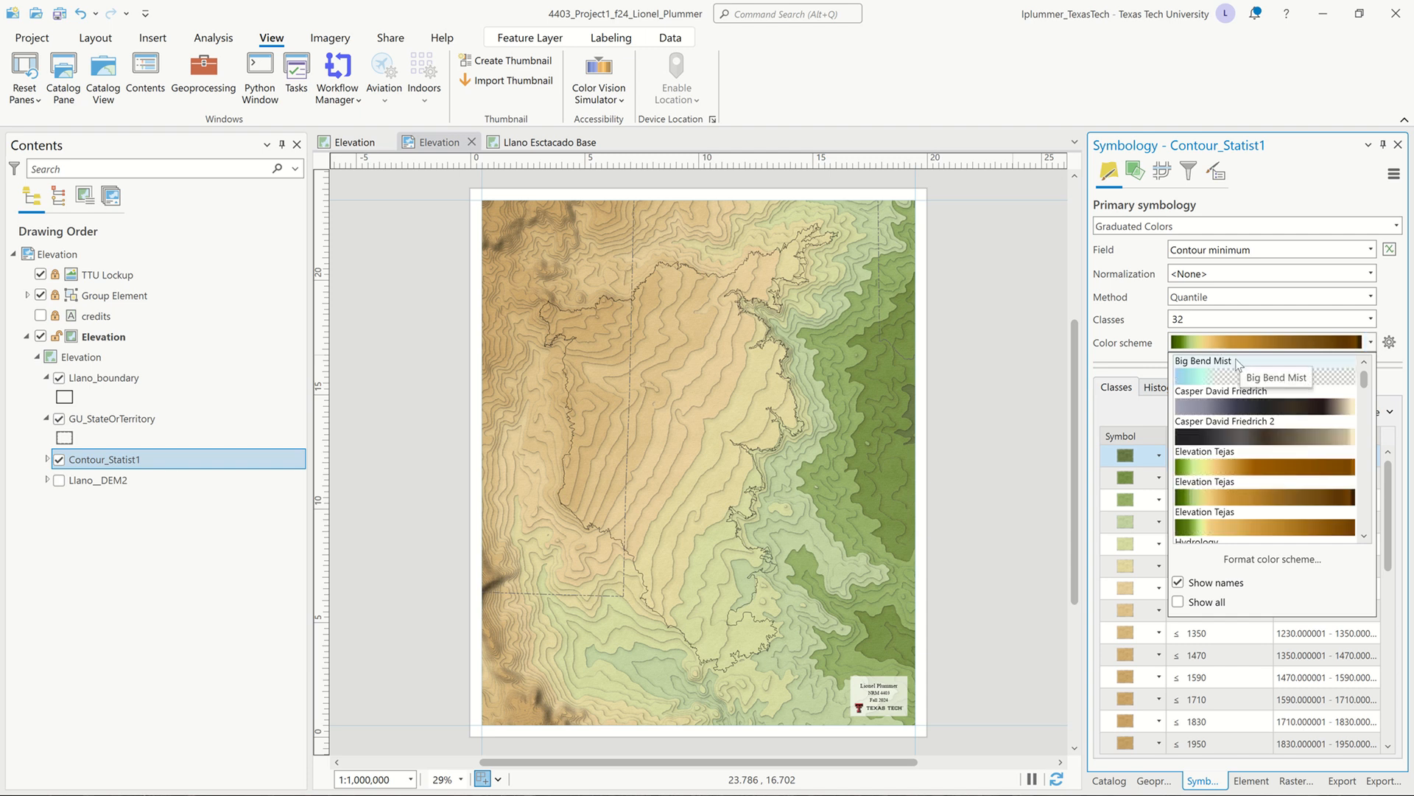
{"action": "scroll", "coordinate": [1223, 501], "scroll_direction": "down", "scroll_amount": 1}
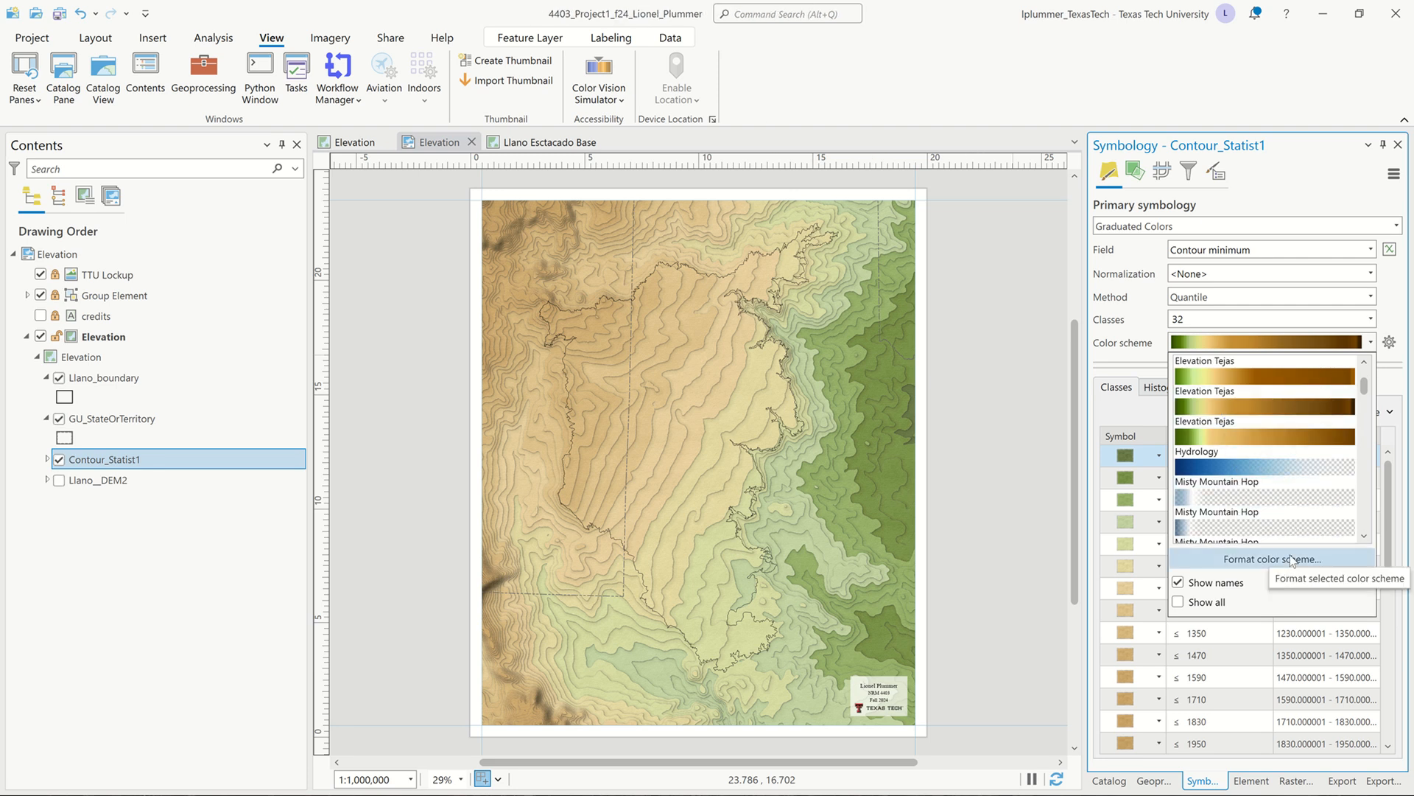
{"action": "scroll", "coordinate": [1282, 507], "scroll_direction": "down", "scroll_amount": 3}
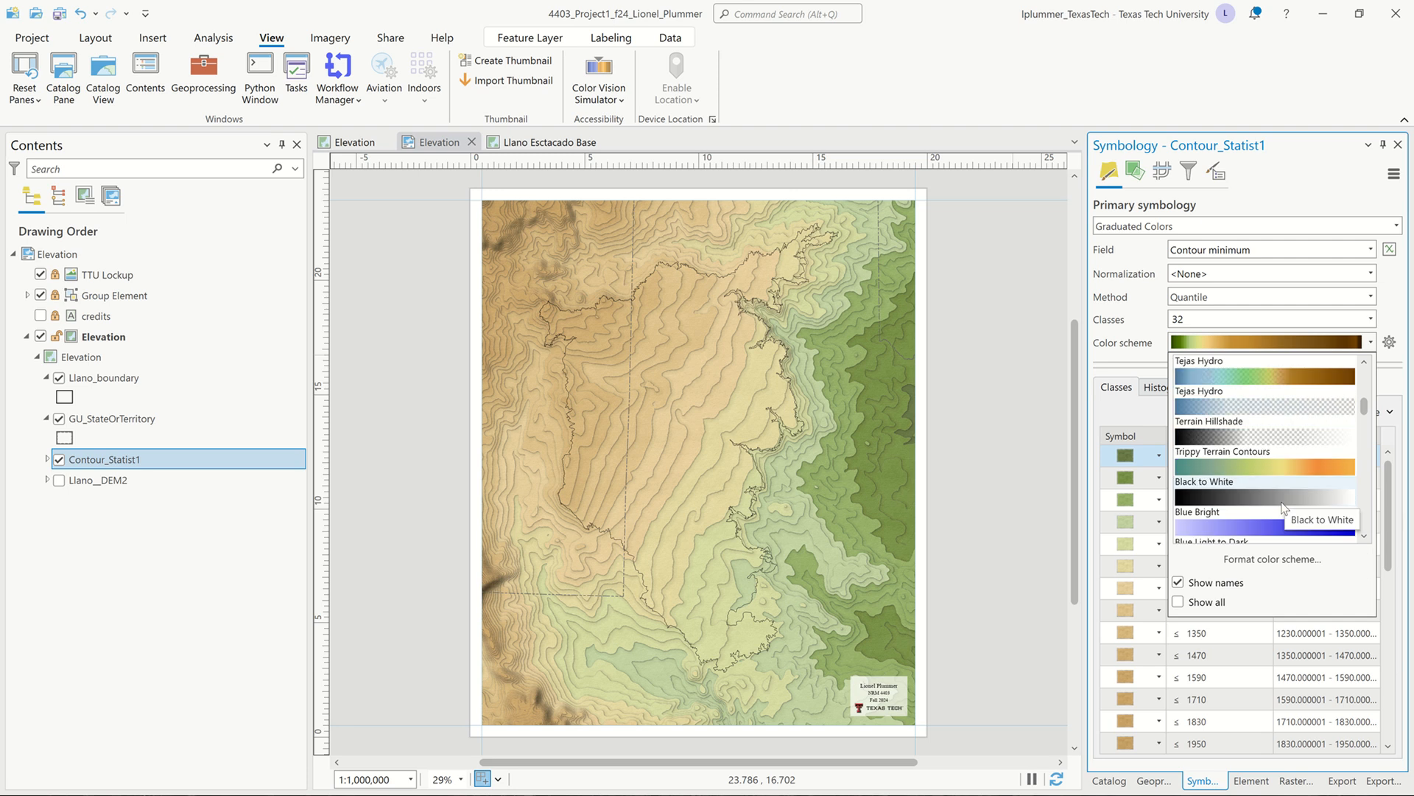
{"action": "scroll", "coordinate": [1283, 507], "scroll_direction": "down", "scroll_amount": 3}
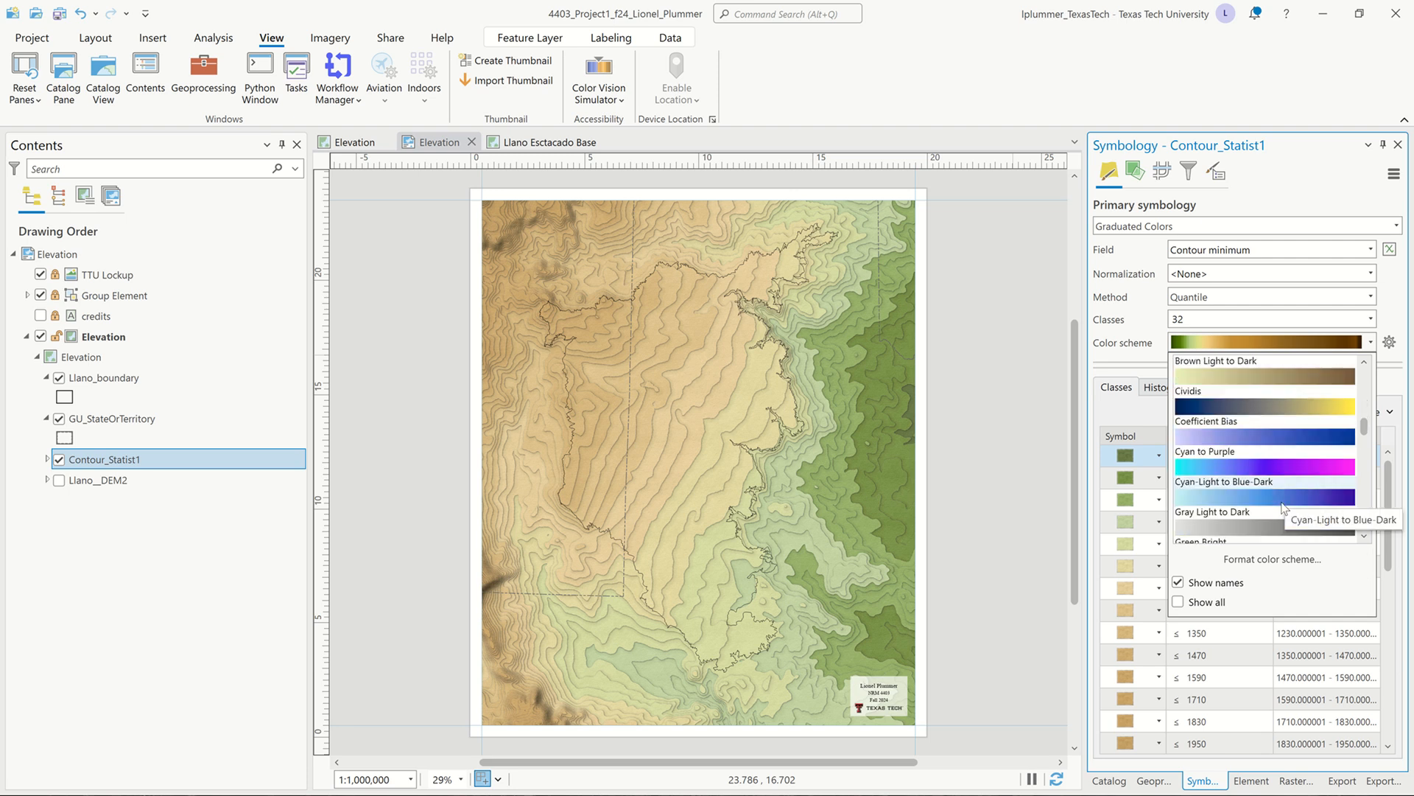
{"action": "scroll", "coordinate": [1282, 507], "scroll_direction": "down", "scroll_amount": 6}
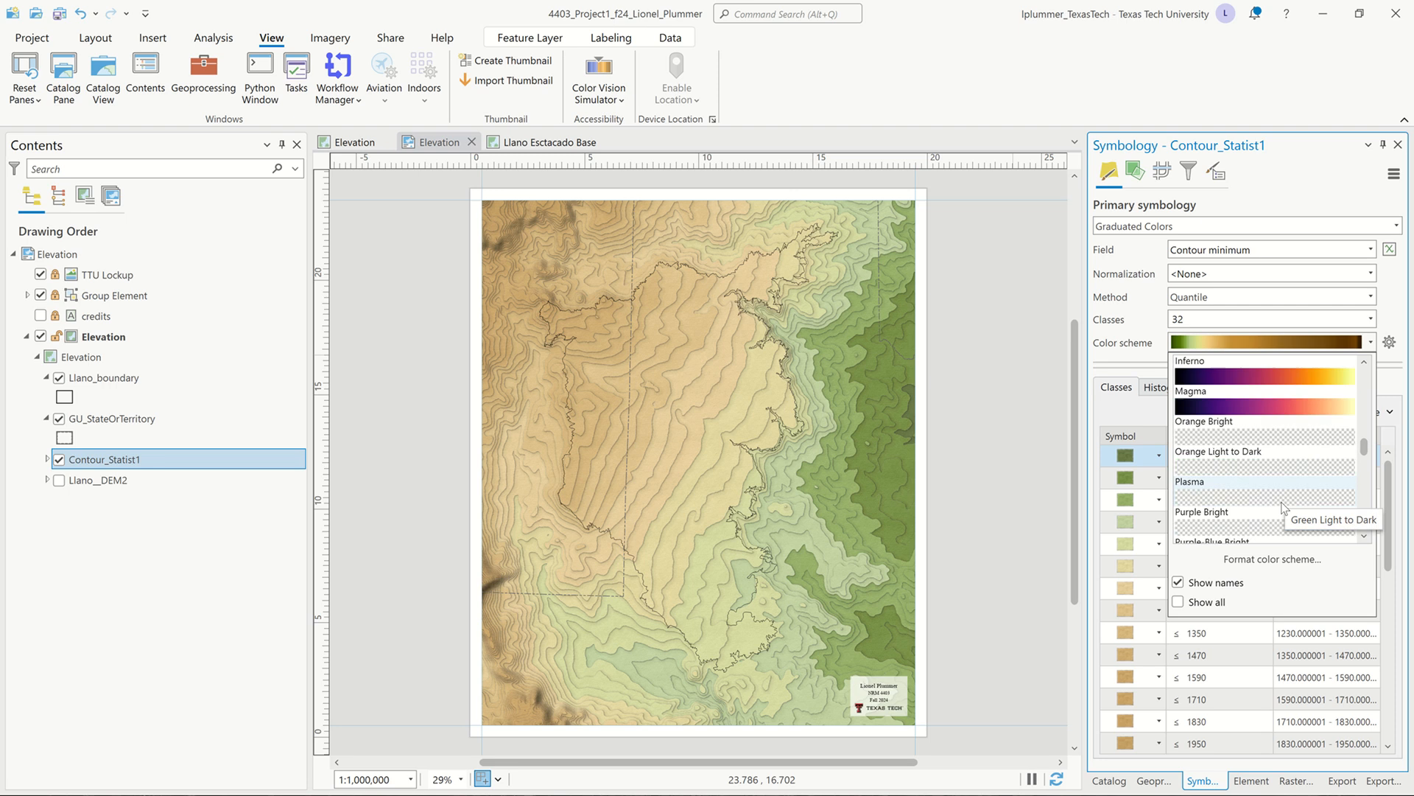
{"action": "scroll", "coordinate": [1283, 507], "scroll_direction": "up", "scroll_amount": 6}
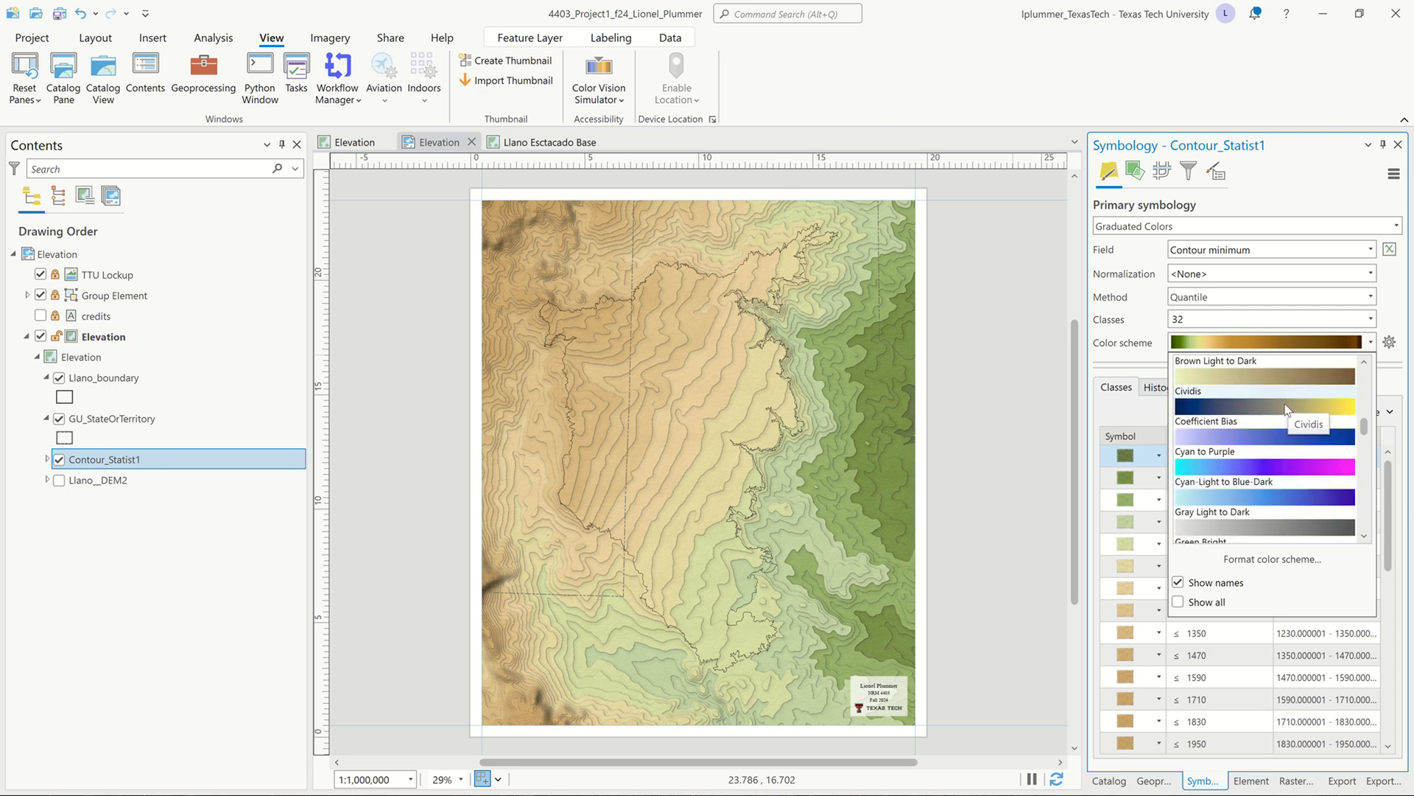
{"action": "left_click", "coordinate": [1288, 410]}
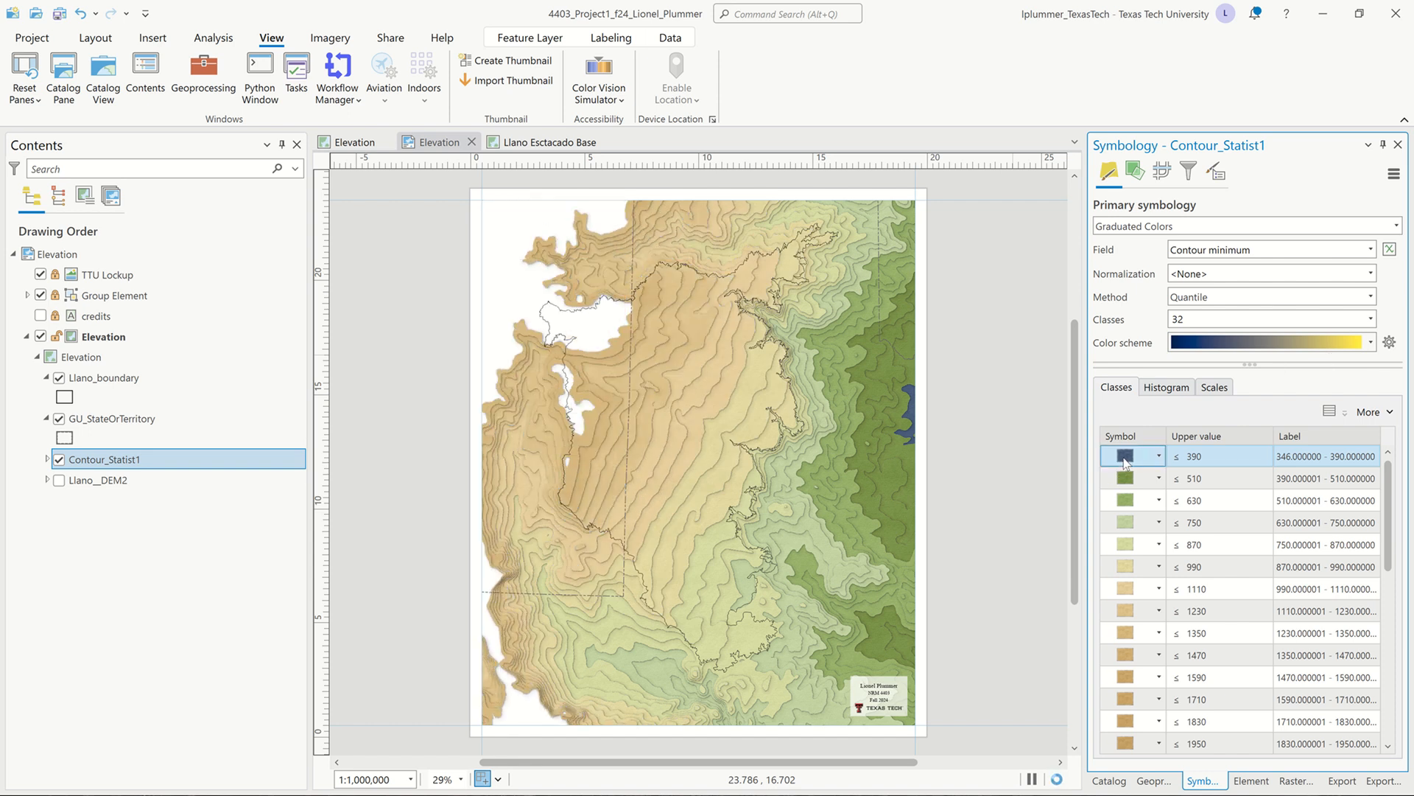
{"action": "left_click", "coordinate": [1372, 413]}
{"action": "mouse_move", "coordinate": [794, 16]}
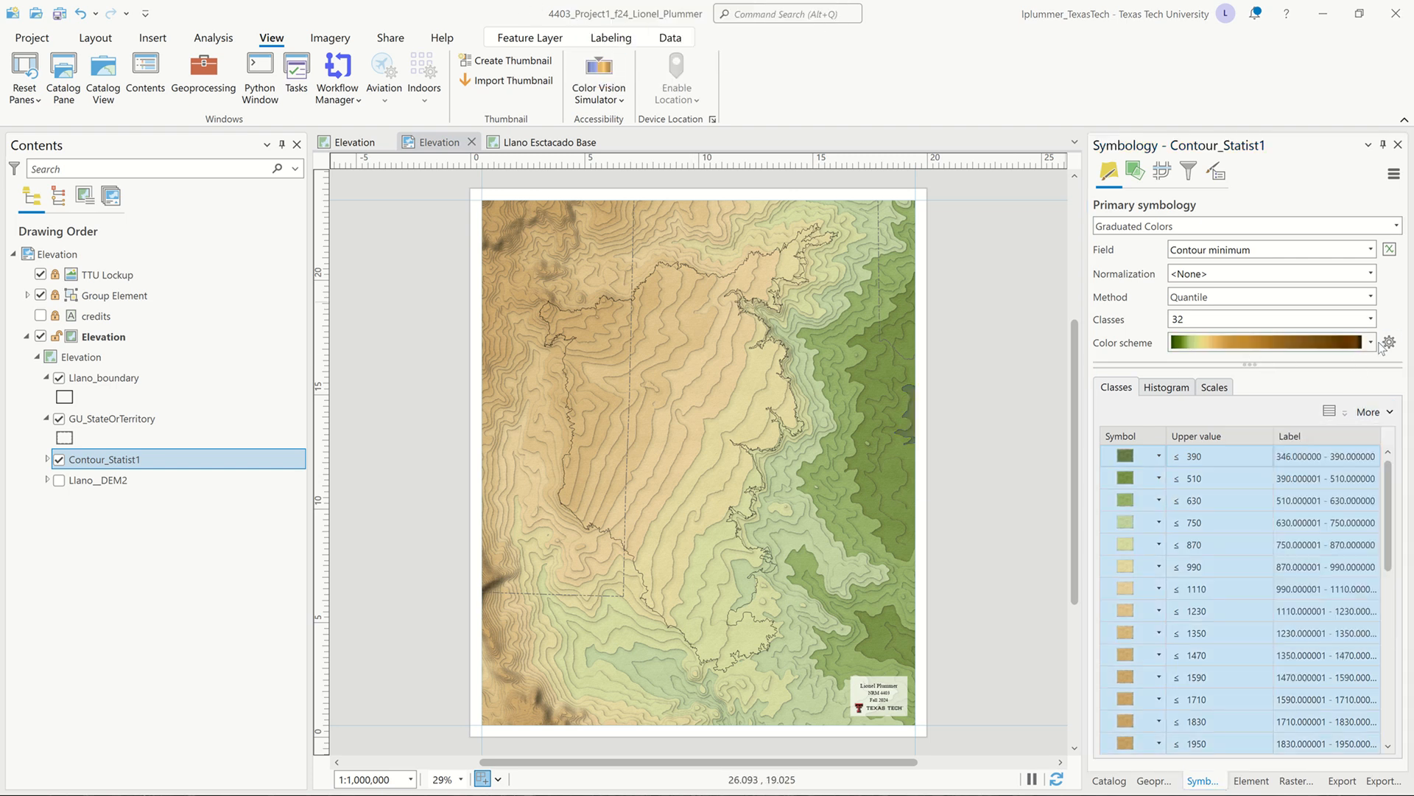
Step: Open the Contour_Statist1 color scheme for formatting and delete the light tan color stop
{"action": "left_click", "coordinate": [1371, 342]}
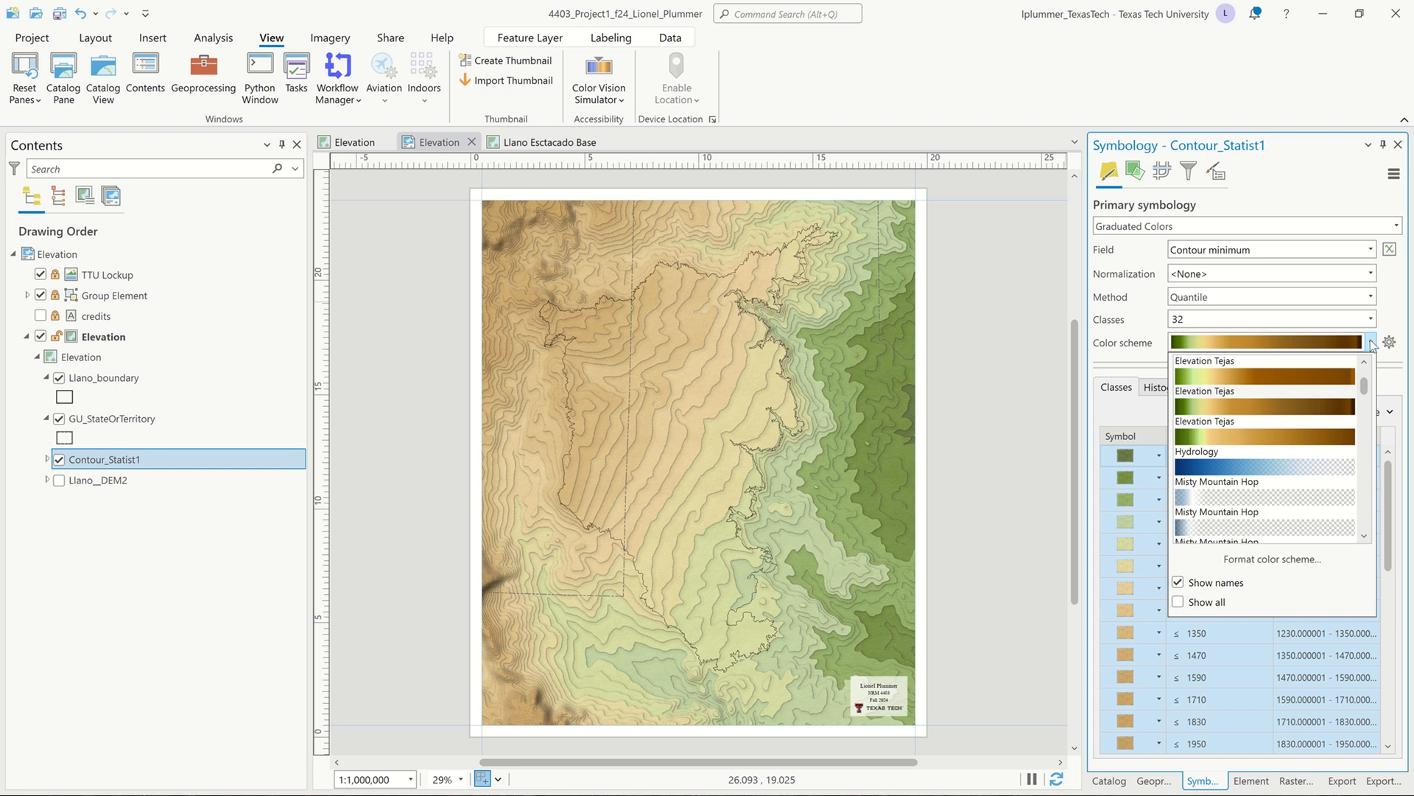
{"action": "left_click", "coordinate": [1262, 557]}
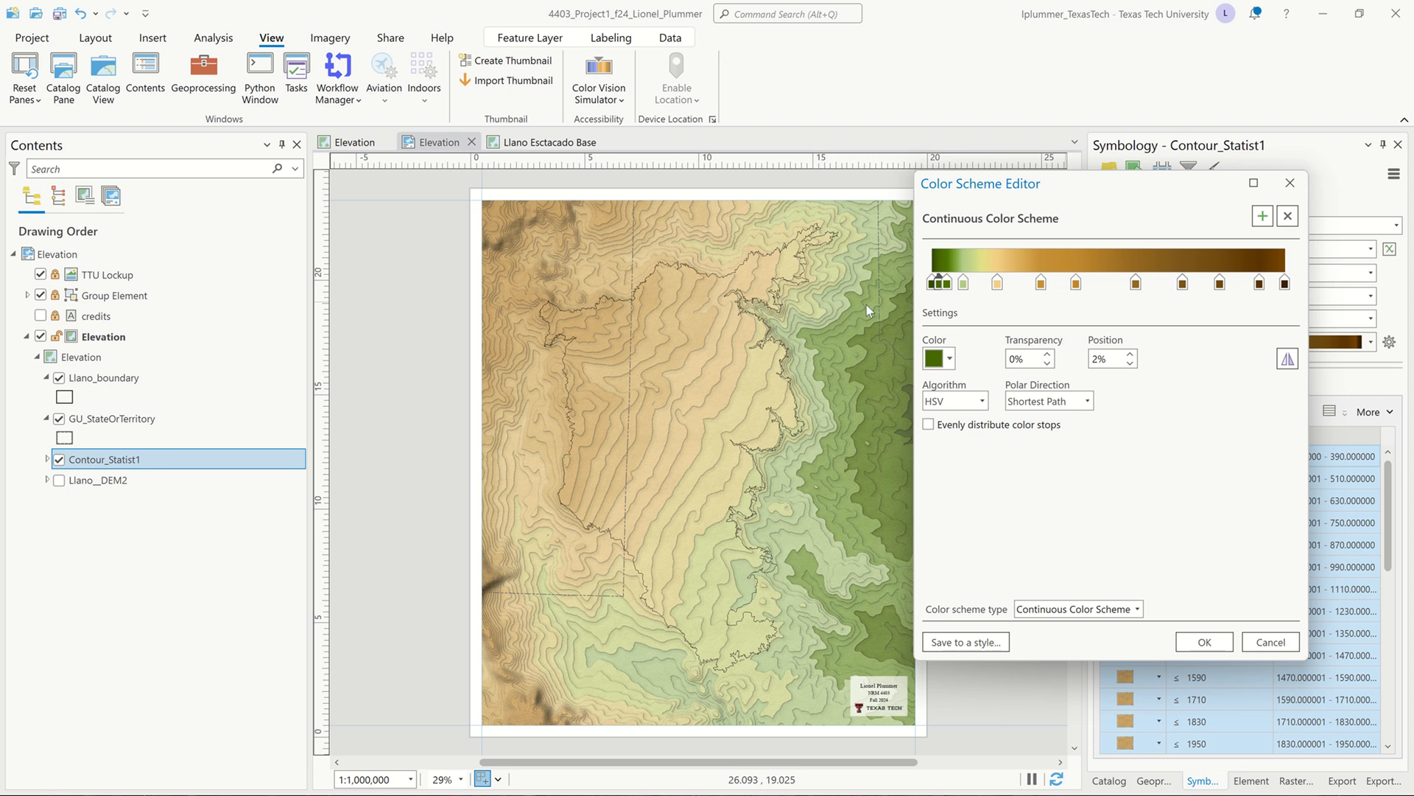
{"action": "left_click_drag", "start_coordinate": [987, 187], "coordinate": [1057, 164]}
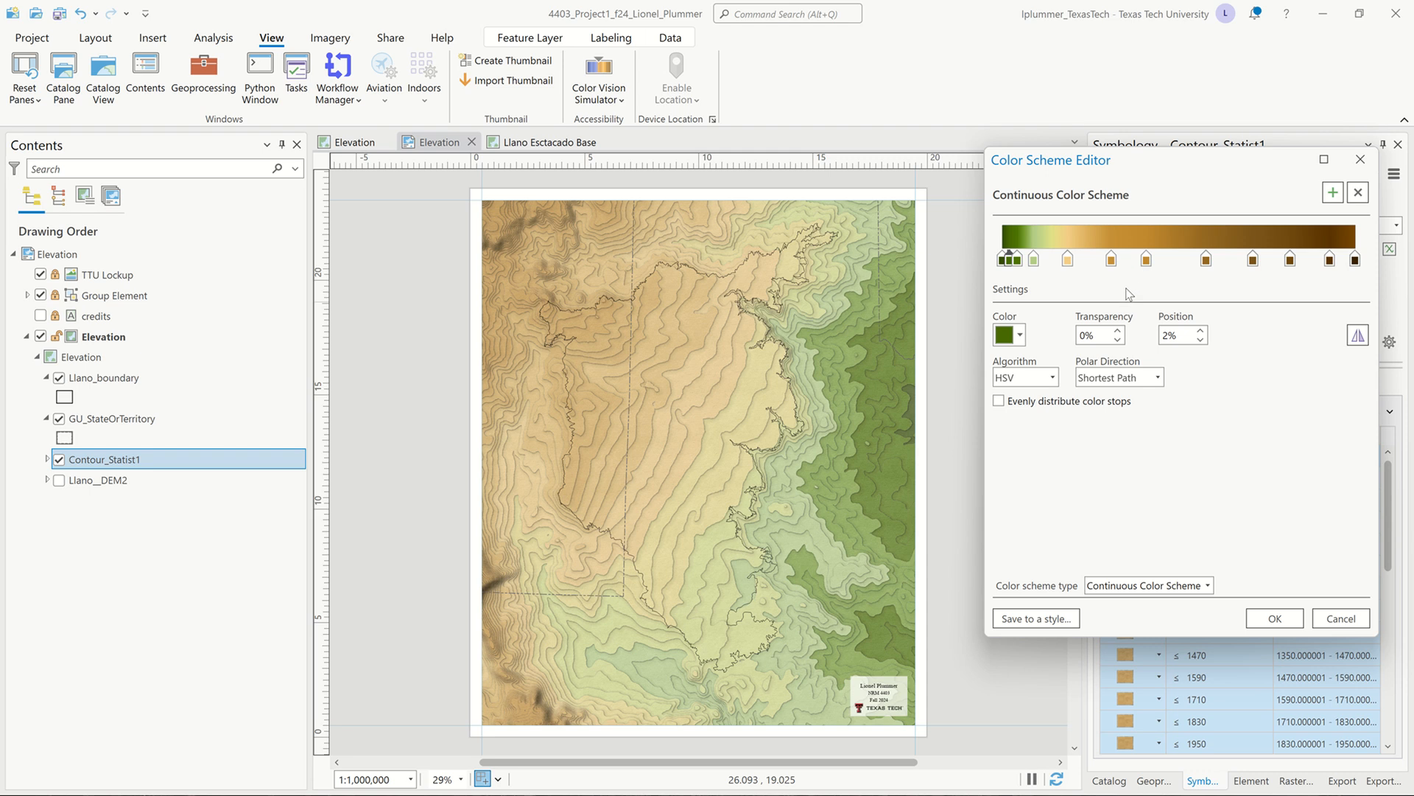
{"action": "left_click", "coordinate": [1068, 260]}
{"action": "key", "text": "Delete"}
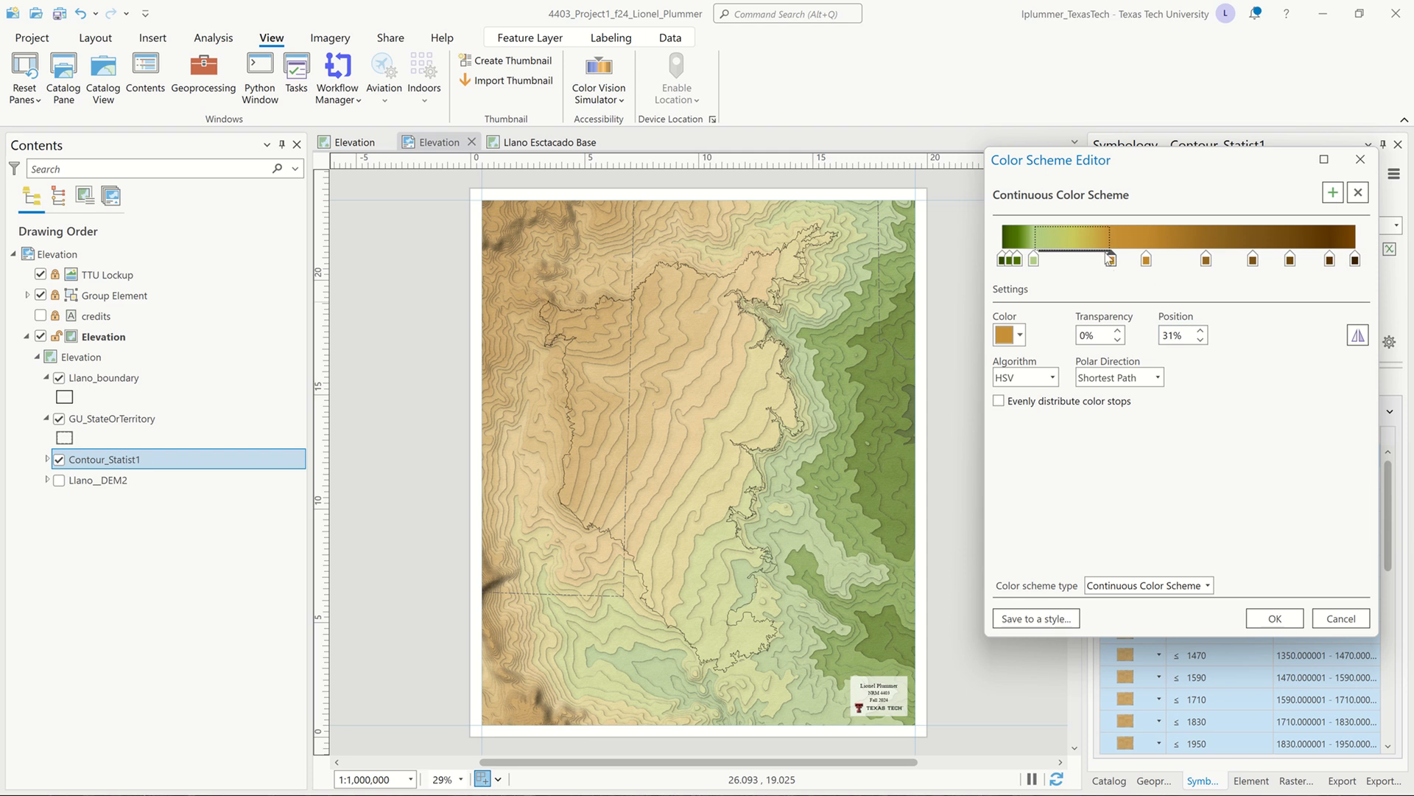
Step: Reduce the orange and brown color stops, placing the remaining orange stop at 34% and keeping a brown stop at 82%
{"action": "left_click_drag", "start_coordinate": [1112, 261], "coordinate": [1146, 262]}
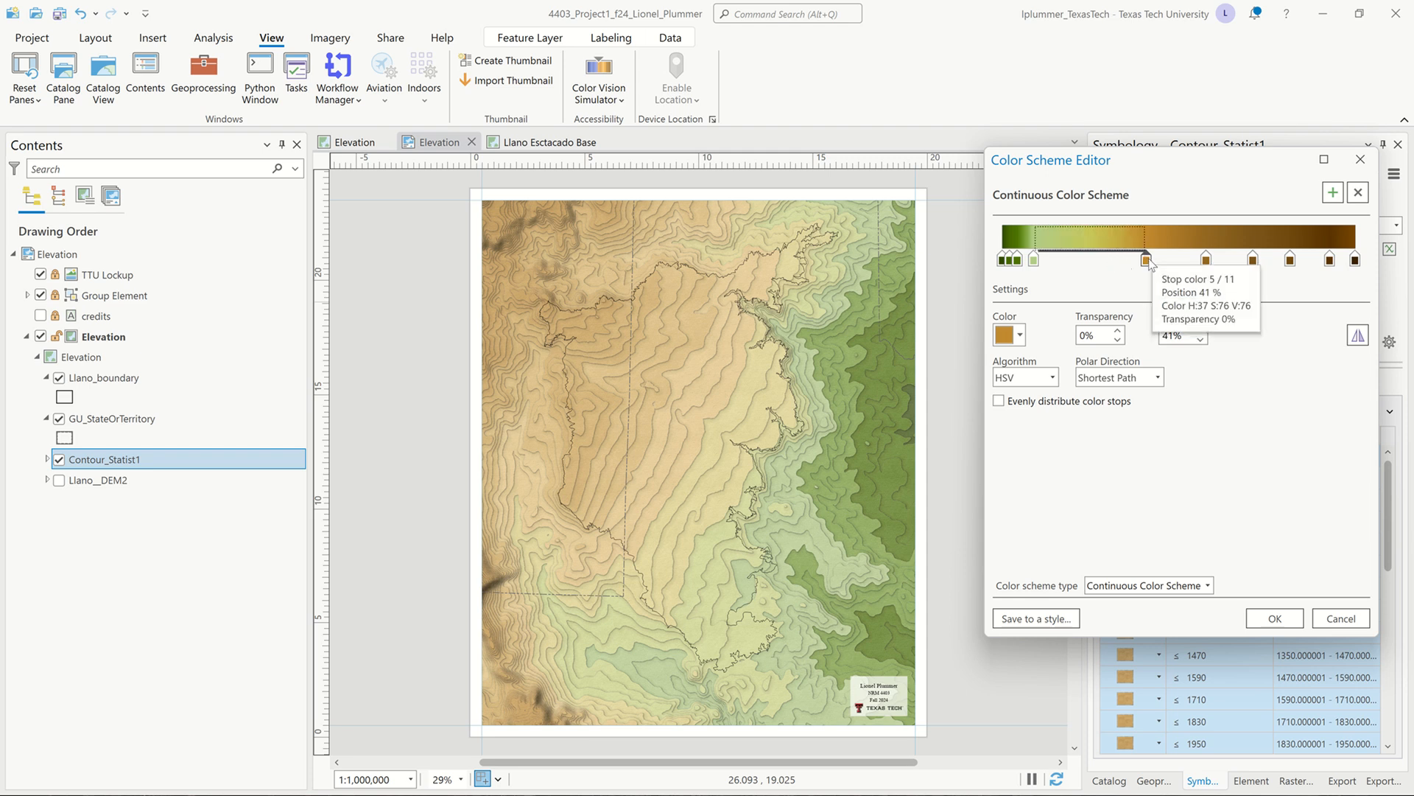
{"action": "mouse_move", "coordinate": [1149, 262]}
{"action": "left_mouse_down"}
{"action": "mouse_move", "coordinate": [1110, 261]}
{"action": "mouse_move", "coordinate": [1122, 262]}
{"action": "left_mouse_up"}
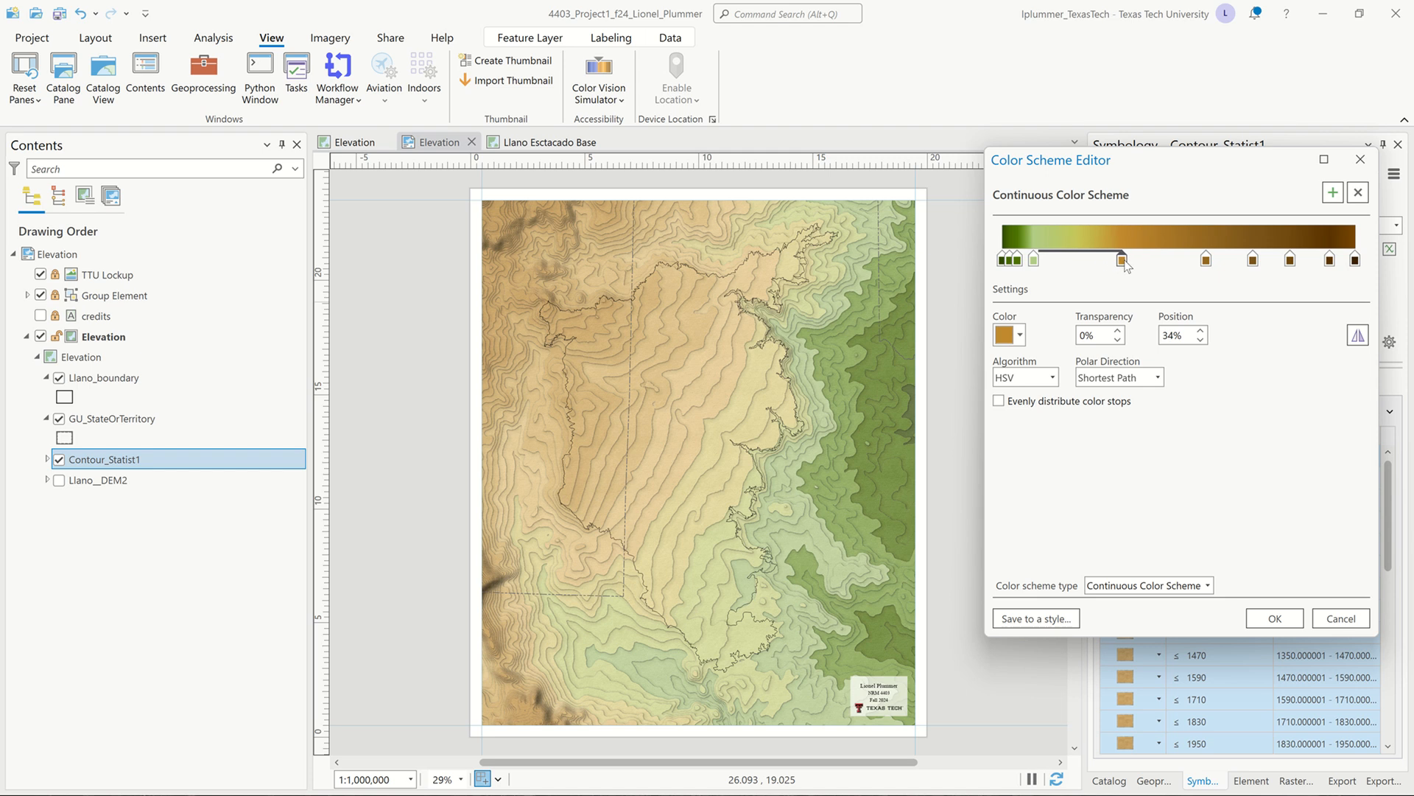
{"action": "left_click", "coordinate": [1253, 260]}
{"action": "left_click_drag", "start_coordinate": [1253, 262], "coordinate": [1290, 262]}
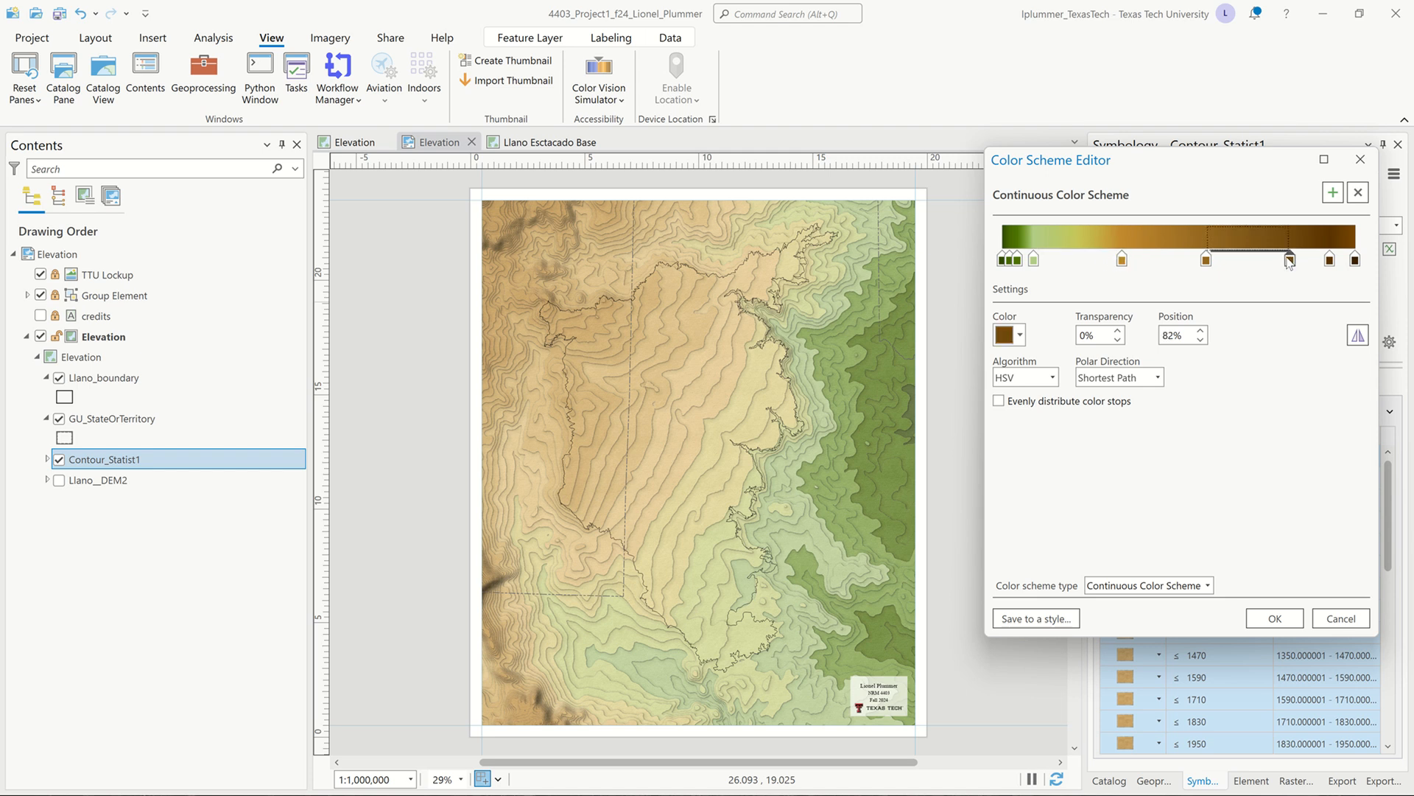
Step: Delete the light green color stop and place two of the green stops at 6% and 11%
{"action": "left_click_drag", "start_coordinate": [1035, 261], "coordinate": [1029, 263]}
{"action": "key", "text": "Delete"}
{"action": "left_click", "coordinate": [1013, 257]}
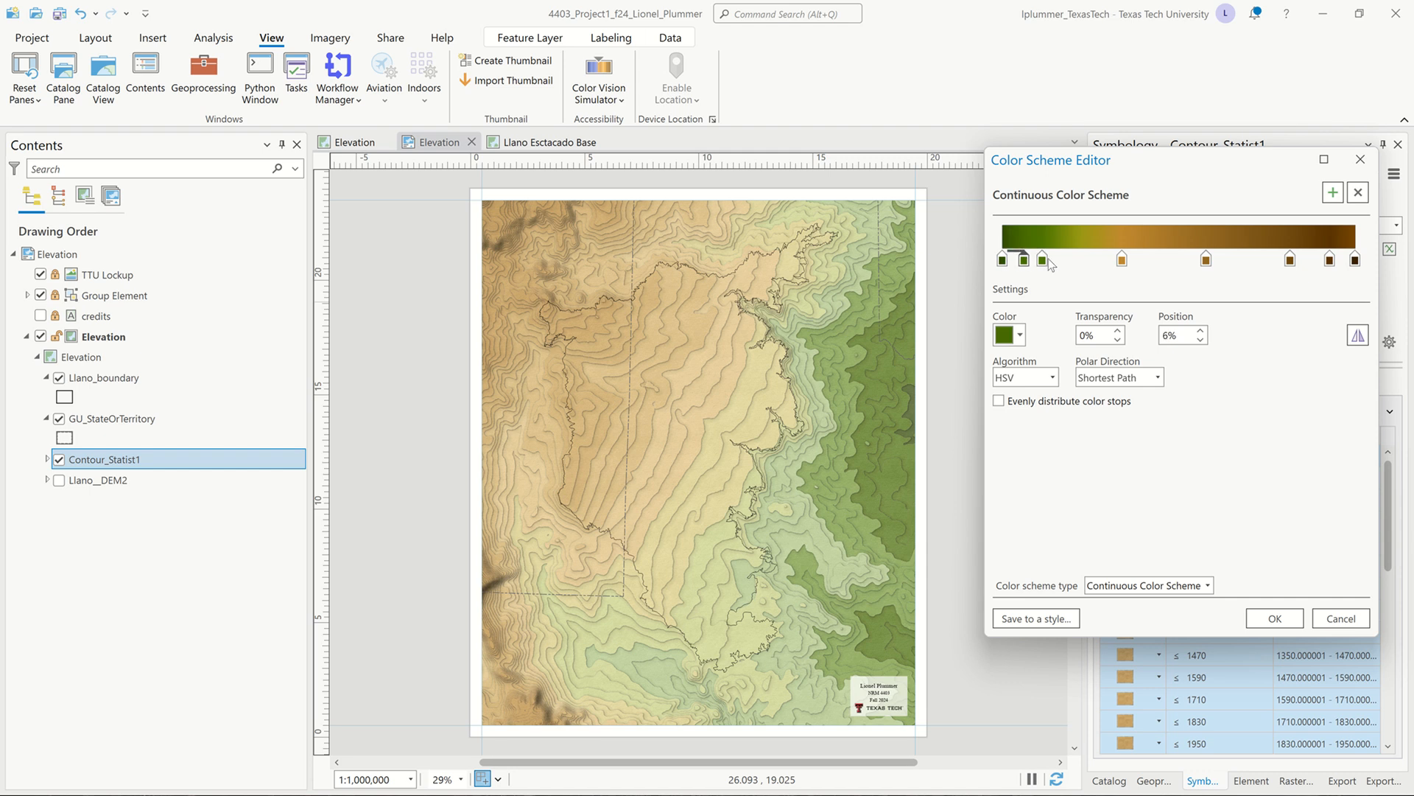
Step: Darken the green color stop at 11% to an HSV value of 33.94%
{"action": "left_click", "coordinate": [1042, 260]}
{"action": "left_click", "coordinate": [1021, 336]}
{"action": "left_click", "coordinate": [1040, 317]}
{"action": "left_click", "coordinate": [1021, 336]}
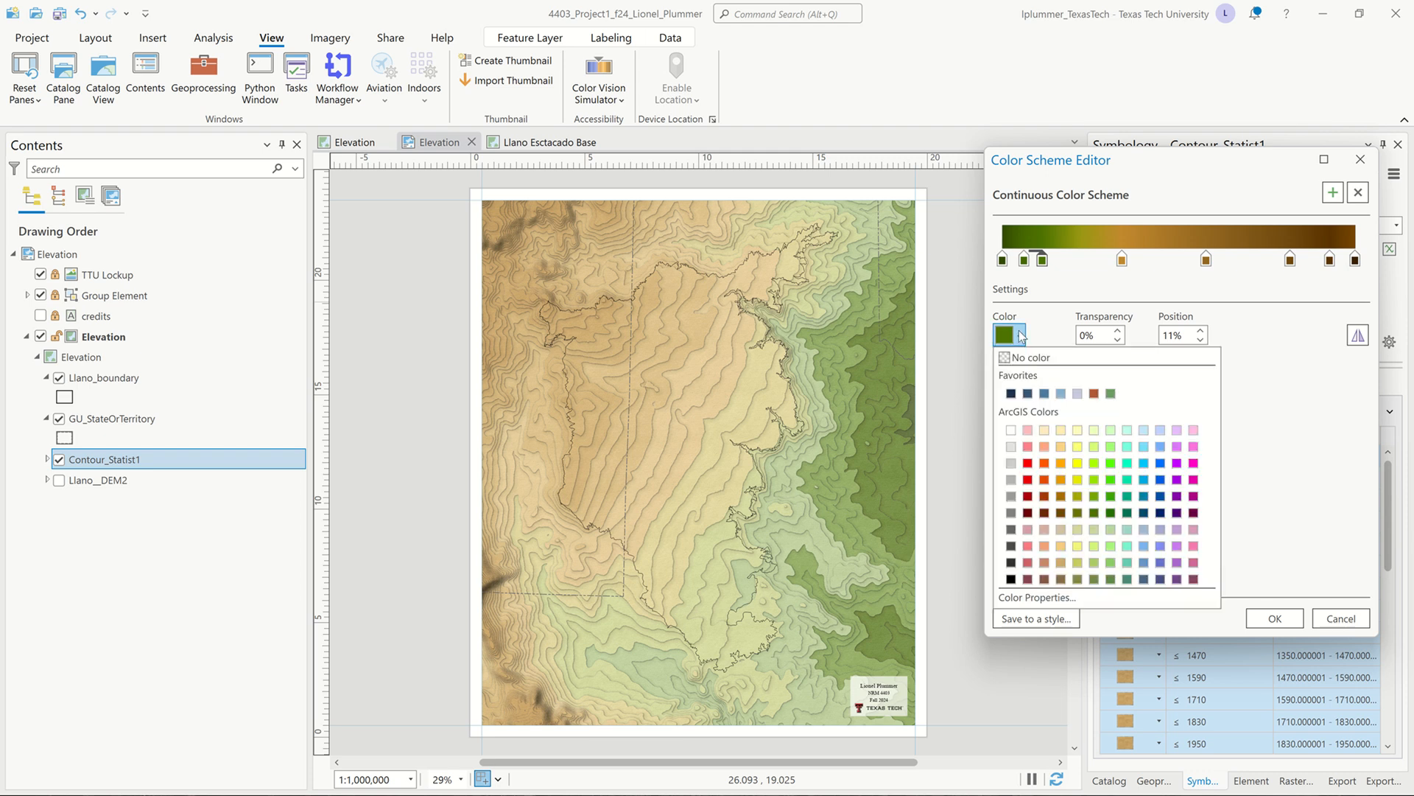
{"action": "left_click", "coordinate": [1050, 597]}
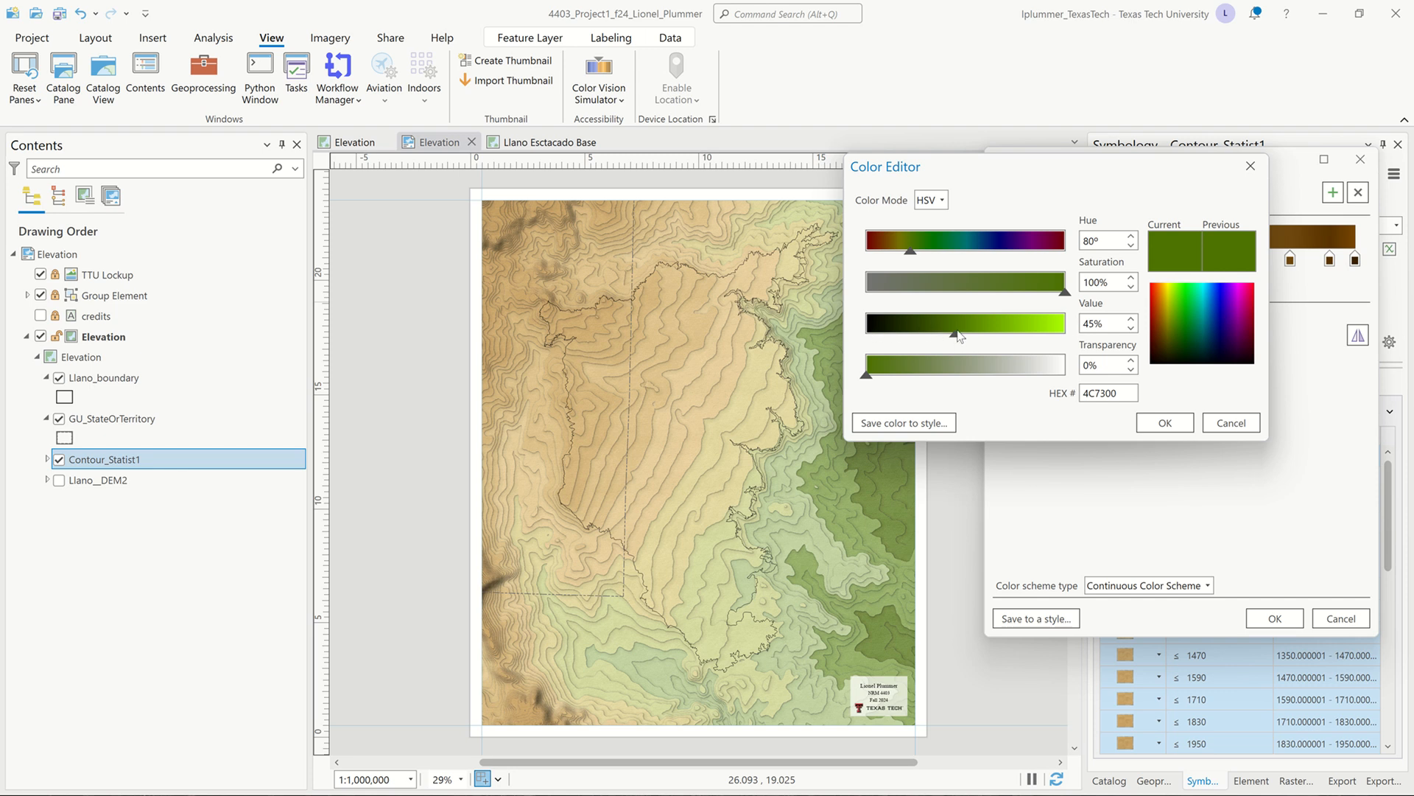
{"action": "left_click_drag", "start_coordinate": [956, 336], "coordinate": [944, 336]}
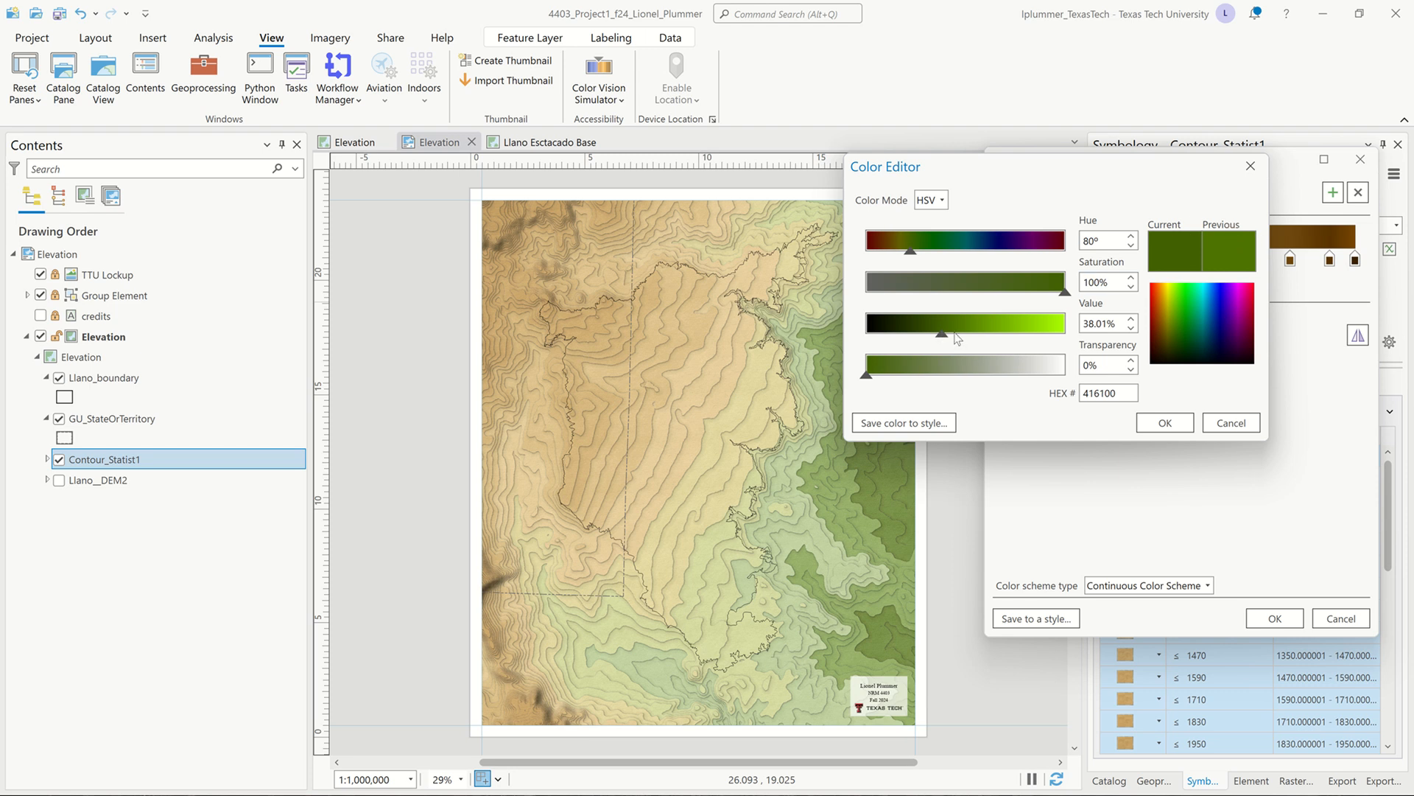
{"action": "mouse_move", "coordinate": [943, 335]}
{"action": "left_mouse_down"}
{"action": "mouse_move", "coordinate": [884, 333]}
{"action": "mouse_move", "coordinate": [935, 344]}
{"action": "left_mouse_up"}
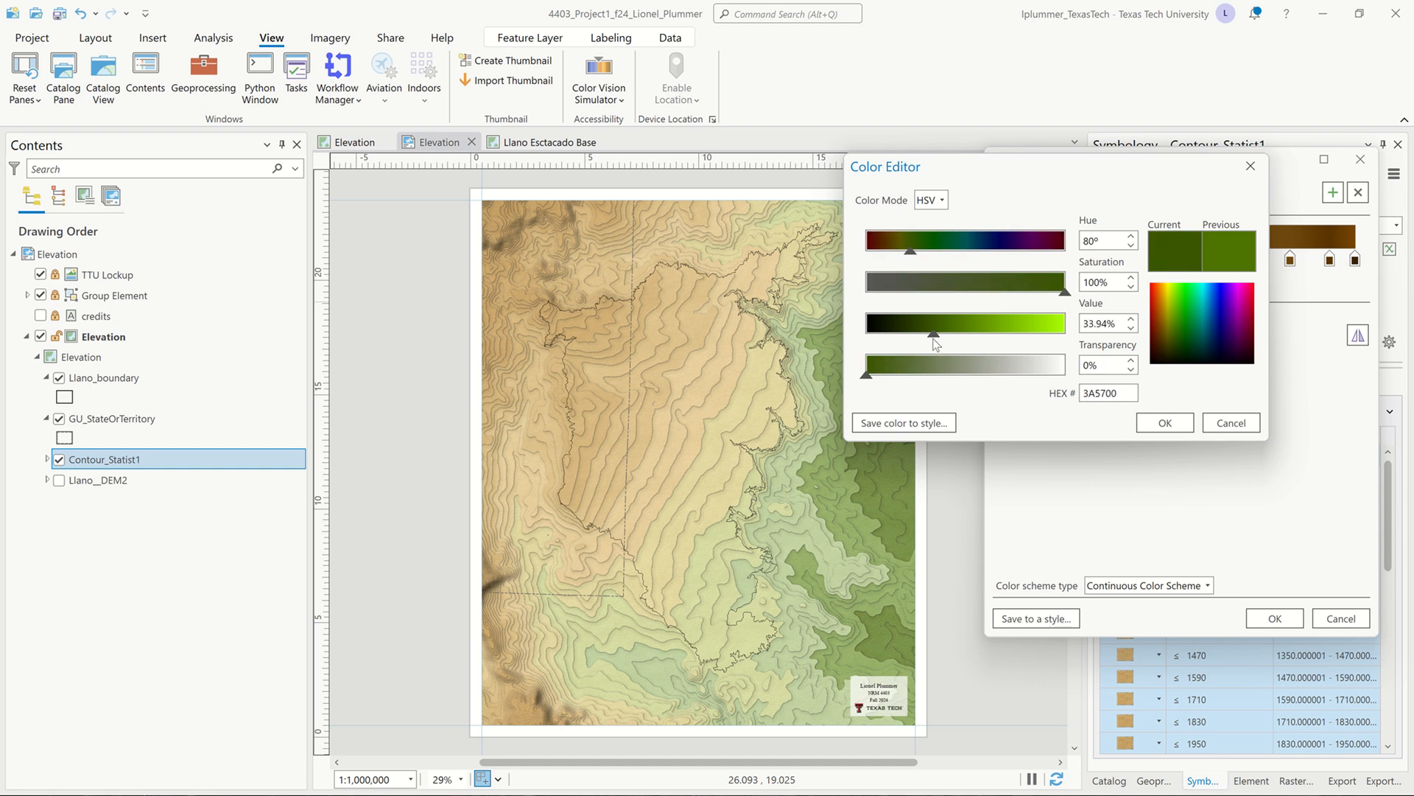
{"action": "left_click", "coordinate": [1167, 422]}
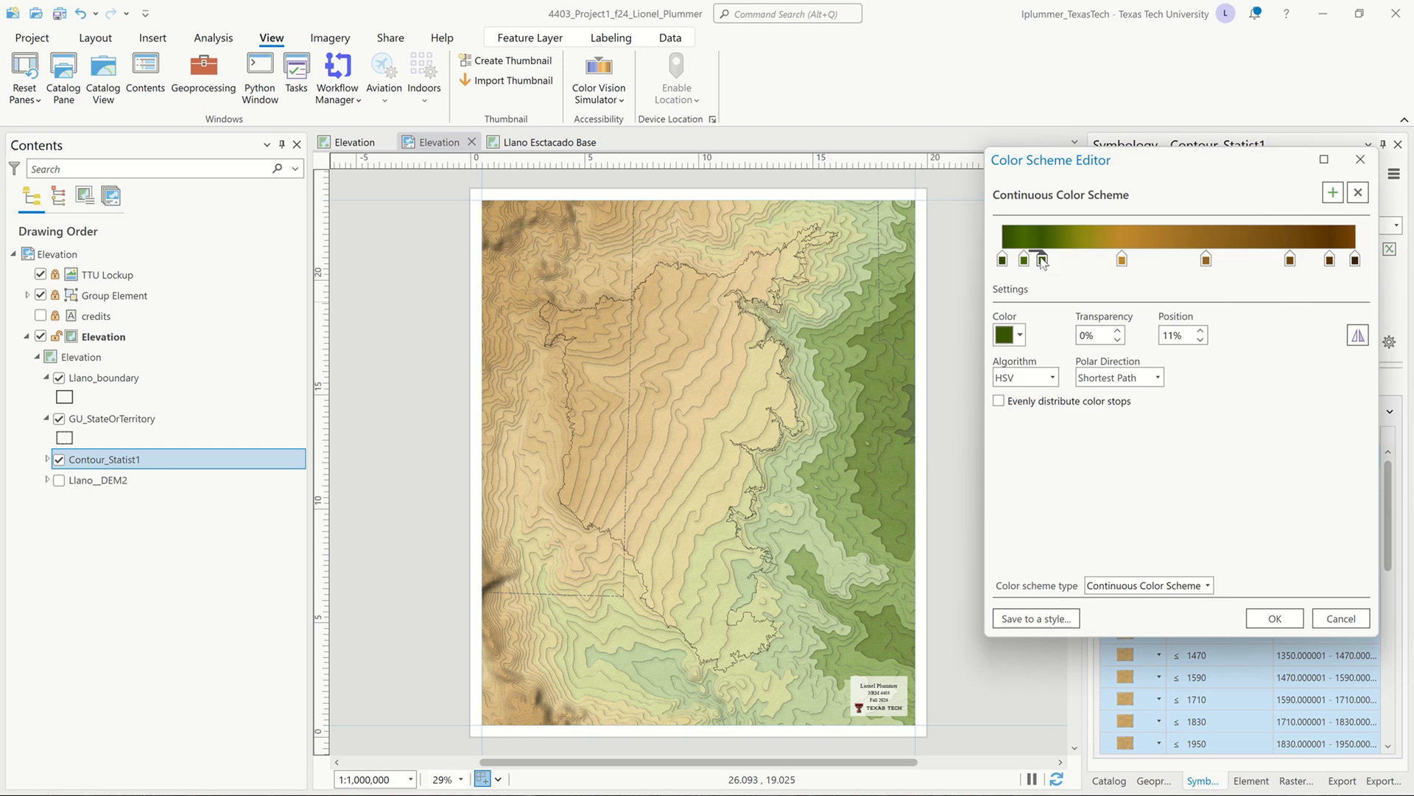
Step: Move the green stop at 6% to 19% and shift the darkened green stop slightly toward the start of the scheme
{"action": "left_click_drag", "start_coordinate": [1025, 263], "coordinate": [1071, 266]}
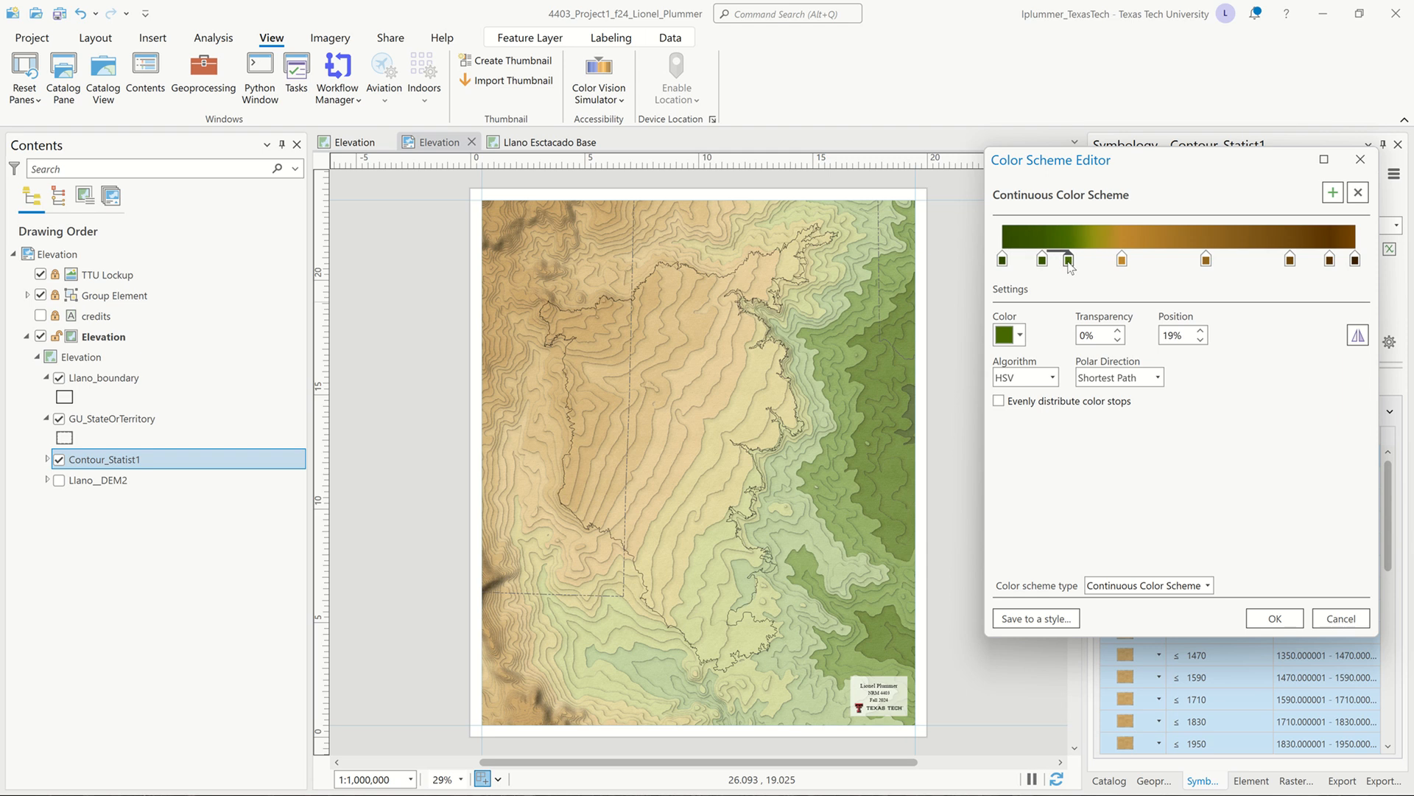
{"action": "left_click_drag", "start_coordinate": [1042, 262], "coordinate": [1033, 259]}
{"action": "left_click", "coordinate": [1205, 261]}
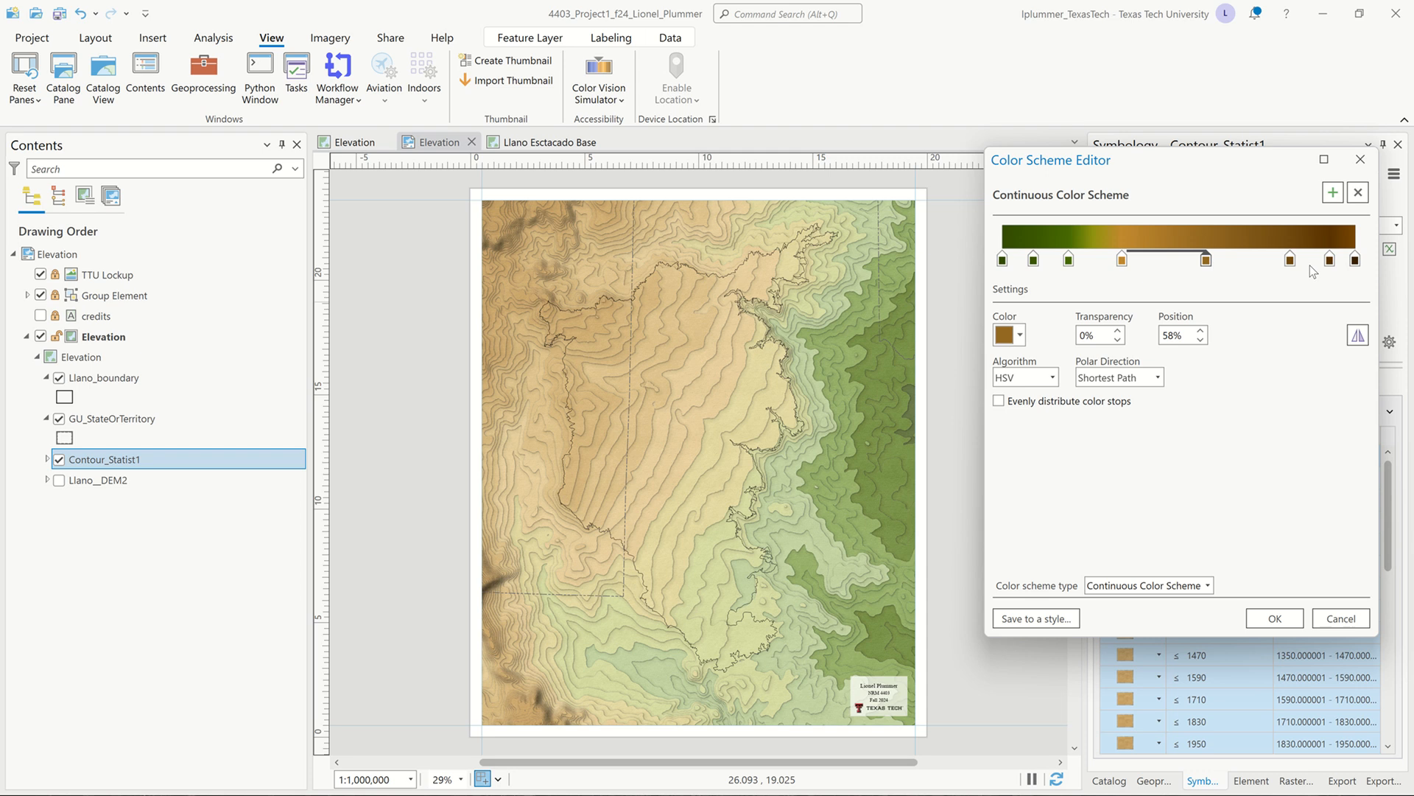
{"action": "left_click", "coordinate": [1292, 261]}
{"action": "left_click", "coordinate": [1335, 193]}
{"action": "key", "text": "Delete"}
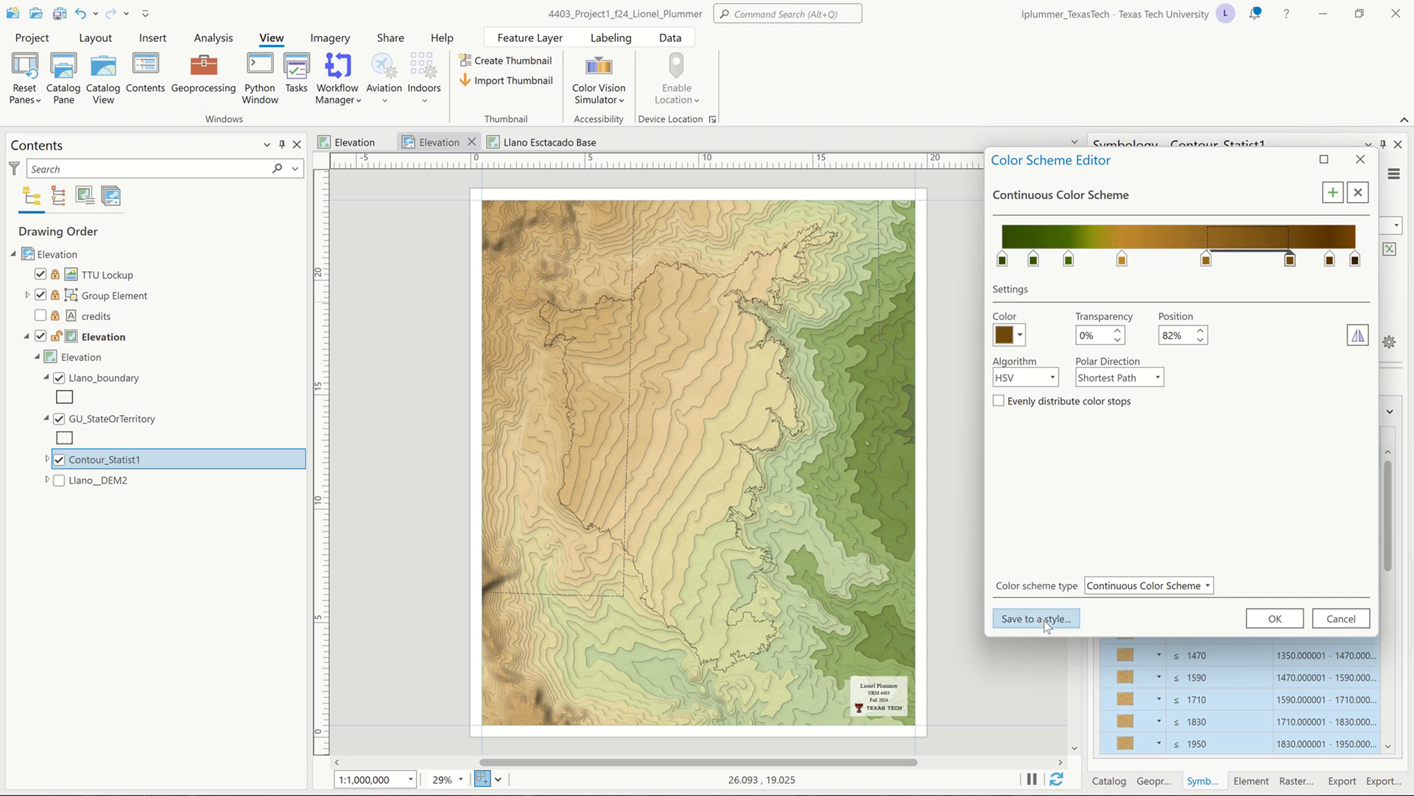
Step: Darken the dark brown color stop at 100% to an HSV value of 9.31%
{"action": "left_click", "coordinate": [1357, 259]}
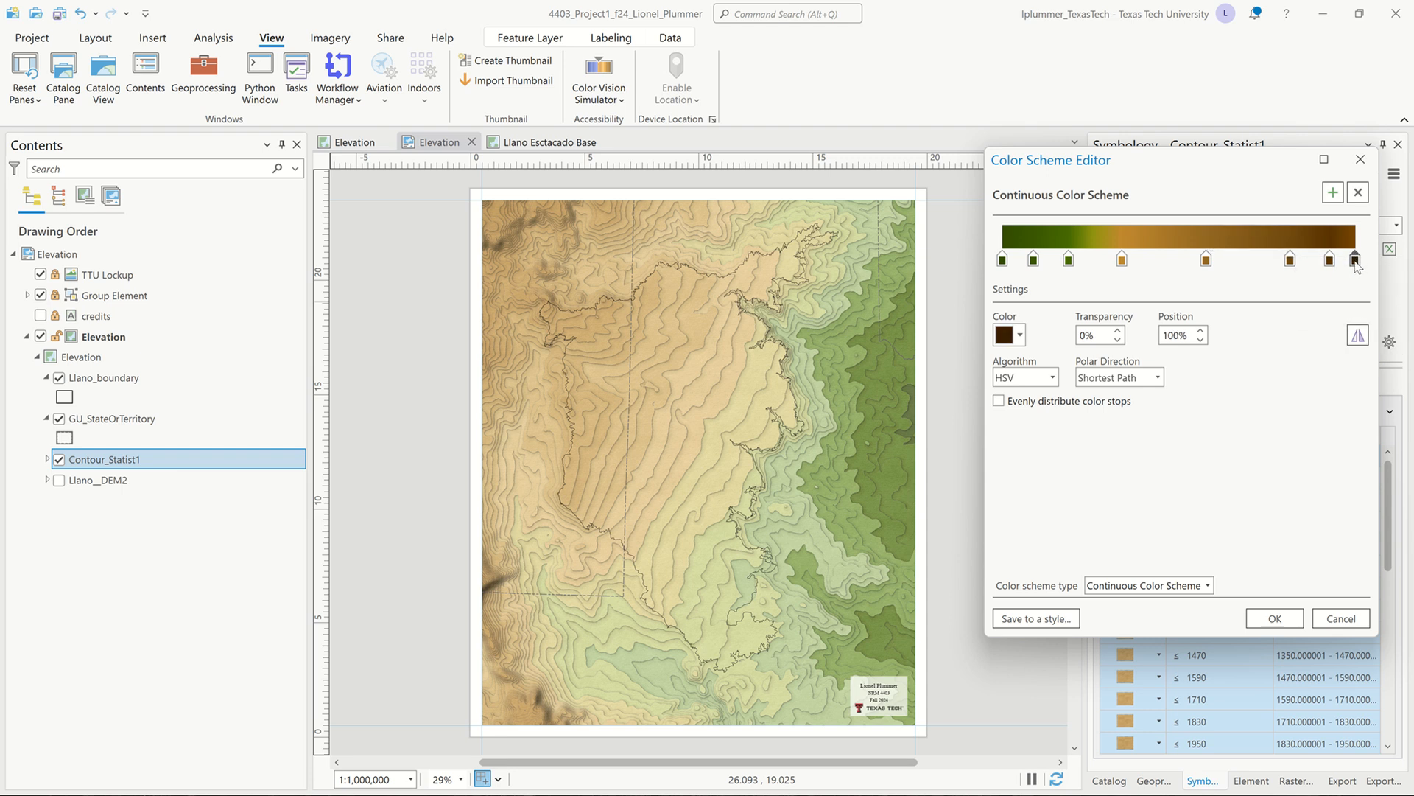
{"action": "left_click", "coordinate": [1021, 332]}
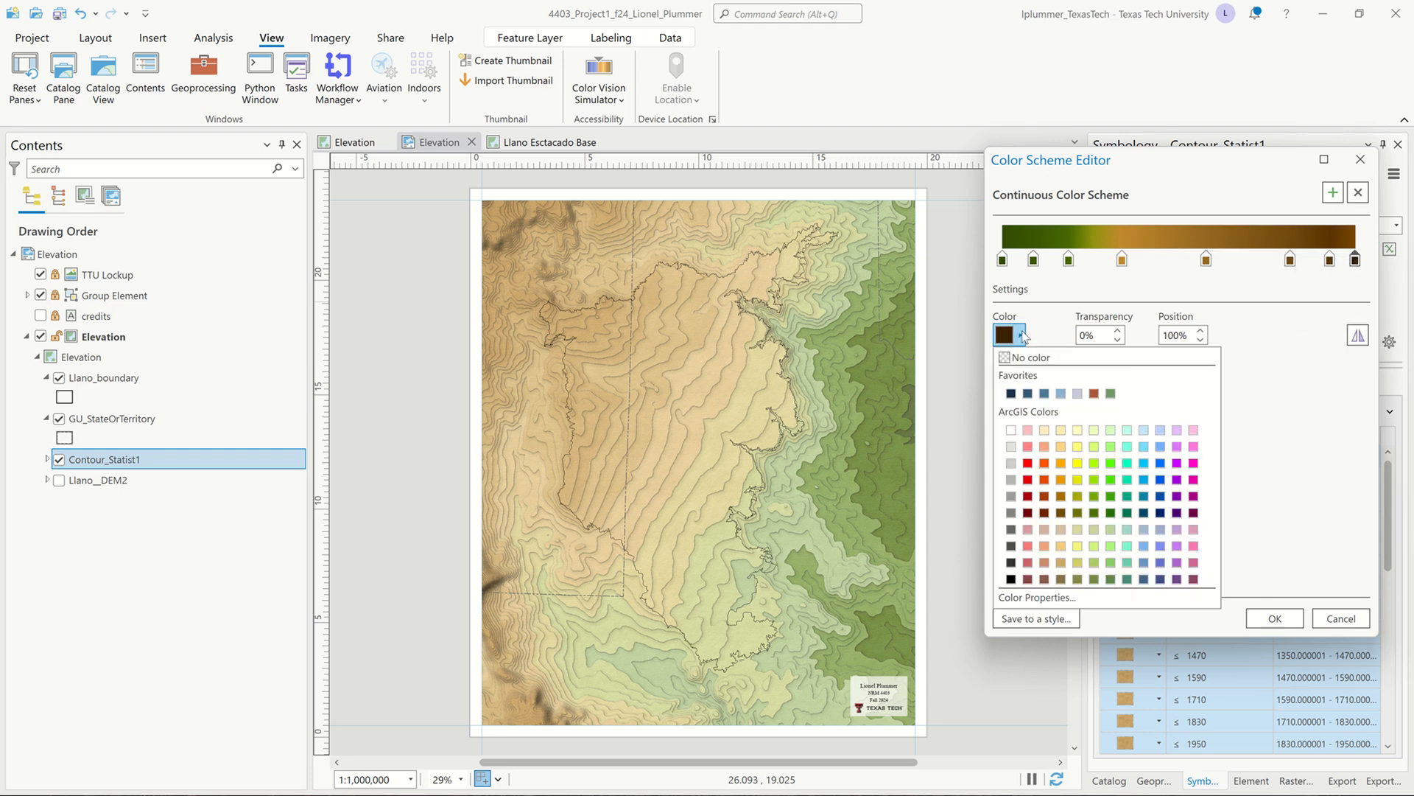
{"action": "left_click", "coordinate": [1077, 595]}
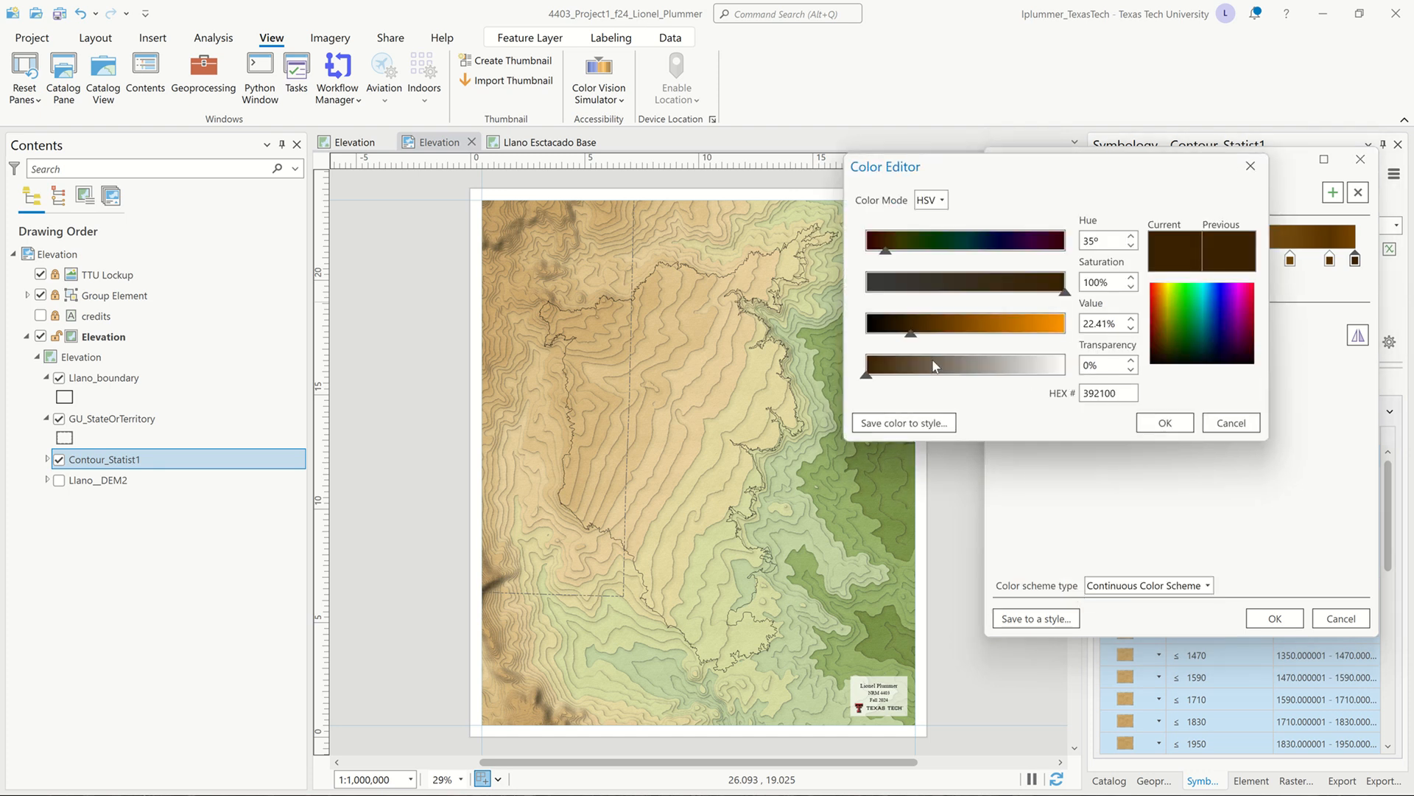
{"action": "left_click_drag", "start_coordinate": [911, 333], "coordinate": [885, 333]}
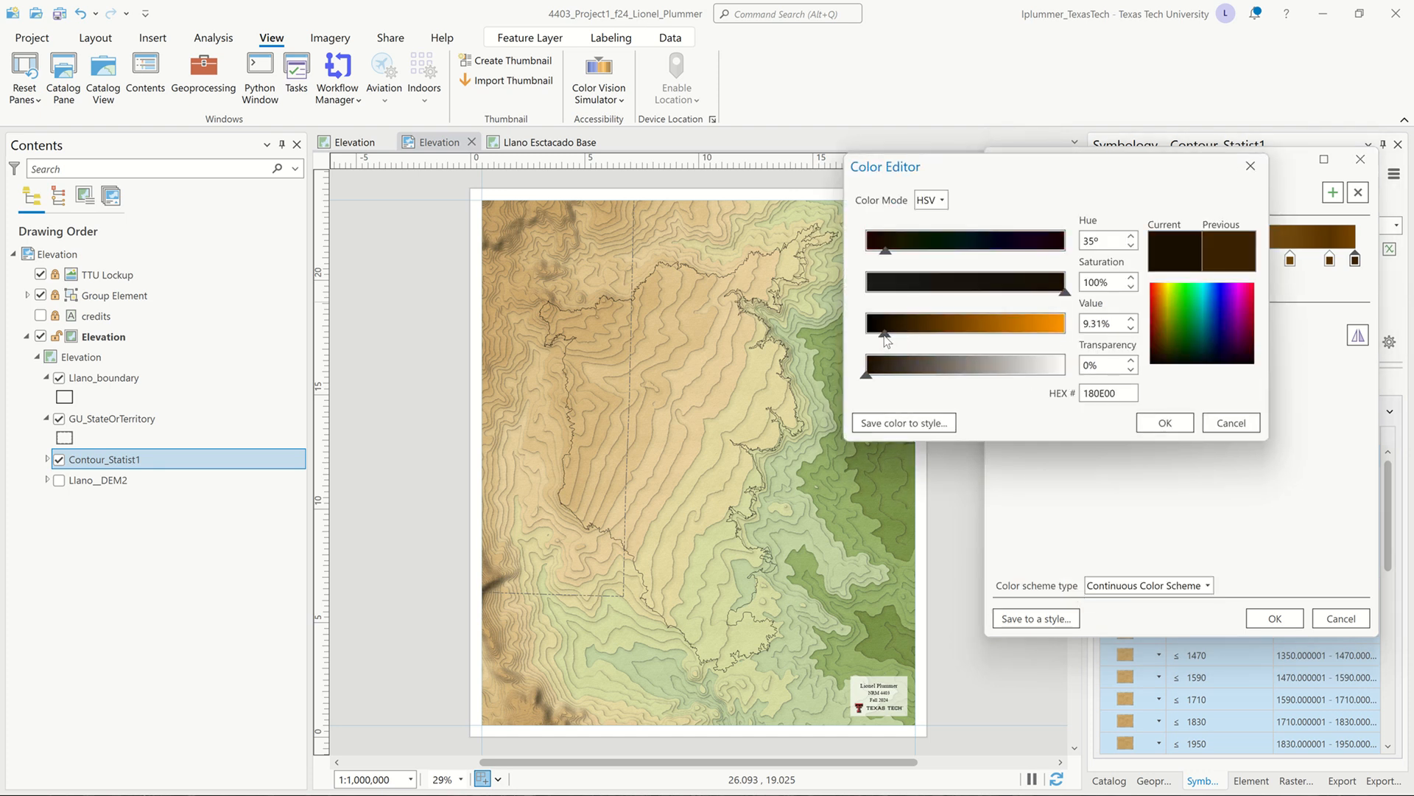
{"action": "left_click", "coordinate": [1181, 424]}
Step: Shift the brown color stops toward the middle, with the darkest brown at 80%, and place a near-black stop at 99%
{"action": "left_click", "coordinate": [1288, 260]}
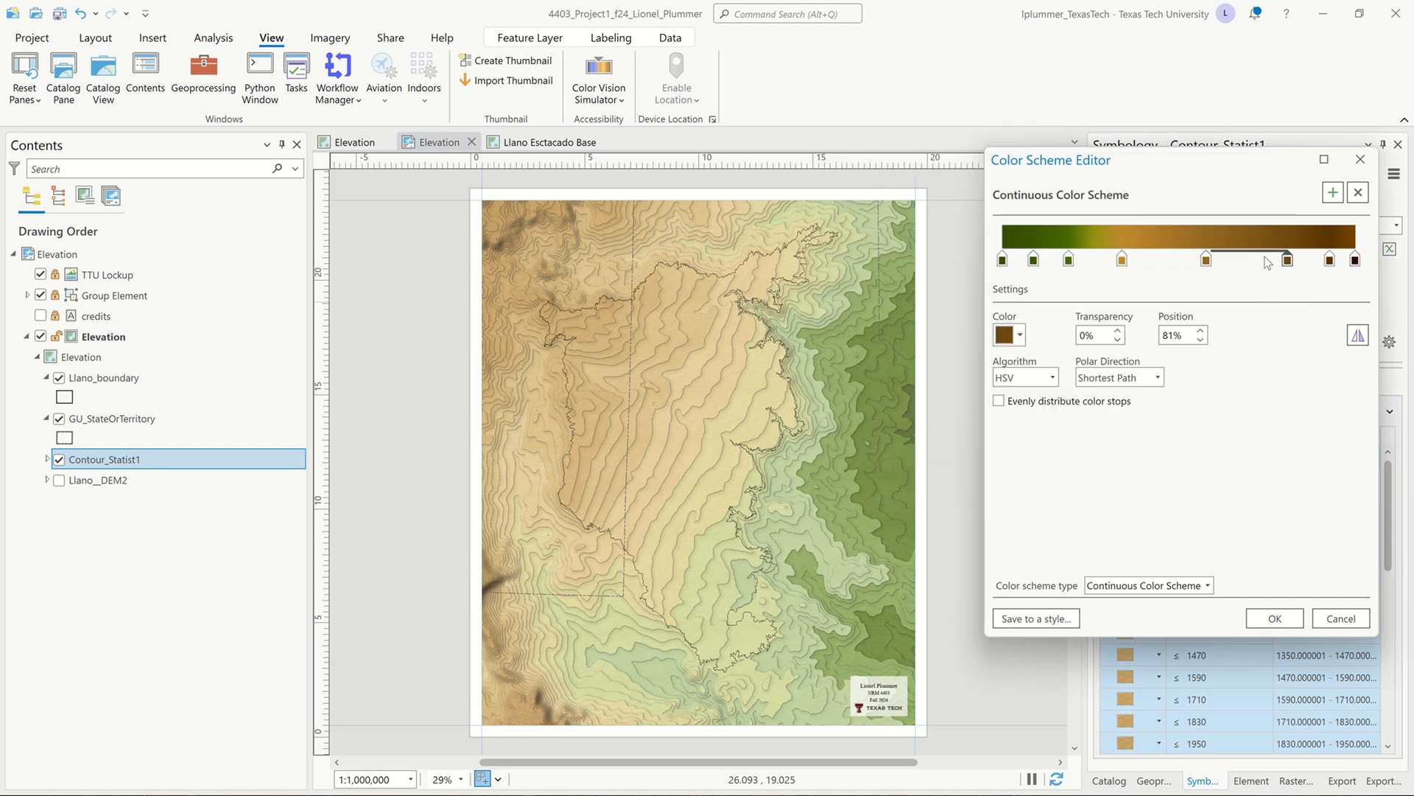
{"action": "left_click_drag", "start_coordinate": [1267, 263], "coordinate": [1184, 262]}
{"action": "mouse_move", "coordinate": [1330, 260]}
{"action": "left_mouse_down"}
{"action": "mouse_move", "coordinate": [1309, 259]}
{"action": "mouse_move", "coordinate": [1334, 261]}
{"action": "left_mouse_up"}
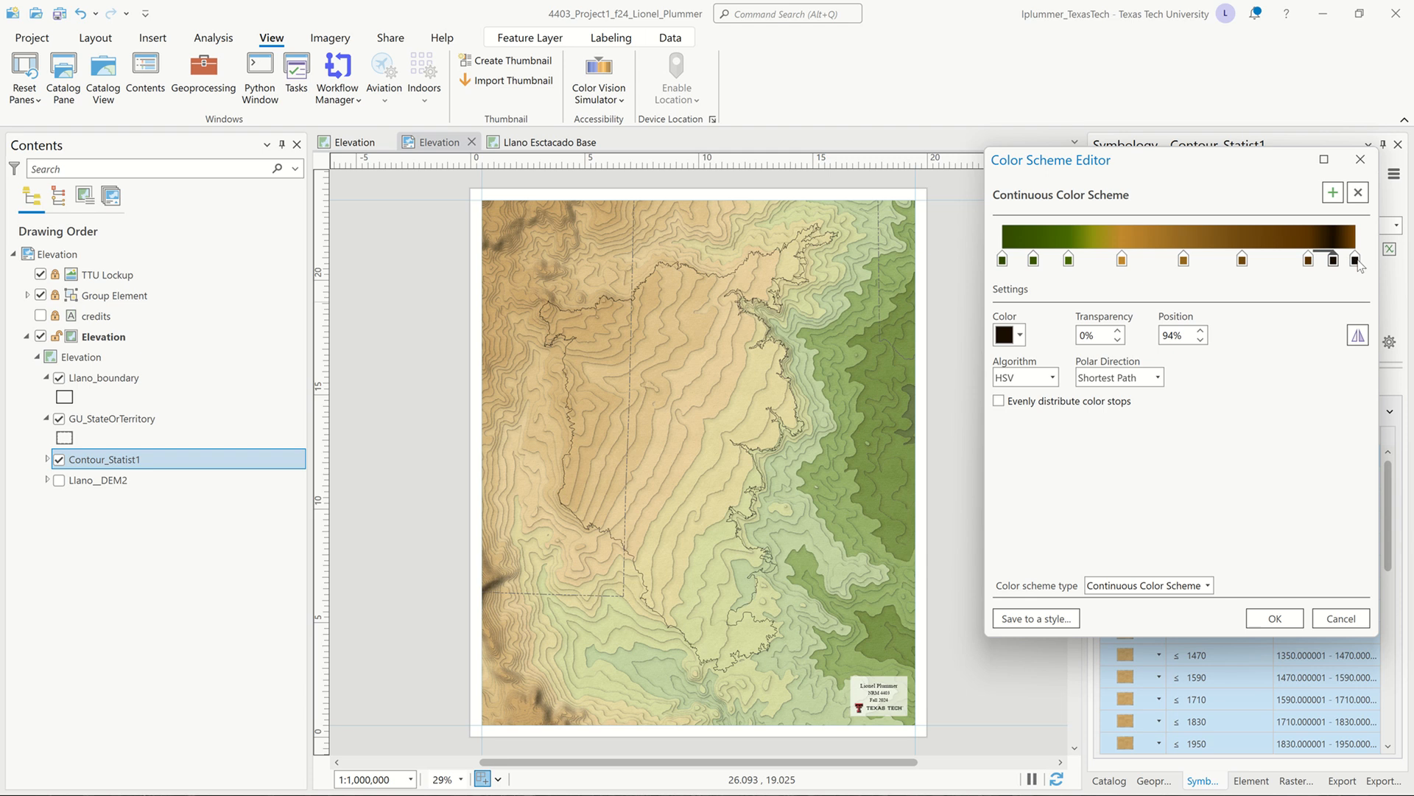
{"action": "left_click_drag", "start_coordinate": [1333, 259], "coordinate": [1288, 261]}
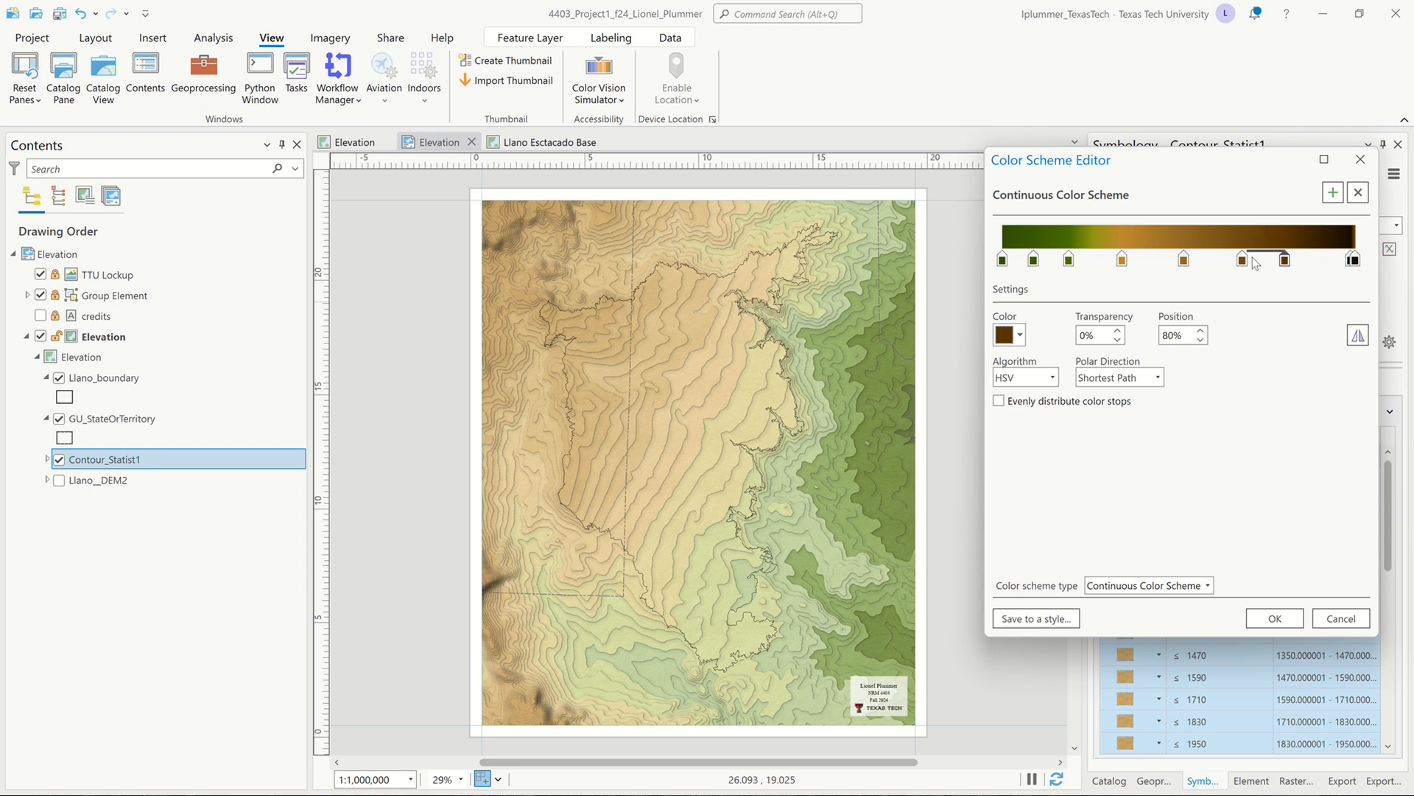
Step: Remove the two darkest brown stops between the mid-brown and near-black stops and apply the edited color scheme to the layer
{"action": "mouse_move", "coordinate": [1289, 262]}
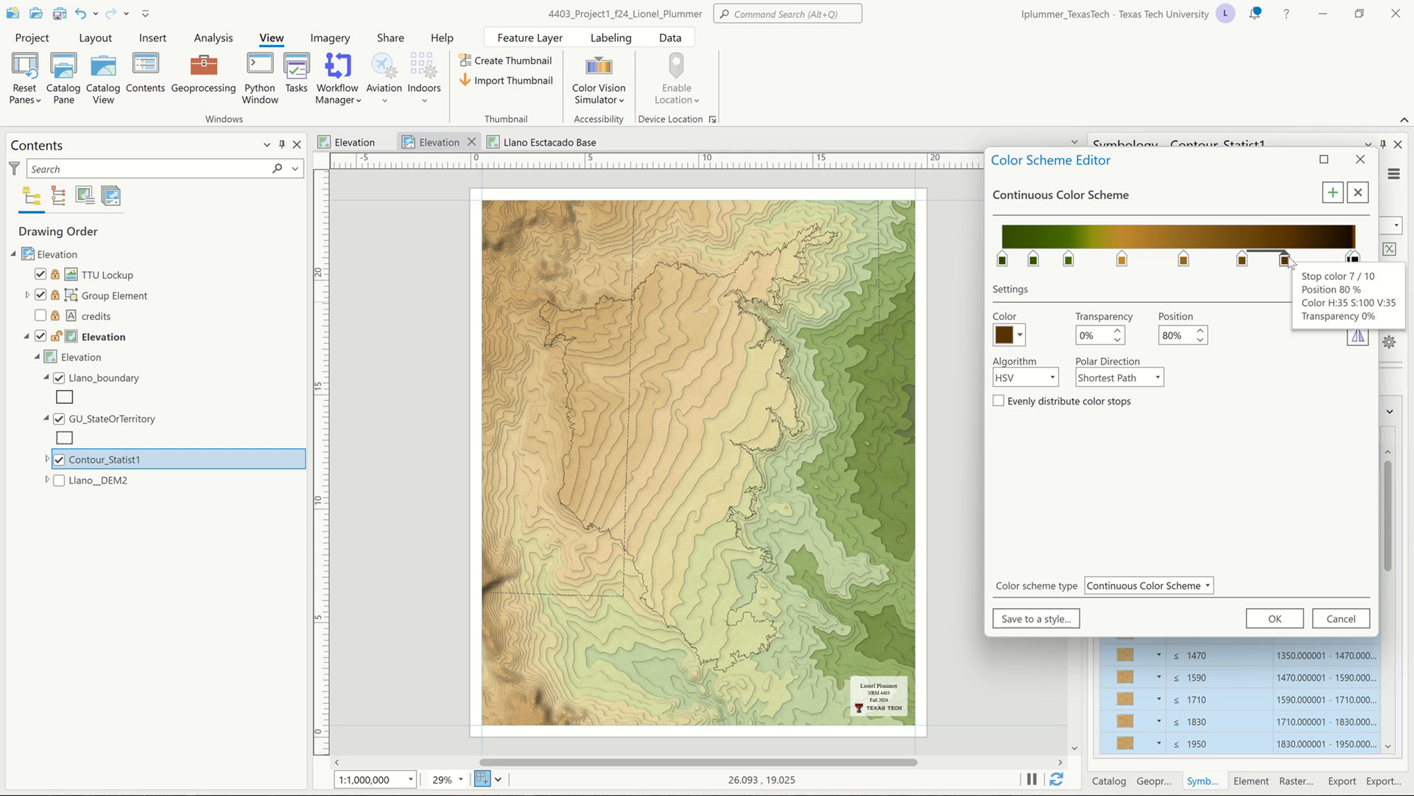
{"action": "left_click_drag", "start_coordinate": [1289, 263], "coordinate": [1240, 265]}
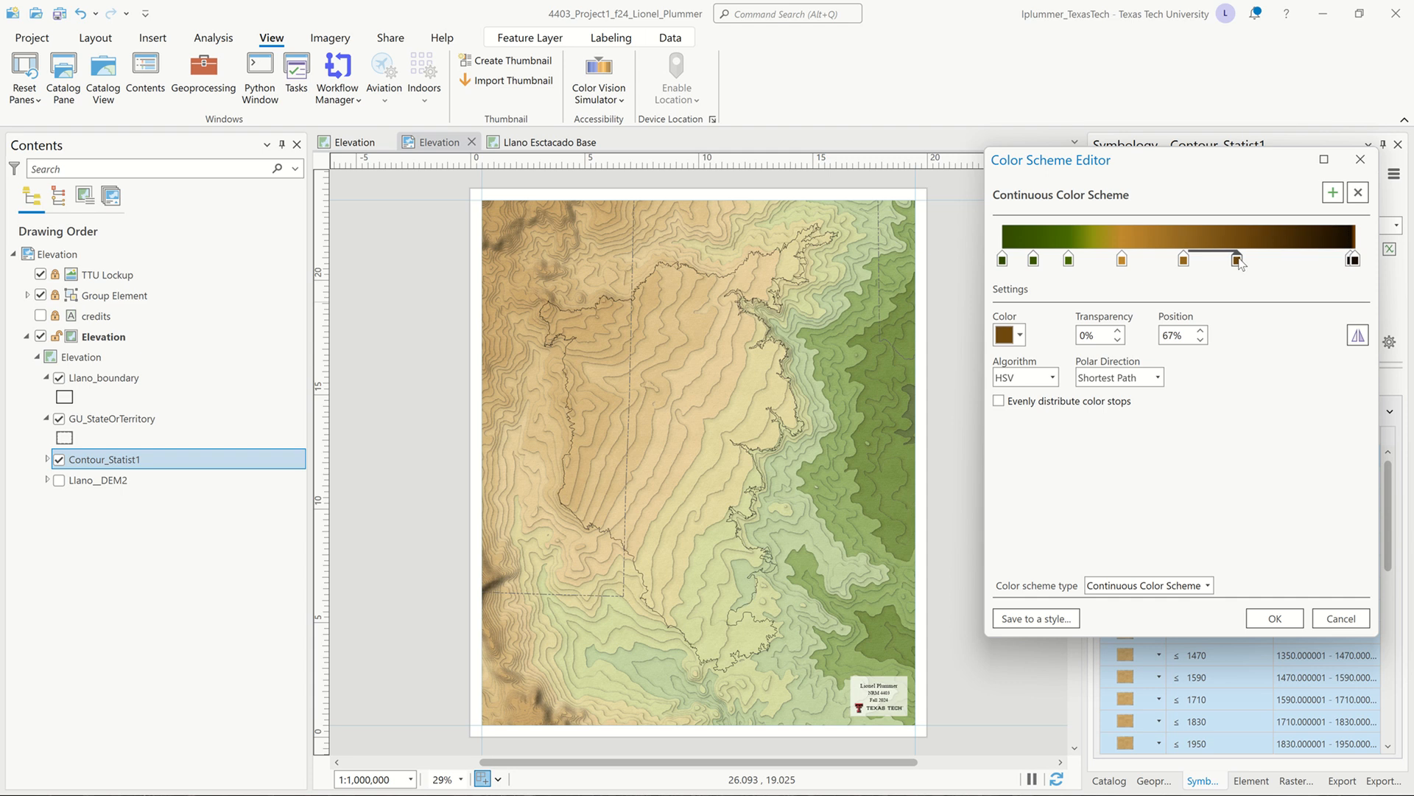
{"action": "key", "text": "Delete"}
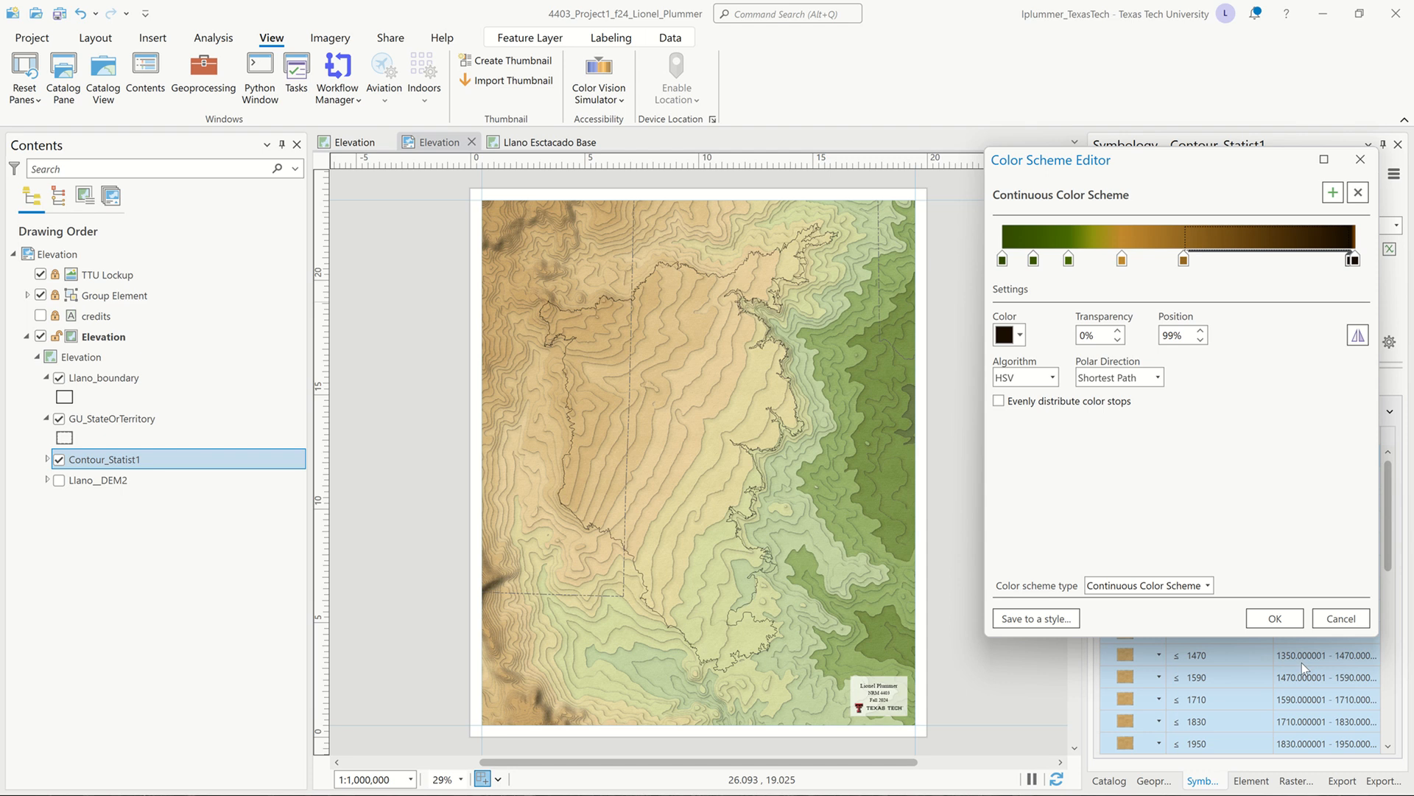
{"action": "left_click", "coordinate": [1284, 626]}
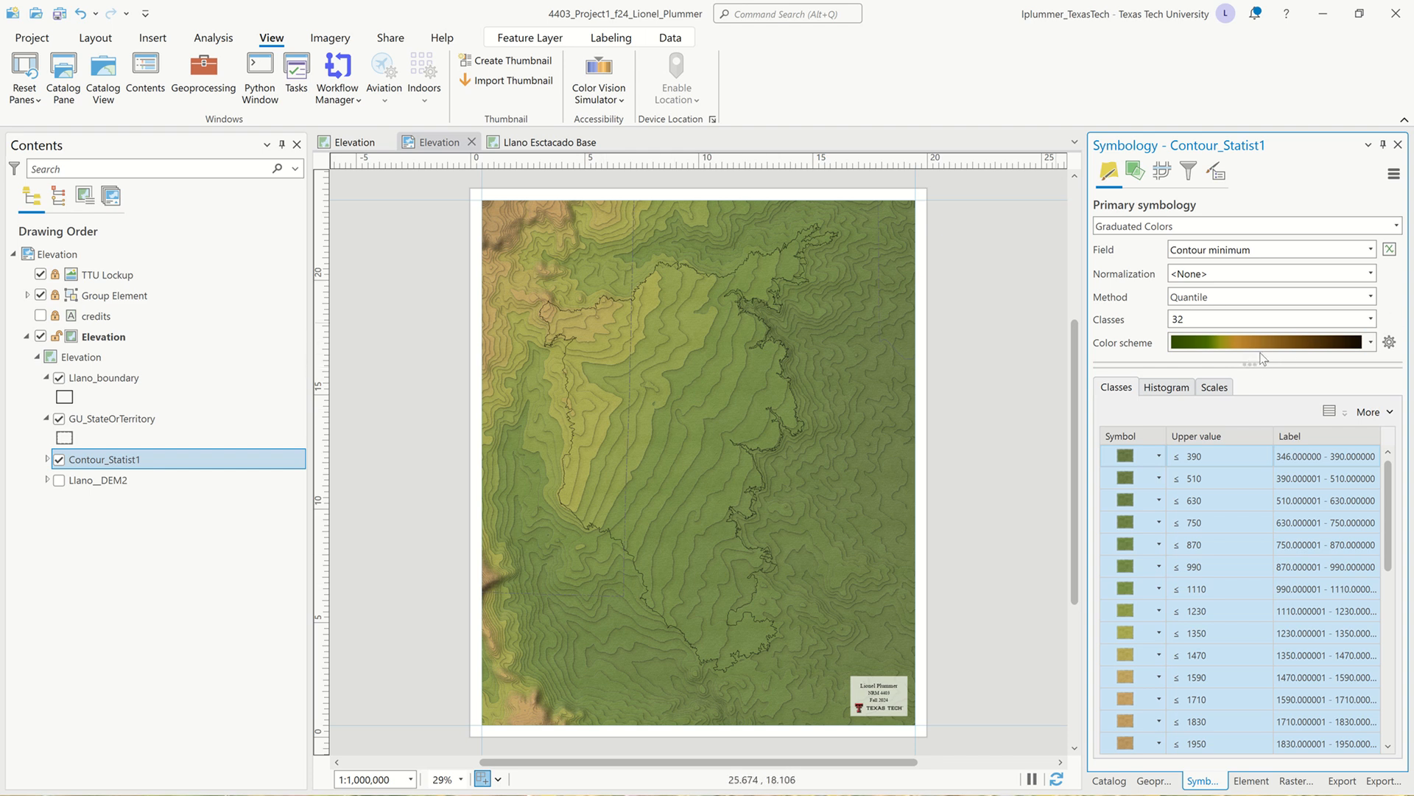
Step: Apply the middle of the three Elevation Tejas color schemes, the one ending in dark brown, to Contour_Statist1
{"action": "left_click", "coordinate": [1371, 343]}
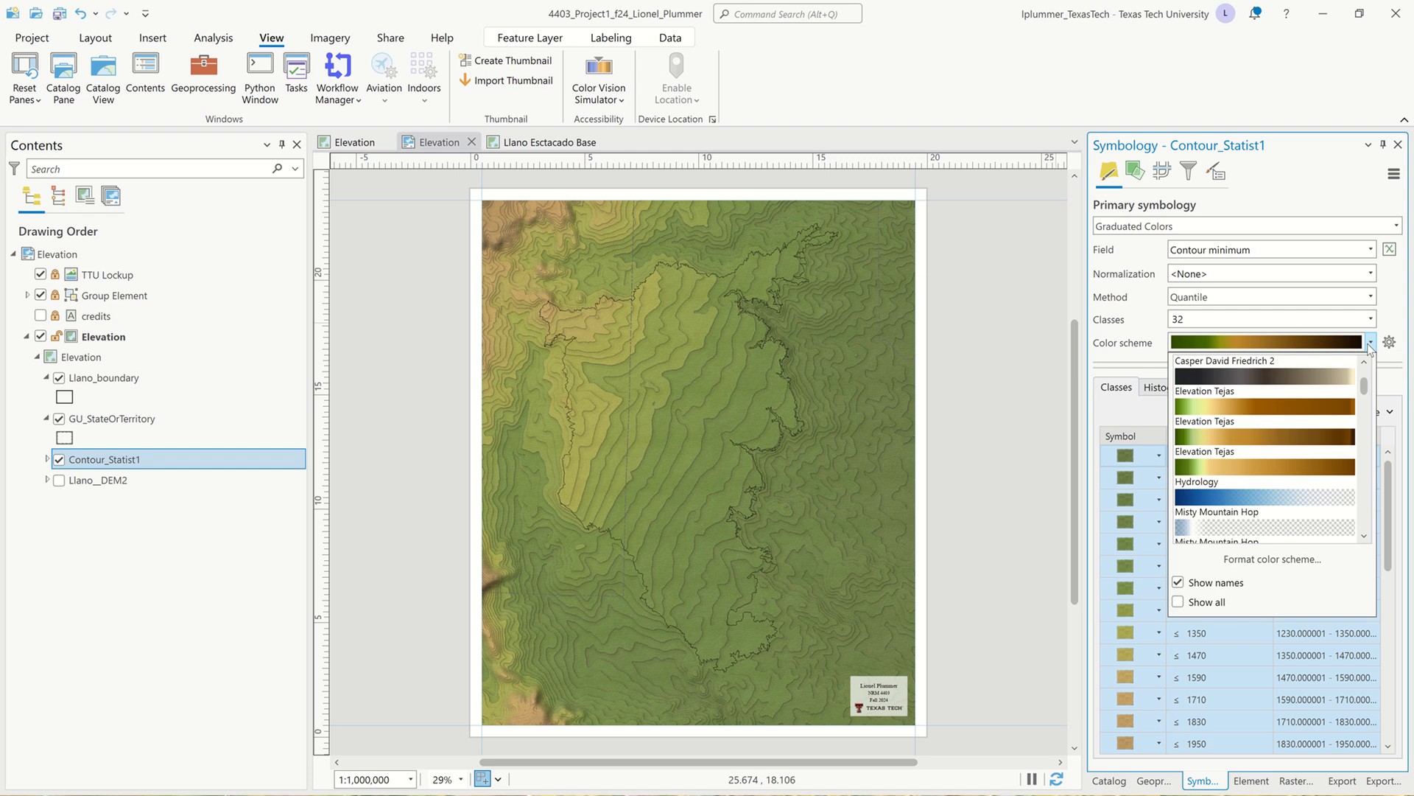
{"action": "left_click", "coordinate": [1262, 441]}
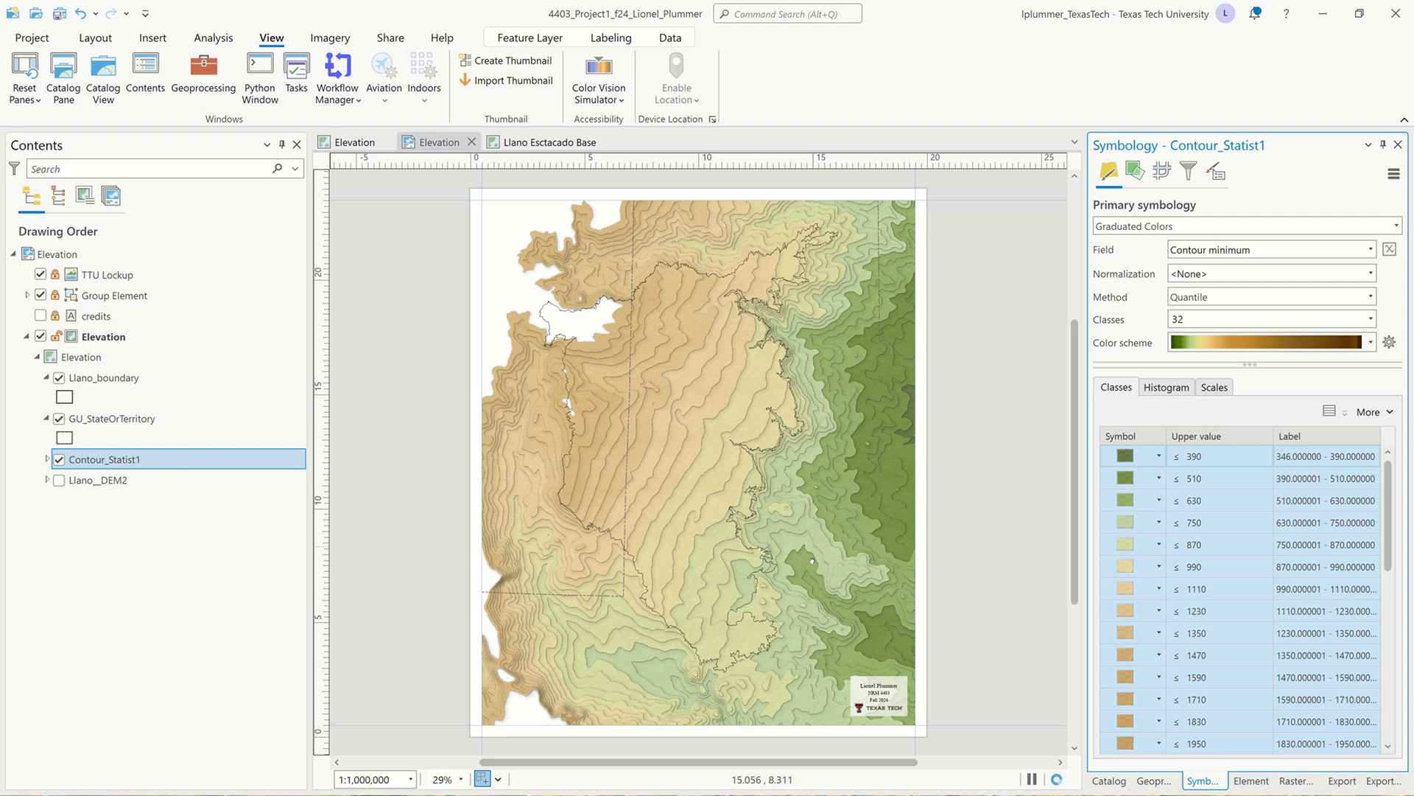
{"action": "mouse_move", "coordinate": [648, 3]}
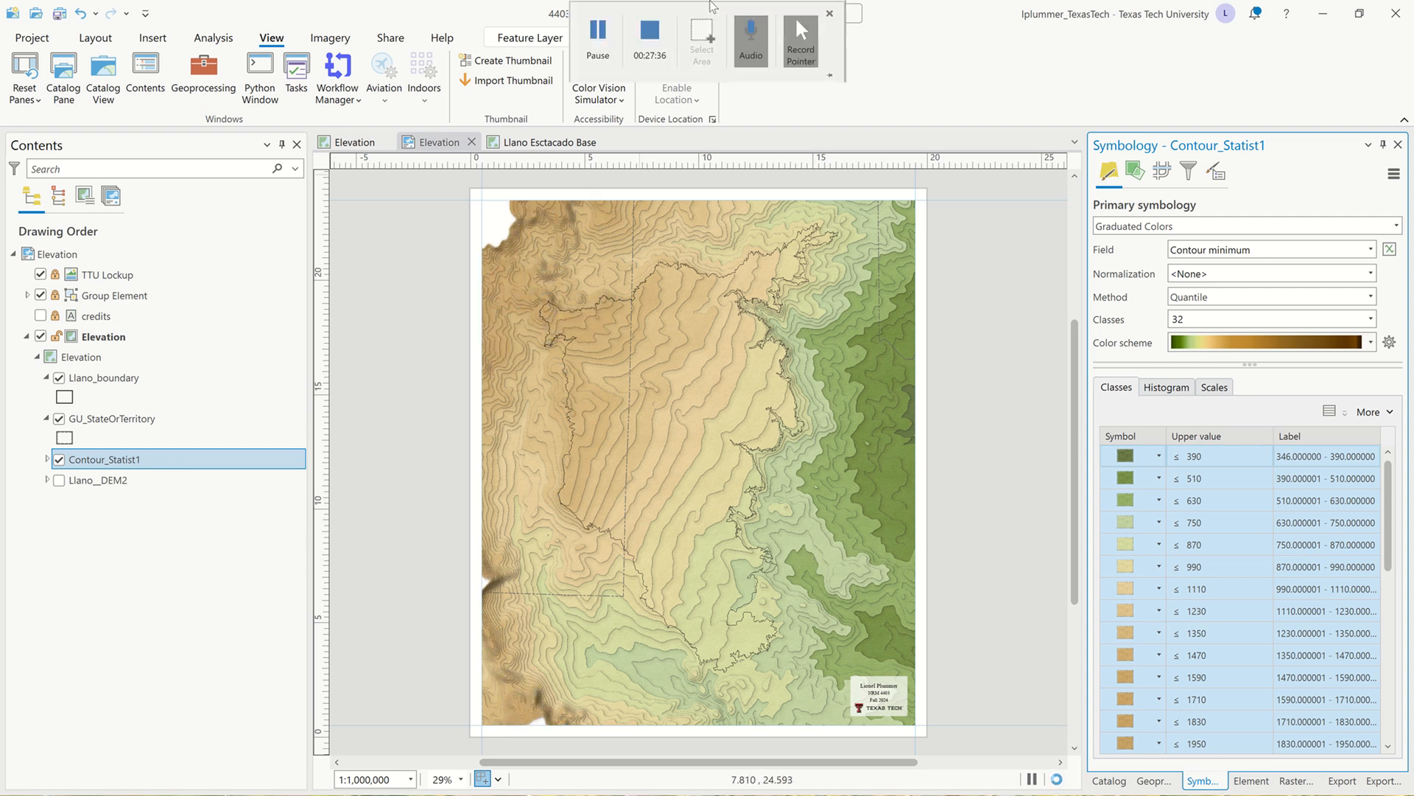